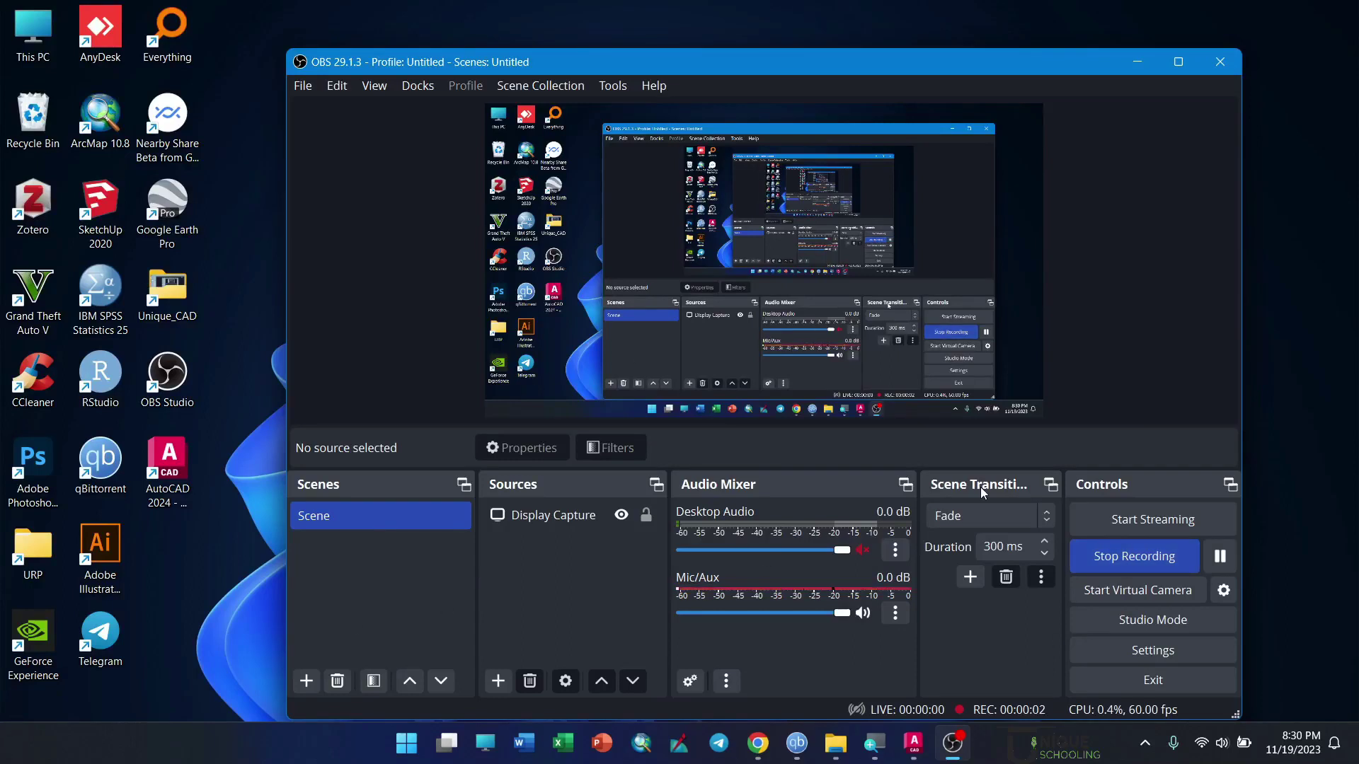
Step: Minimize the OBS Studio recording window
left_click(1139, 62)
Step: Create the blank Drawing1 from AutoCAD's Start page, briefly using the magnifier at 200%
left_click(913, 754)
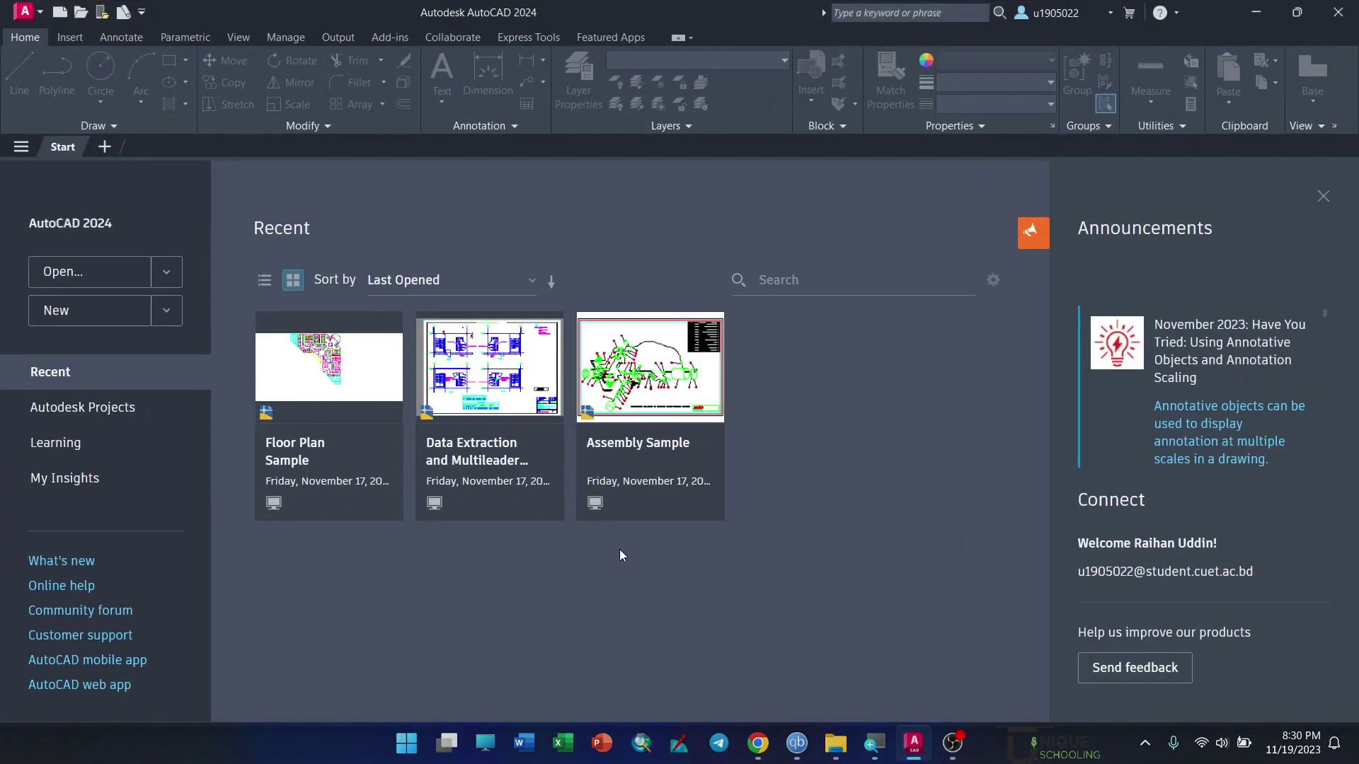
left_click(68, 324)
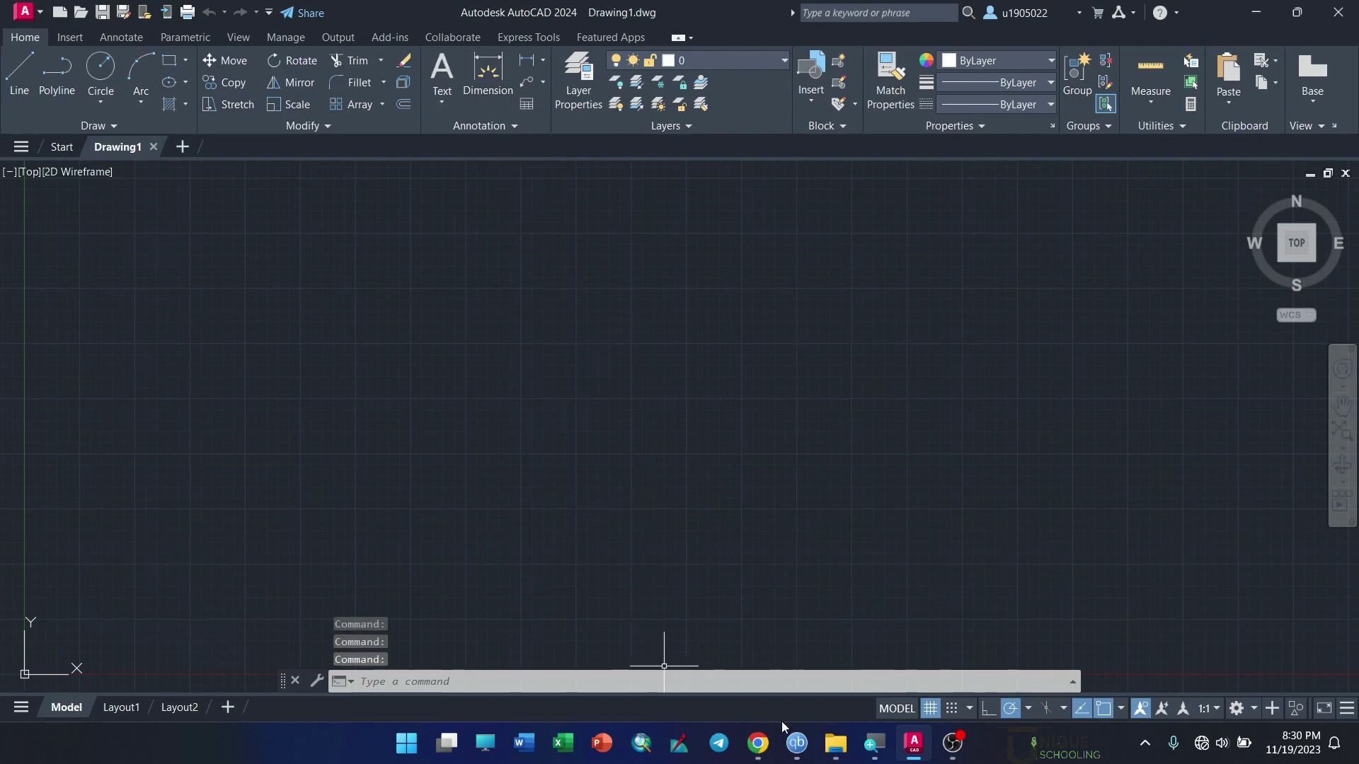
left_click(874, 742)
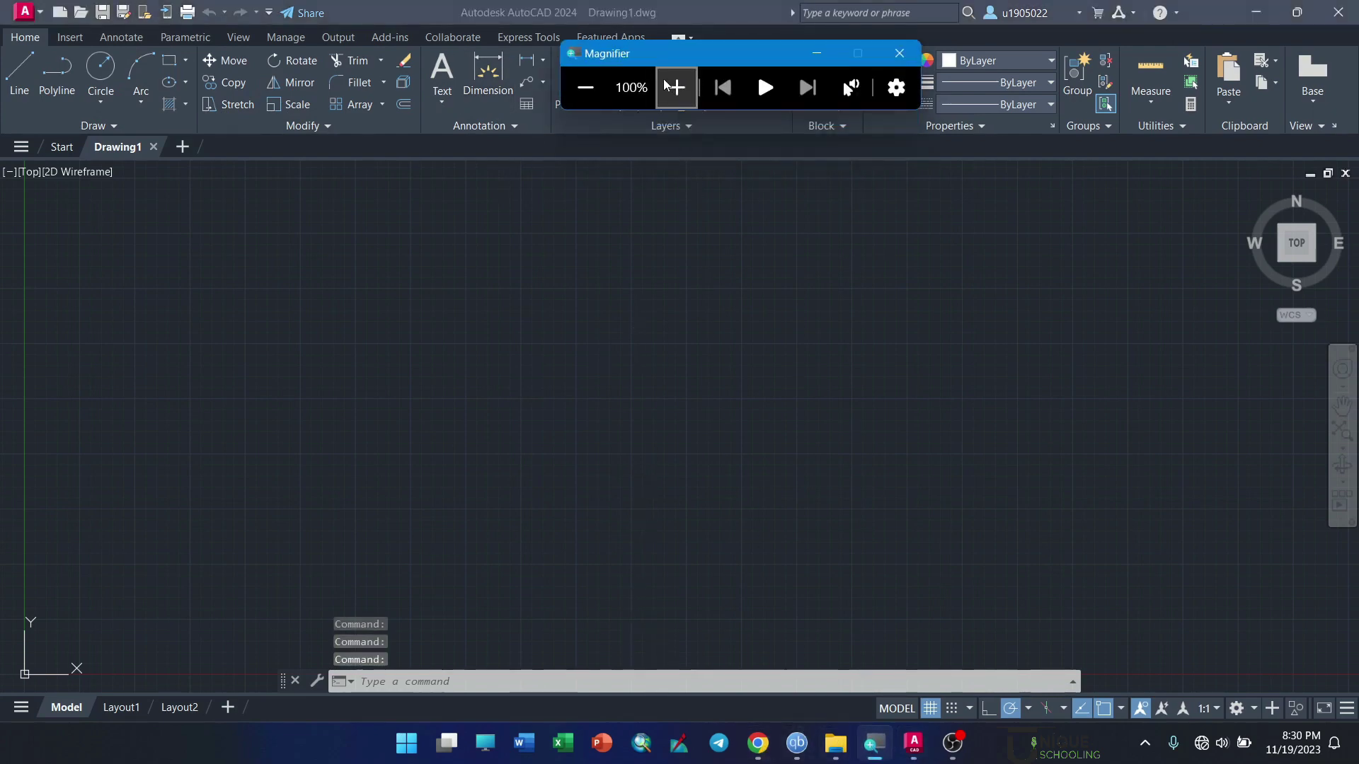
left_click(674, 87)
left_click_drag(632, 53, 682, 53)
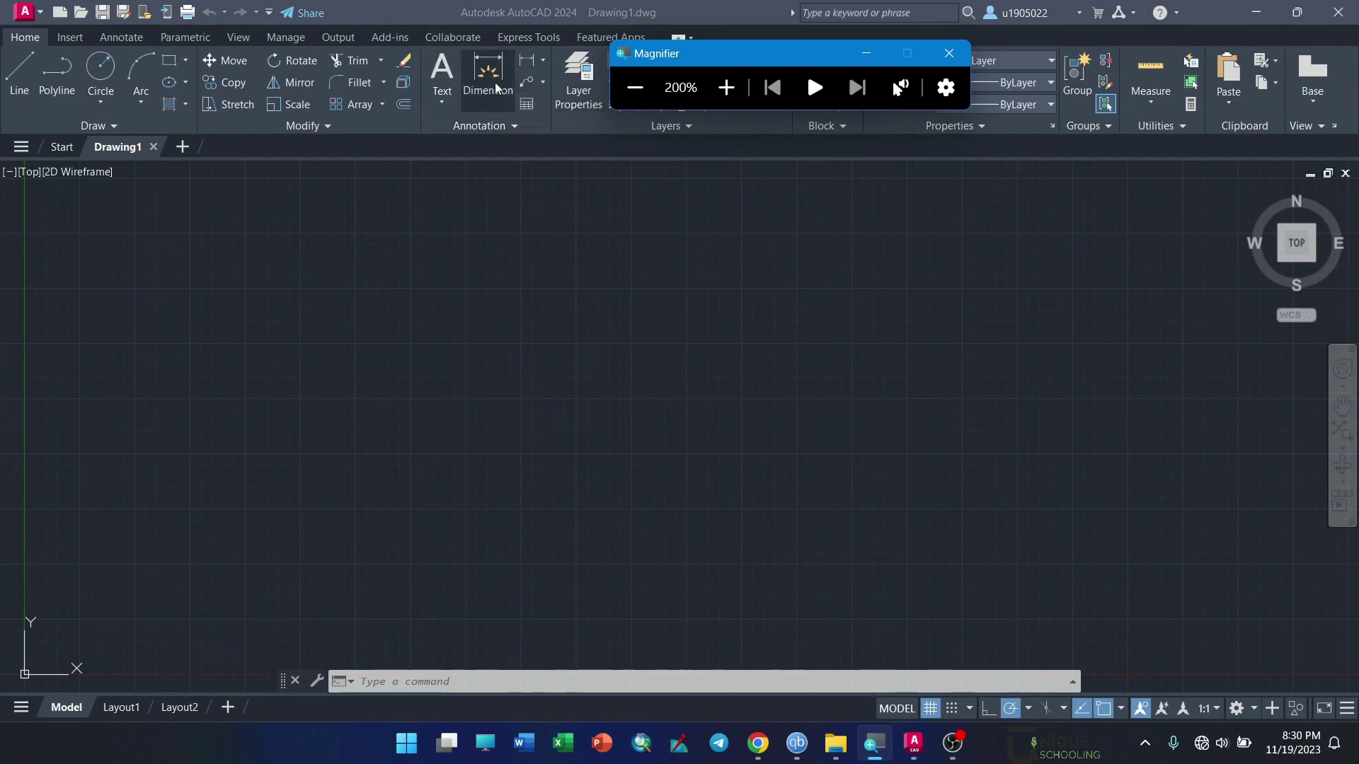
left_click(641, 86)
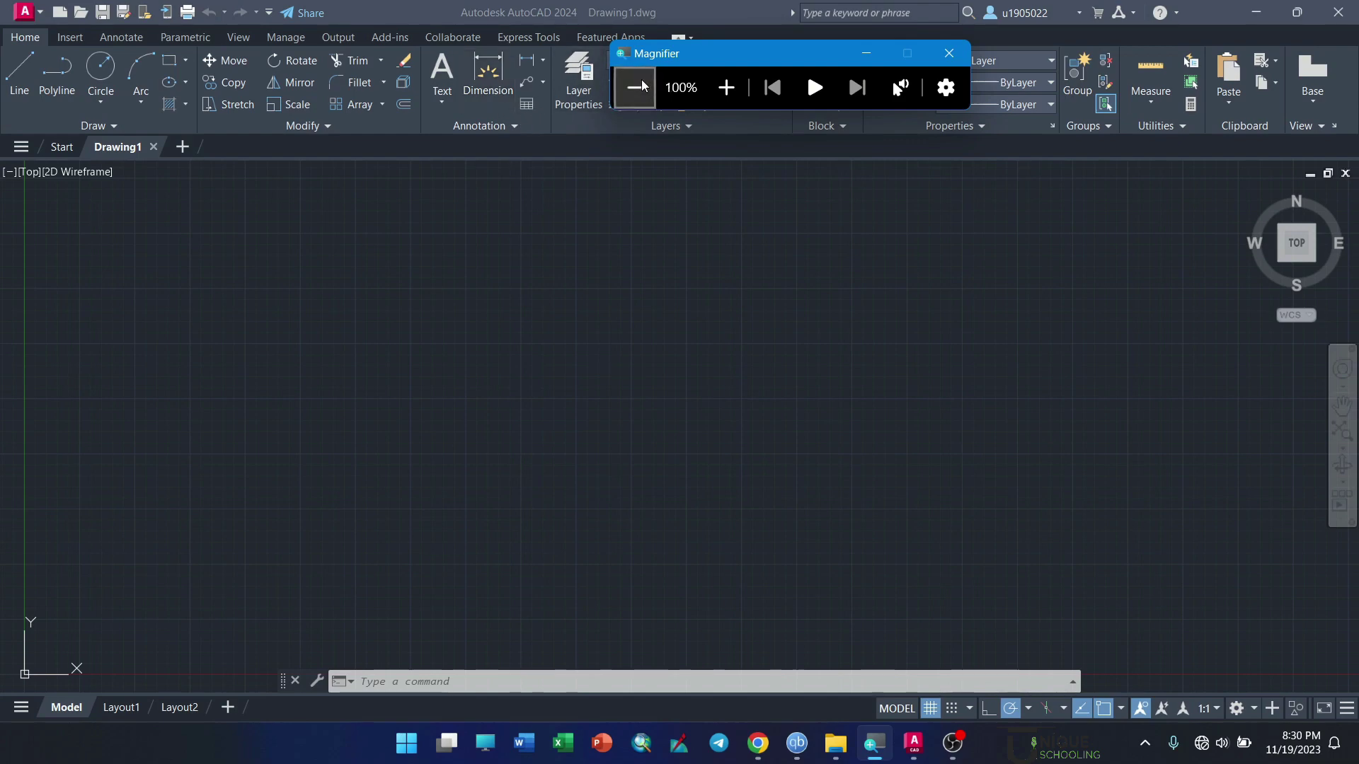
left_click(865, 54)
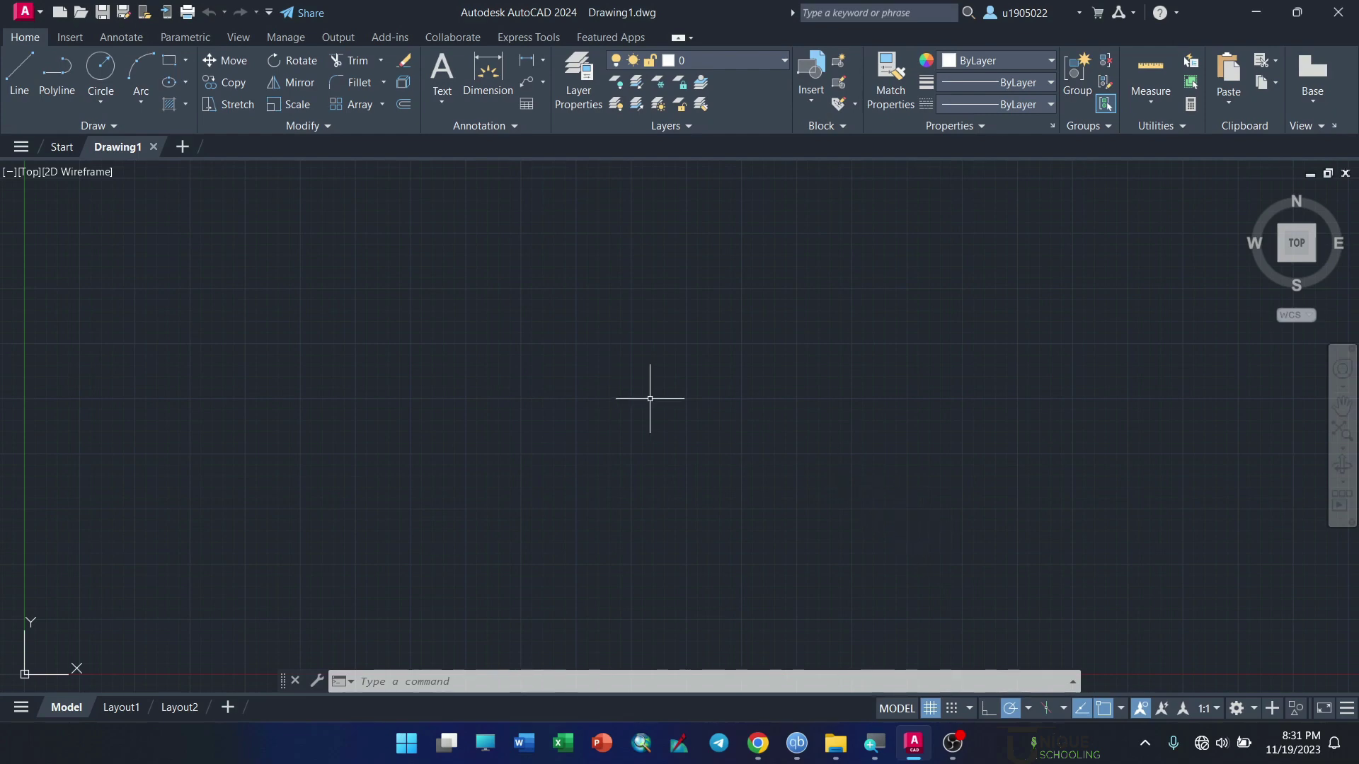
Step: Use the UN dialog to set length type Engineering with 0'-0" precision, and confirm
type("UN")
type("I")
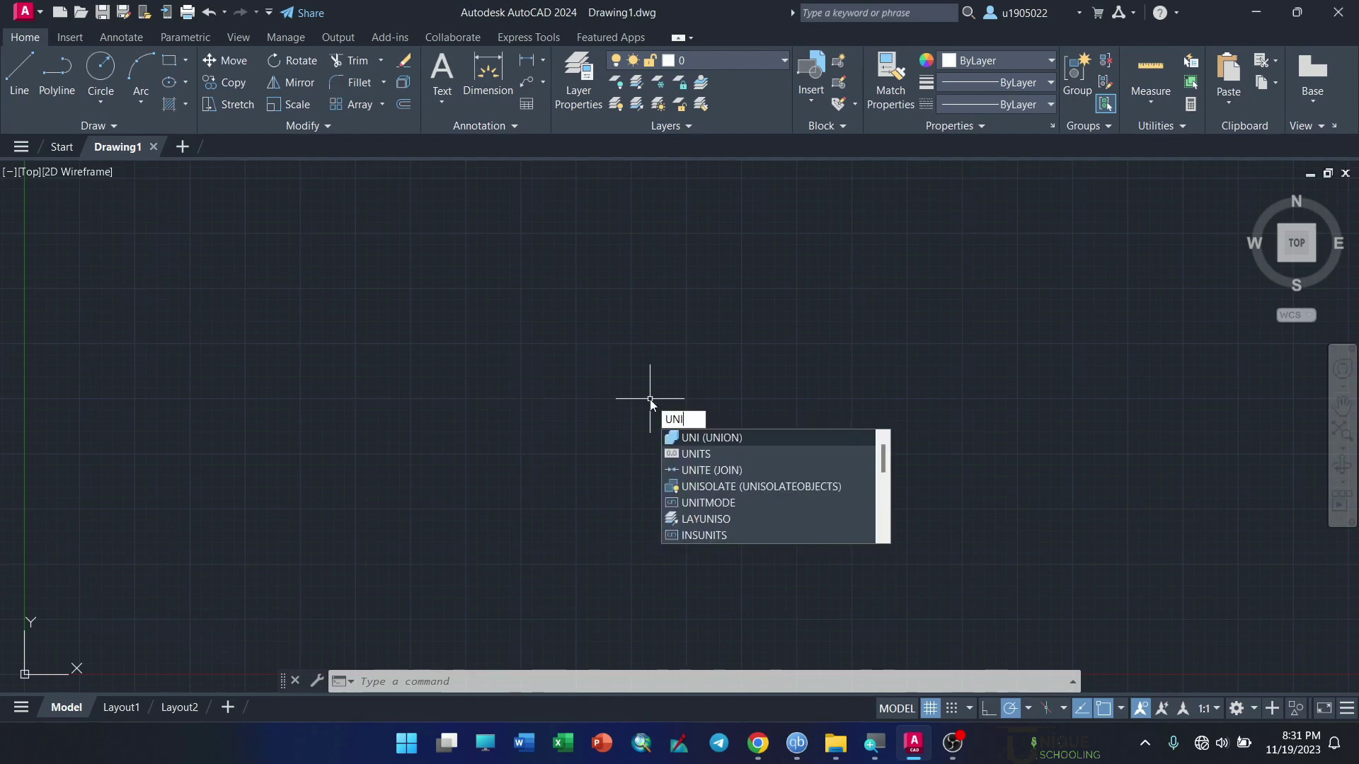
type("T")
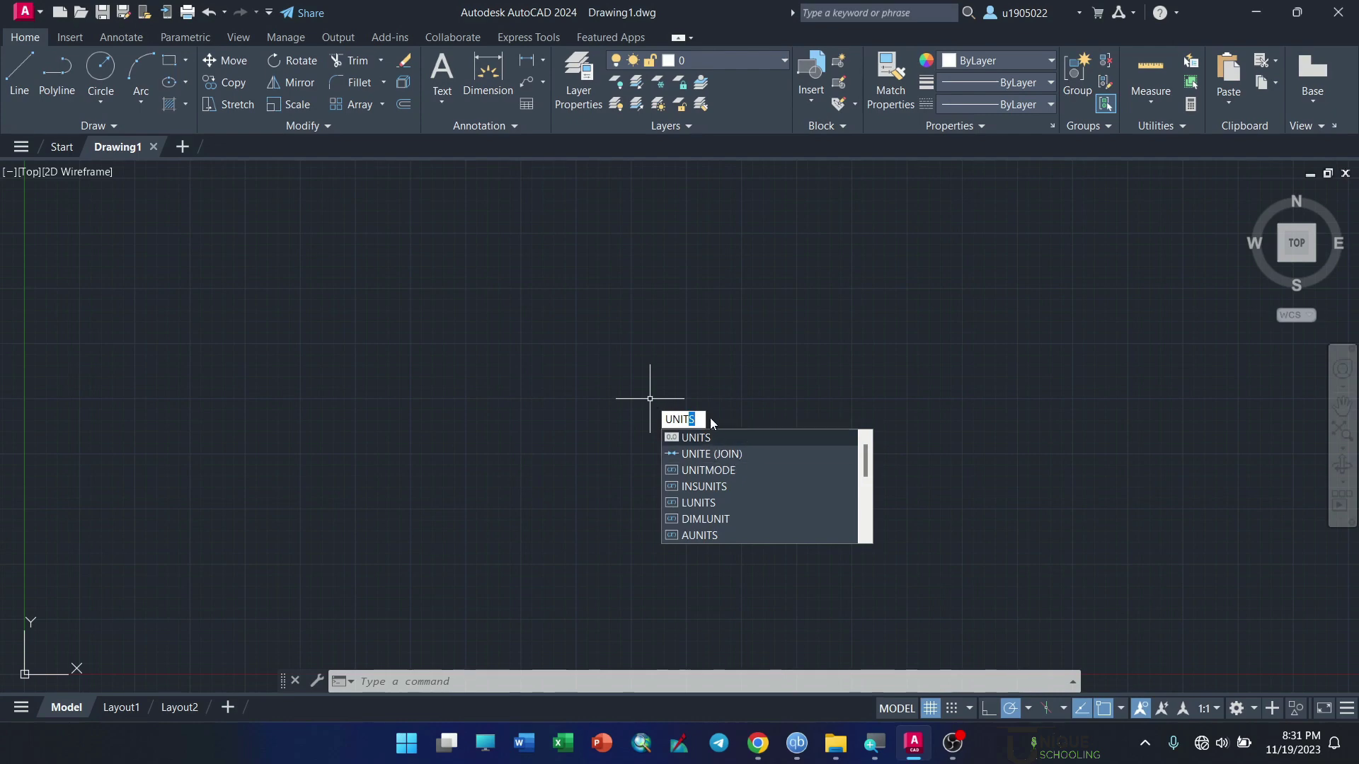
key("BackSpace")
key("BackSpace")
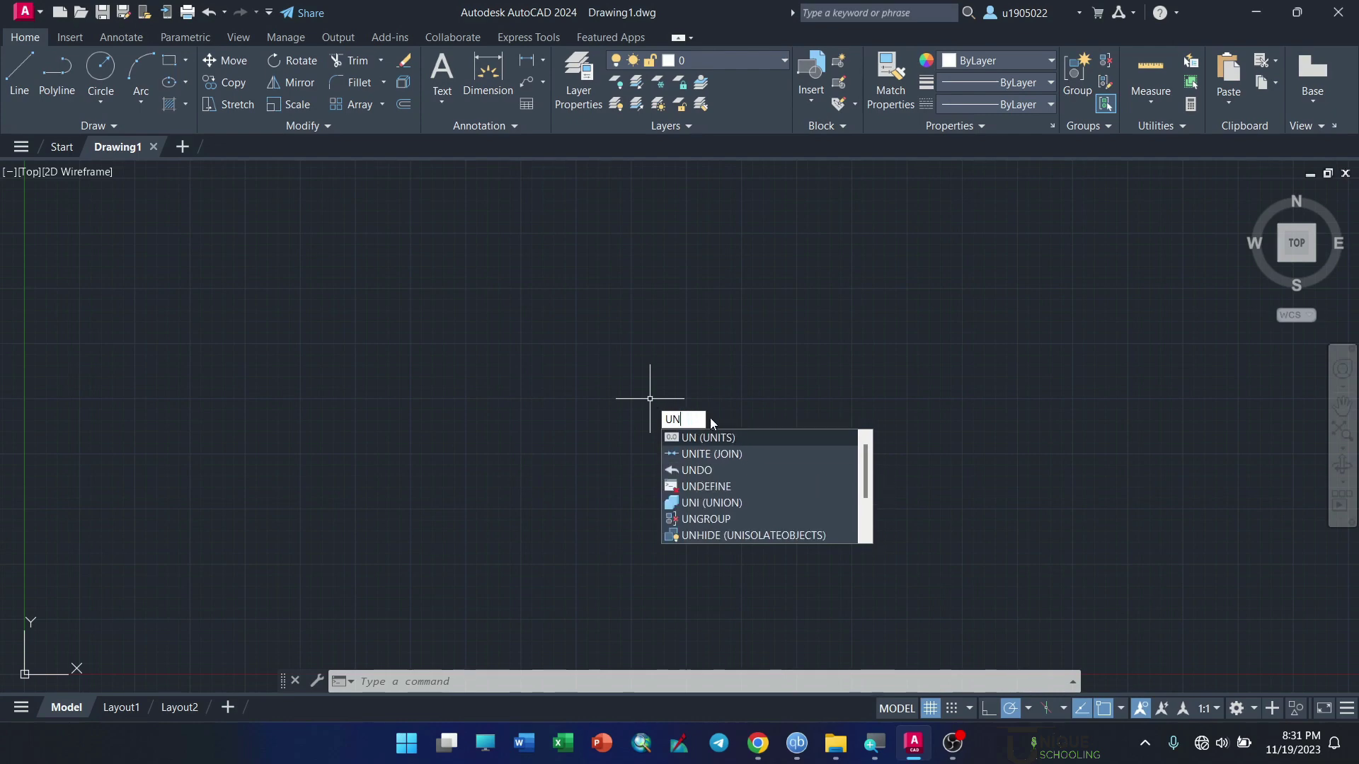
key("Return")
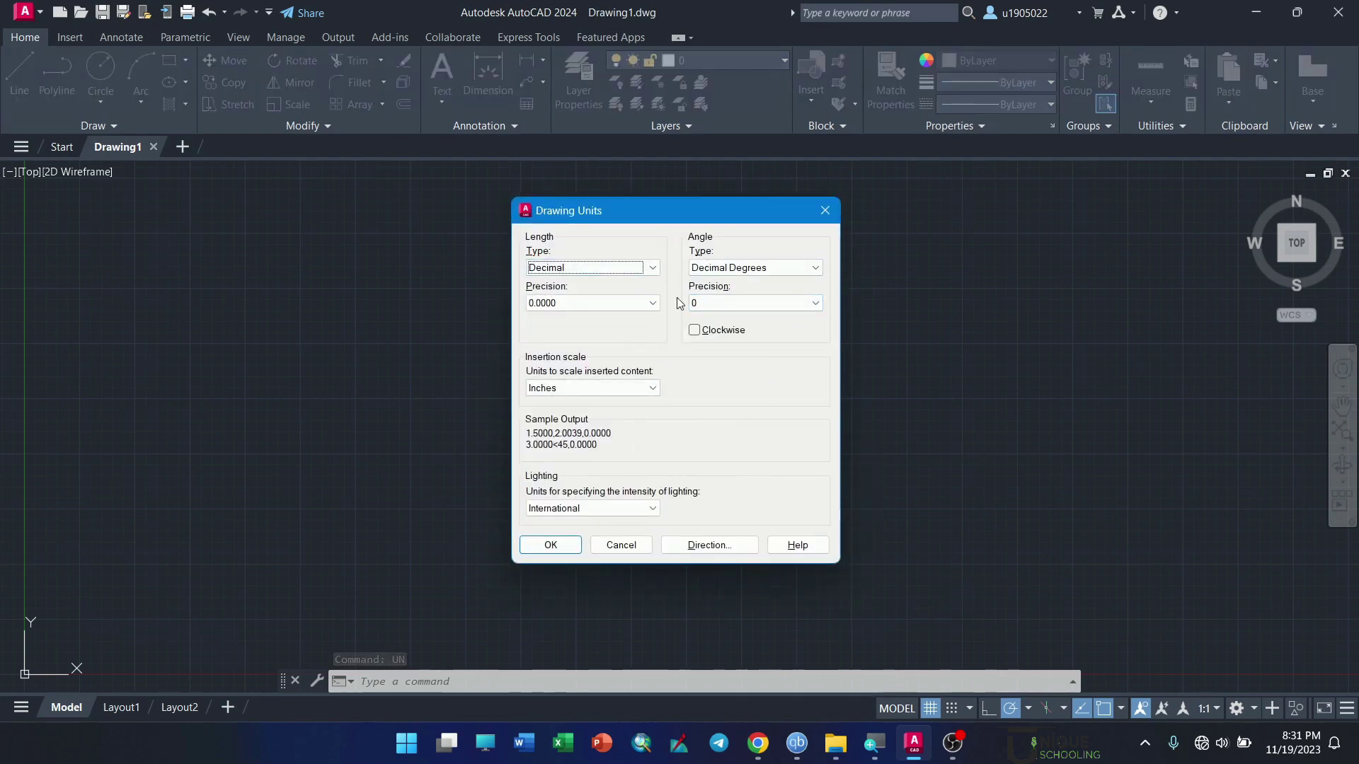
left_click(885, 736)
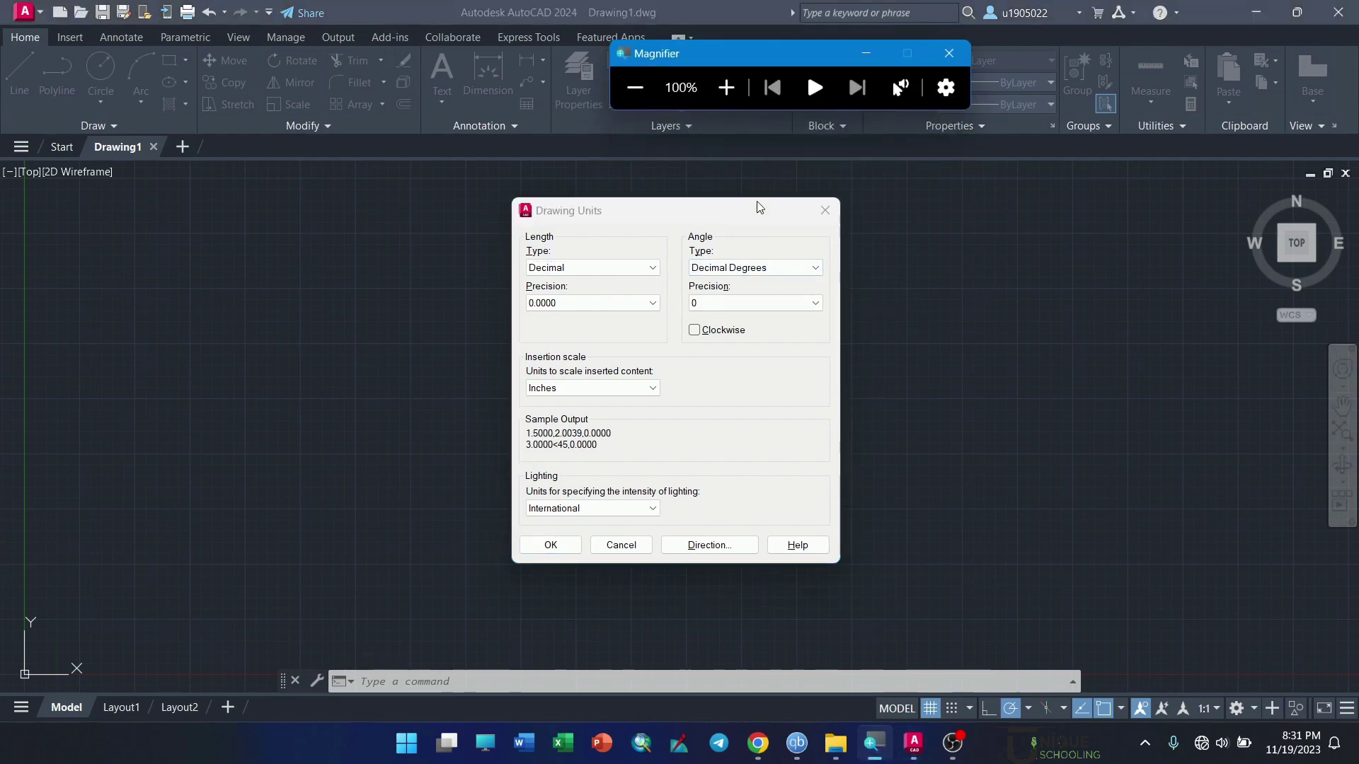
left_click(726, 87)
left_click(624, 269)
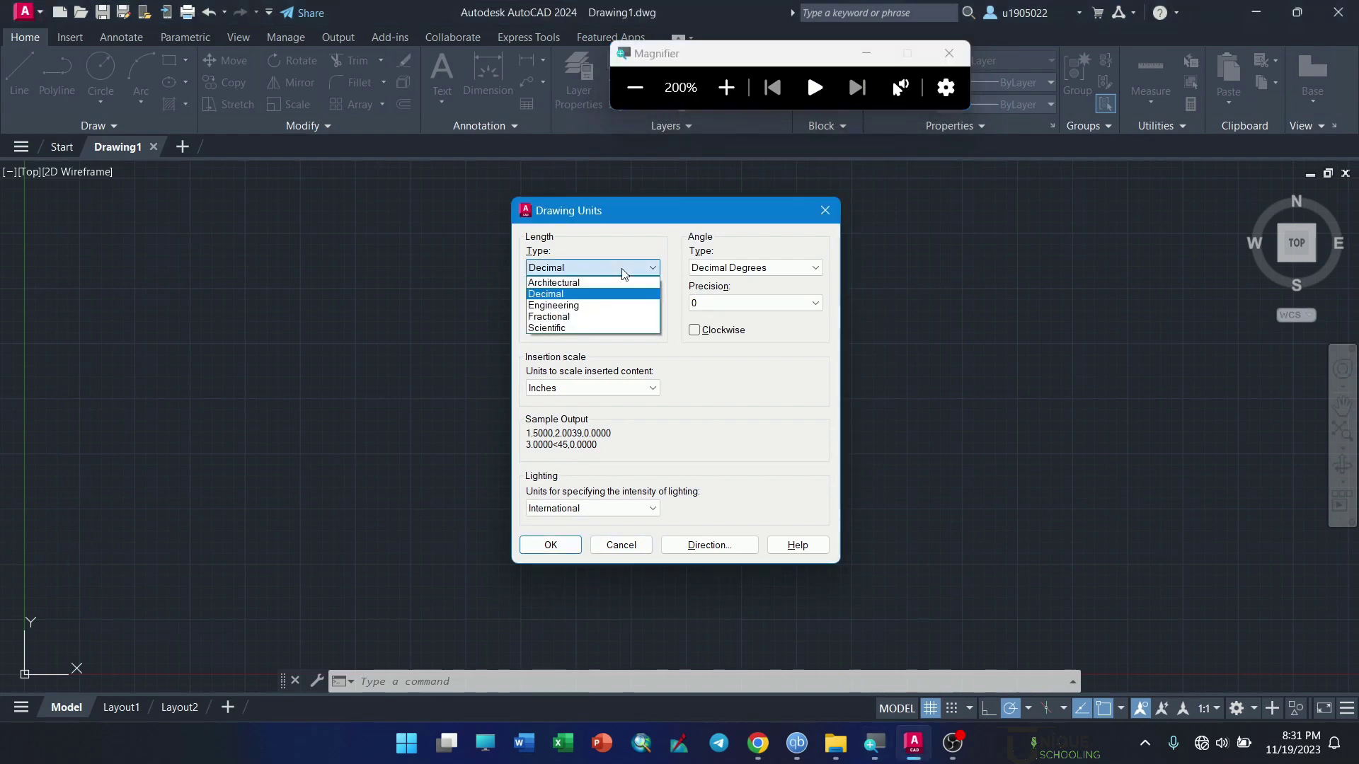
left_click(584, 306)
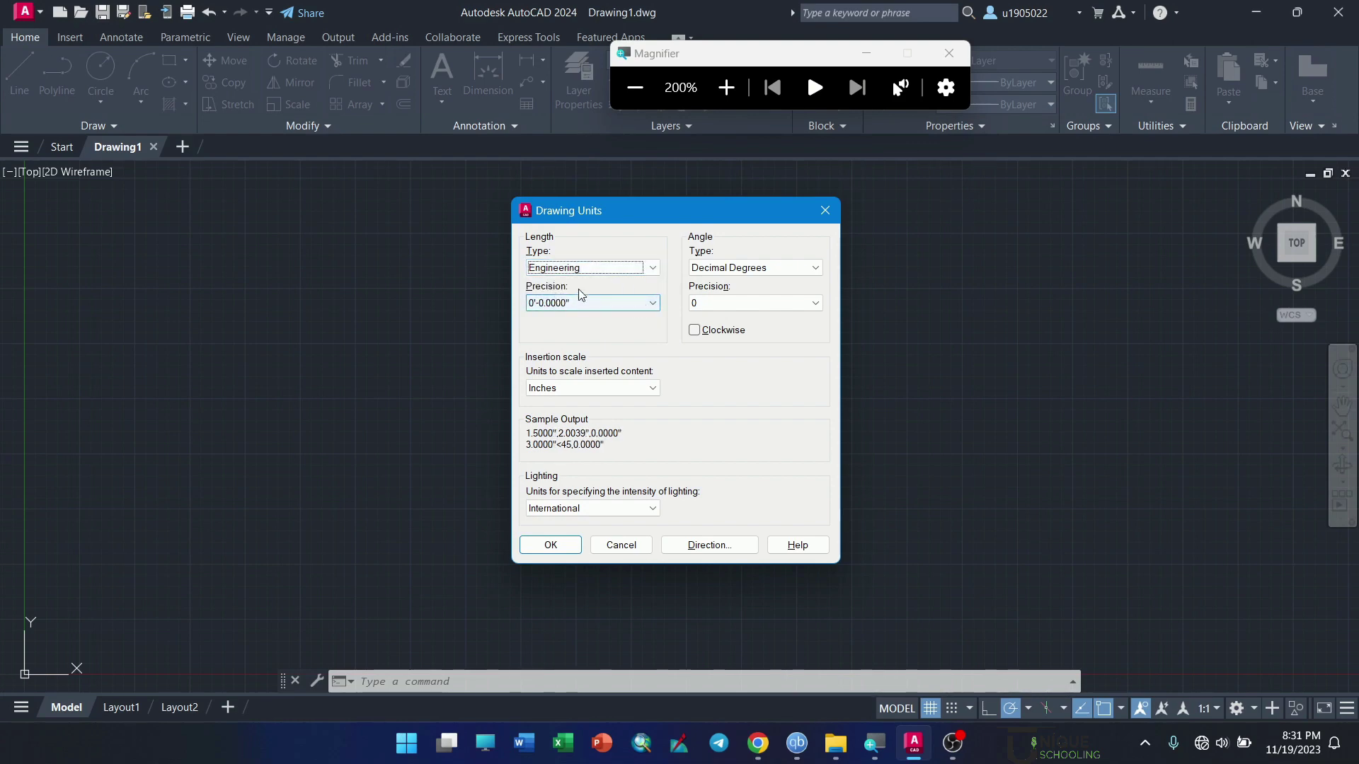
left_click(605, 304)
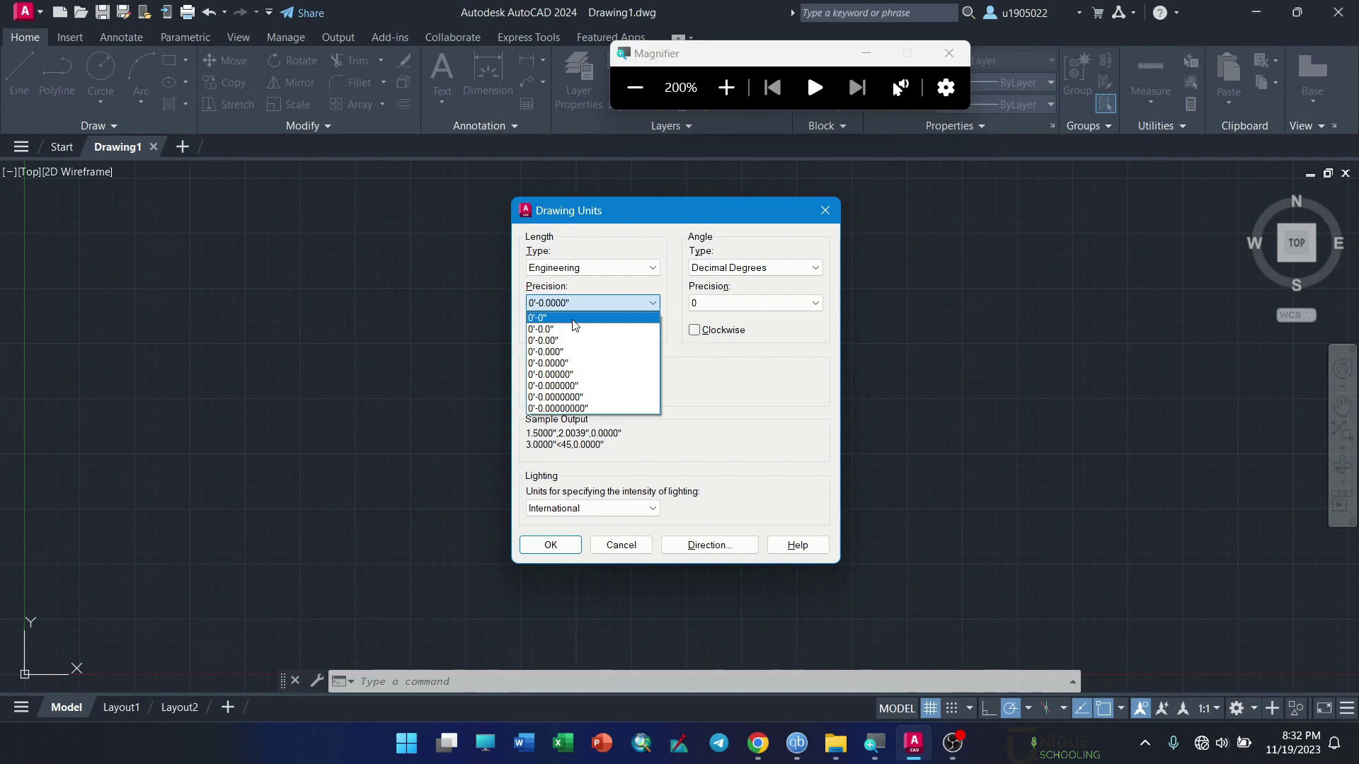
left_click(572, 320)
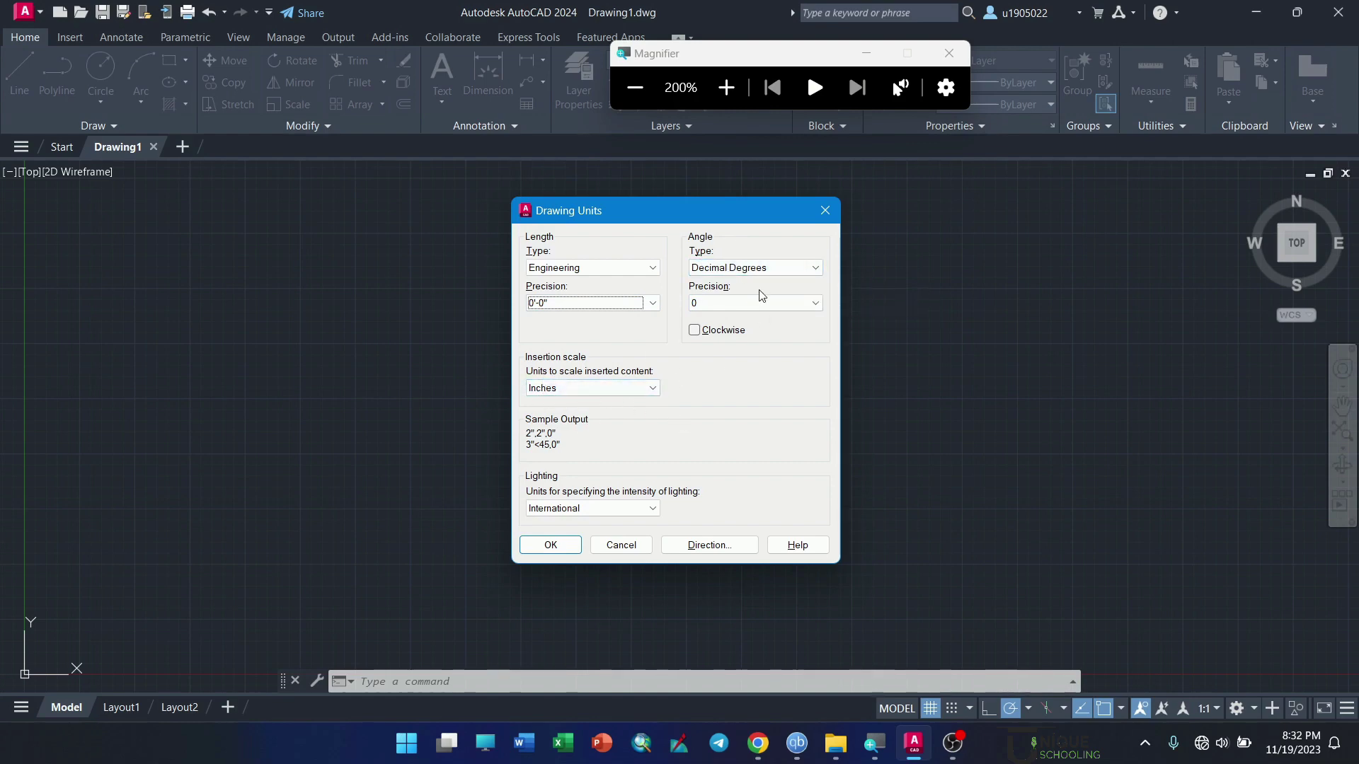
left_click(635, 87)
left_click(690, 401)
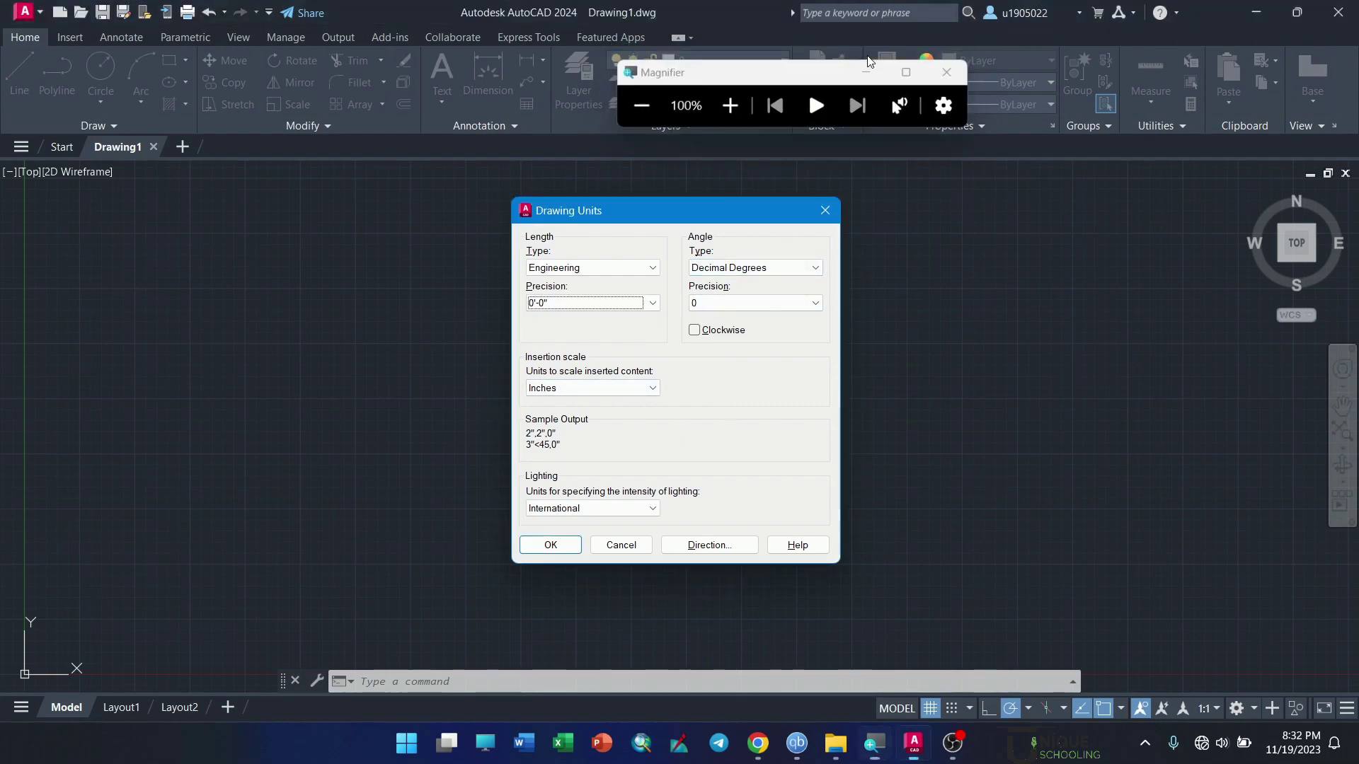
left_click(552, 544)
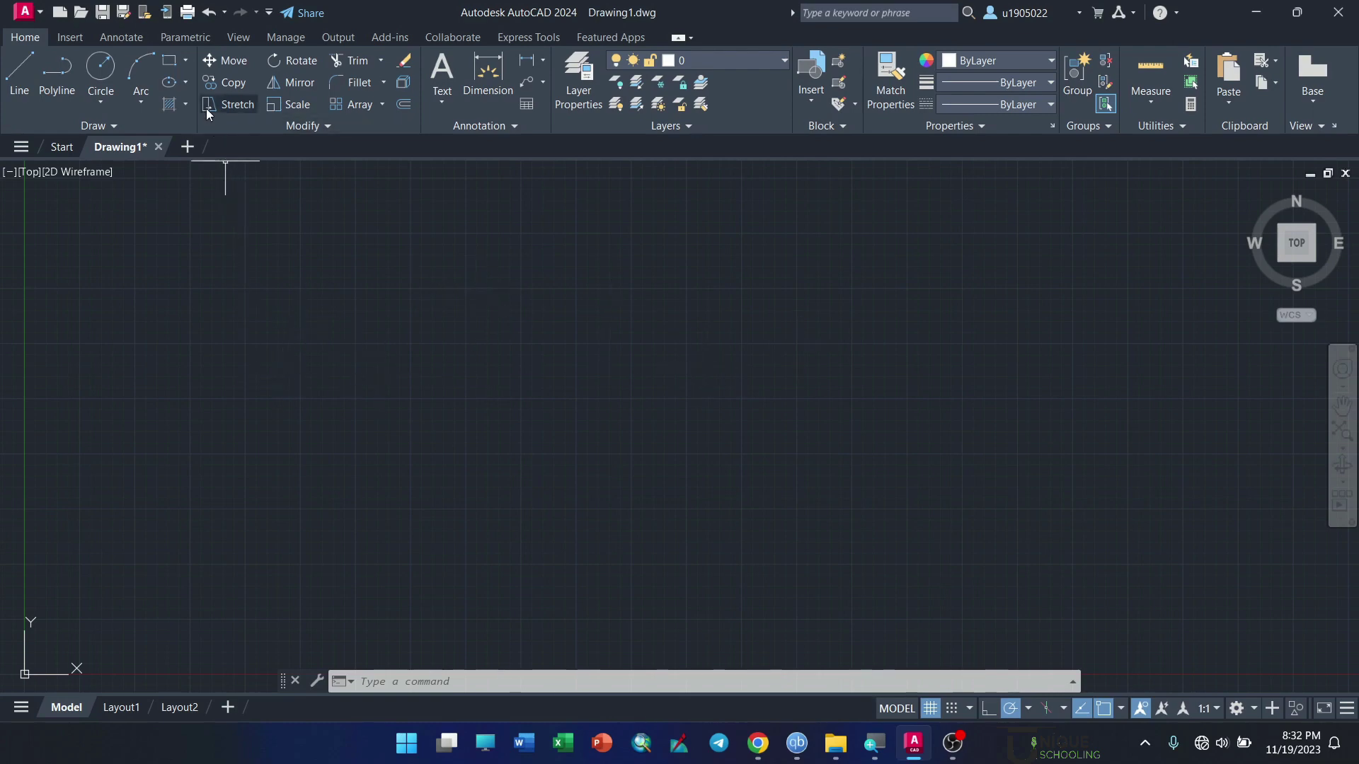
Step: Start a rectangle at a first corner and enter a 10" width
left_click(182, 62)
left_click(212, 97)
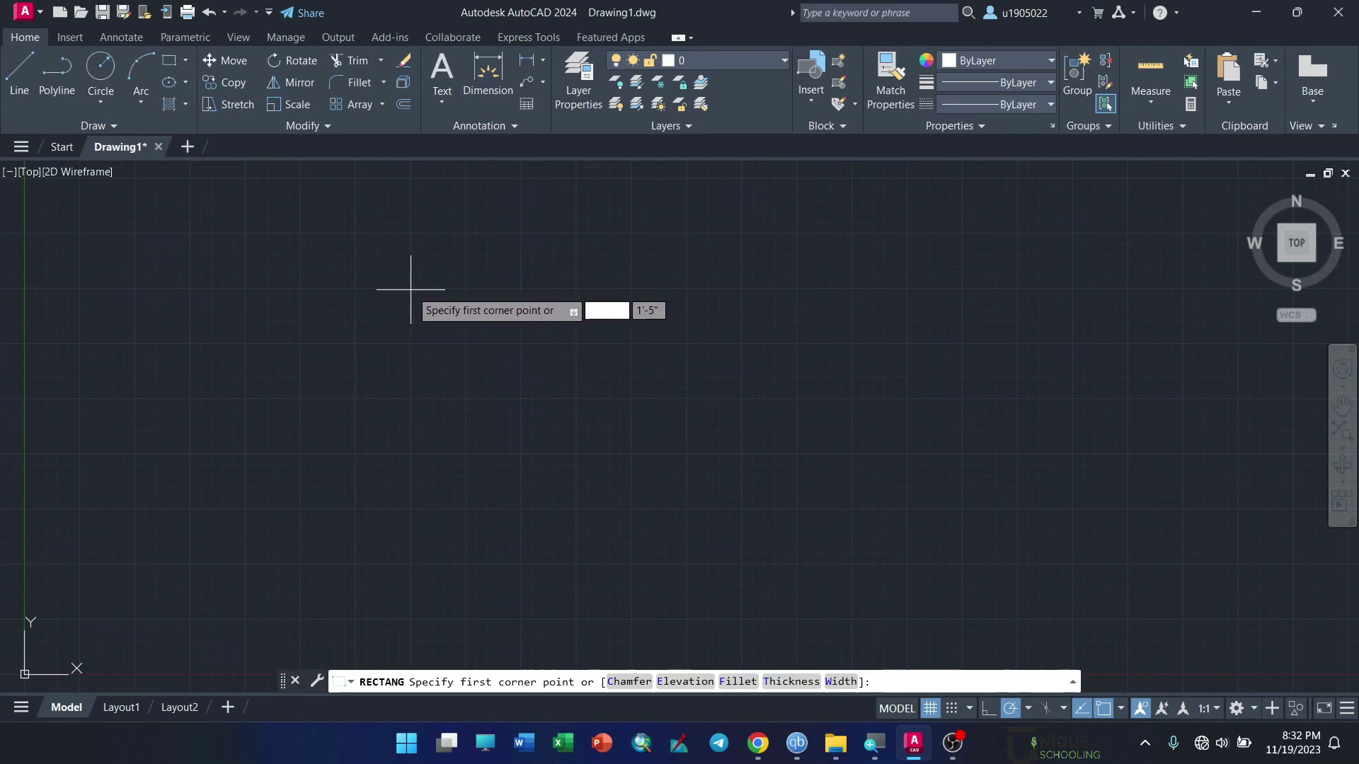
left_click(410, 290)
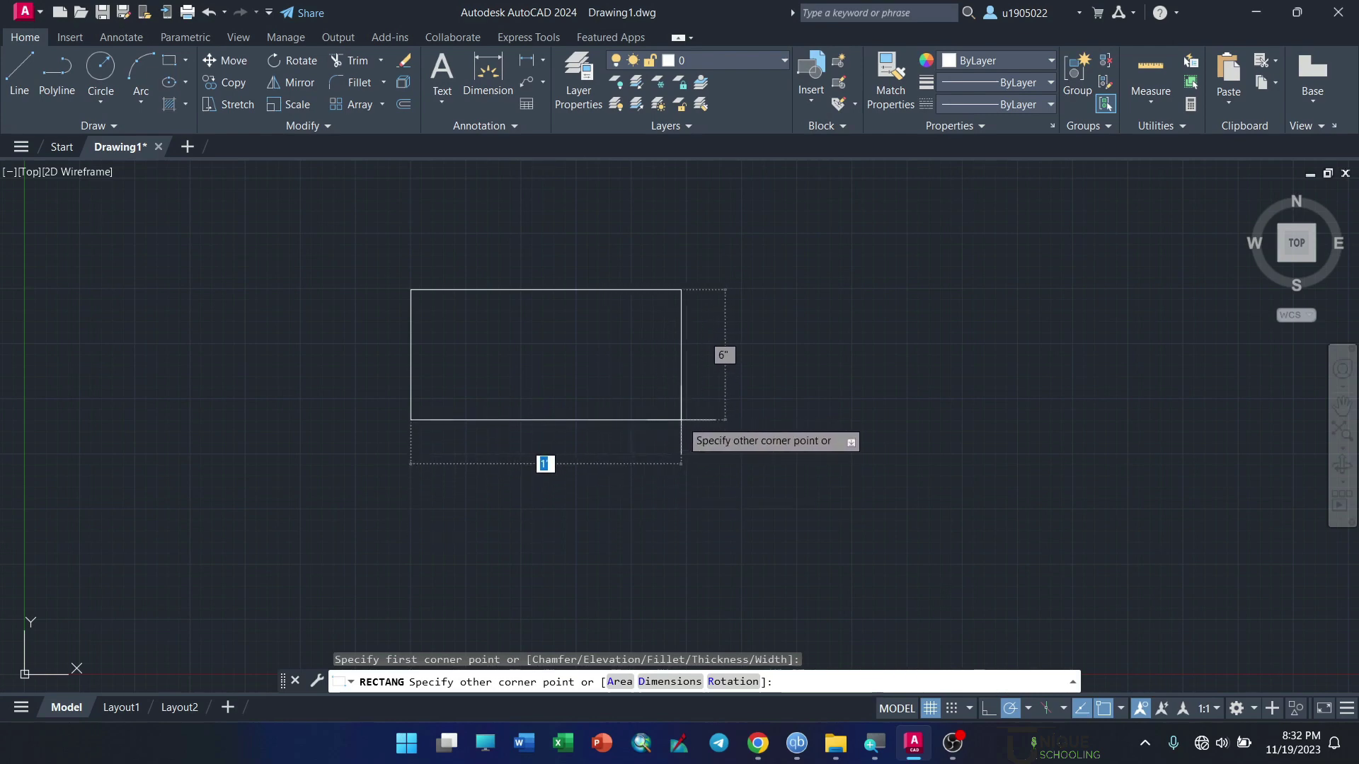
type("10")
type("\"")
key("super+plus")
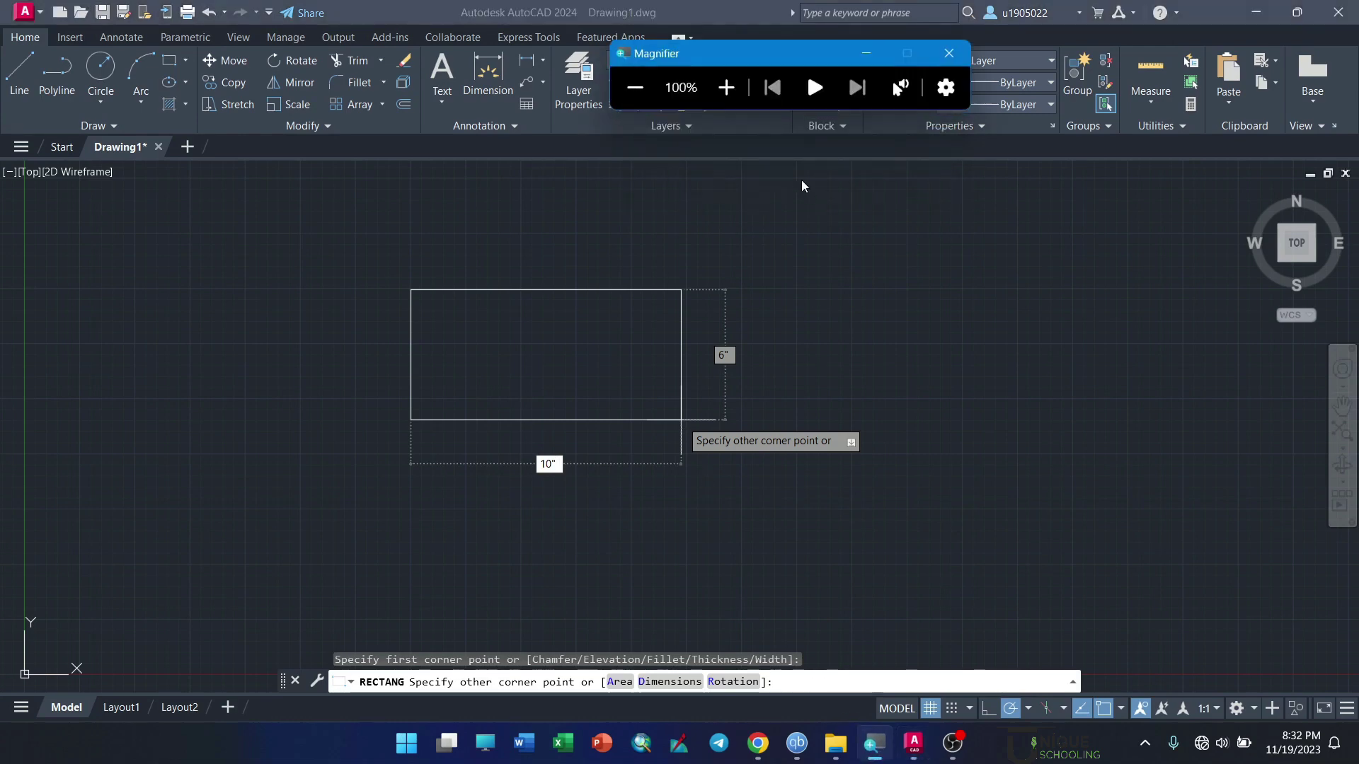
left_click(725, 87)
left_click(728, 87)
left_click(628, 88)
left_click(628, 89)
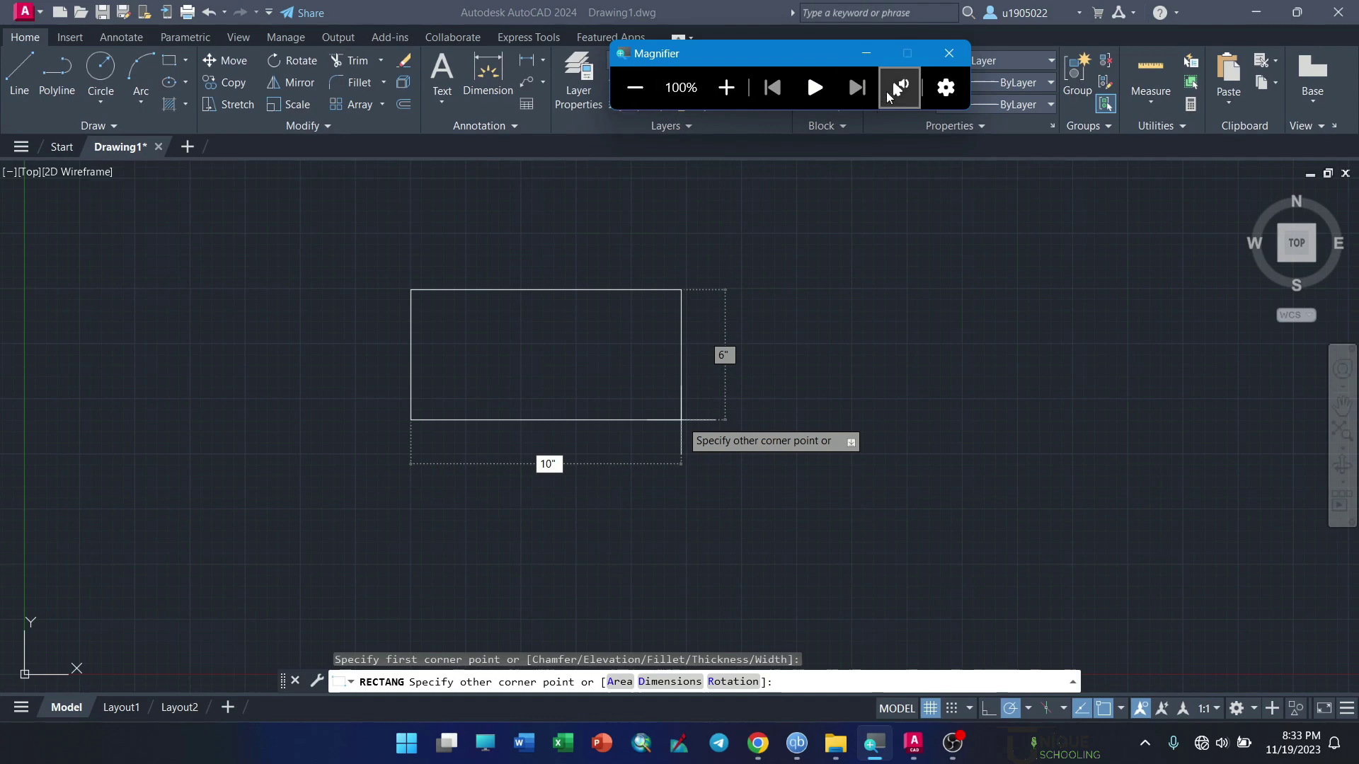
left_click(866, 55)
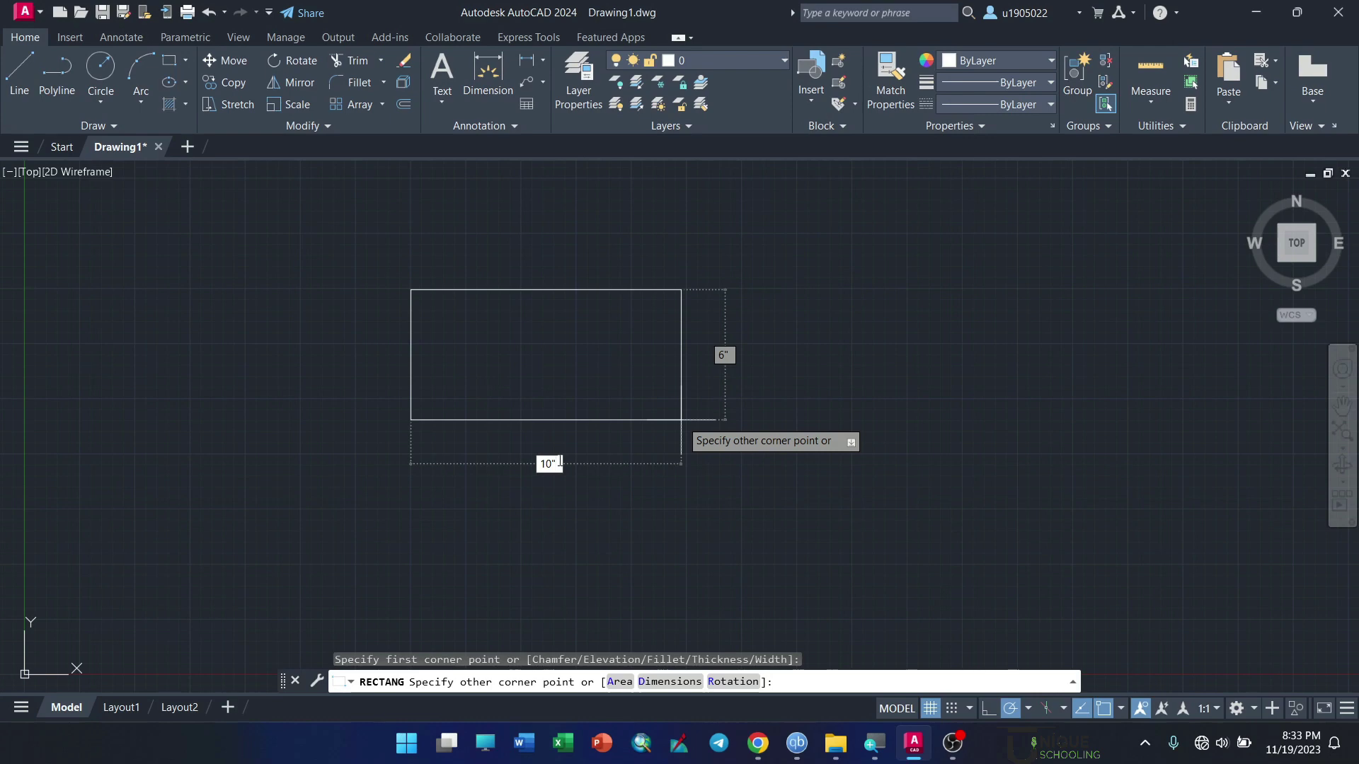
Step: Enter a height of 6 to complete the 10" by 6" rectangle
key("Tab")
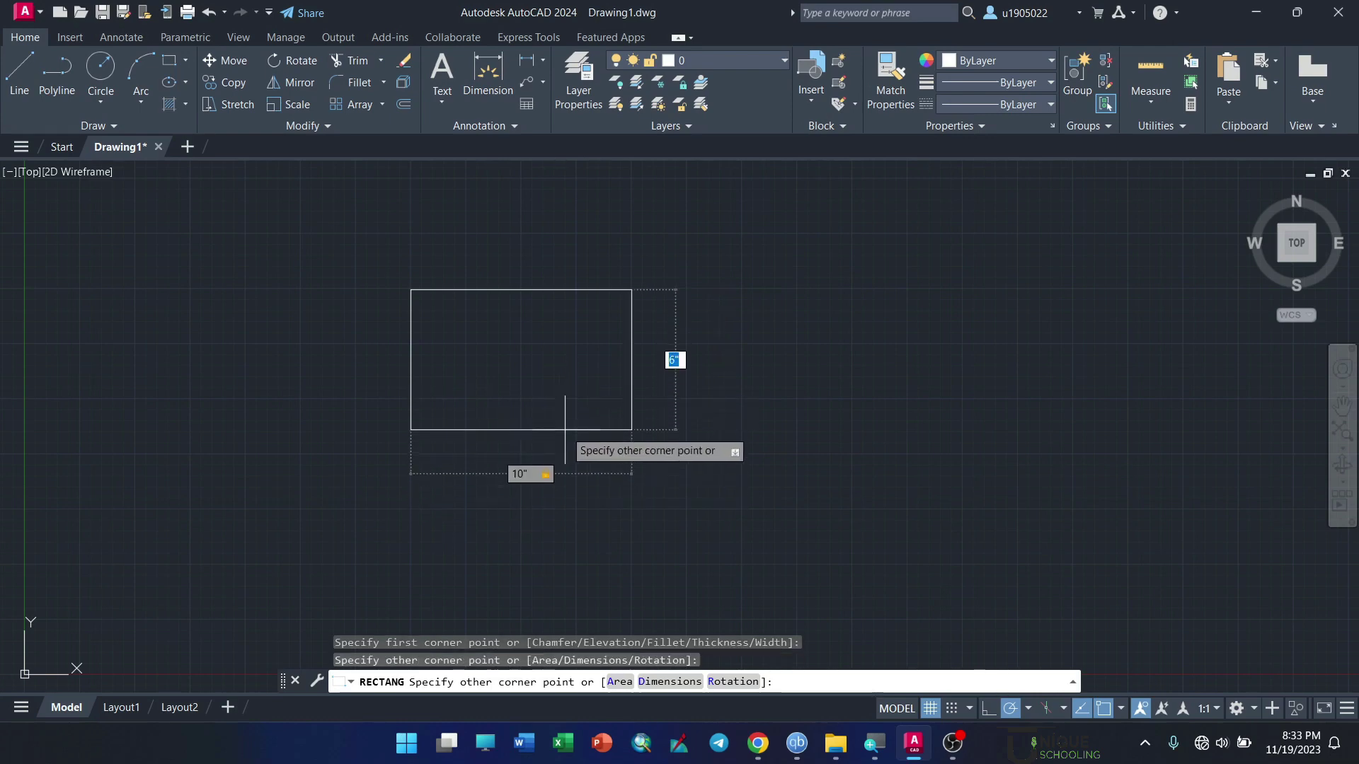
type("6")
key("Return")
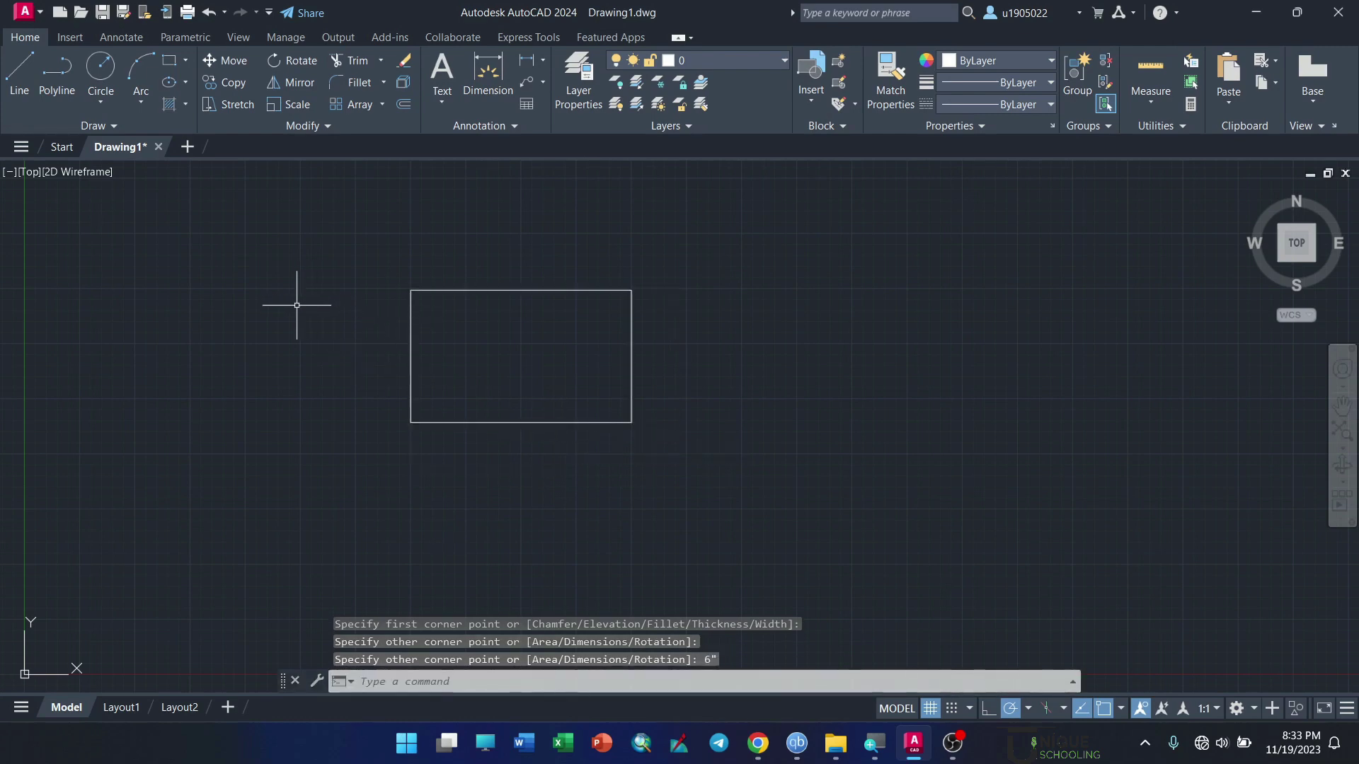
scroll(298, 313, "up", 2)
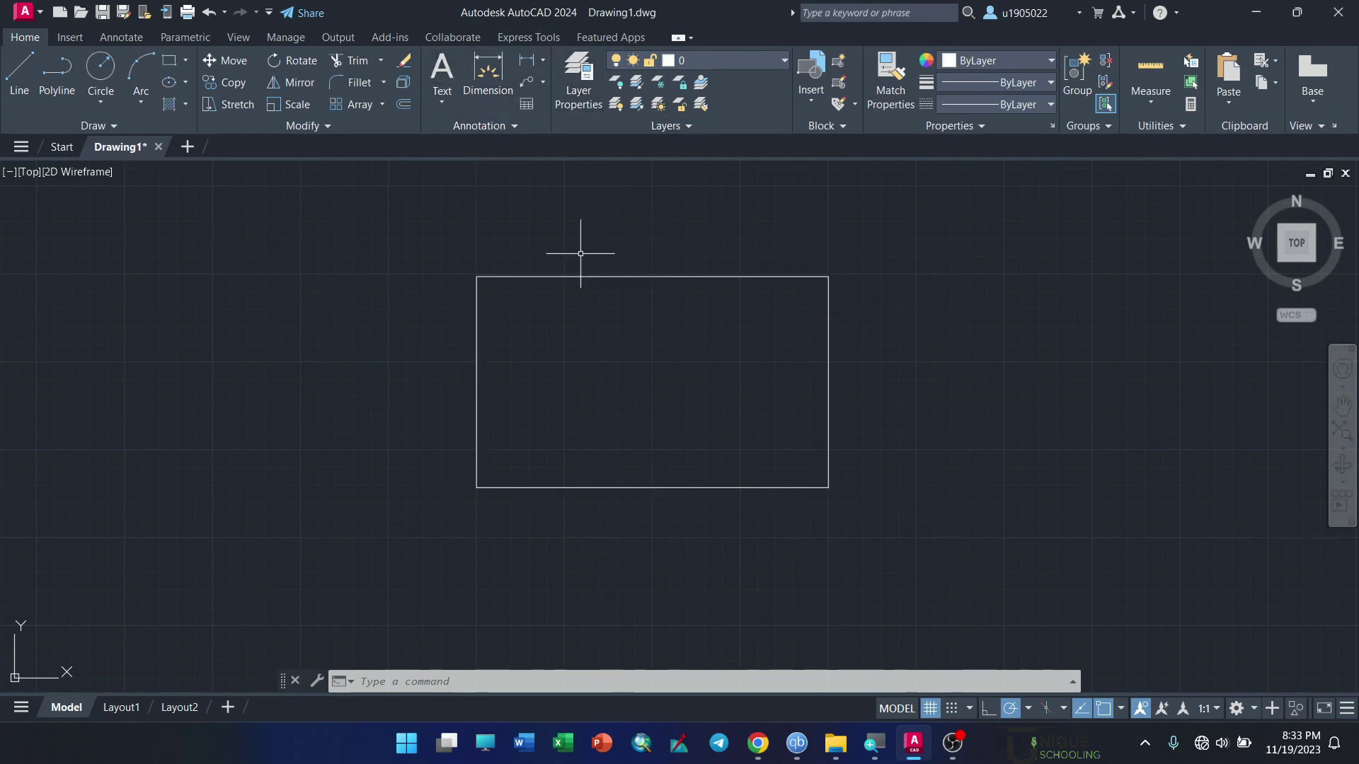
Step: Start a line at the rectangle's top-left corner, checking the snap settings
left_click(19, 74)
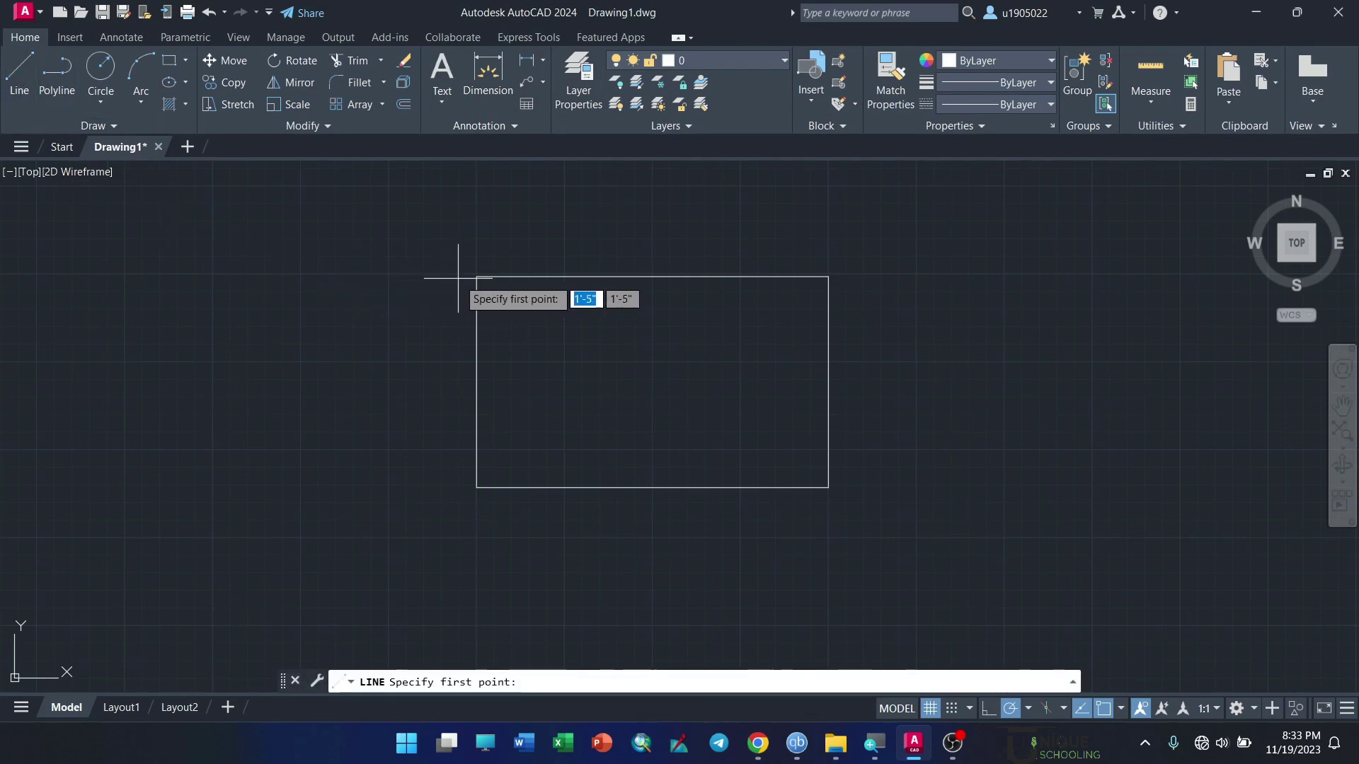
scroll(271, 298, "up", 2)
scroll(404, 304, "down", 2)
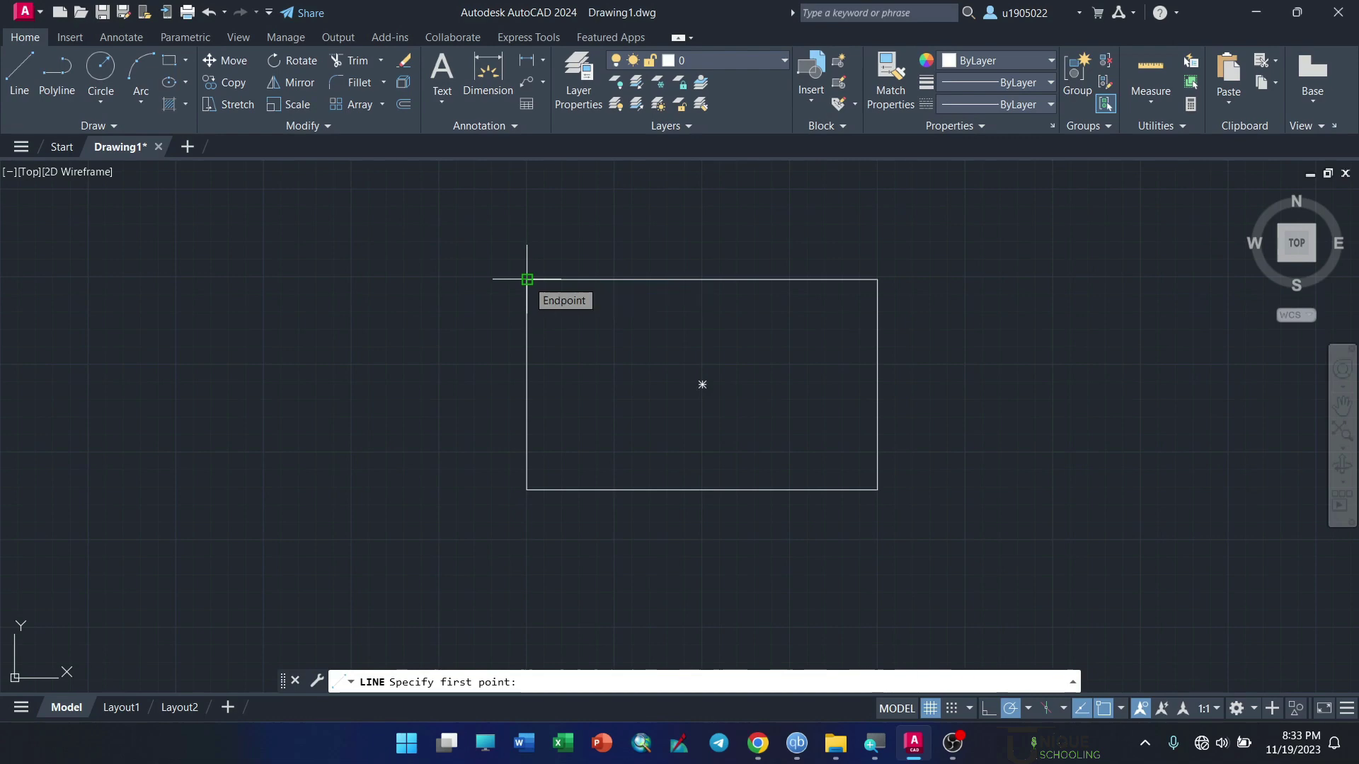
left_click(527, 279)
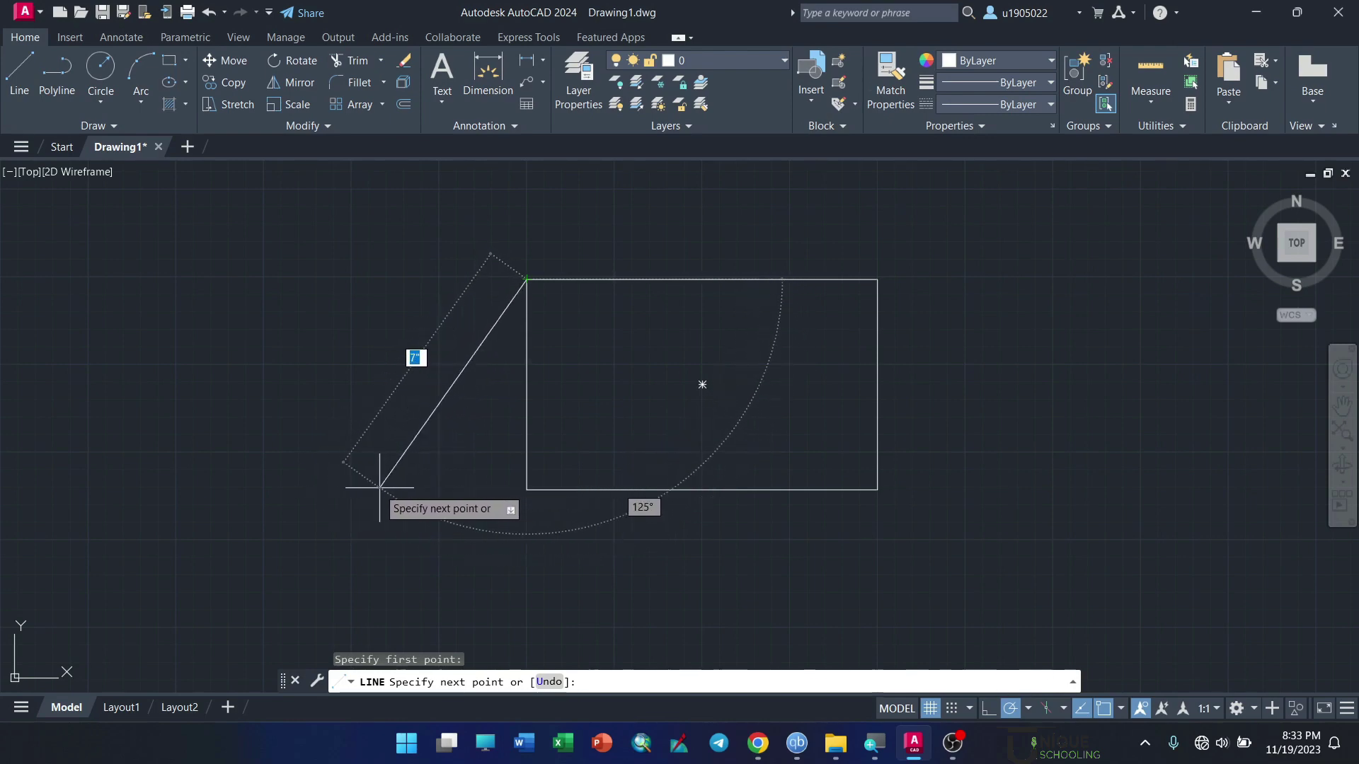
scroll(359, 474, "up", 4)
scroll(364, 478, "up", 2)
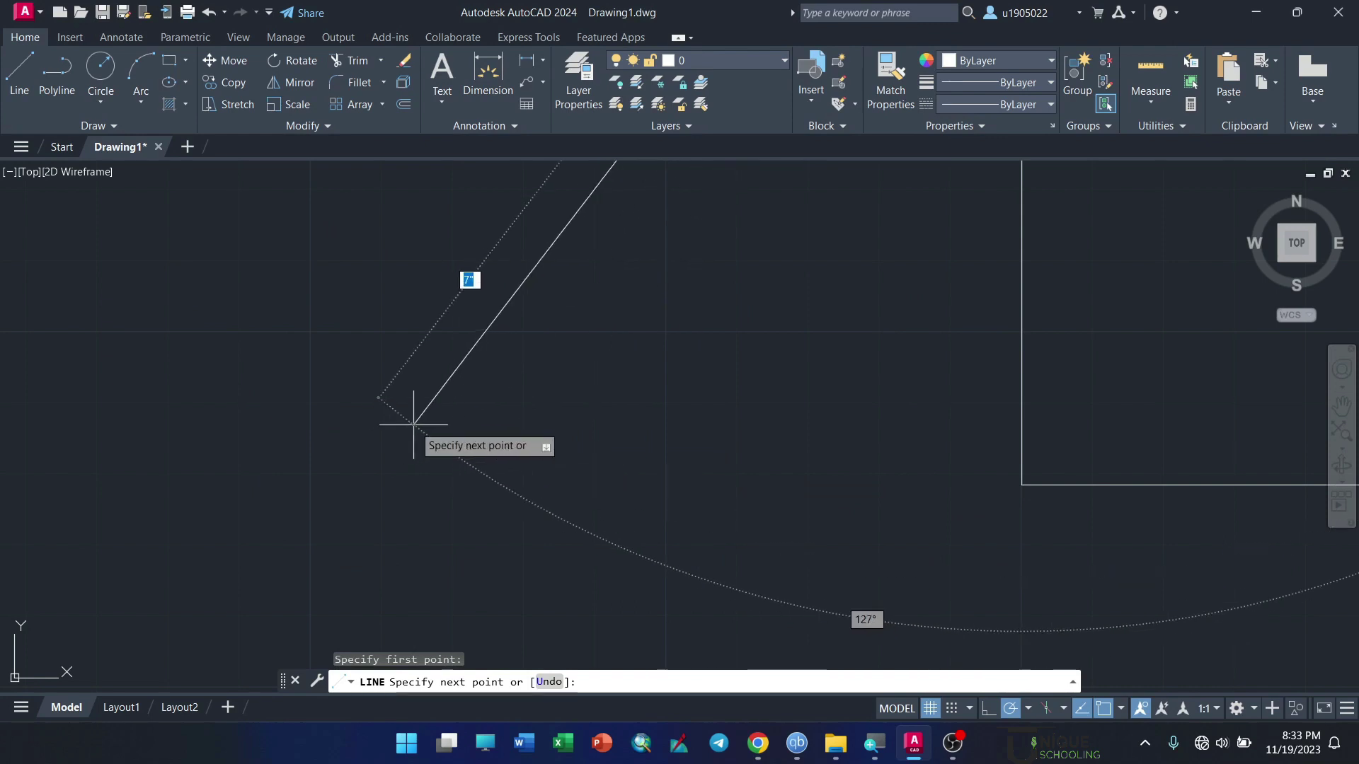
left_click(969, 708)
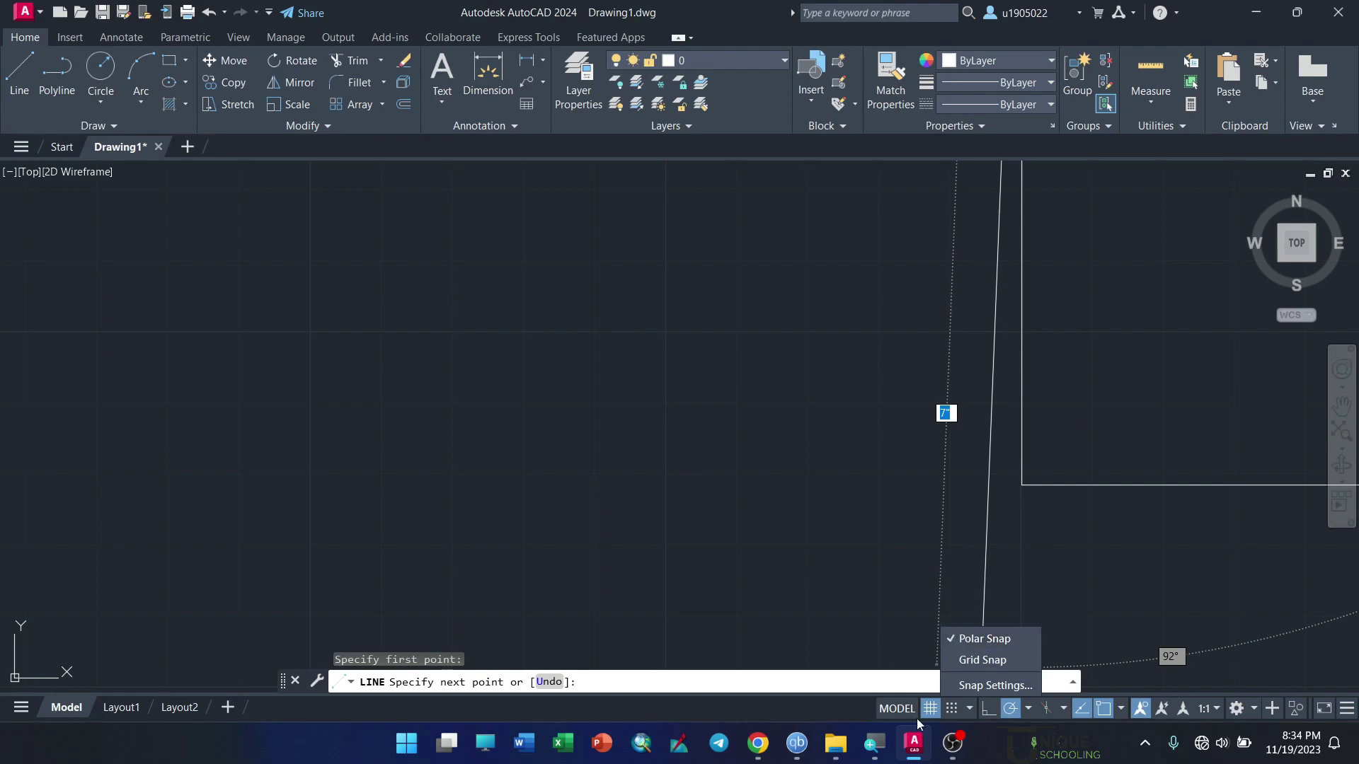
left_click(970, 709)
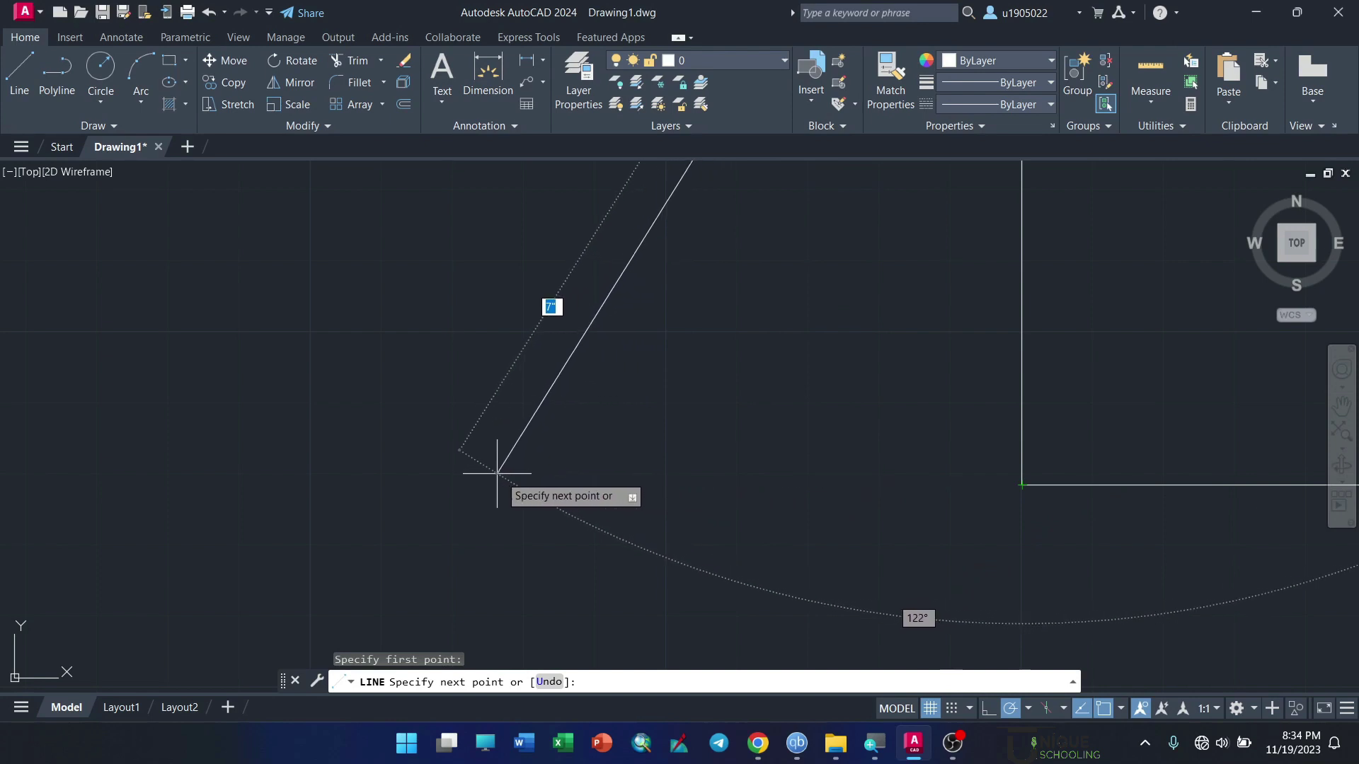
Step: Draw the slanted edge down, then the base to the rectangle's bottom-left corner
left_click(518, 484)
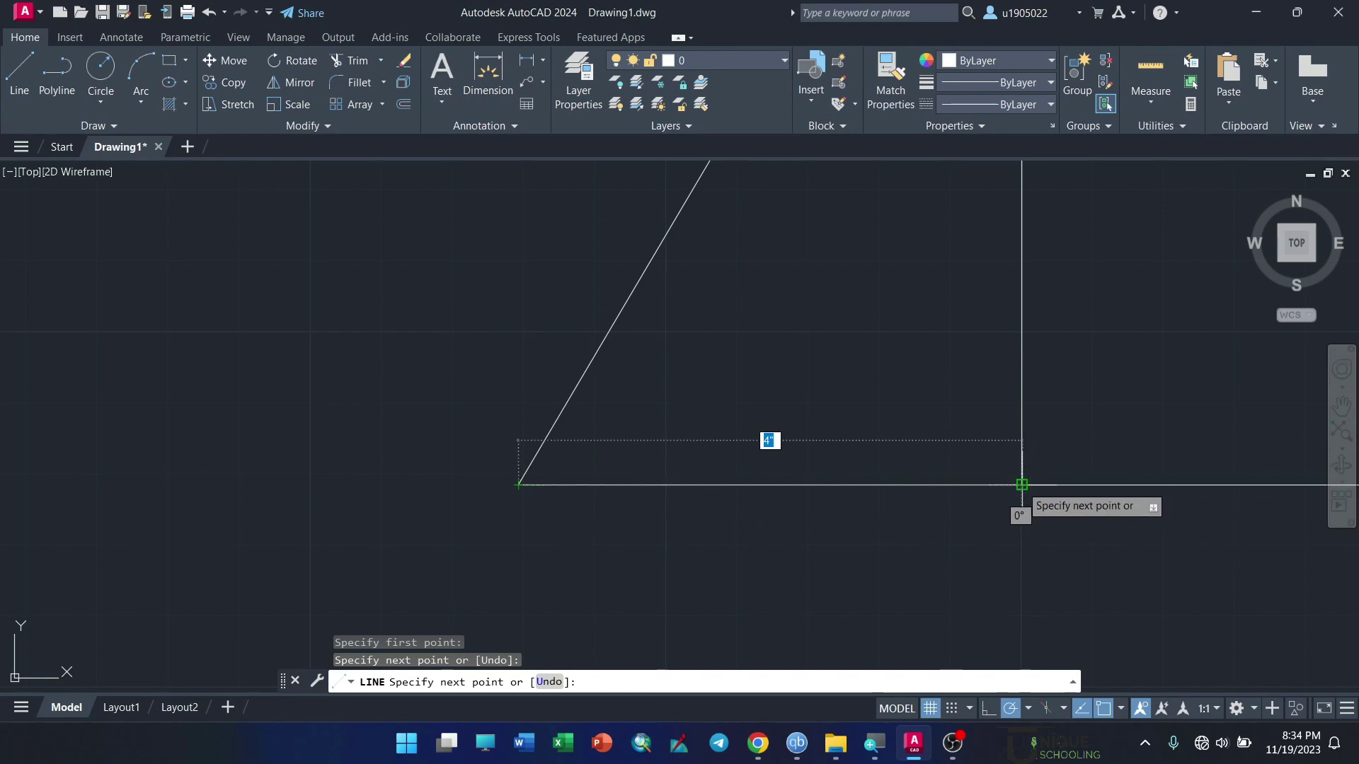
left_click(1022, 485)
right_click(1021, 519)
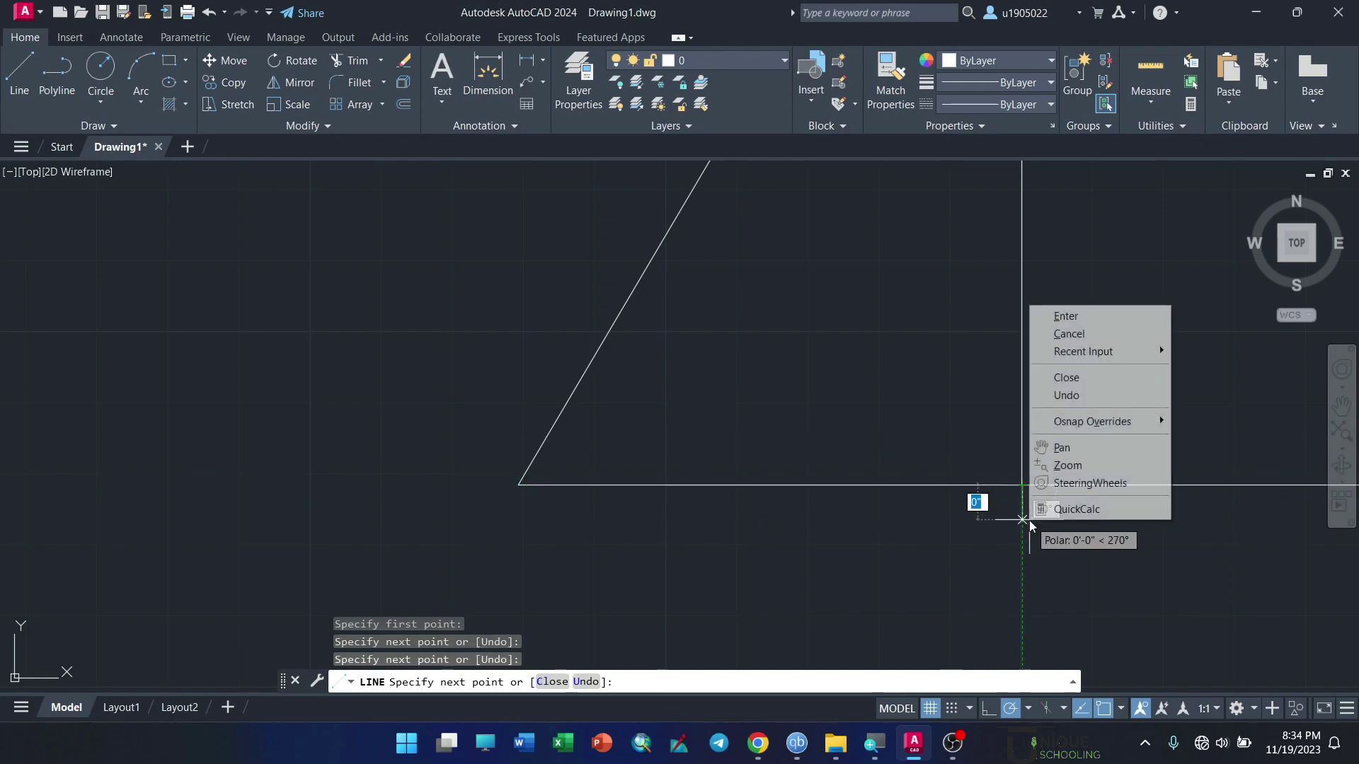
left_click(1067, 317)
scroll(443, 326, "down", 2)
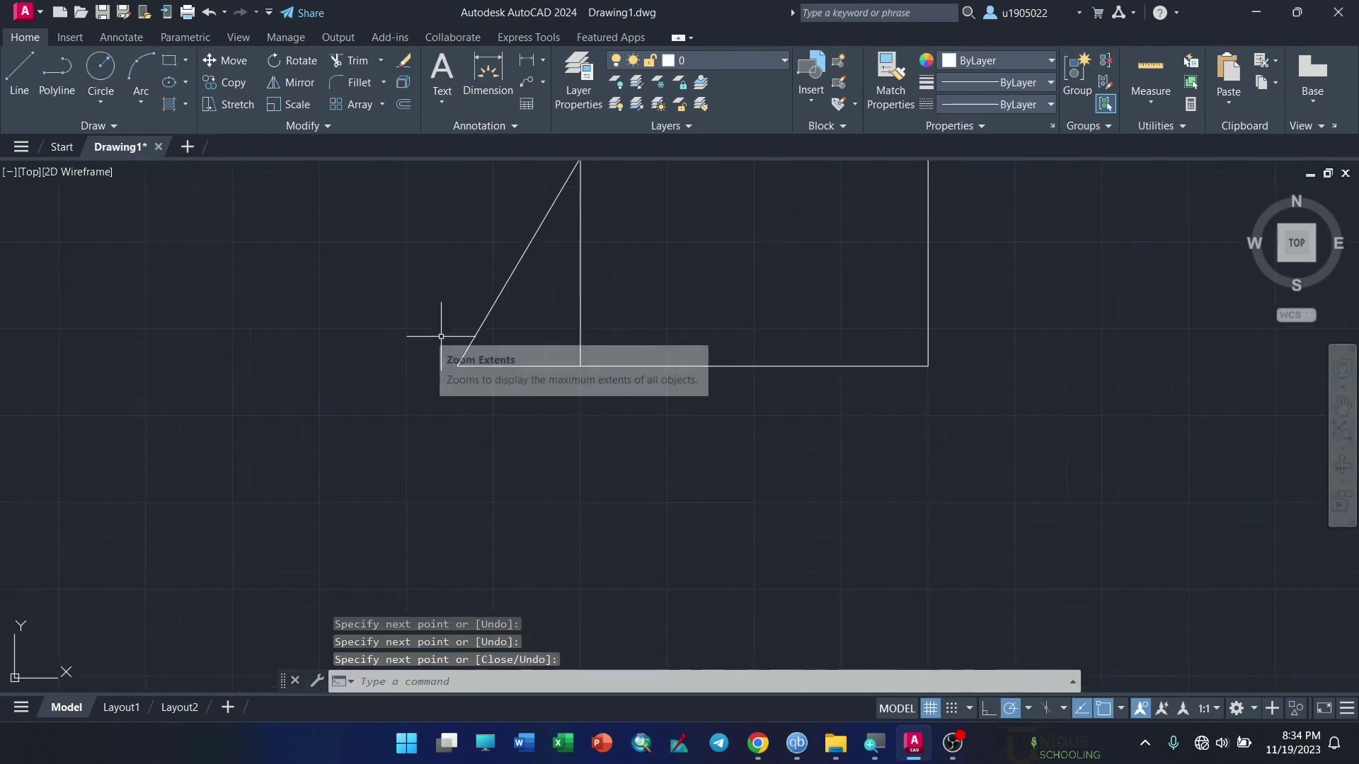
scroll(625, 449, "down", 2)
scroll(738, 300, "up", 4)
scroll(738, 300, "down", 4)
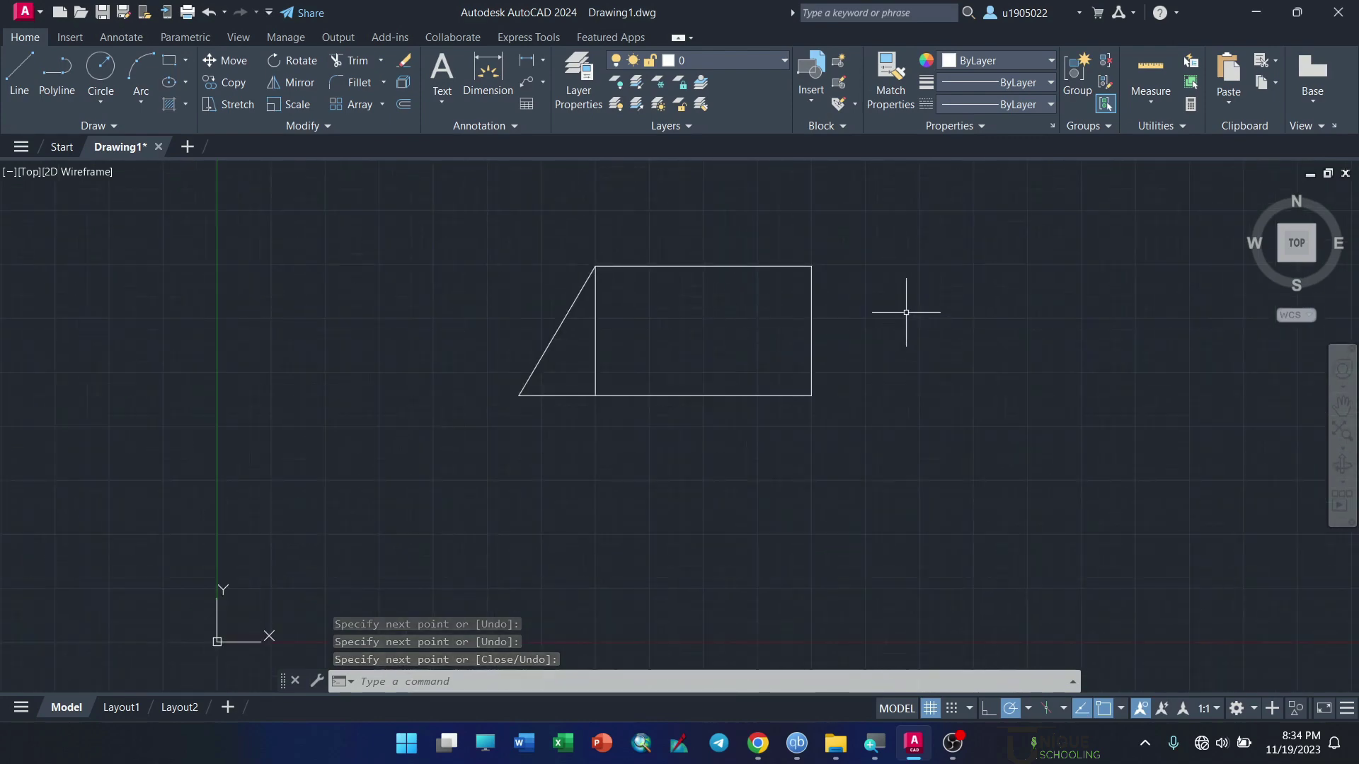
scroll(889, 274, "up", 4)
scroll(810, 342, "down", 4)
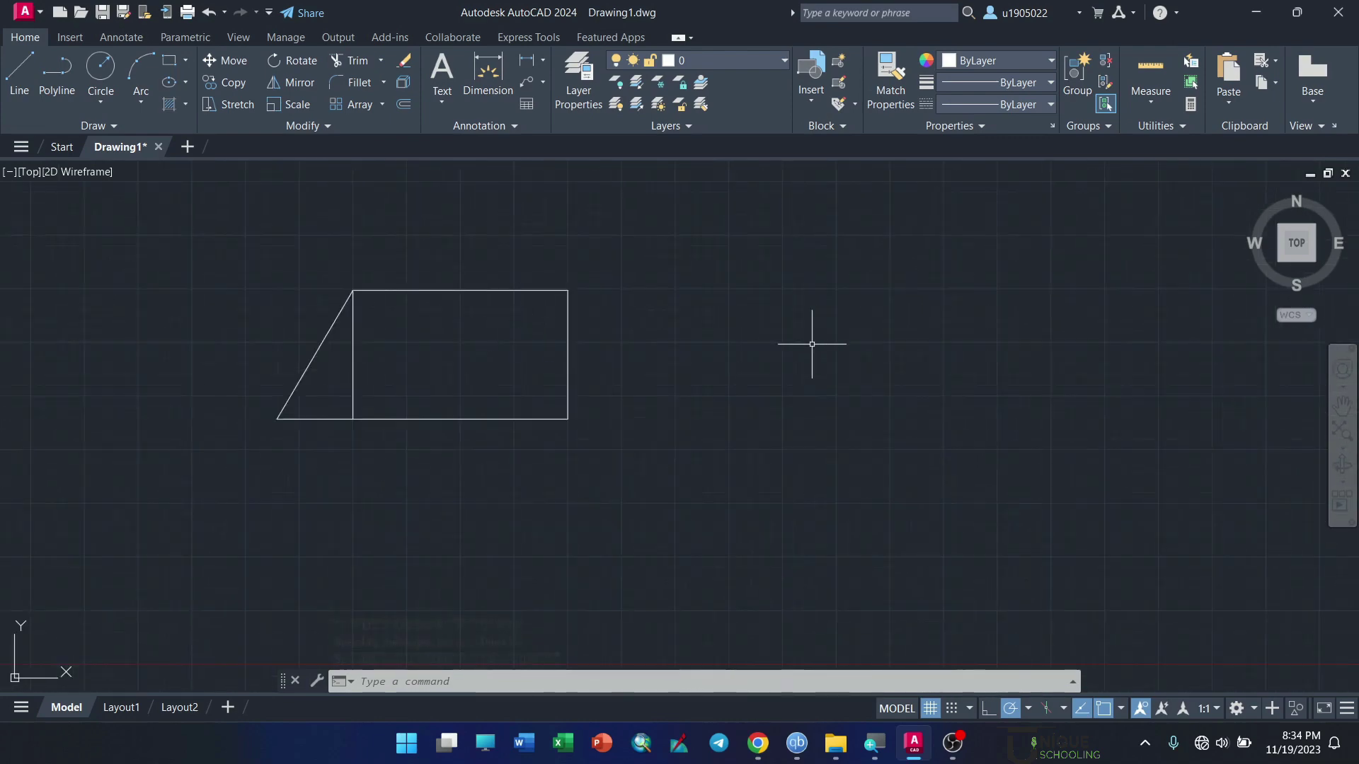
scroll(813, 342, "up", 2)
Step: Draw a Center, Radius circle with a 4" radius right of the rectangle
left_click(100, 101)
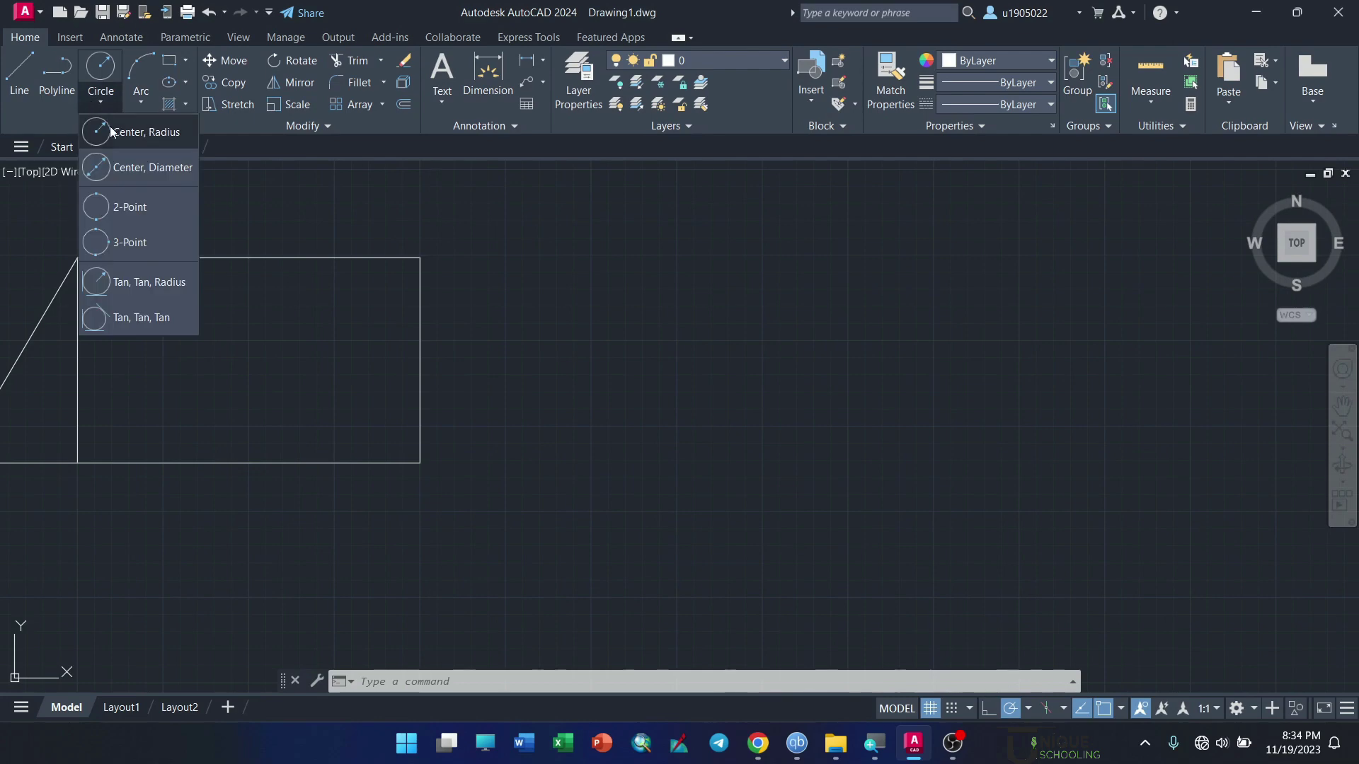
left_click(119, 136)
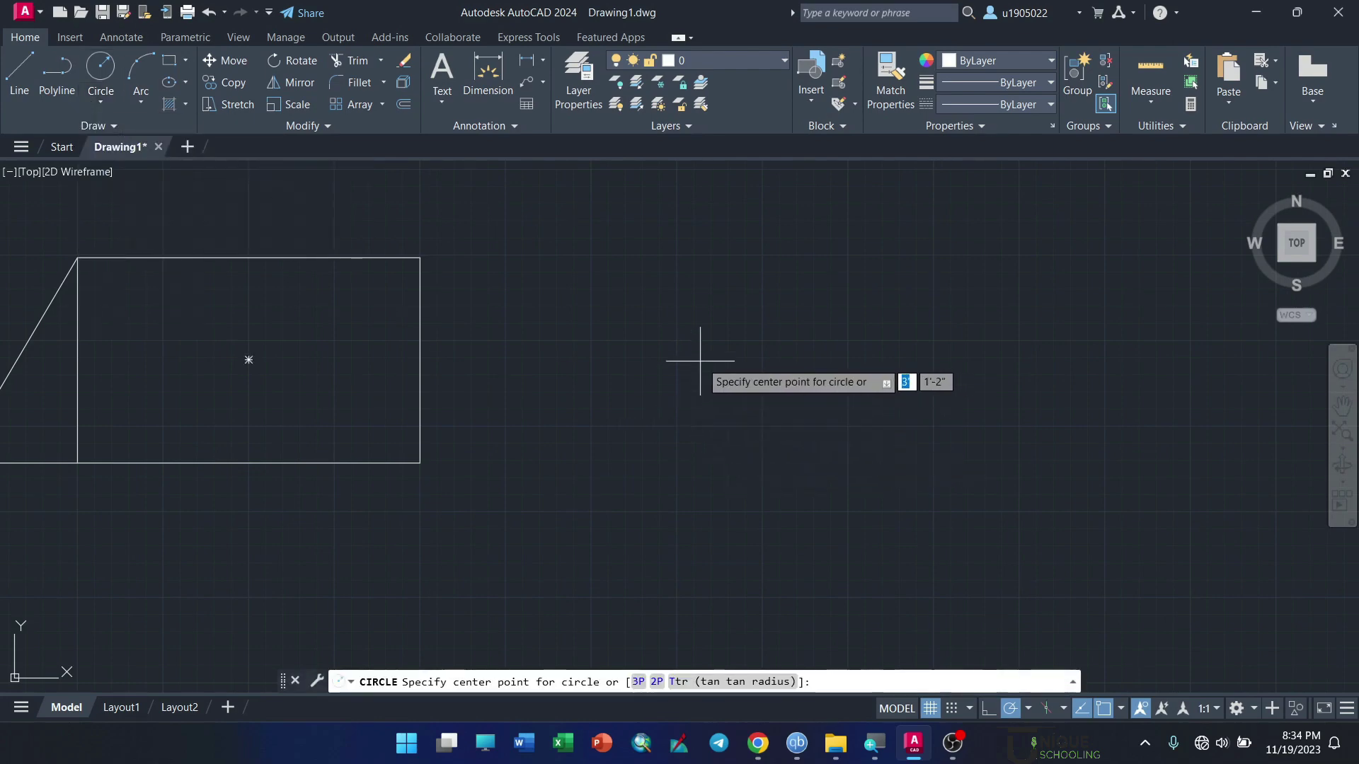
left_click(724, 346)
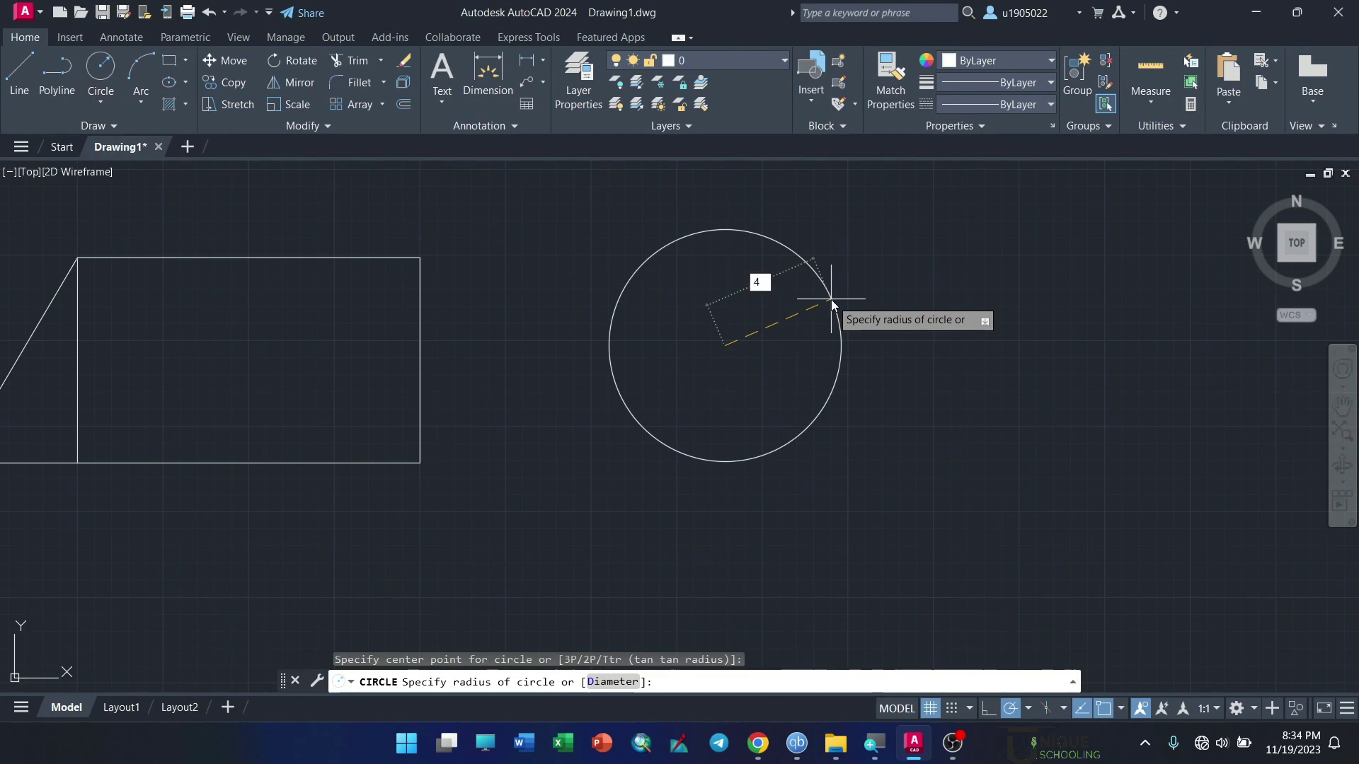
type("4\"")
key("Return")
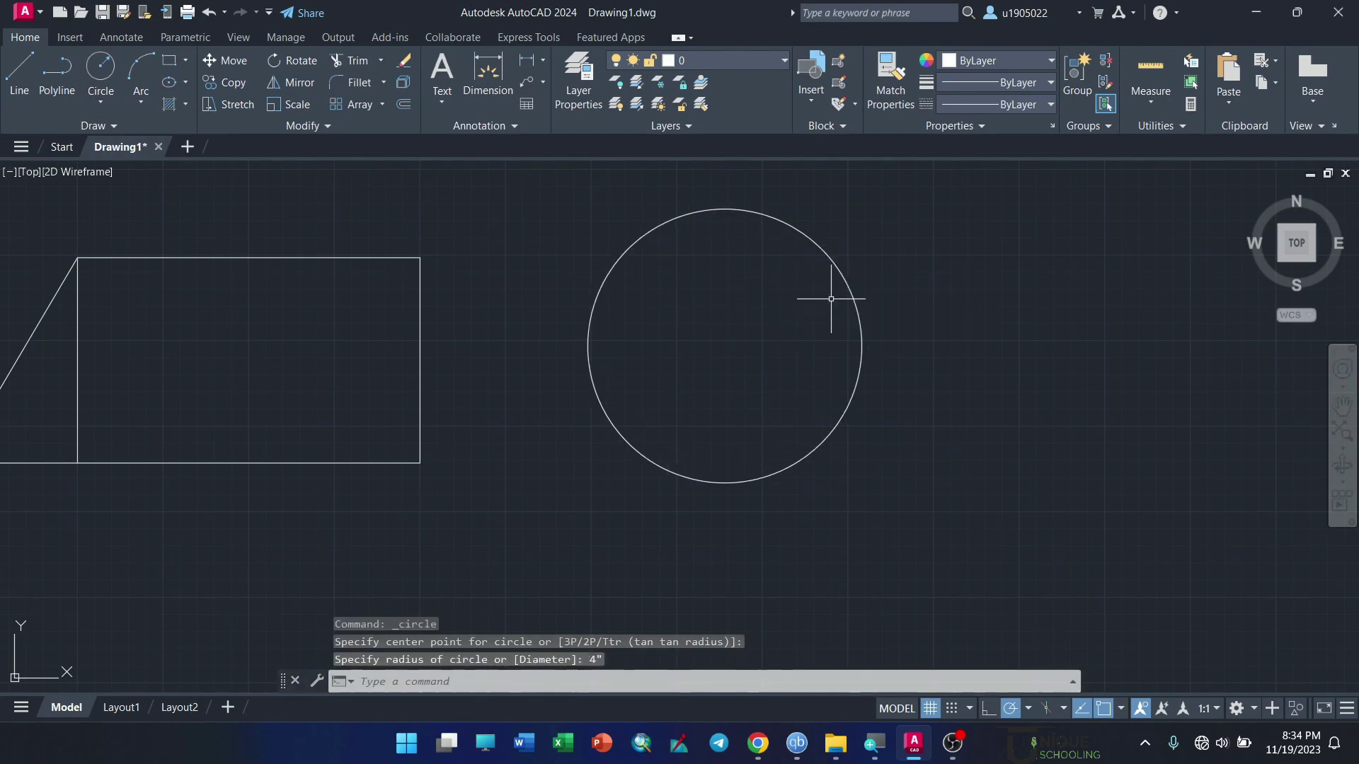
scroll(831, 299, "down", 2)
scroll(819, 295, "up", 2)
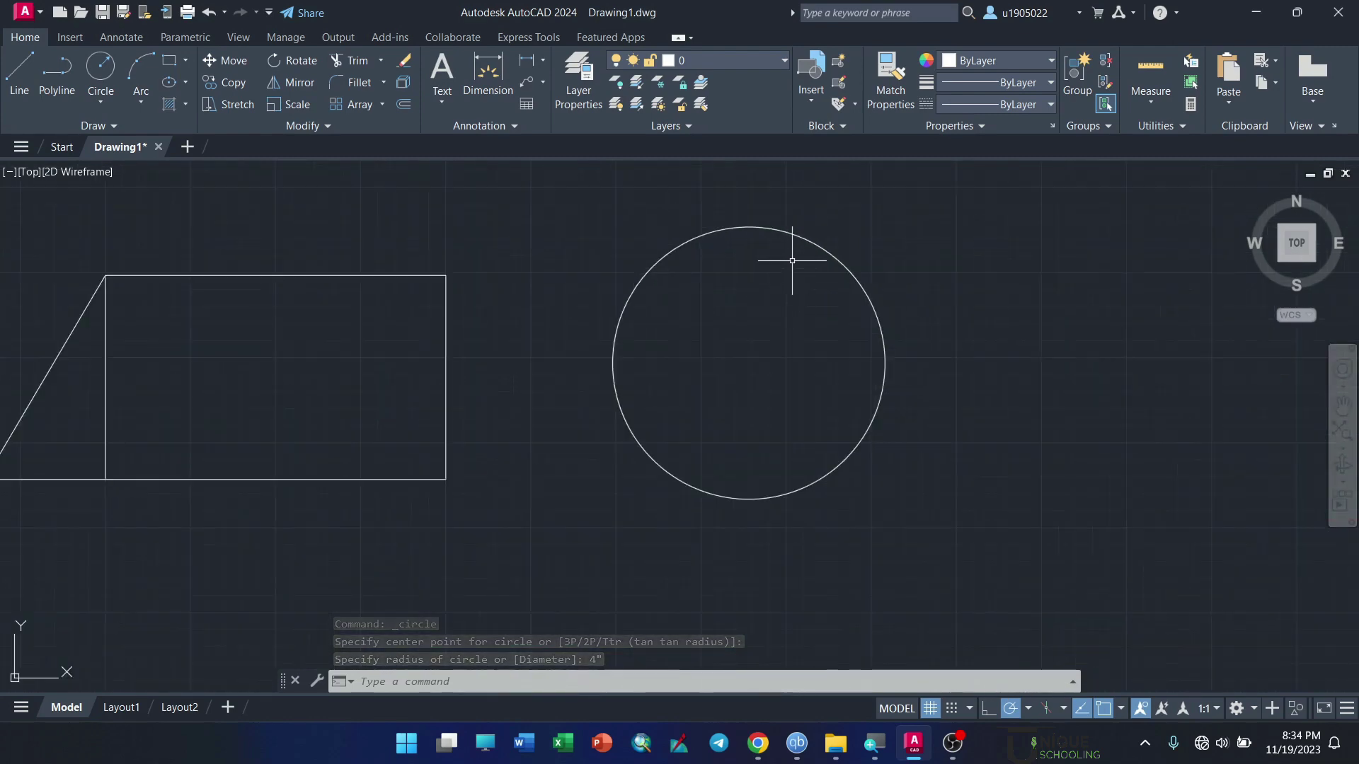
scroll(557, 241, "down", 2)
scroll(683, 249, "down", 2)
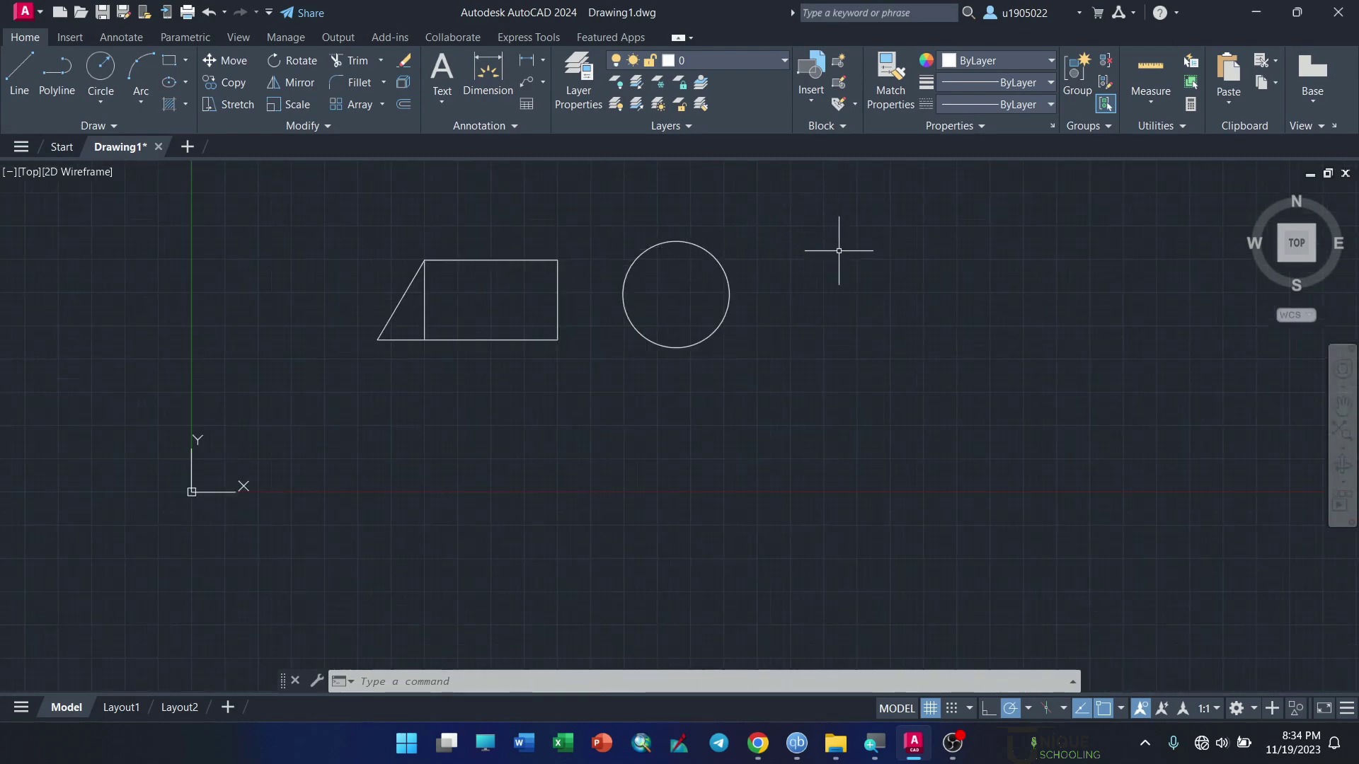
scroll(839, 251, "up", 4)
Step: Draw a single horizontal line segment to the right of the circle
left_click(21, 71)
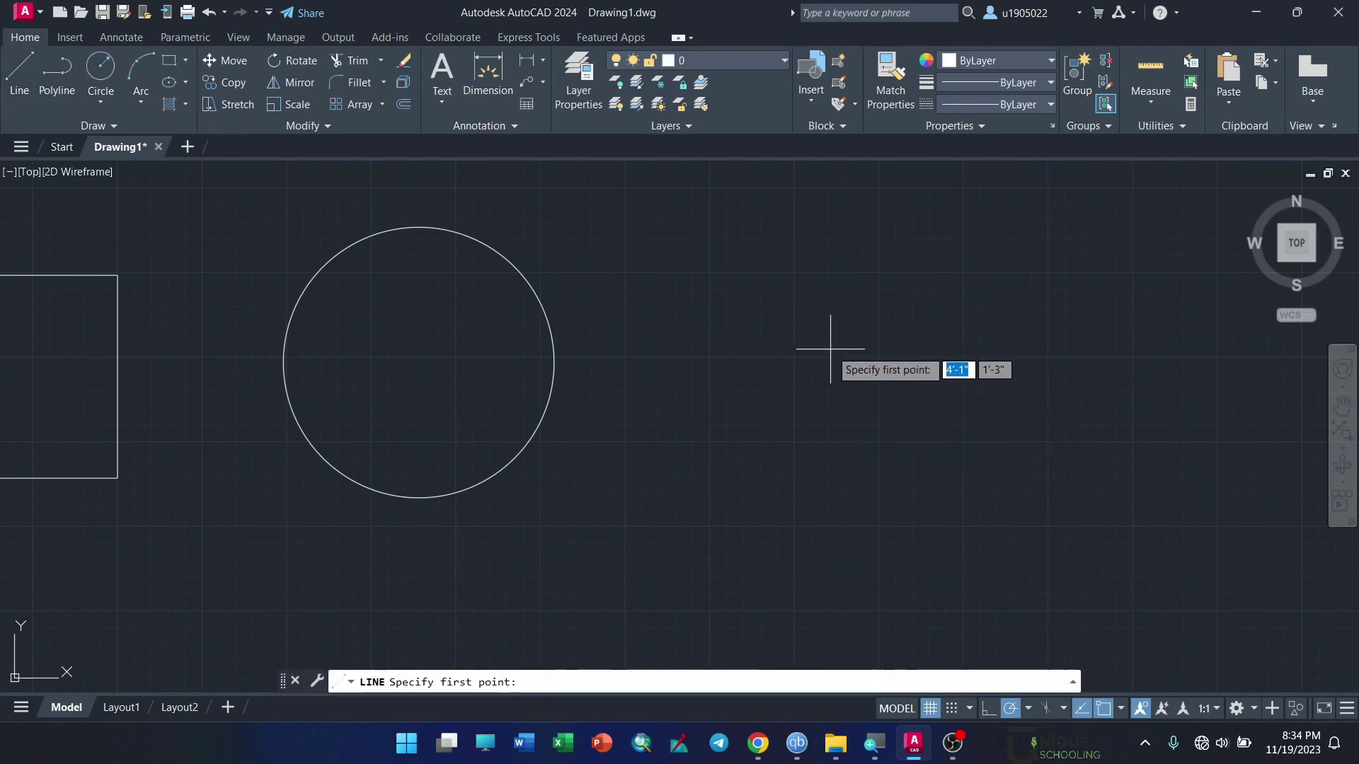
left_click(830, 349)
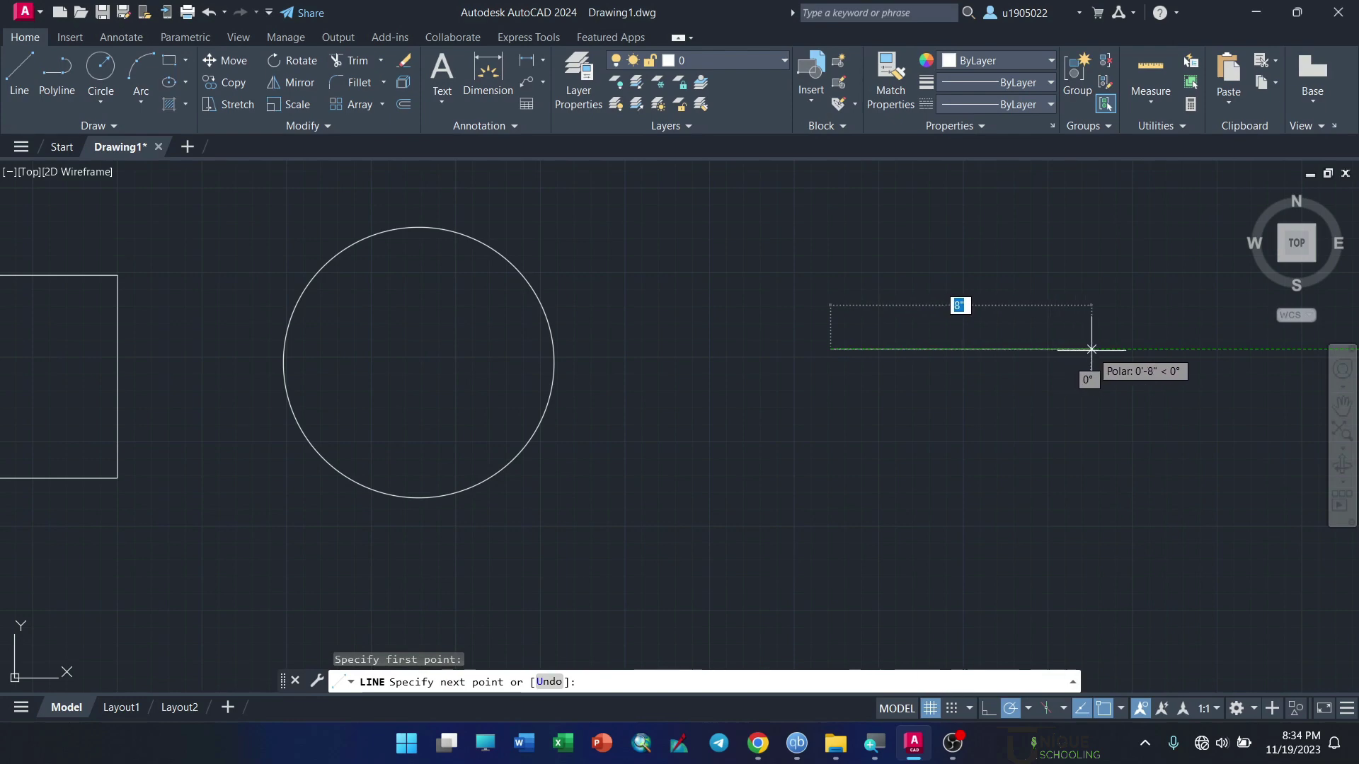
left_click(1091, 349)
right_click(1092, 386)
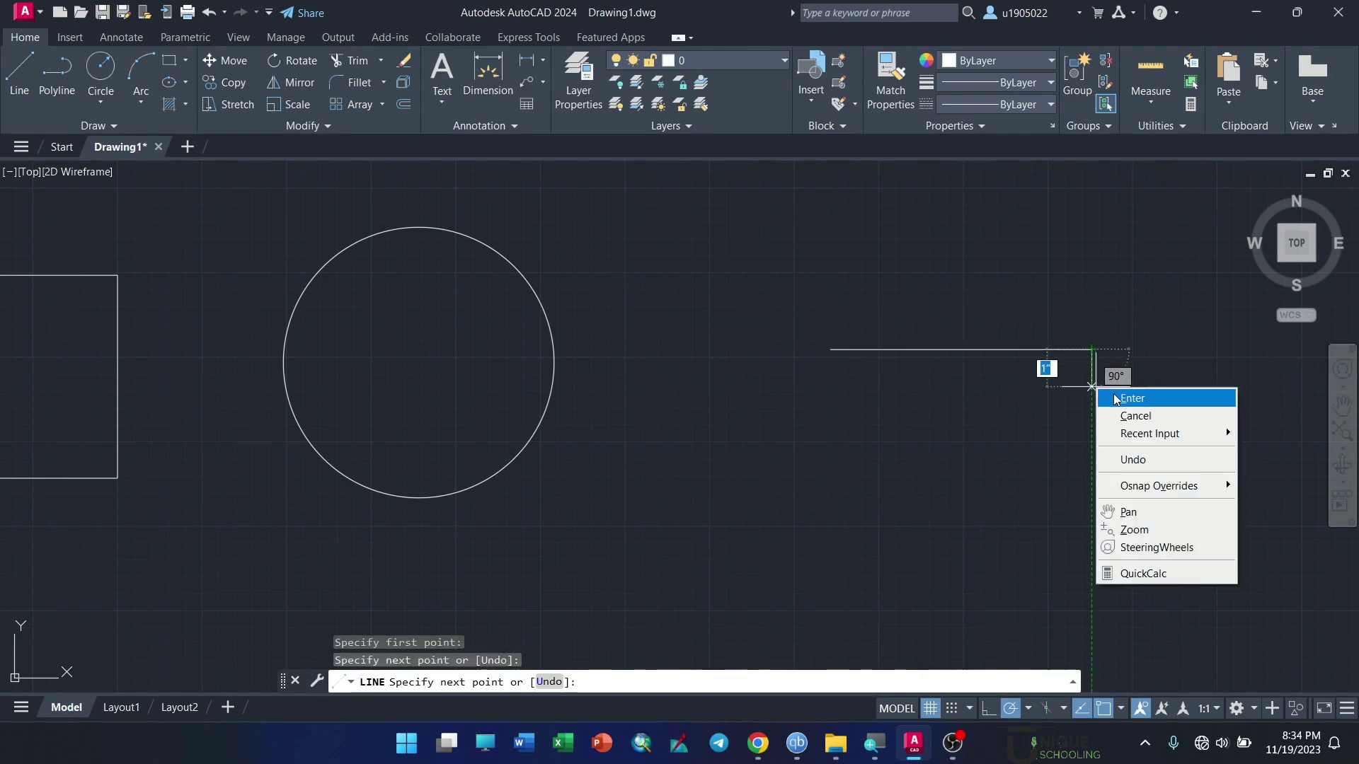
left_click(1116, 398)
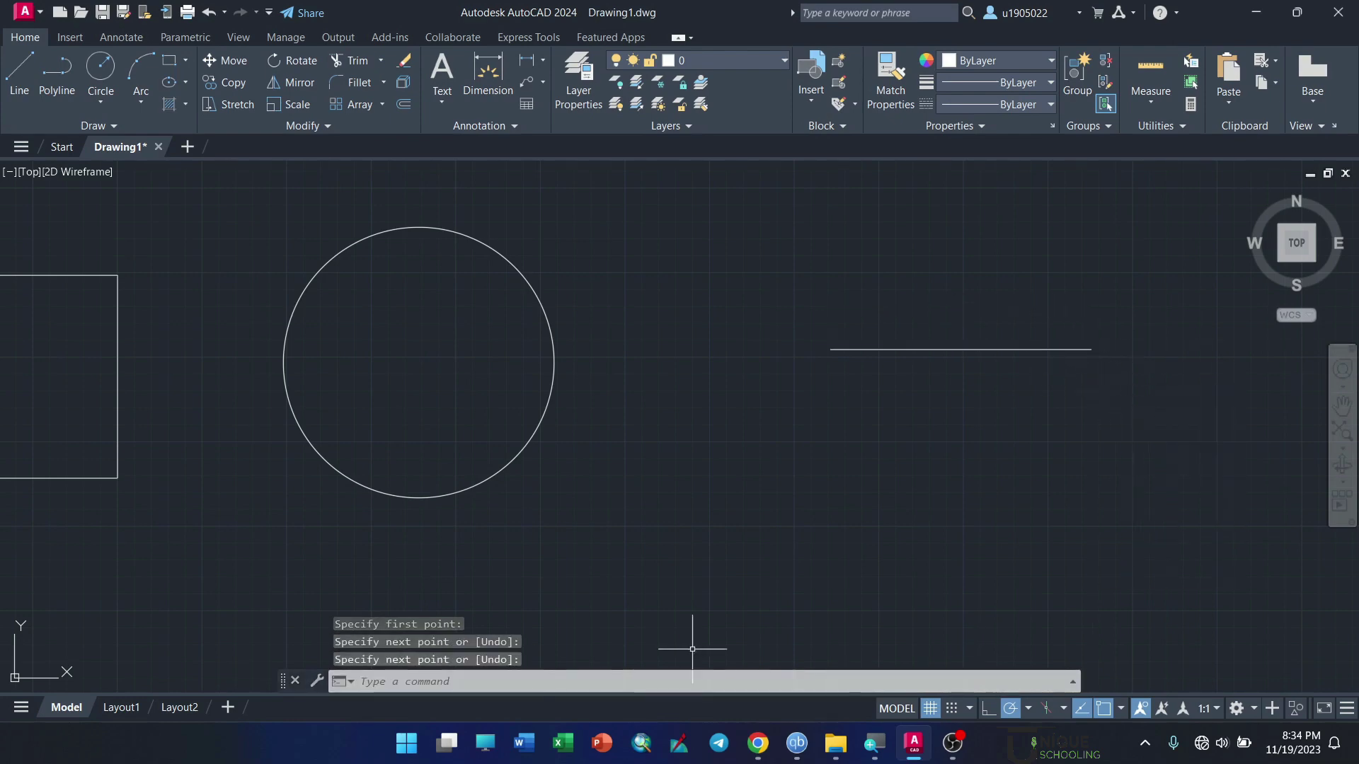
Step: Draw a Start, End, Direction arc between the line's endpoints, bulging downward
left_click(143, 103)
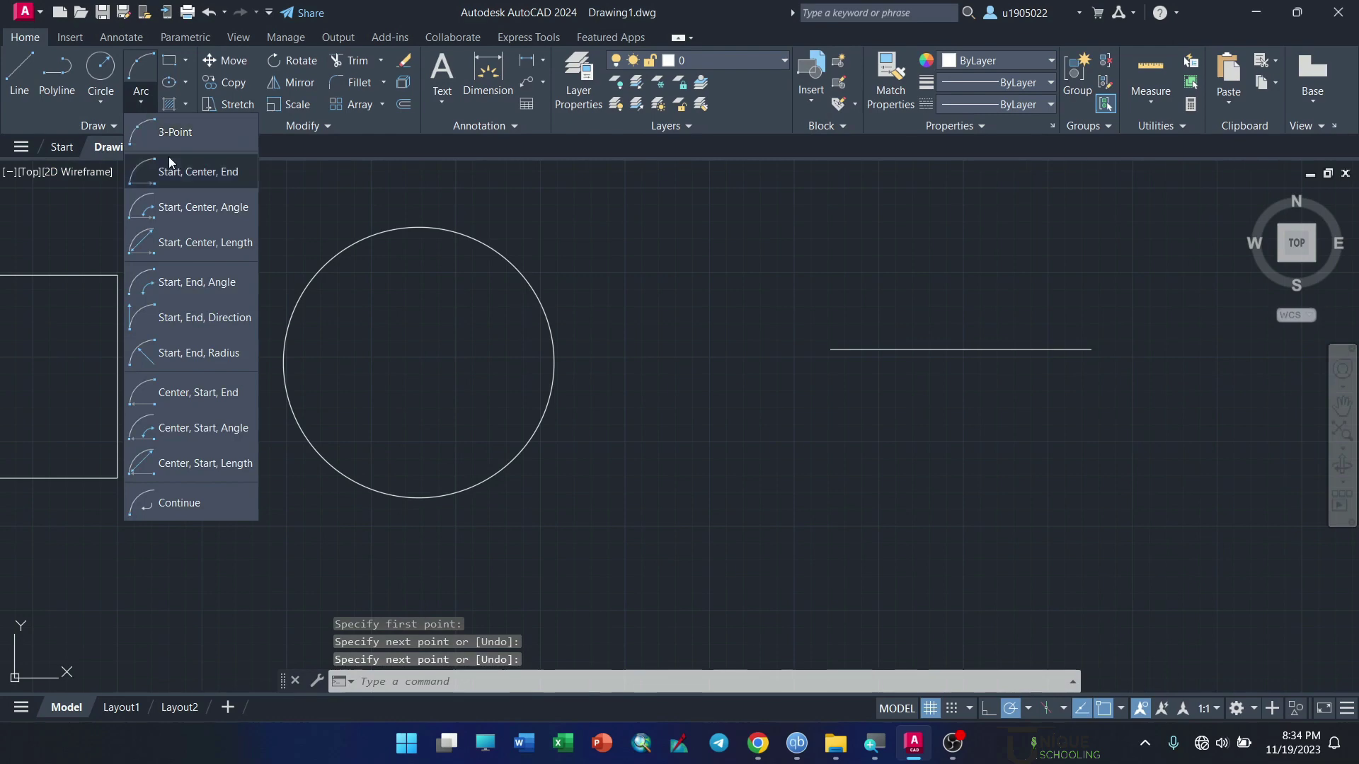
left_click(141, 105)
left_click(141, 103)
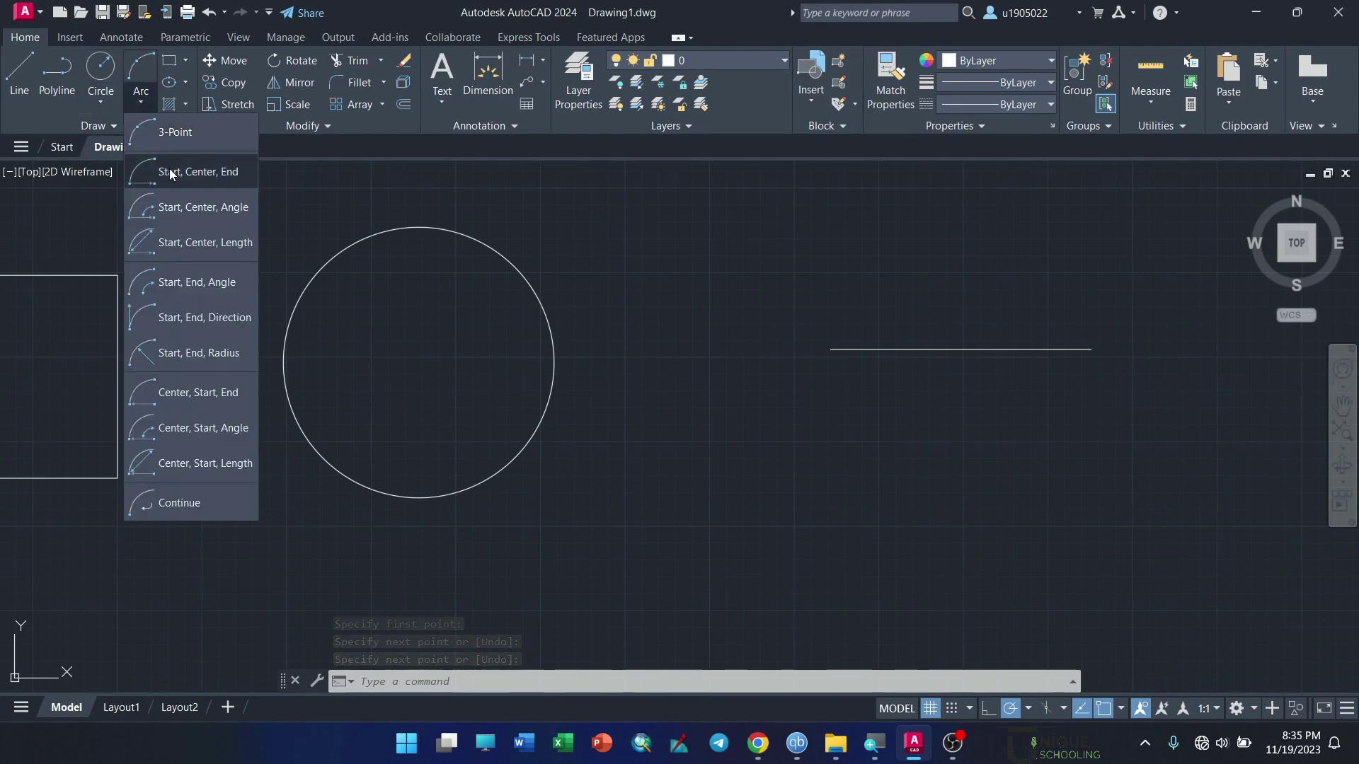
left_click(210, 320)
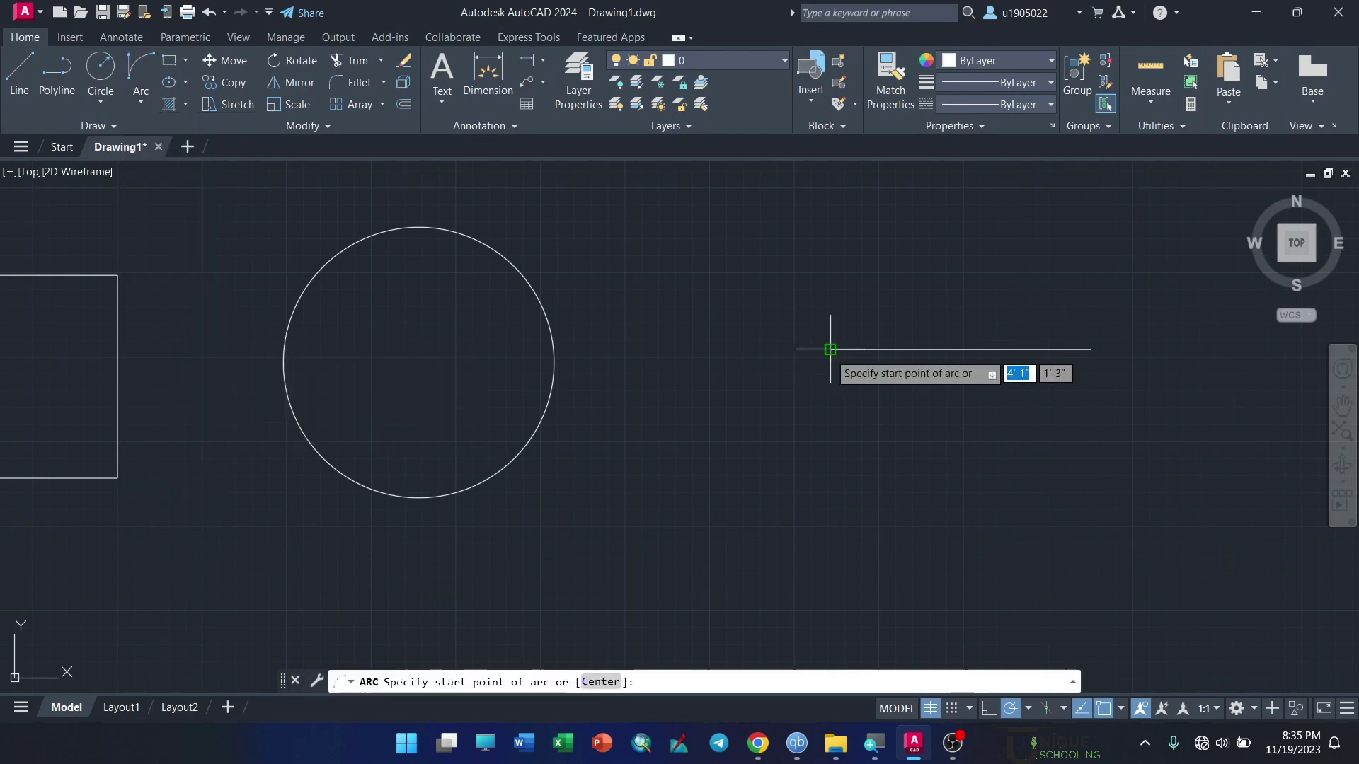
left_click(830, 349)
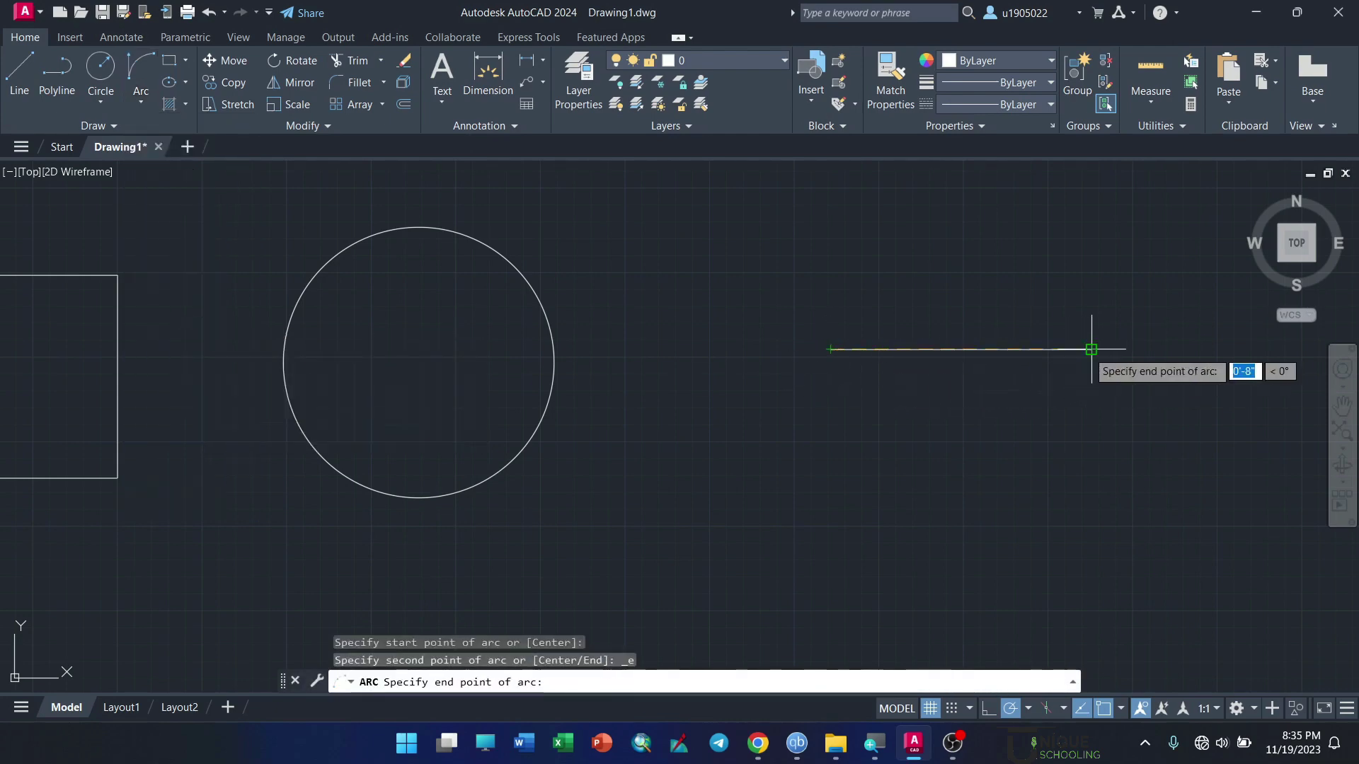
left_click(1091, 349)
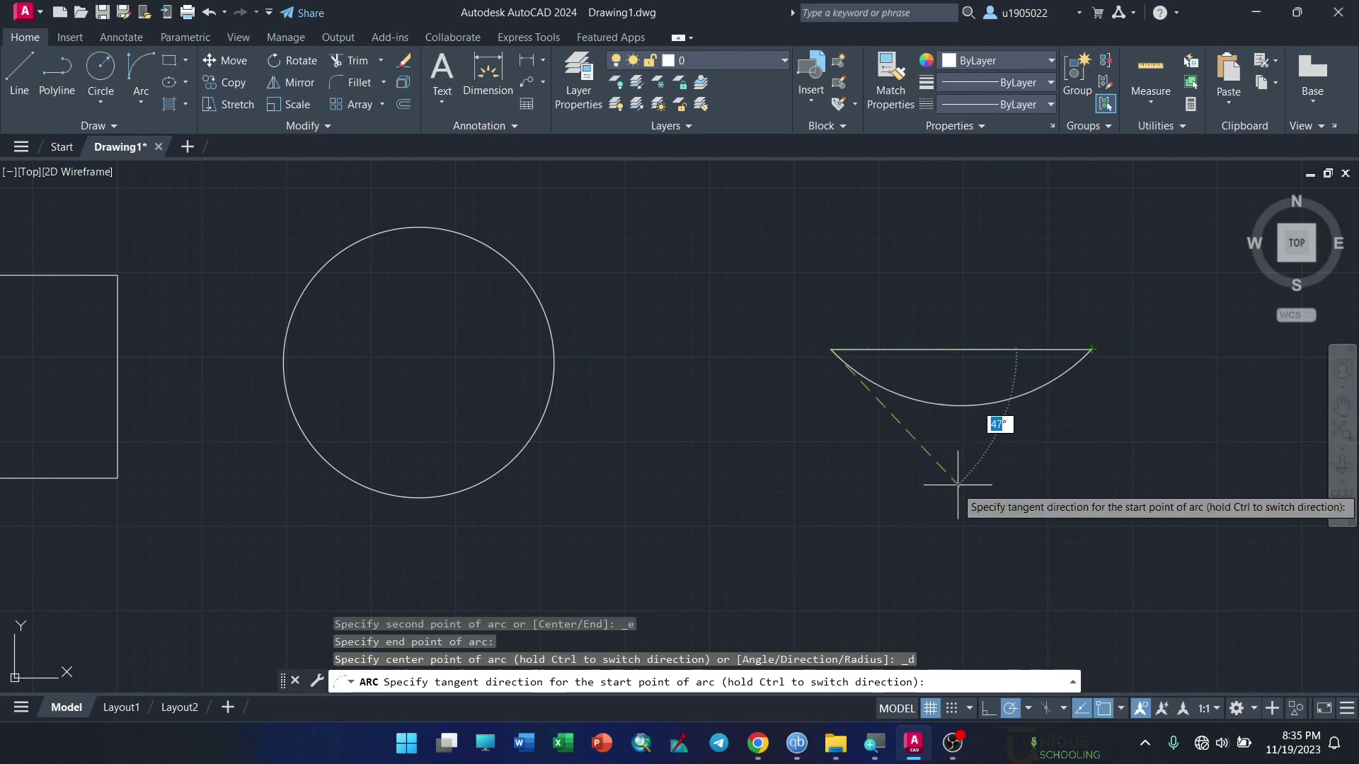
left_click(1005, 460)
Step: Move the circle from its centre slightly up and to the right
scroll(708, 439, "down", 8)
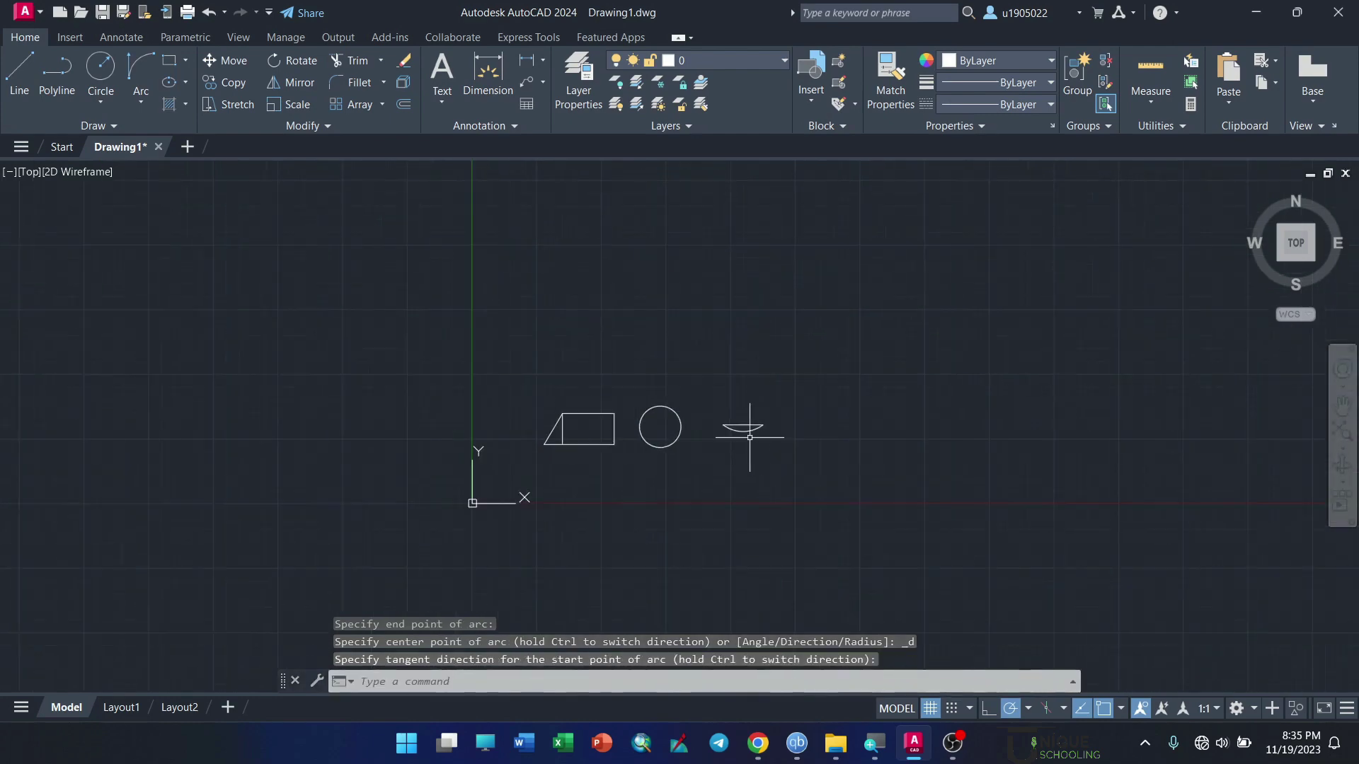
scroll(396, 416, "up", 5)
scroll(637, 399, "down", 7)
scroll(711, 379, "up", 6)
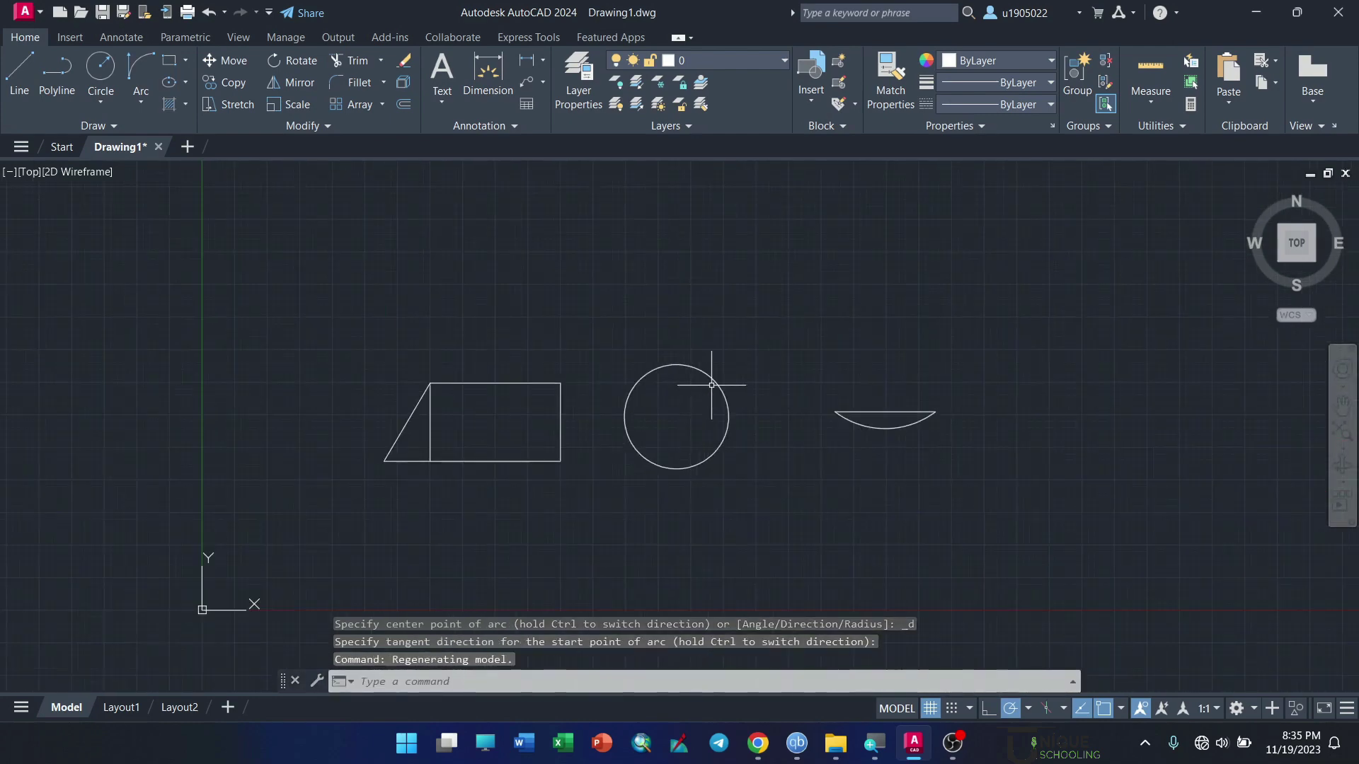
scroll(697, 385, "up", 2)
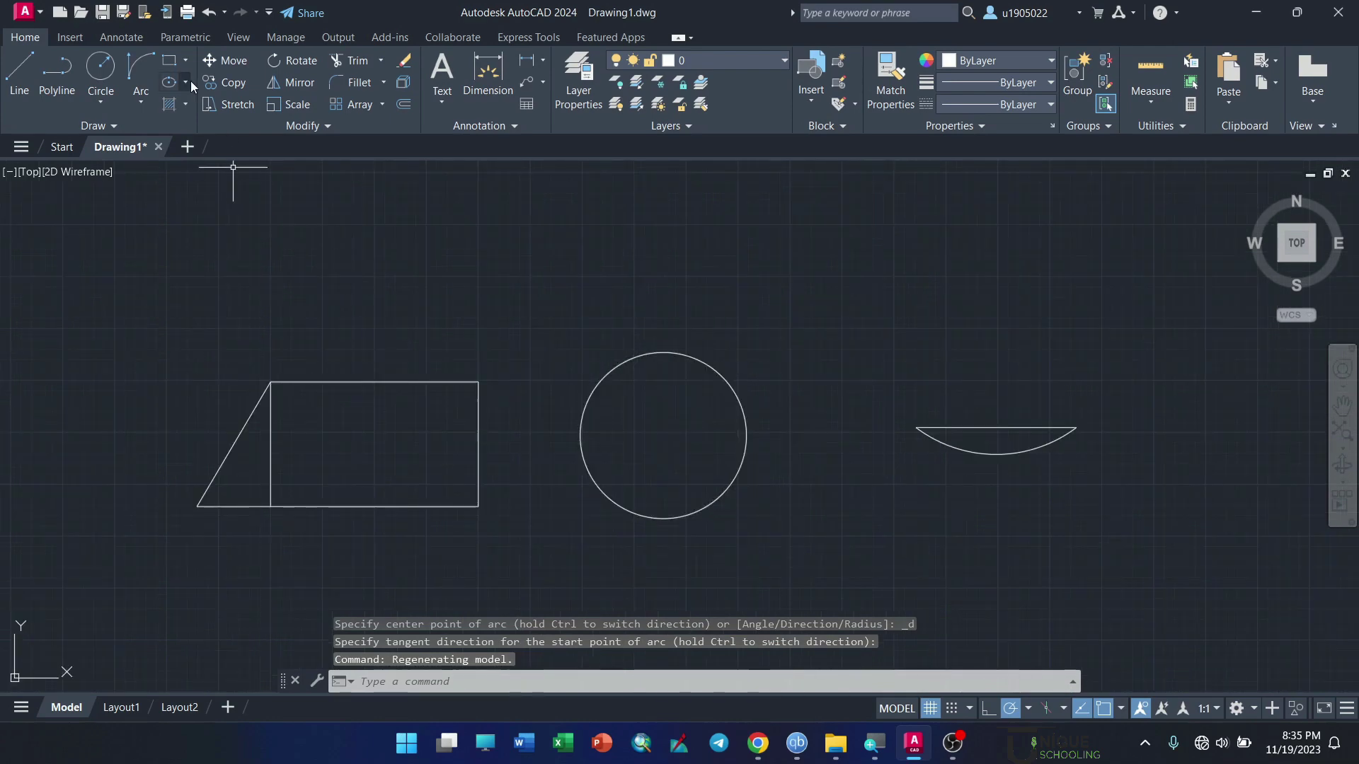
left_click(220, 62)
left_click(635, 359)
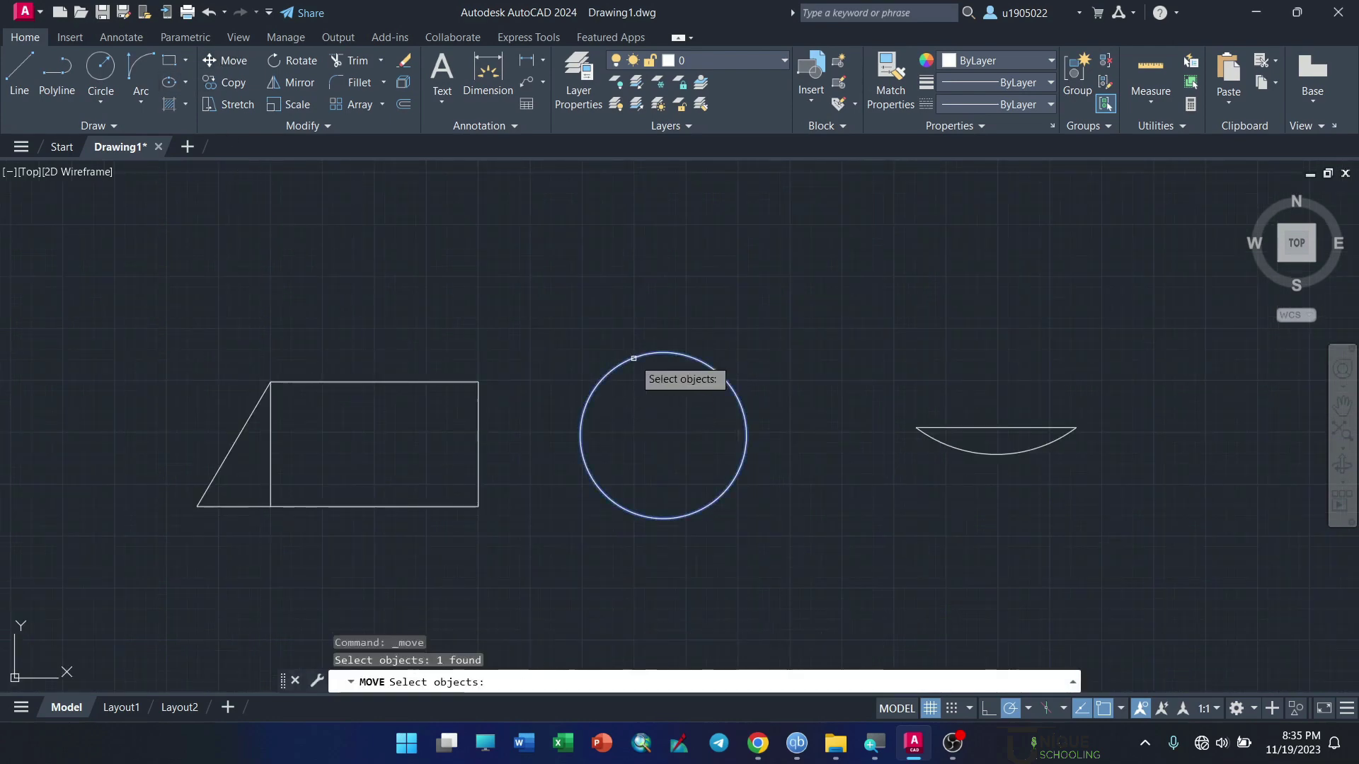
key("Return")
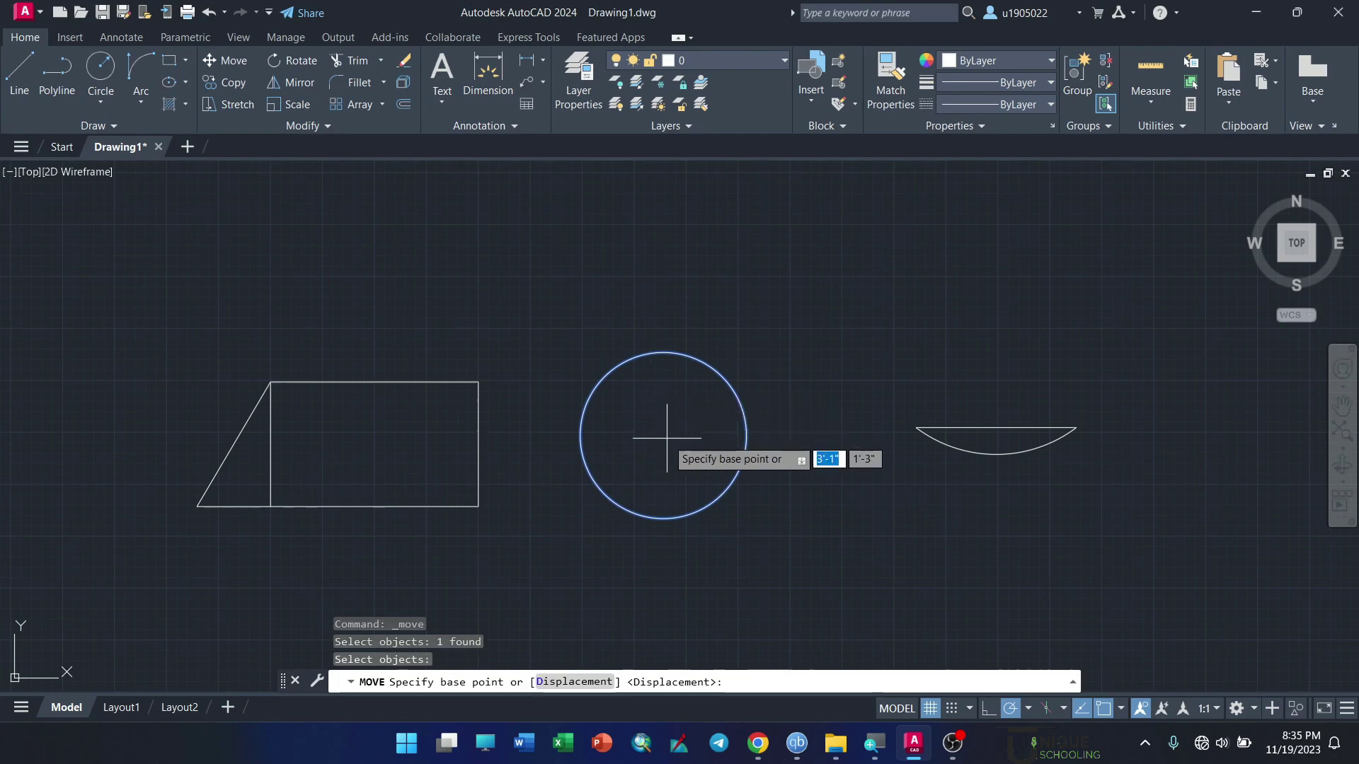
left_click(664, 435)
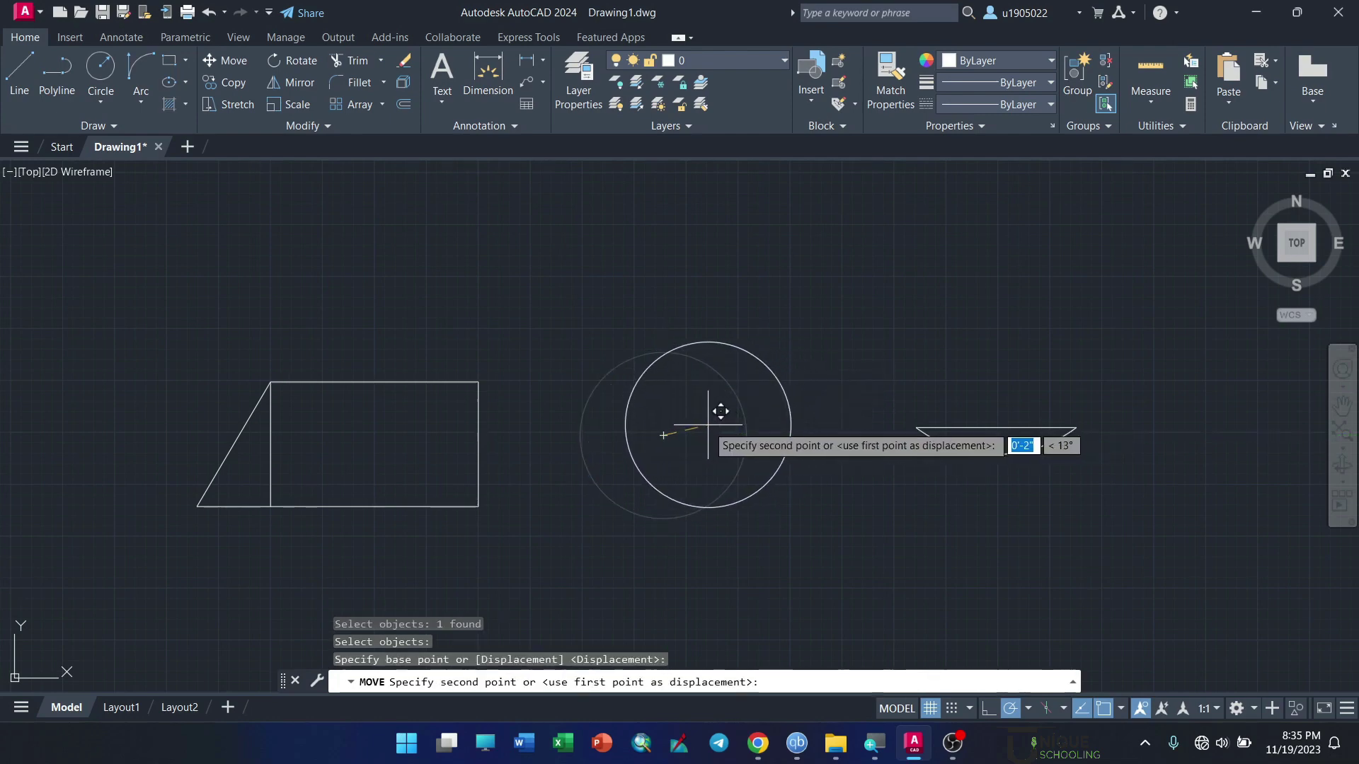
left_click(710, 425)
Step: Zoom in on the trapezoid-and-rectangle shape
scroll(892, 375, "down", 3)
scroll(756, 395, "up", 3)
scroll(756, 395, "down", 4)
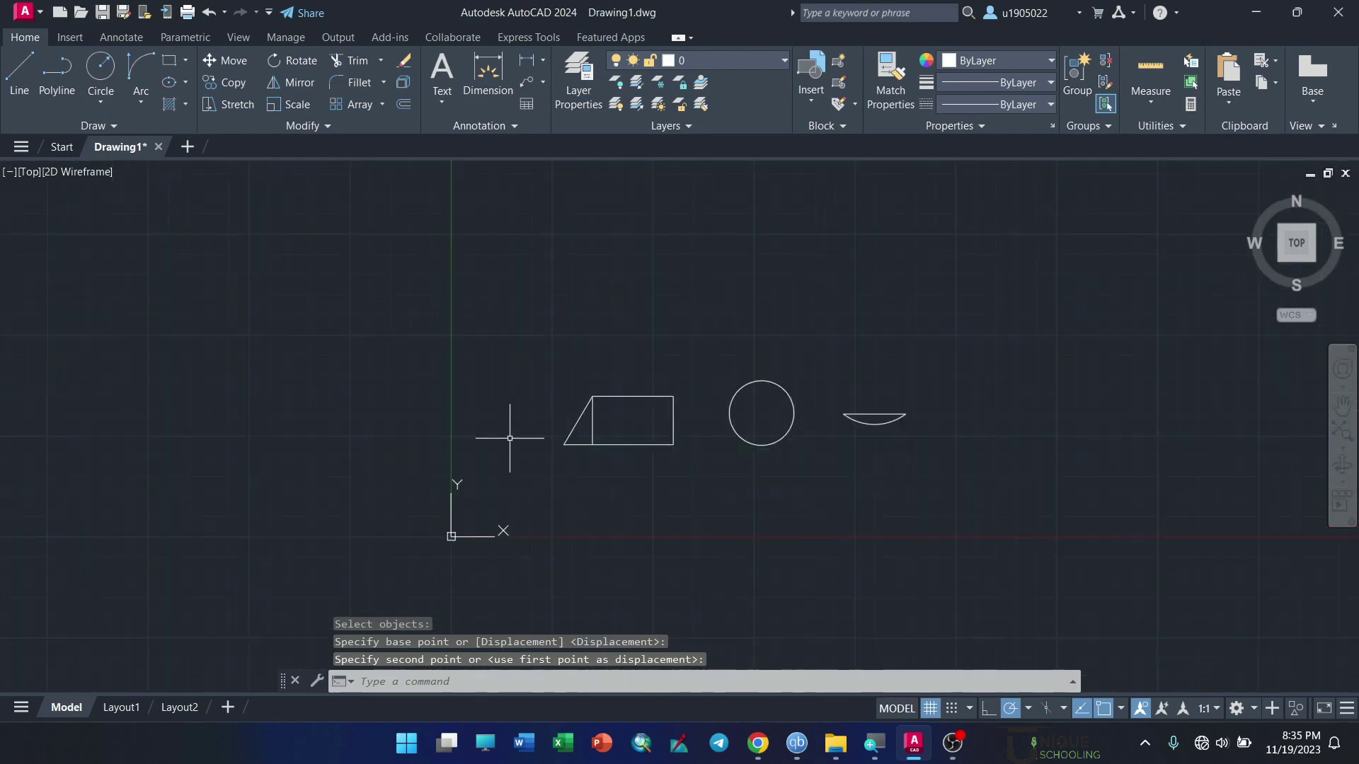
scroll(904, 477, "up", 6)
scroll(985, 449, "down", 4)
scroll(1034, 441, "up", 4)
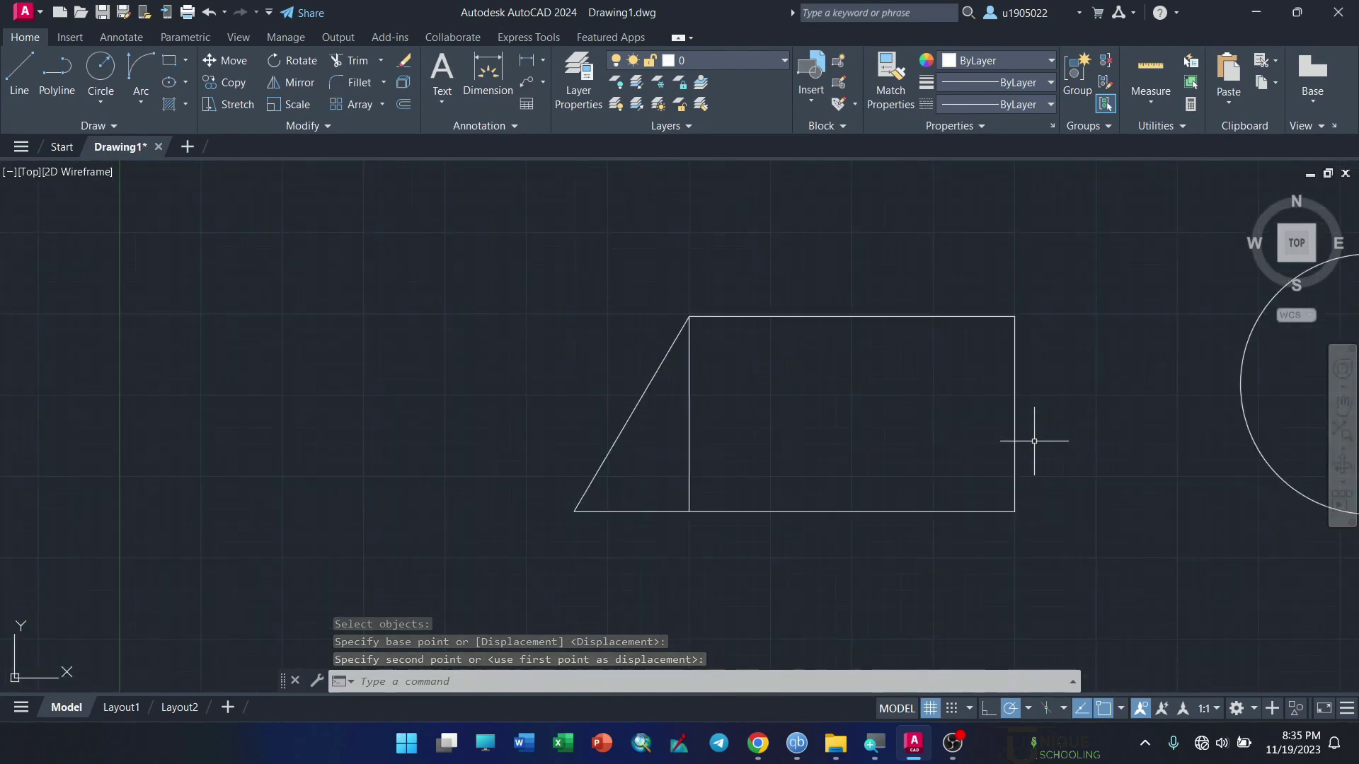
scroll(1030, 441, "up", 2)
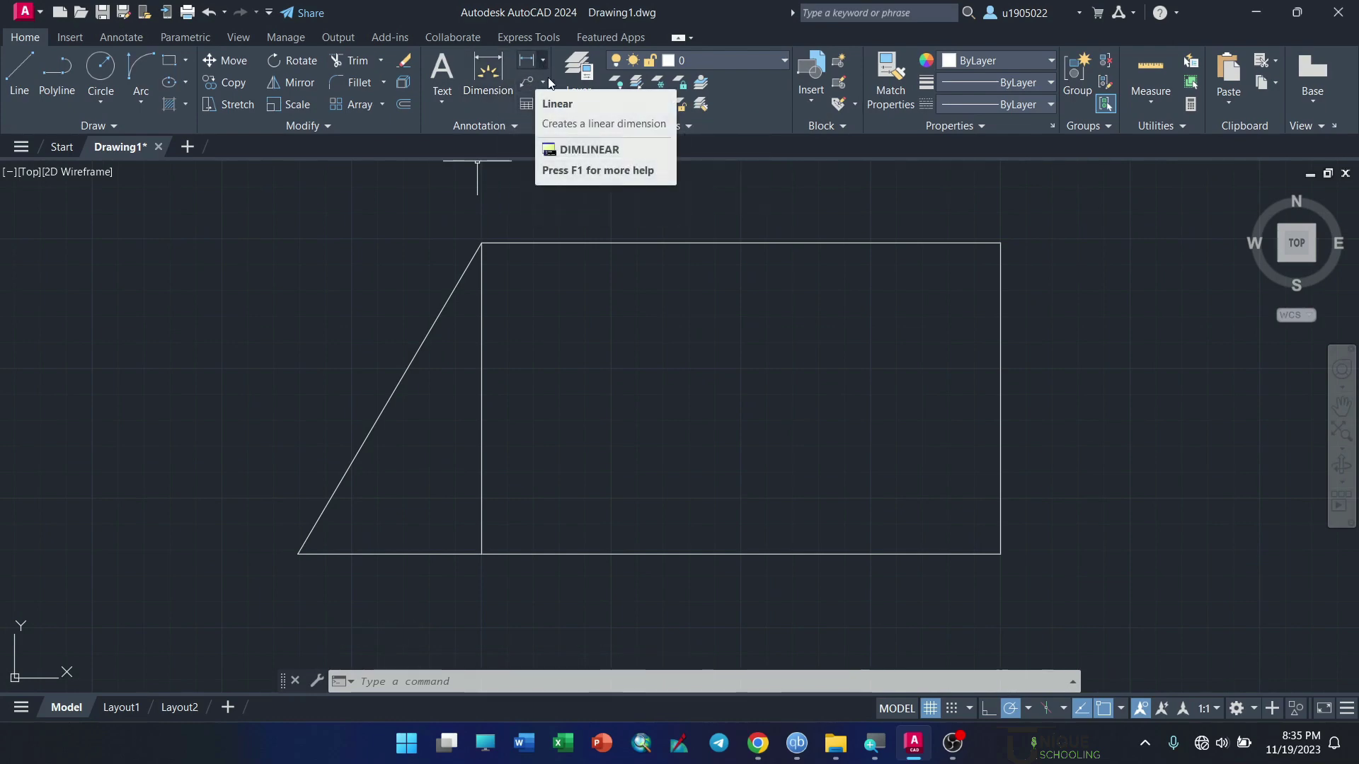
Step: Expand the Annotation panel's dimension drop-down, checking it under the magnifier first
left_click(877, 754)
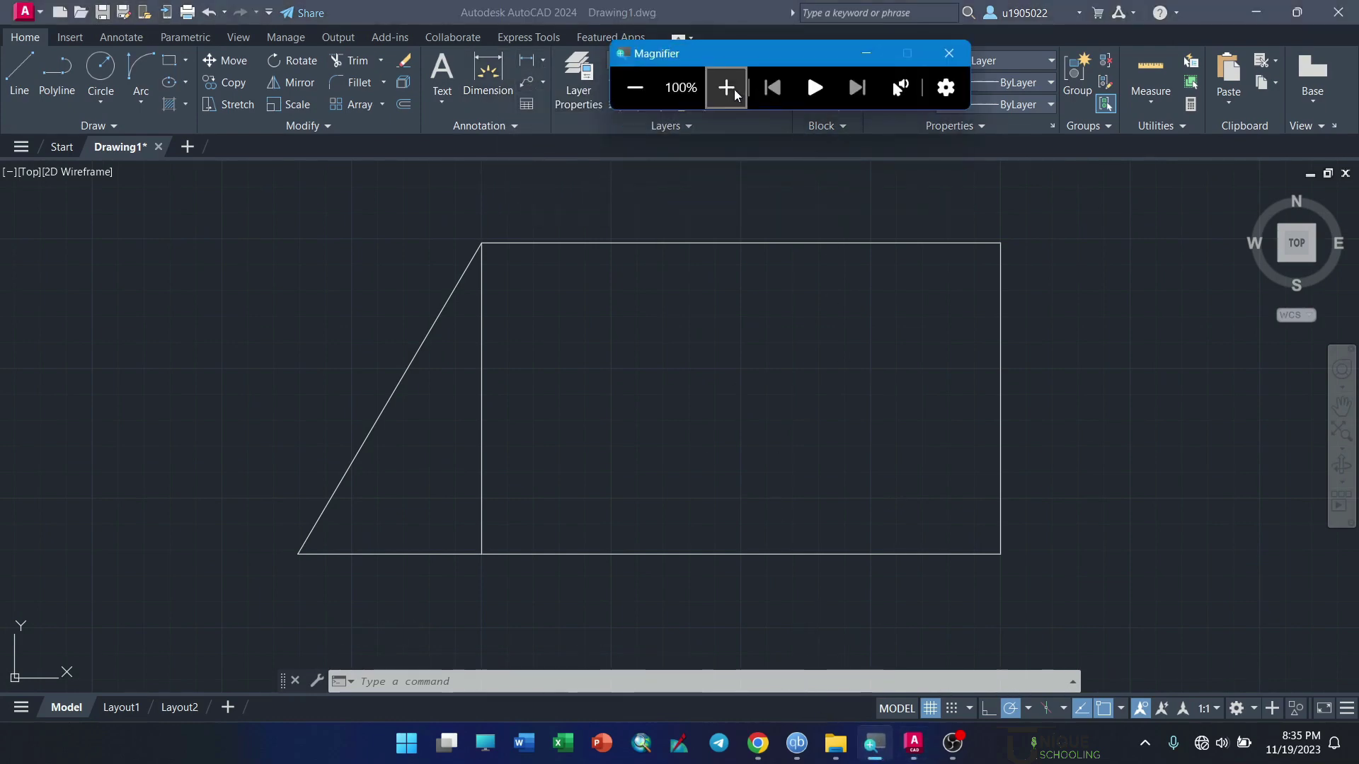
left_click(729, 88)
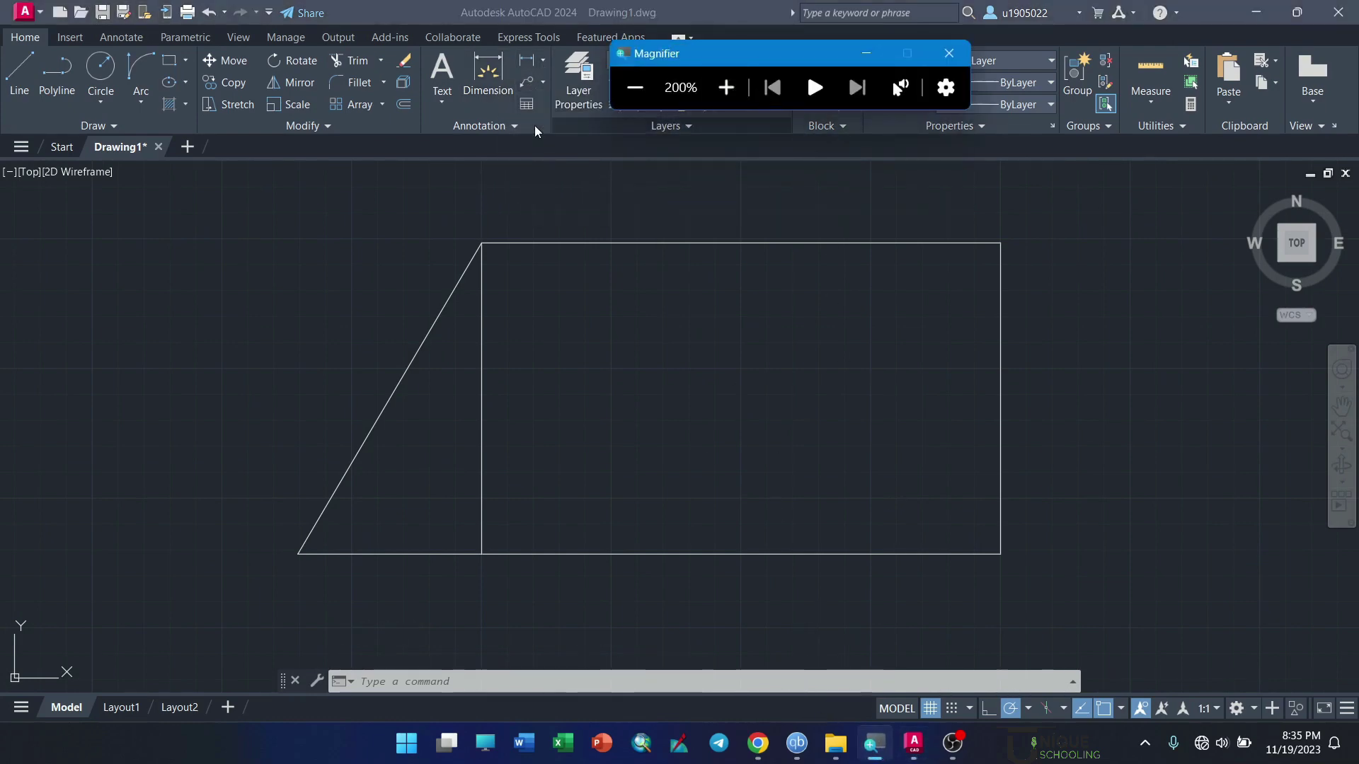
left_click(541, 65)
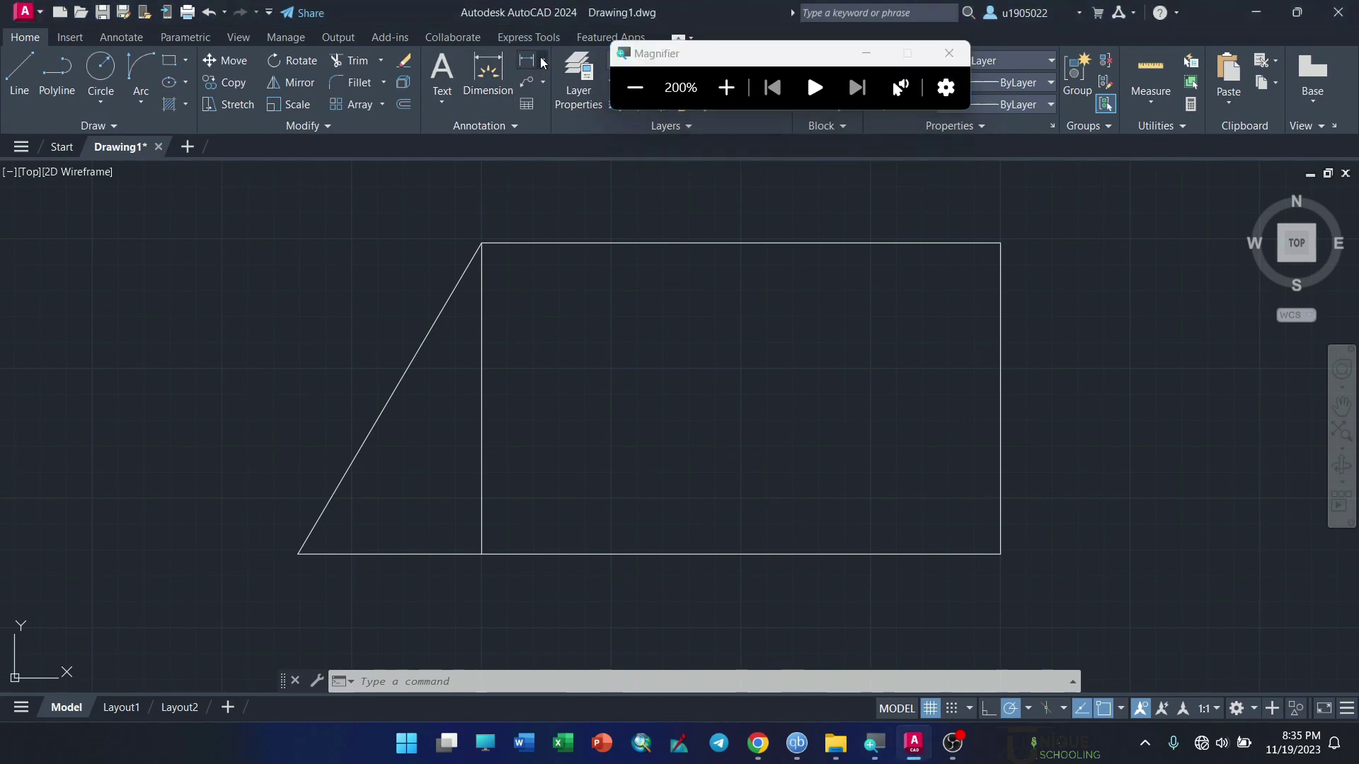
left_click(541, 63)
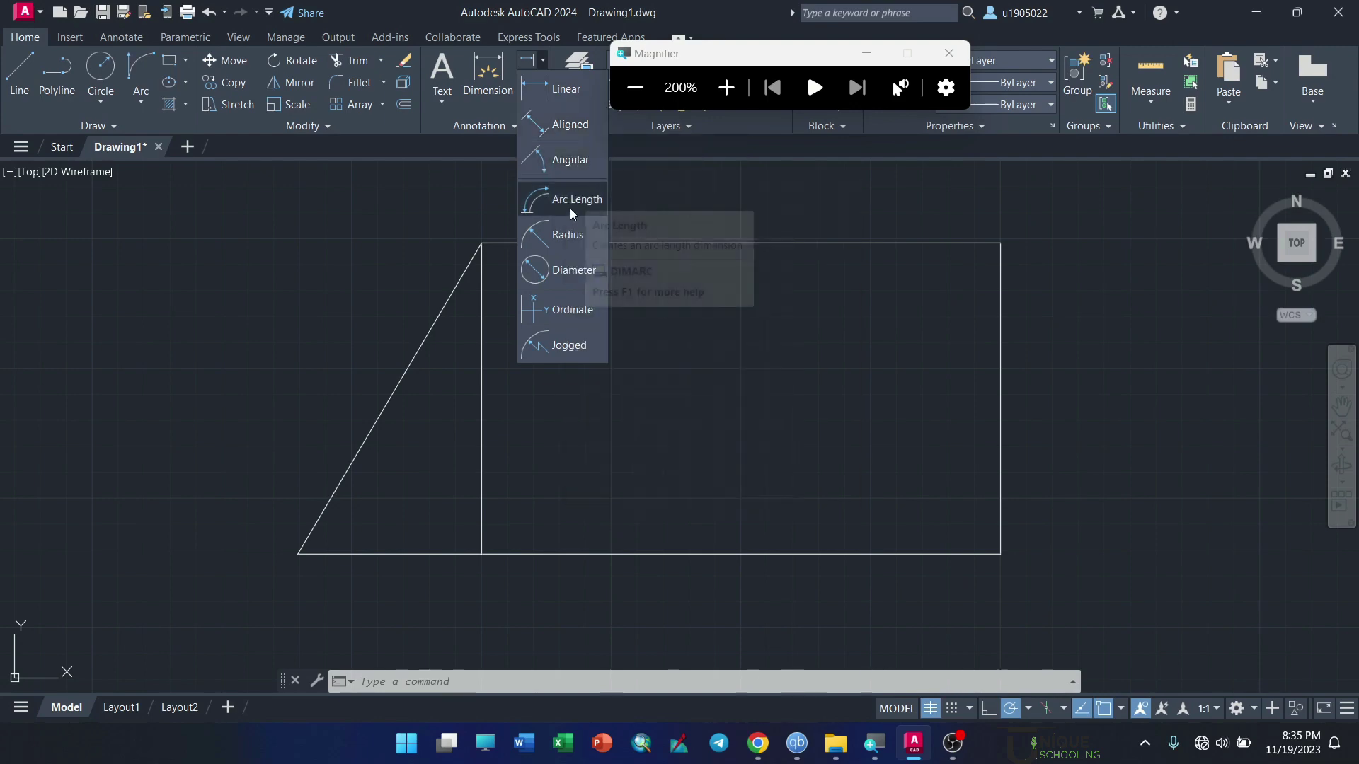
left_click(543, 62)
left_click(653, 88)
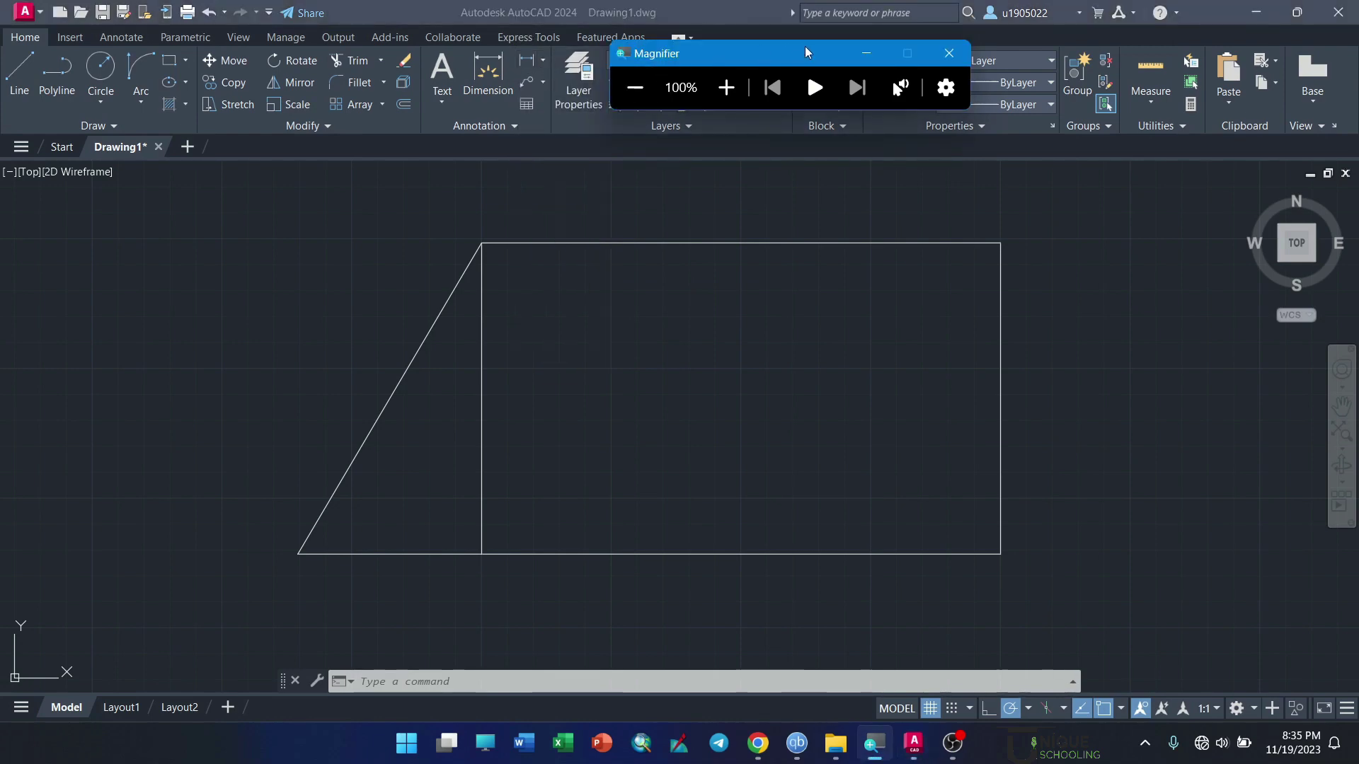
left_click(860, 57)
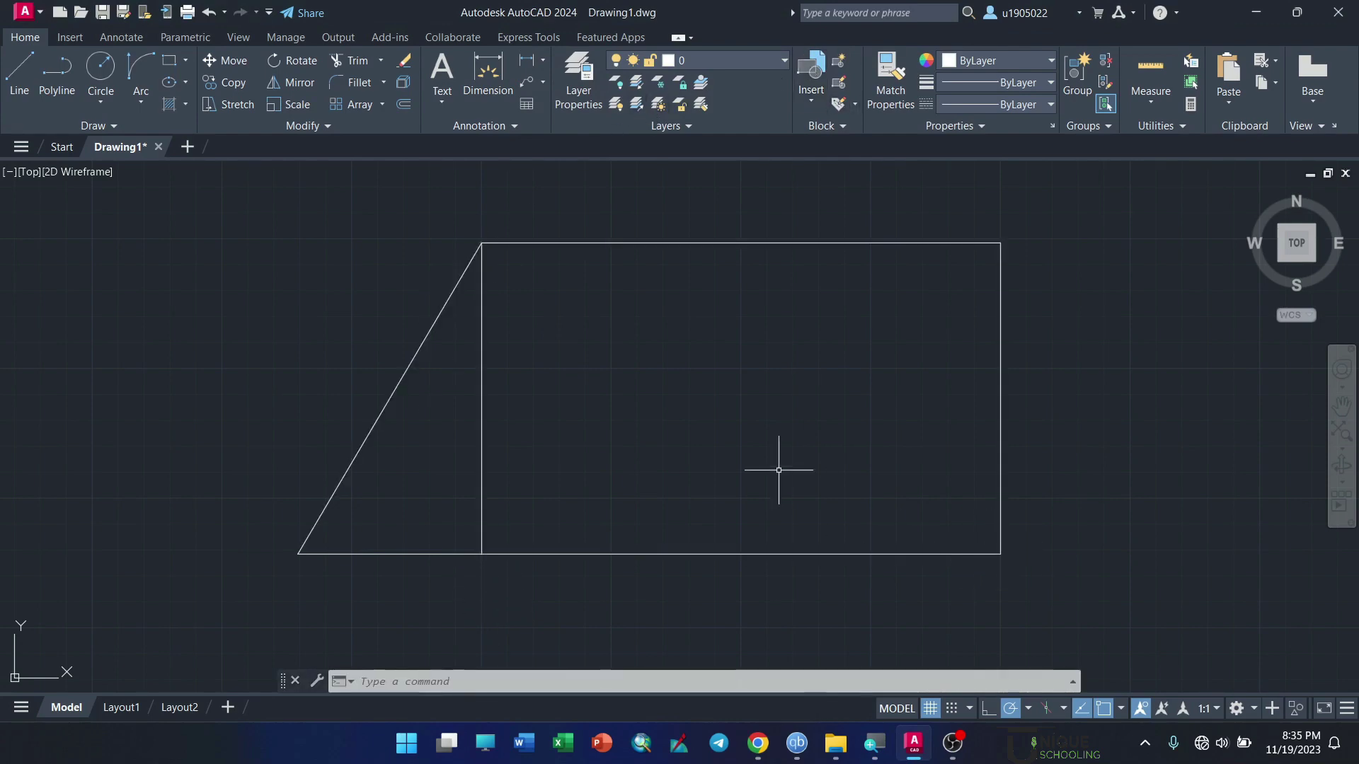
left_click(543, 61)
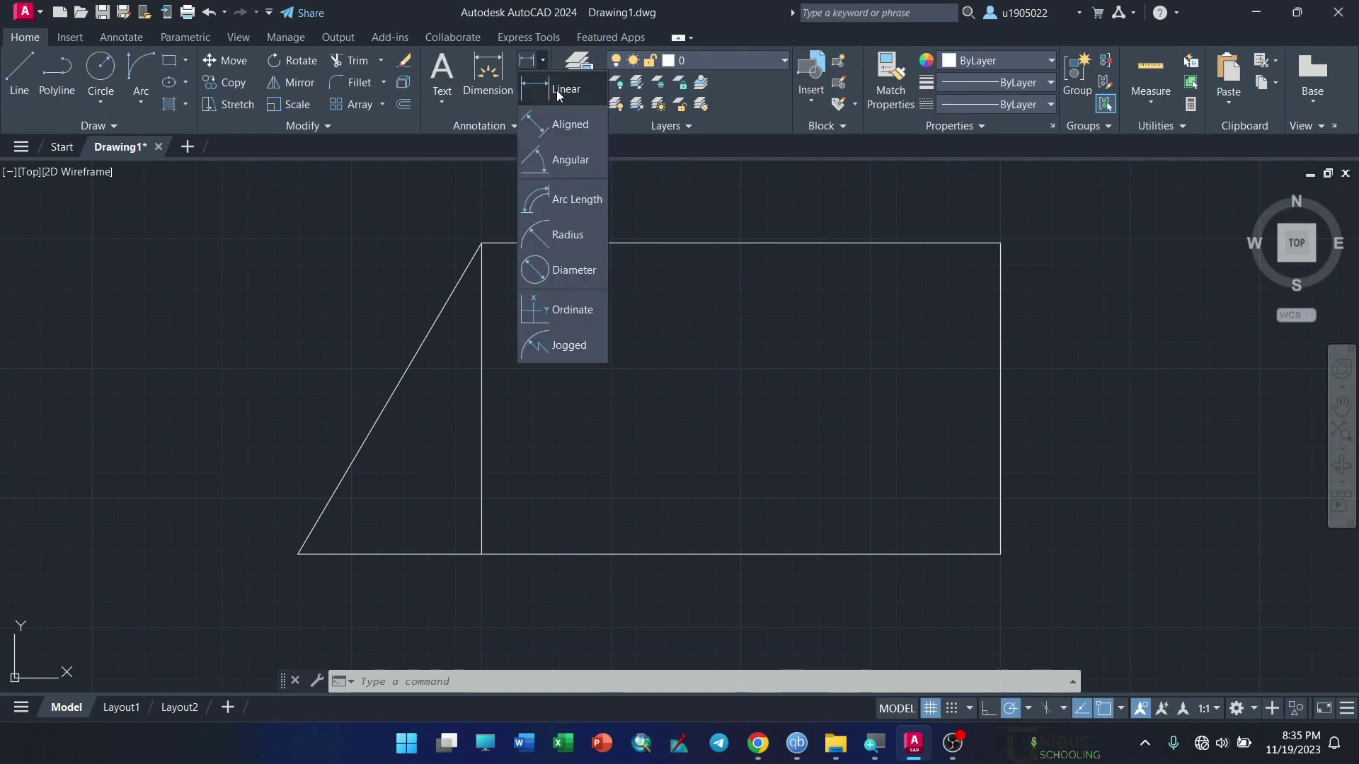
Step: Dimension the rectangle's bottom edge corner to corner with a 10.0000 linear dimension placed below
left_click(564, 90)
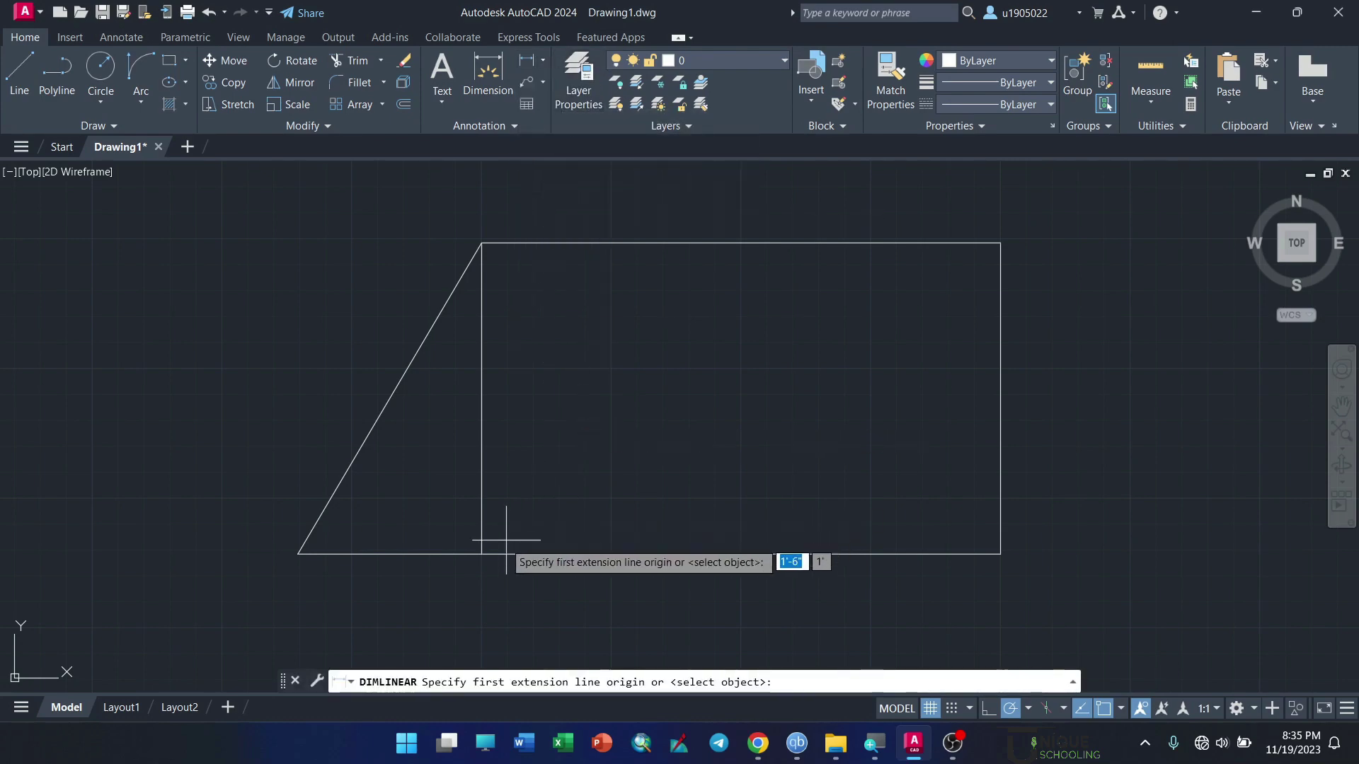
left_click(481, 554)
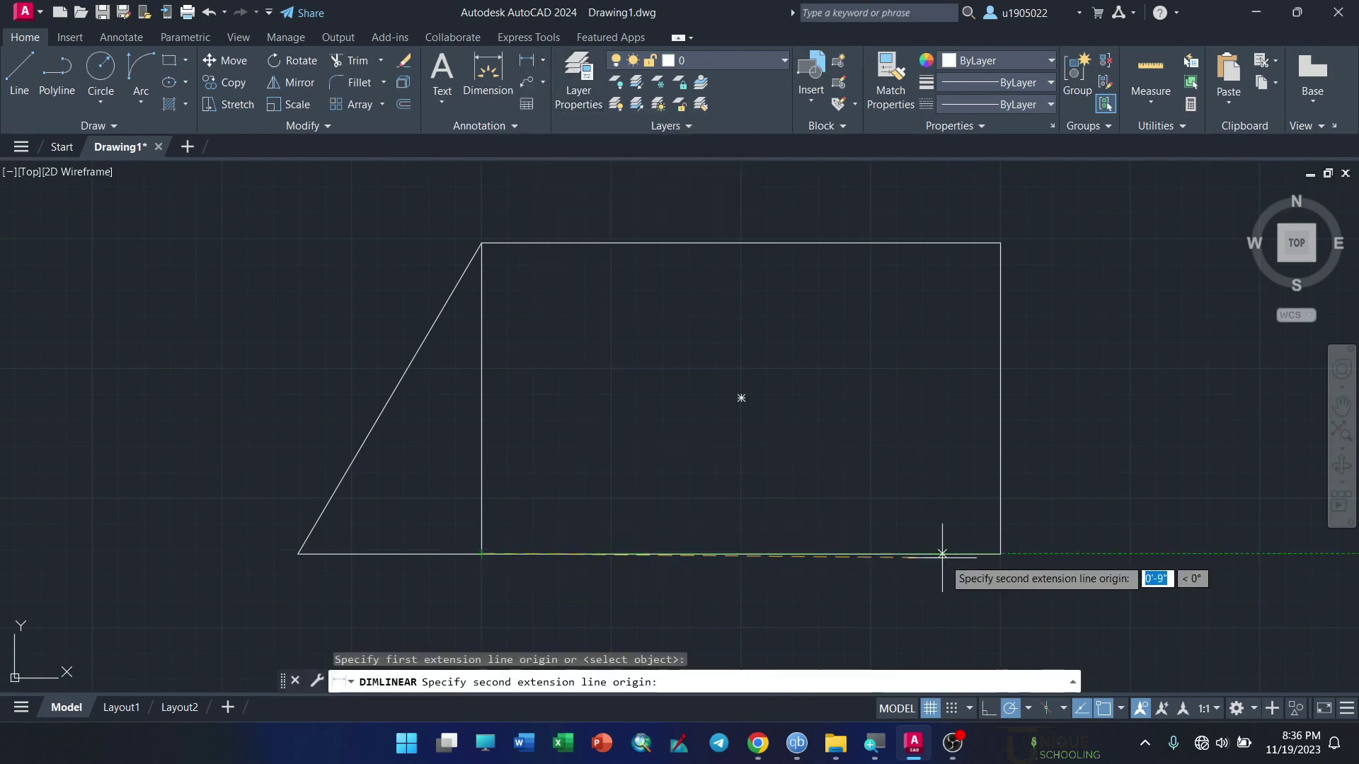
left_click(1000, 554)
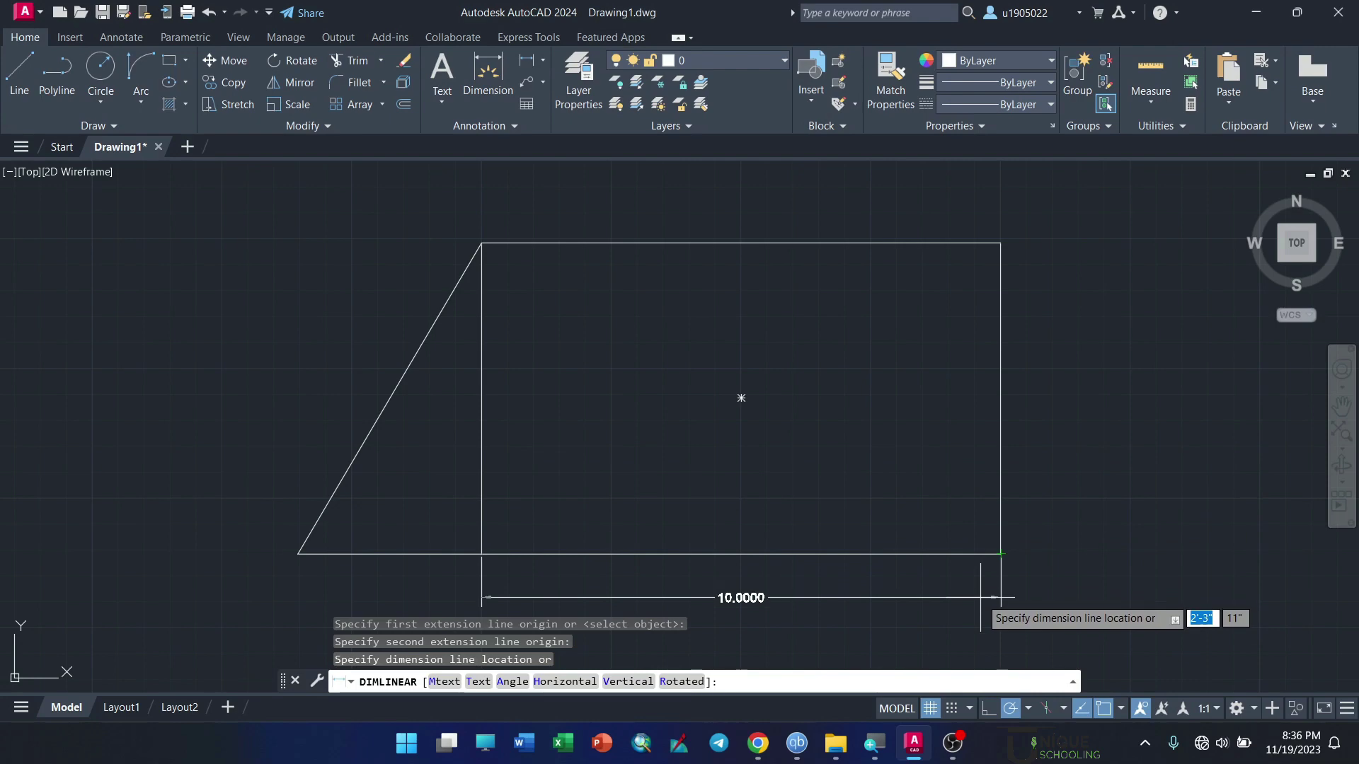
left_click(980, 598)
scroll(711, 438, "down", 6)
scroll(778, 409, "up", 4)
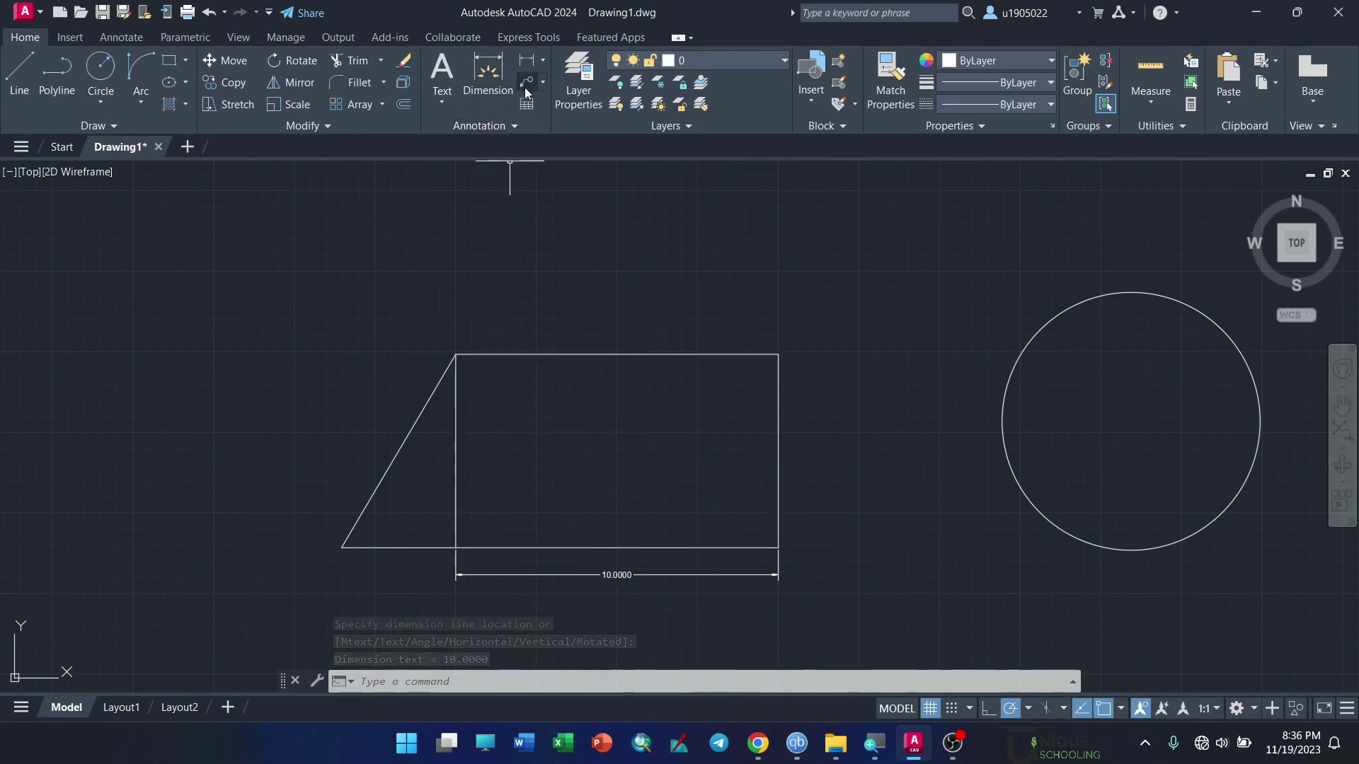
double_click(617, 575)
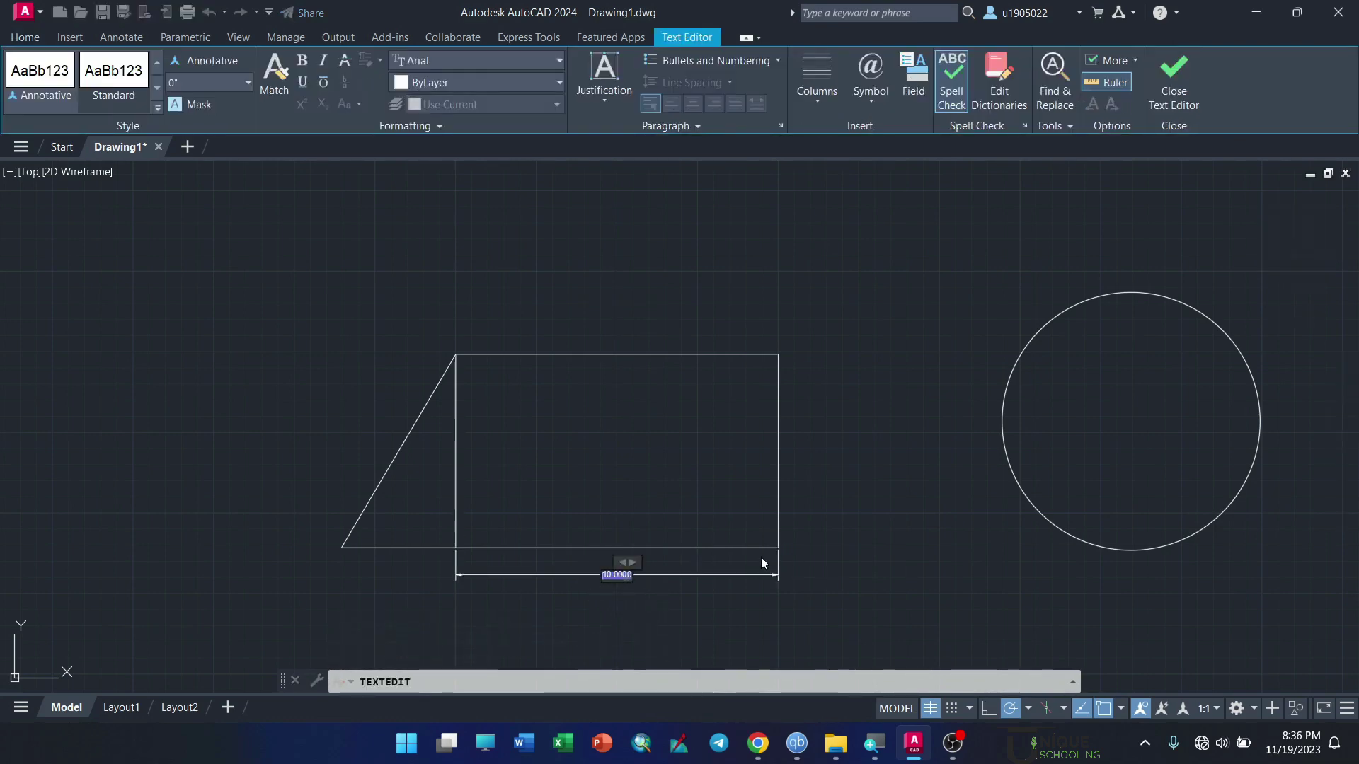
left_click(654, 575)
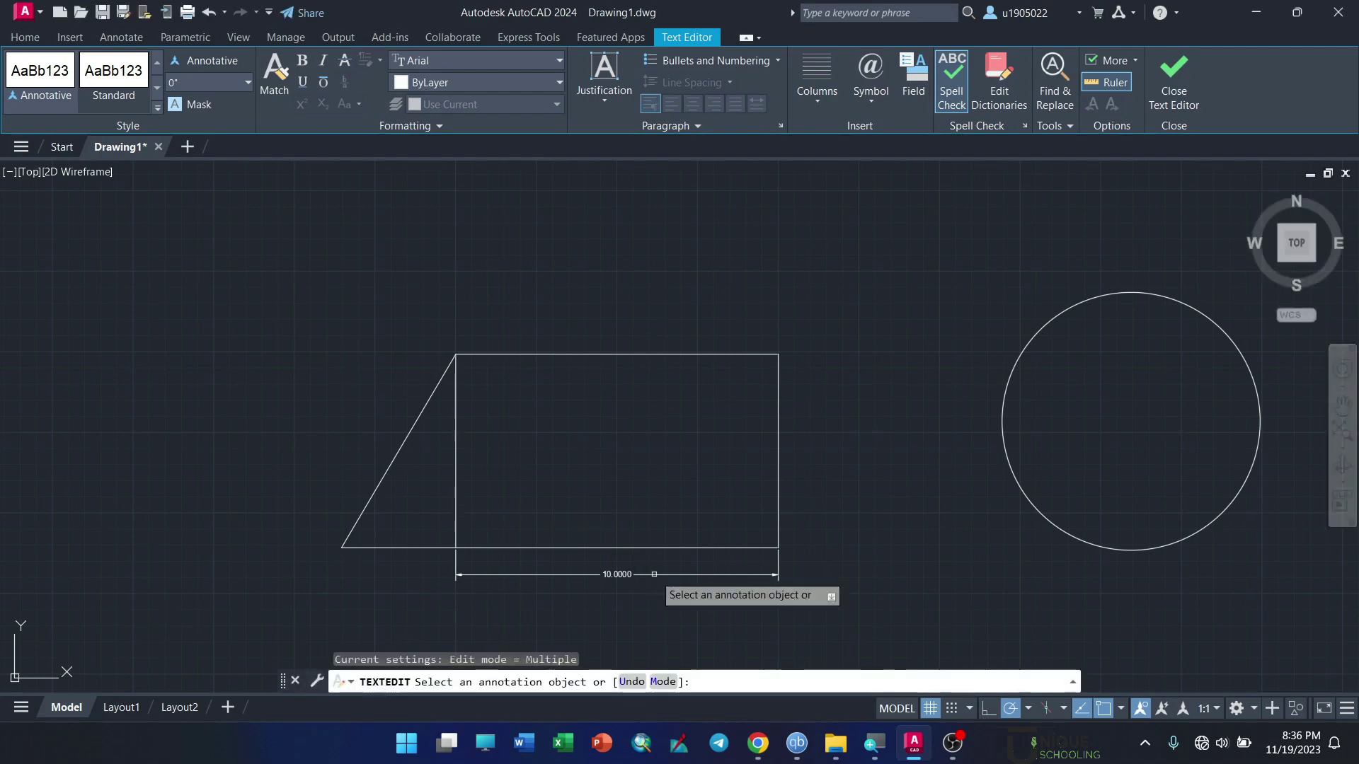
key("Escape")
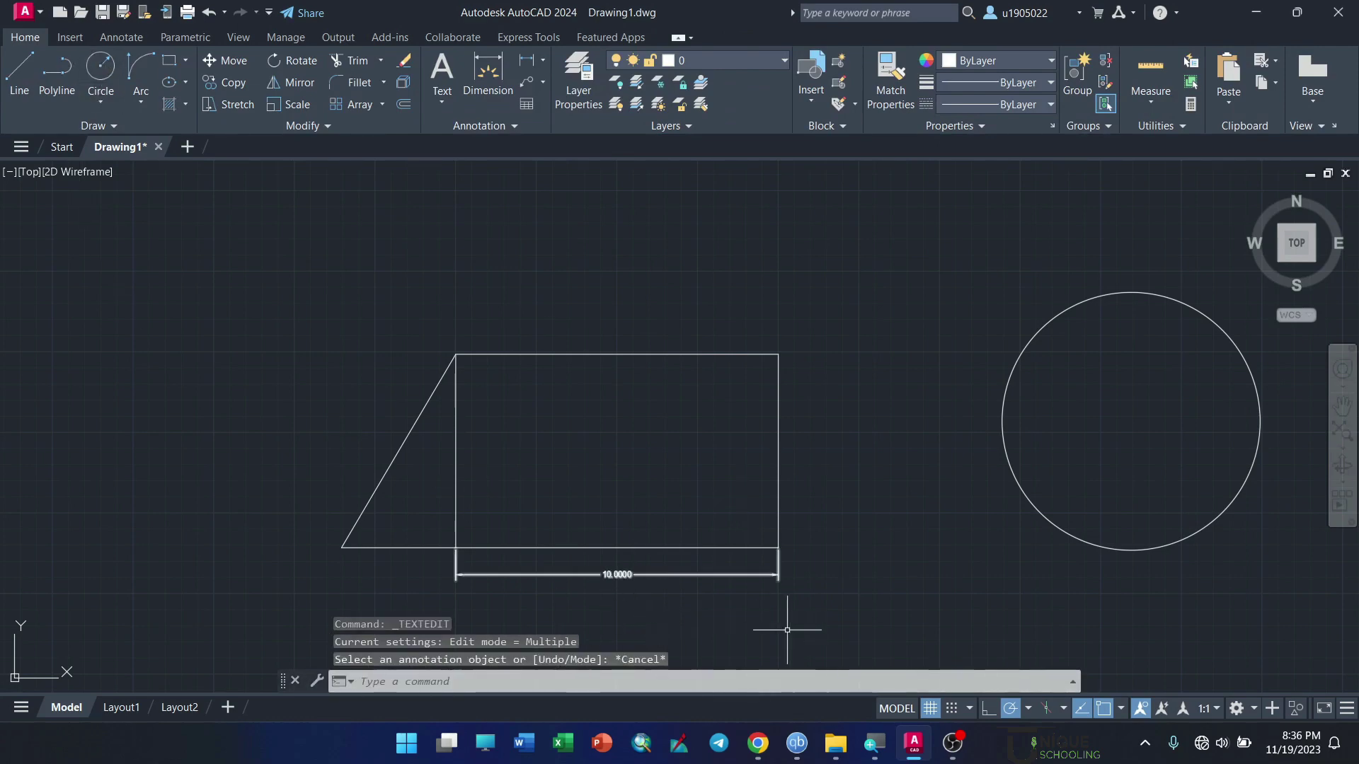
key("super+plus")
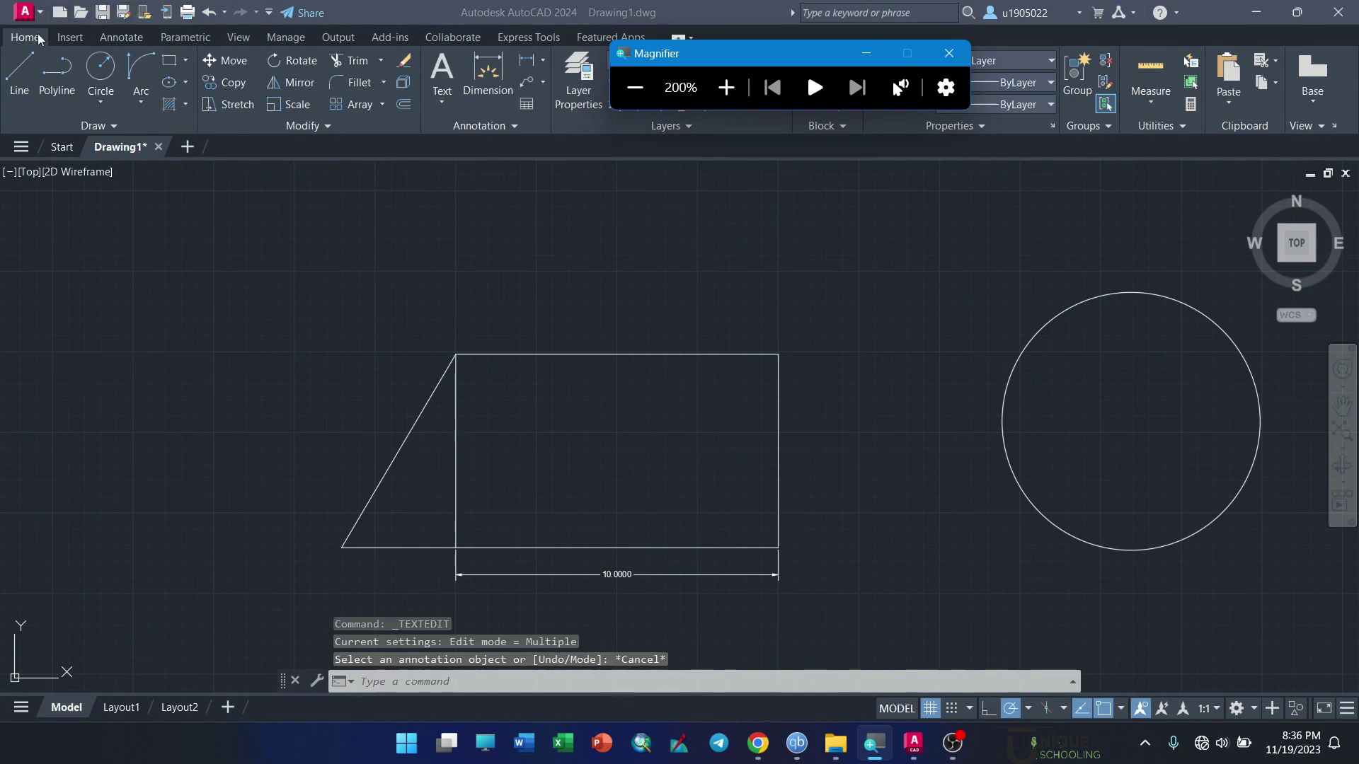
Step: Open the Dimension Style Manager from the Annotate ribbon's Dimensions panel launcher
left_click(121, 37)
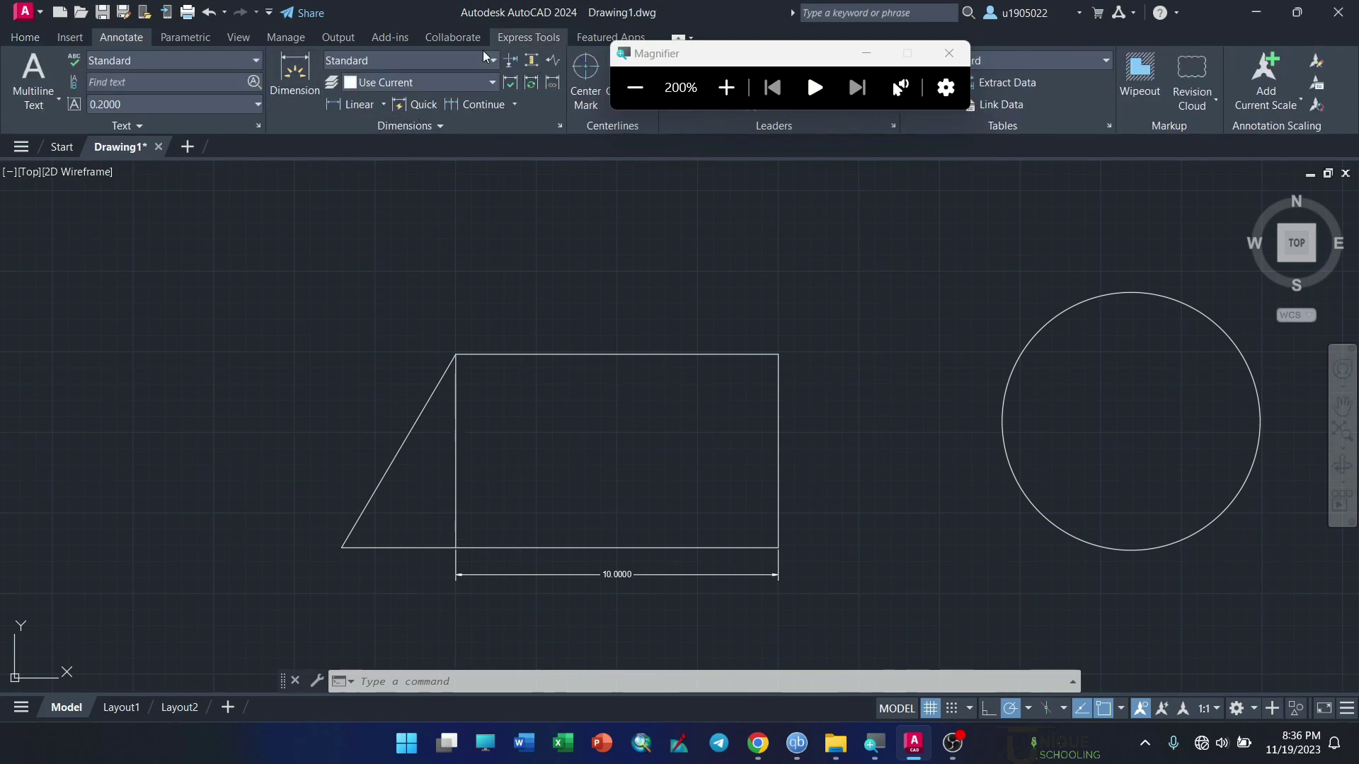
left_click(635, 87)
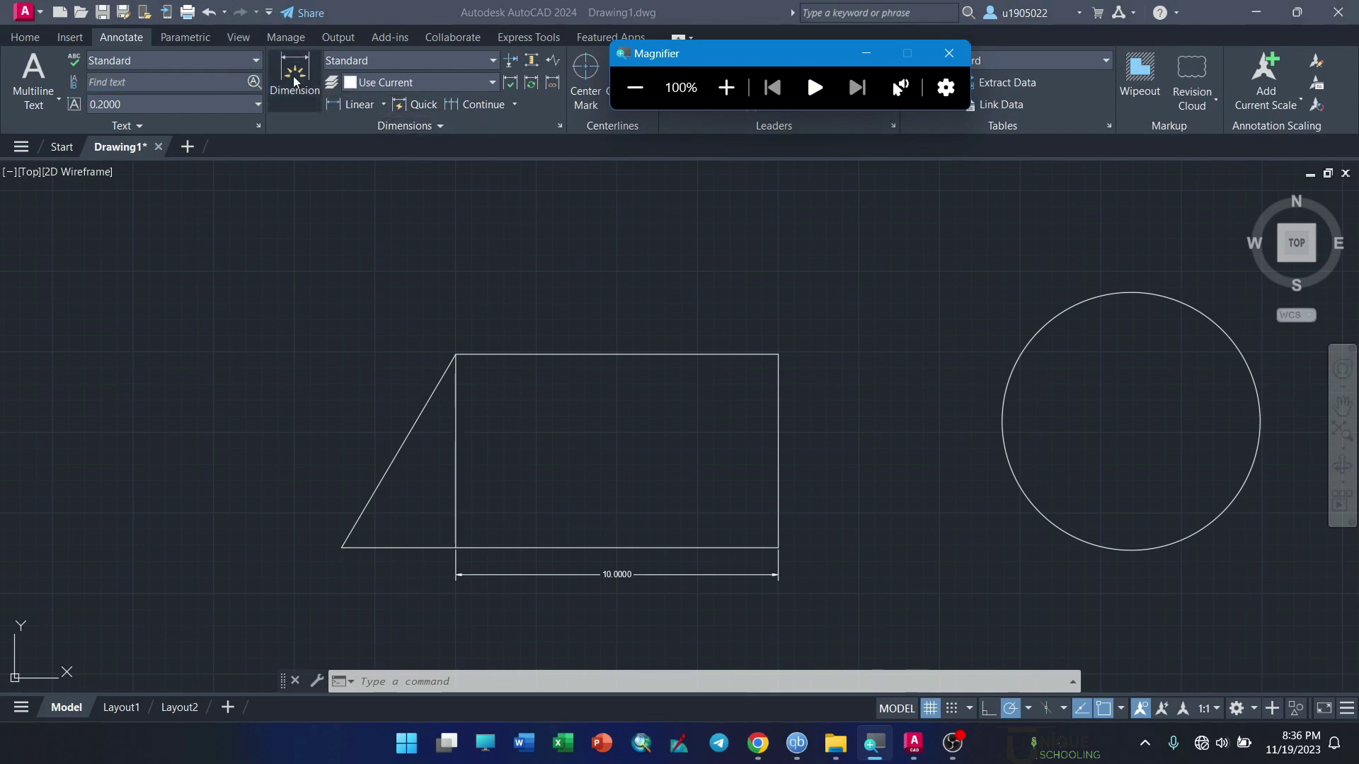
left_click(726, 87)
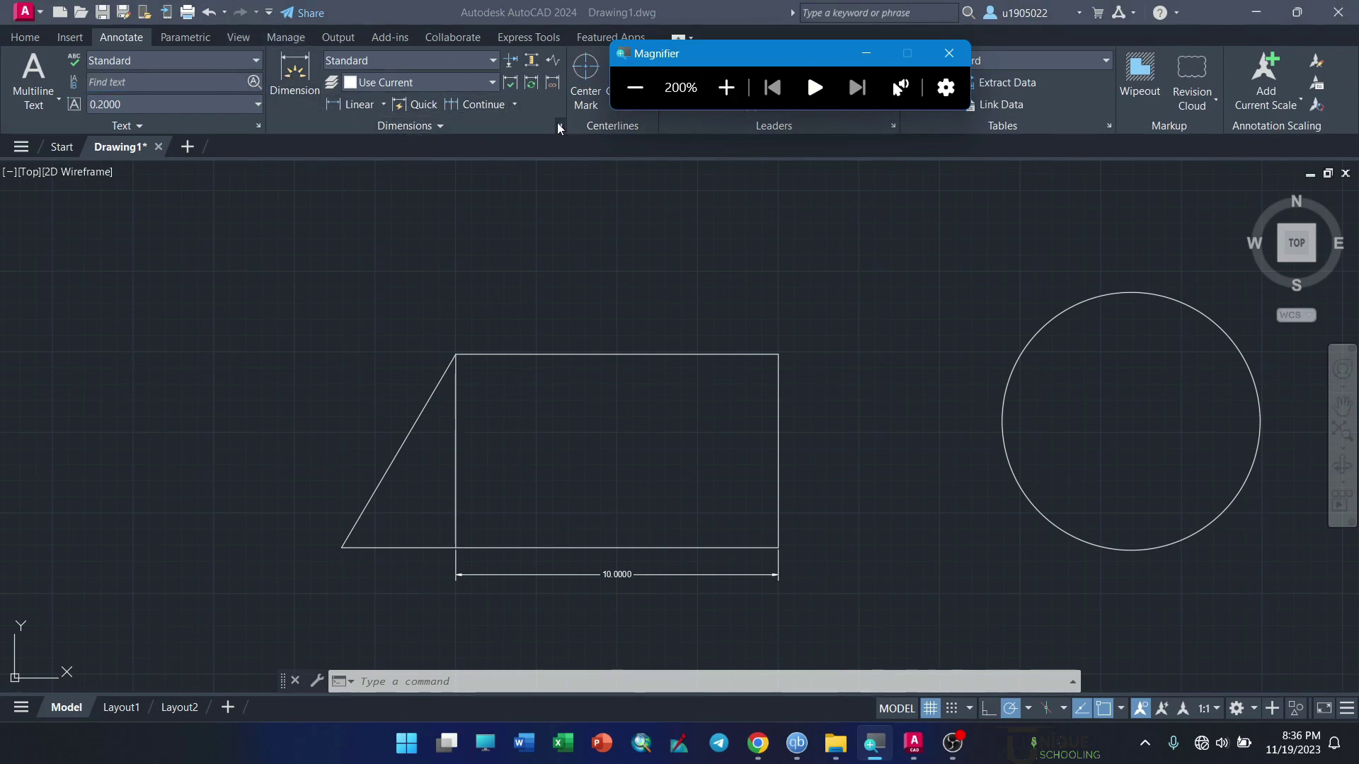
left_click(635, 87)
left_click(560, 129)
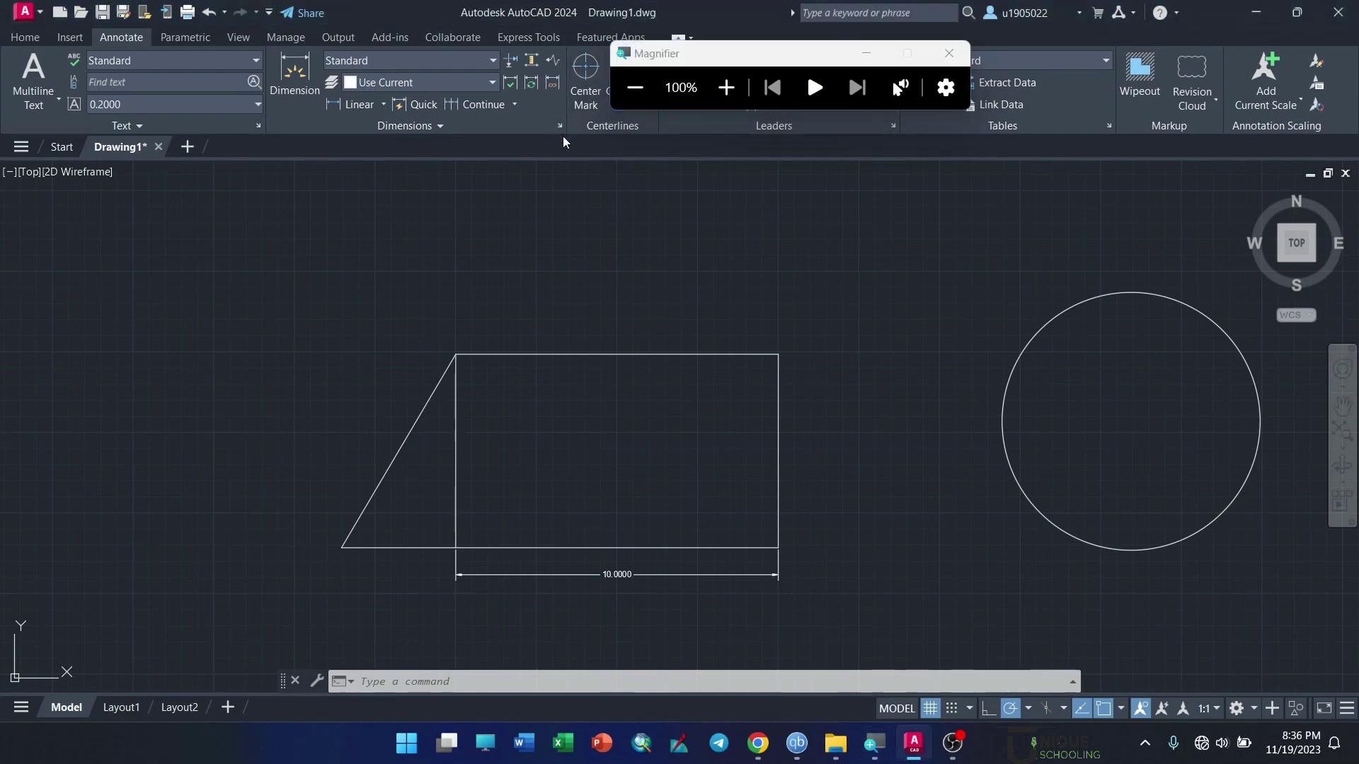
left_click(557, 127)
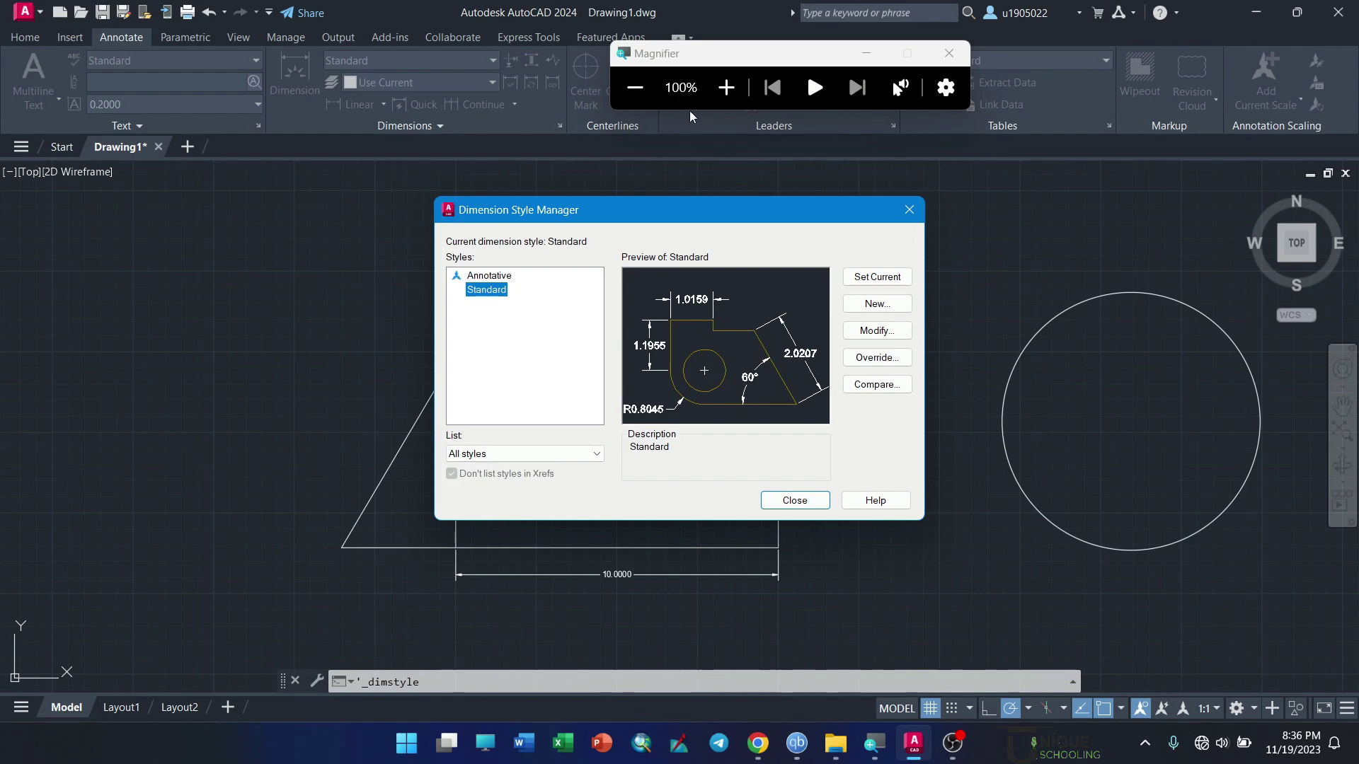
Step: Choose Modify for the Standard style in the Dimension Style Manager
left_click(726, 87)
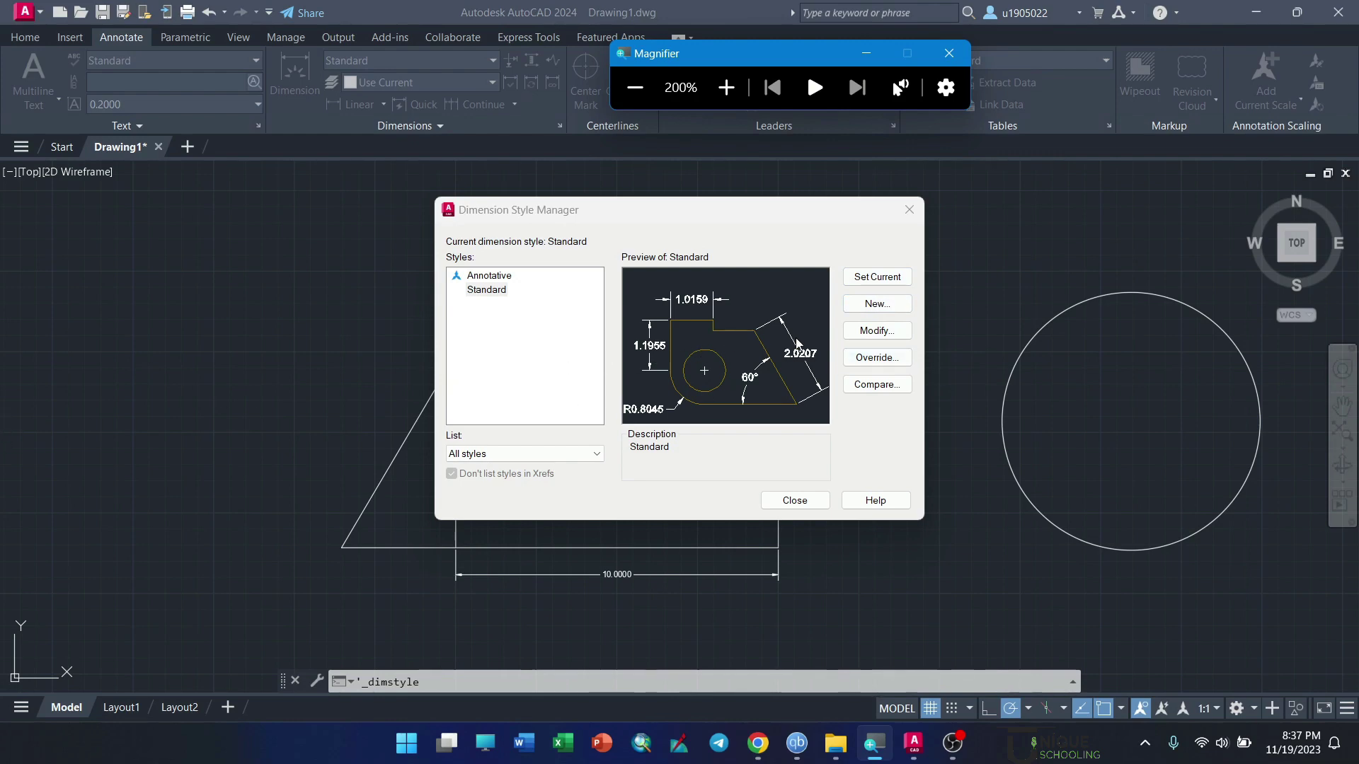
left_click(875, 331)
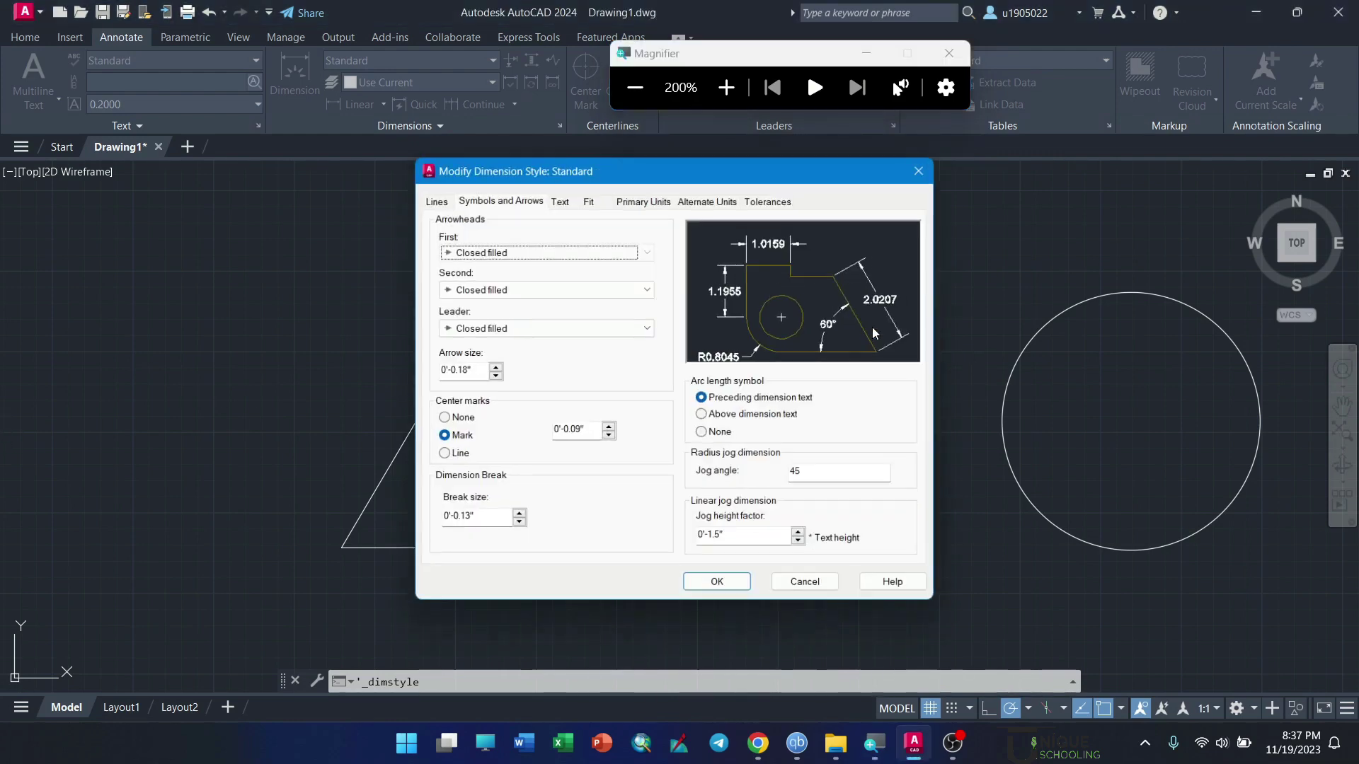
Step: Review Standard's Lines and Symbols and Arrows settings, then close both dialogs unchanged
left_click(634, 87)
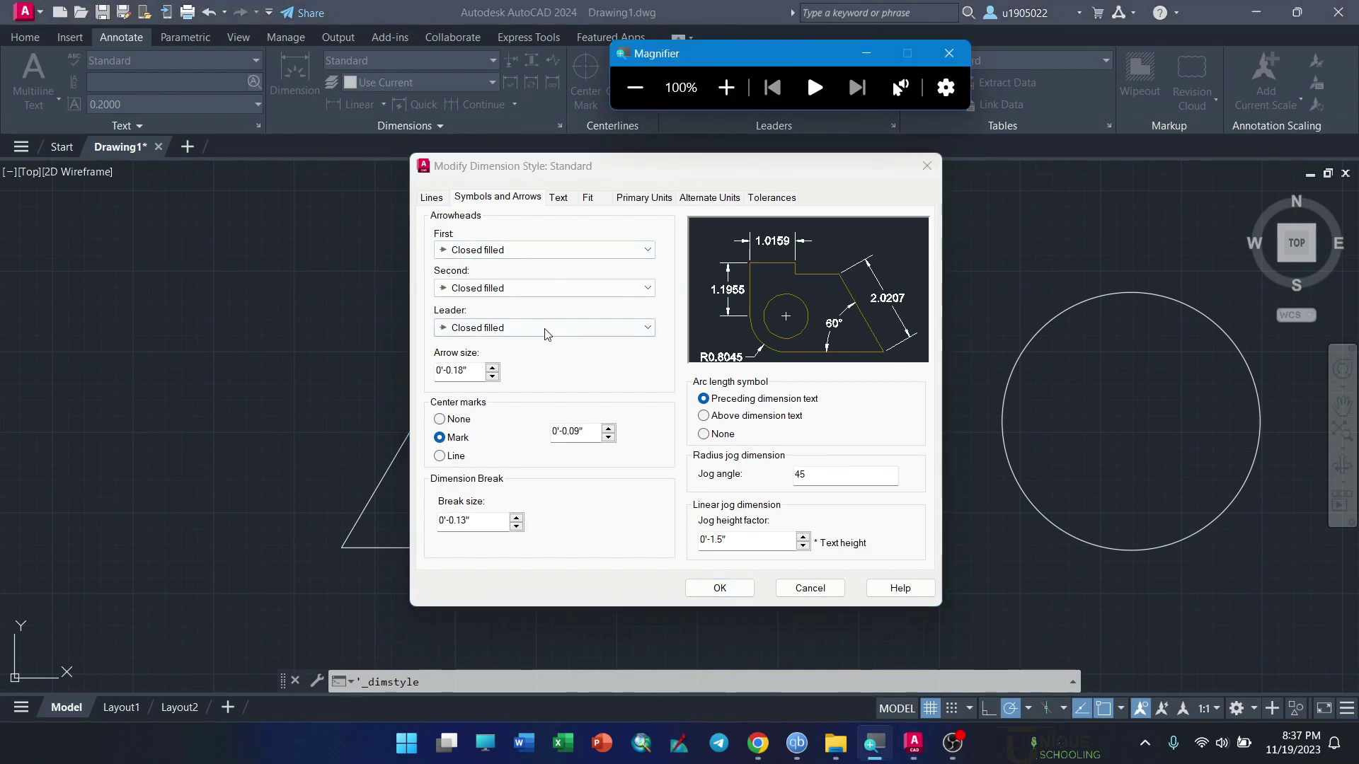
left_click(431, 198)
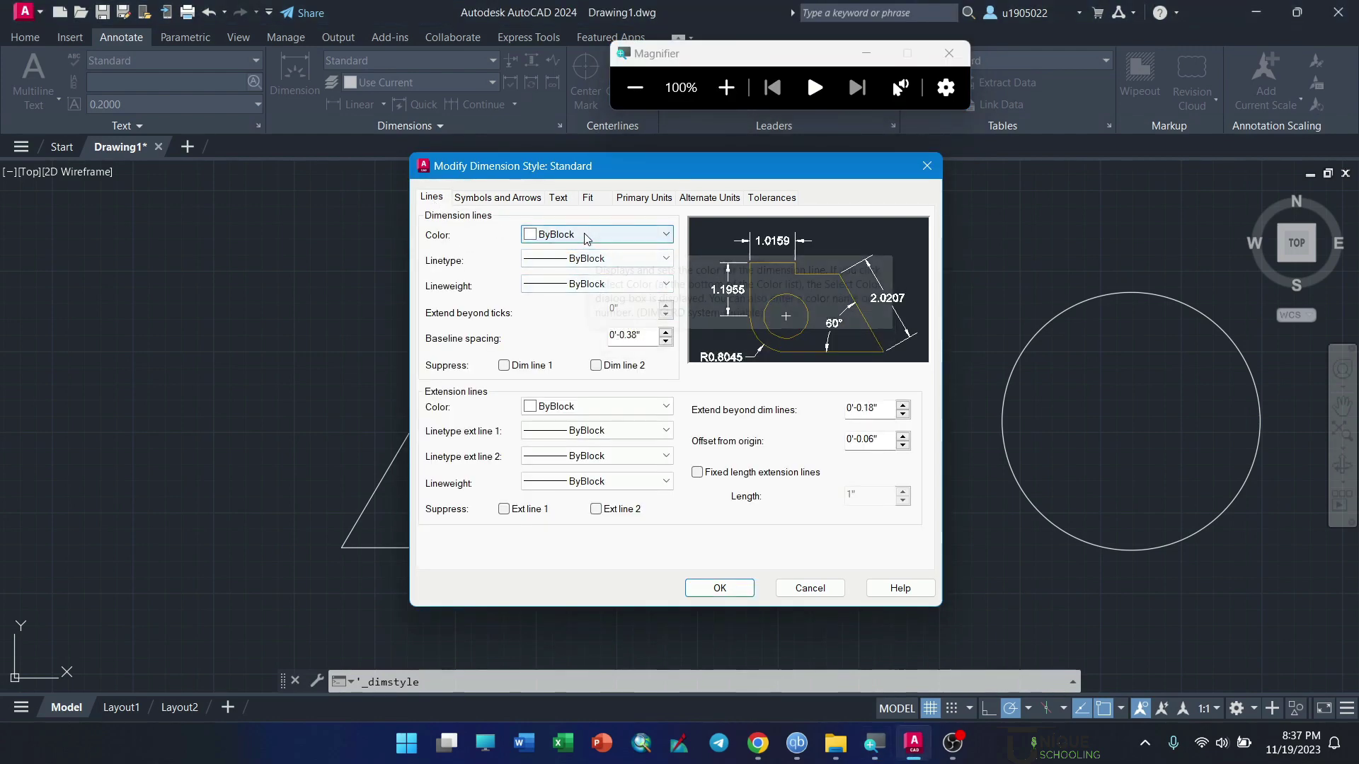
left_click(488, 199)
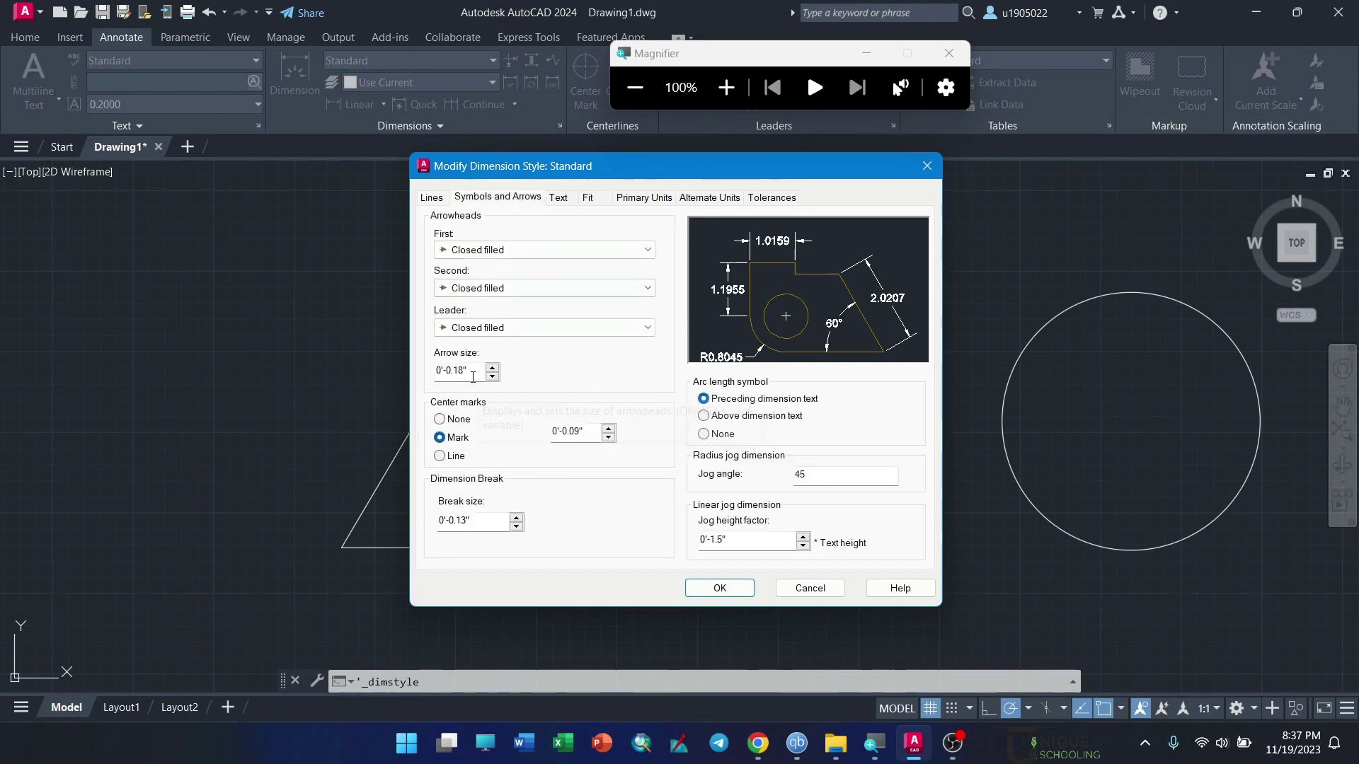
left_click(806, 588)
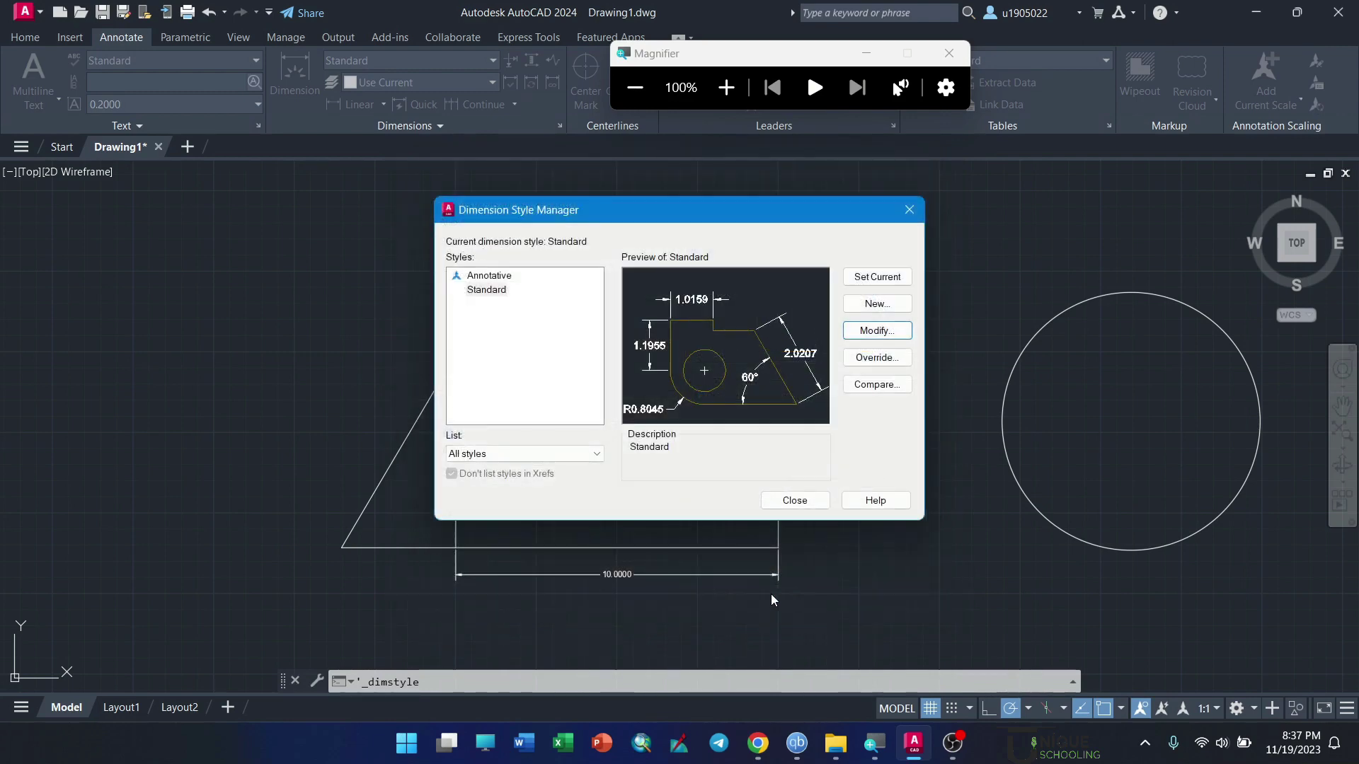
left_click(790, 499)
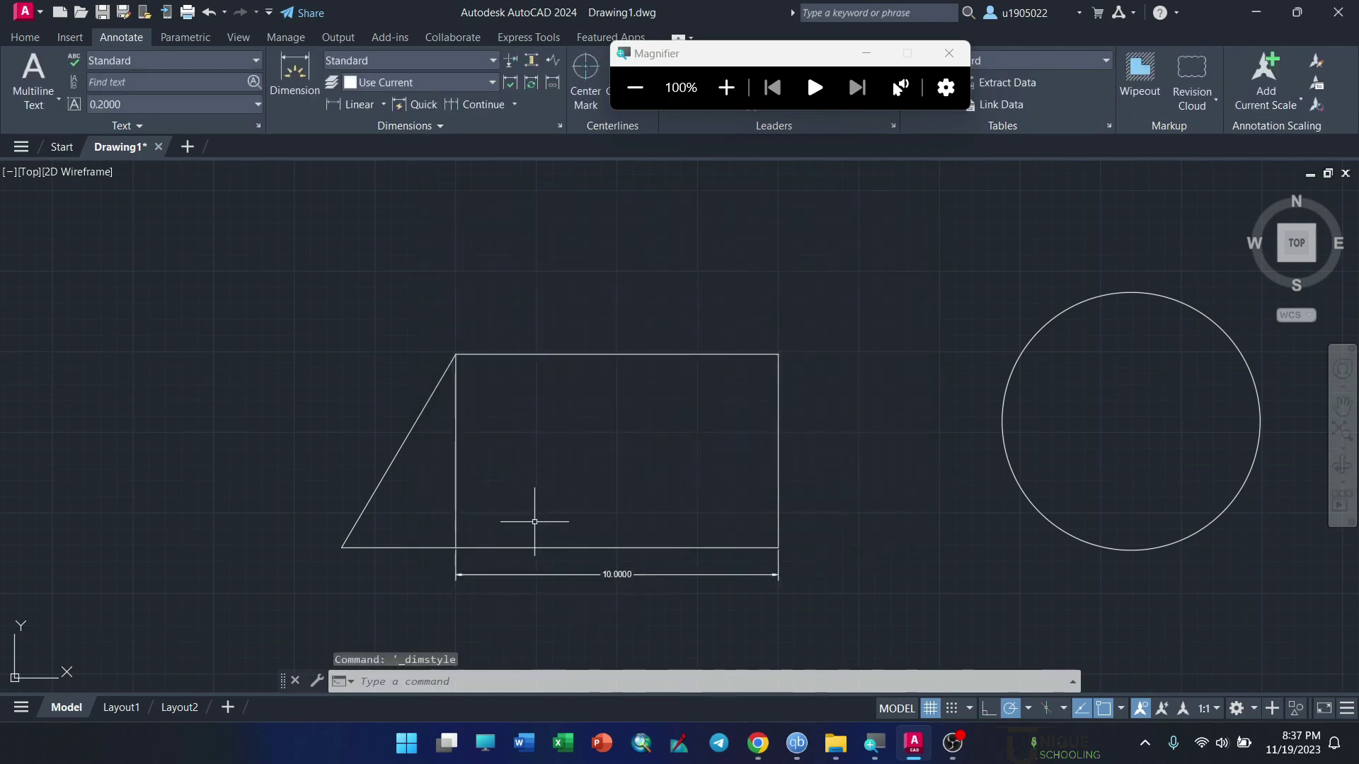
Step: Reopen the Standard dimension style editor and set the arrow size to 0.5
left_click(560, 125)
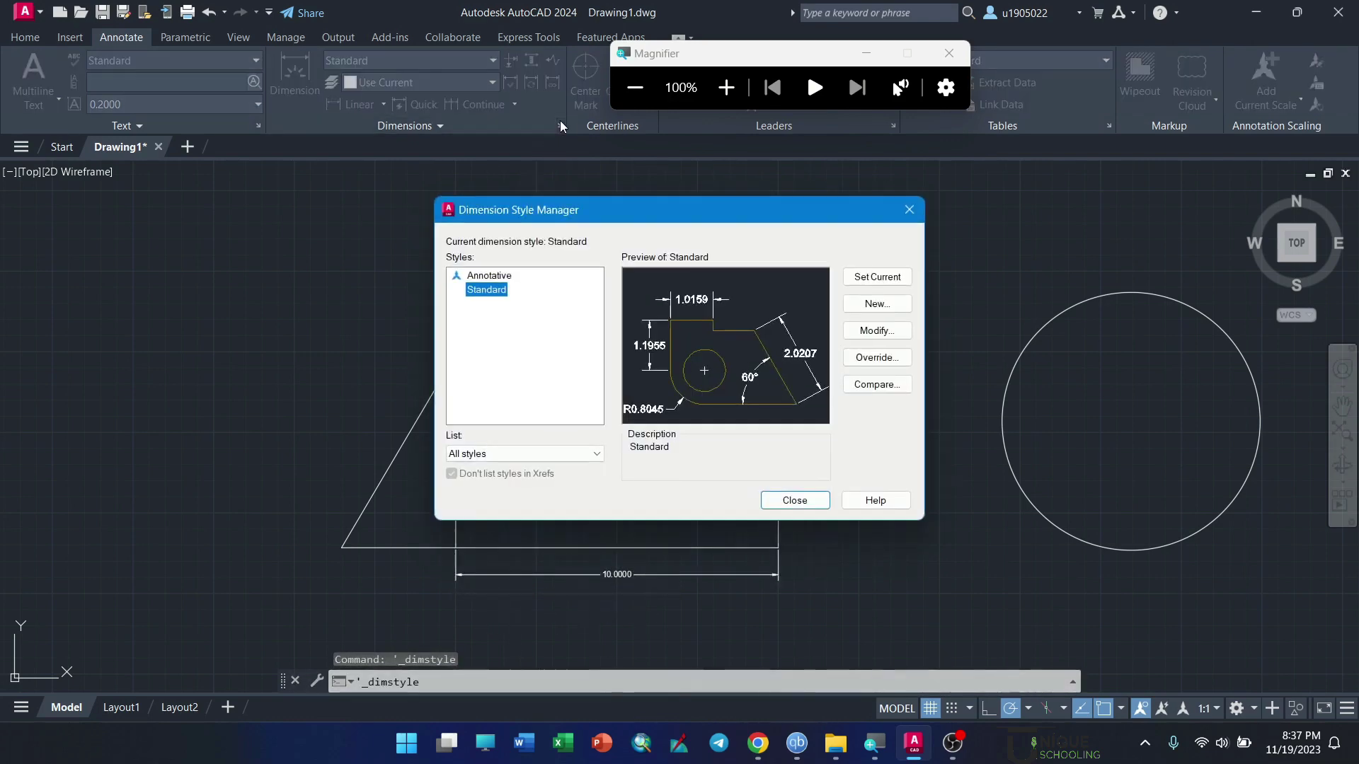
left_click(854, 331)
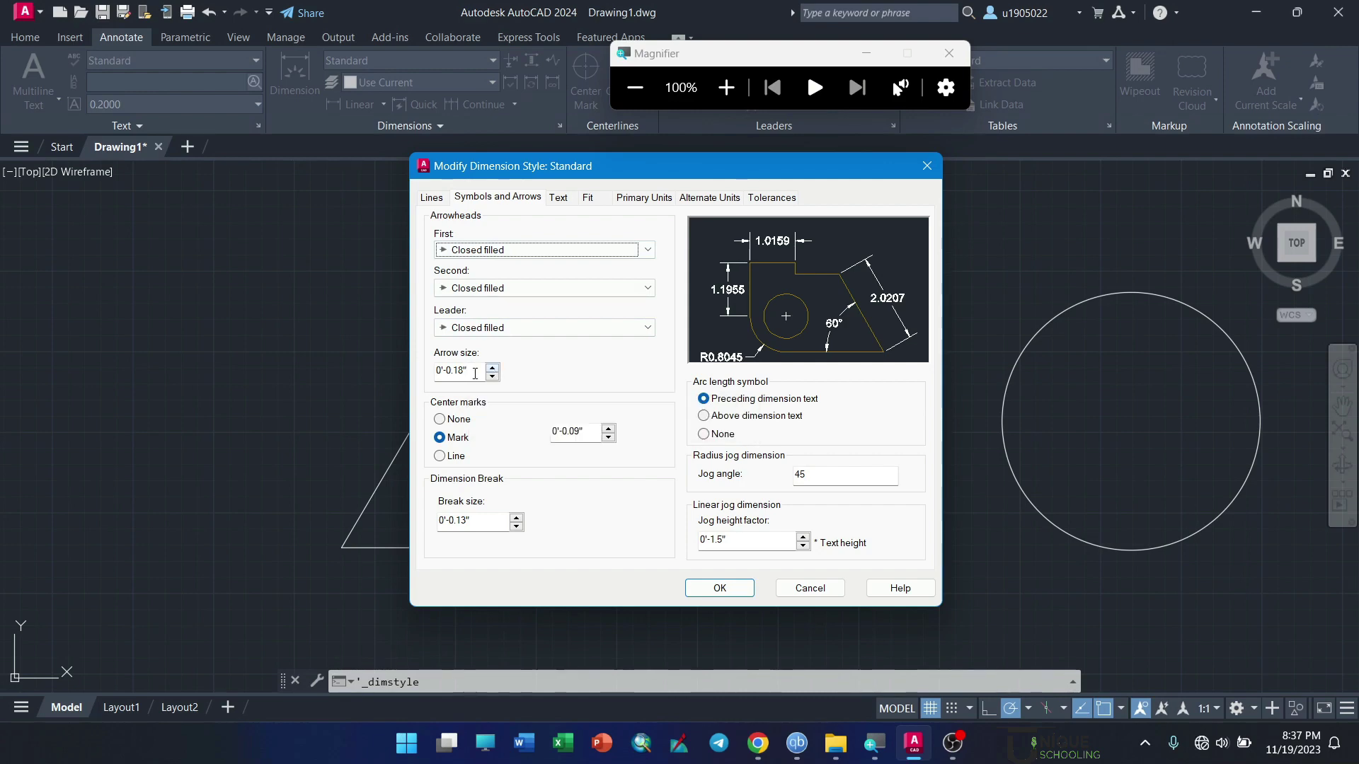
key("super+plus")
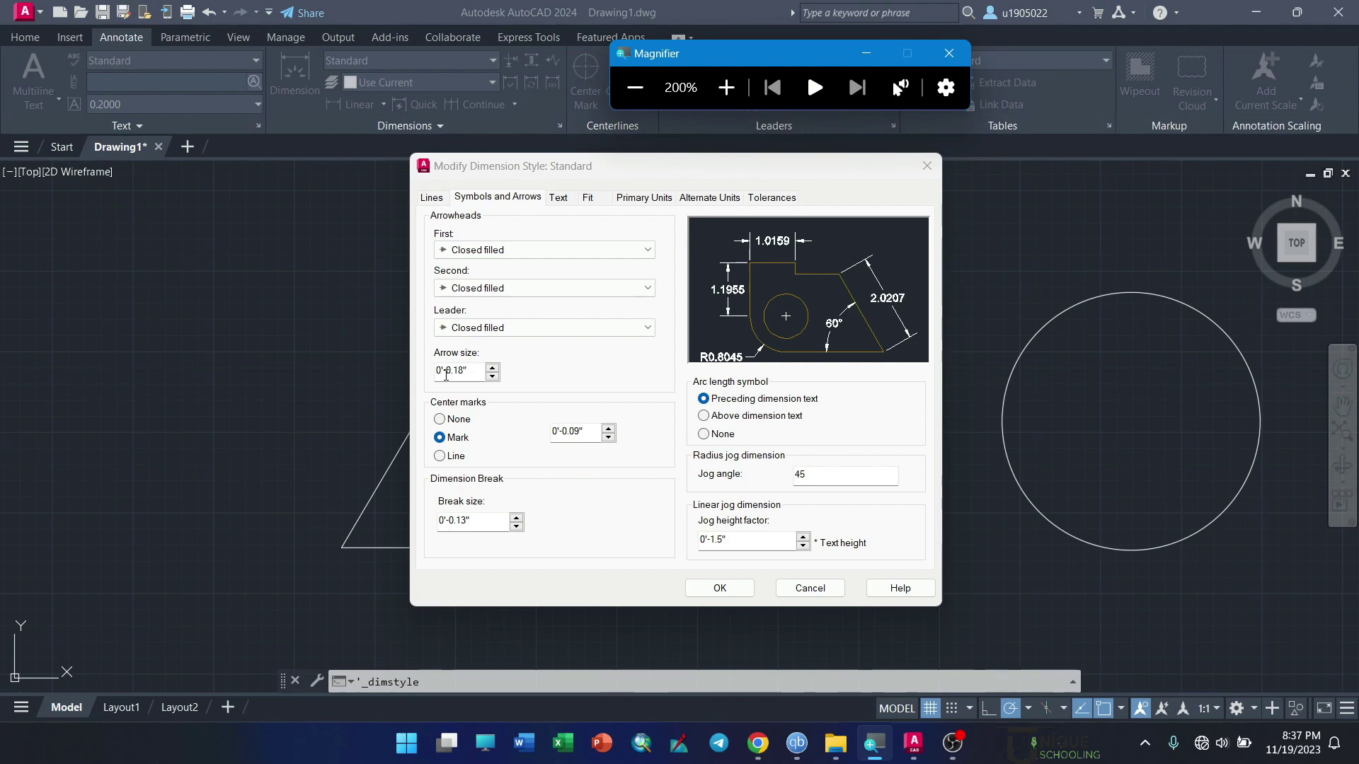
double_click(478, 373)
type("10")
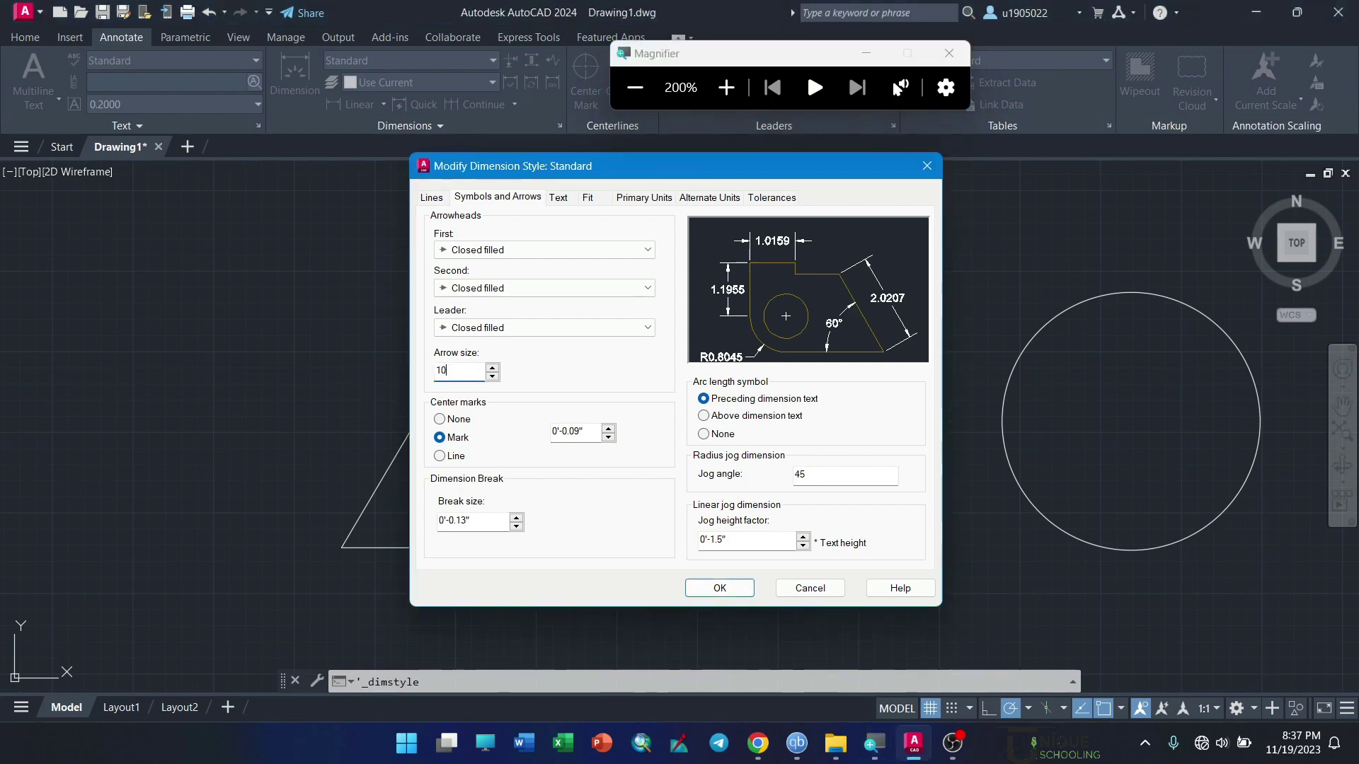
key("BackSpace")
key("BackSpace")
key("BackSpace")
key("BackSpace")
type("'-0.5\"")
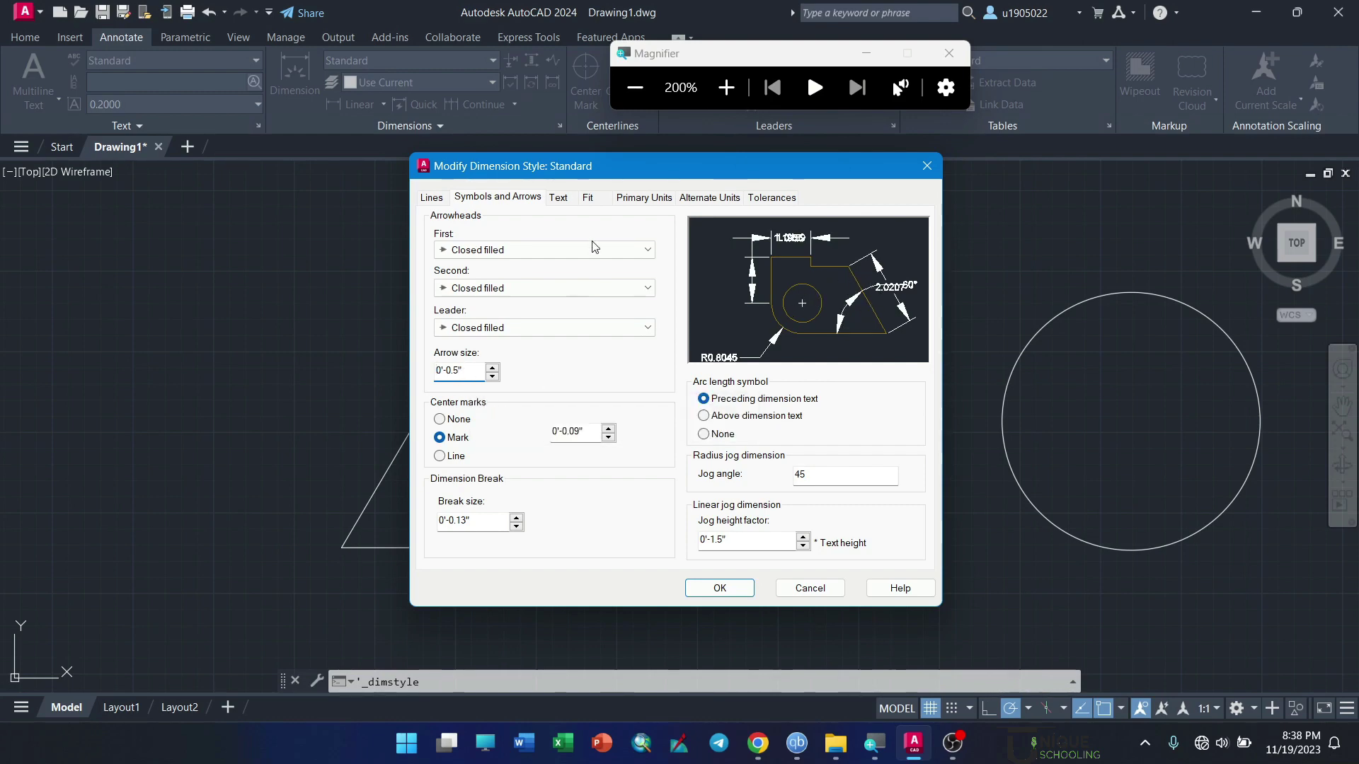
Step: Set the Standard style's text height to 0.5 and text colour to Yellow
left_click(558, 198)
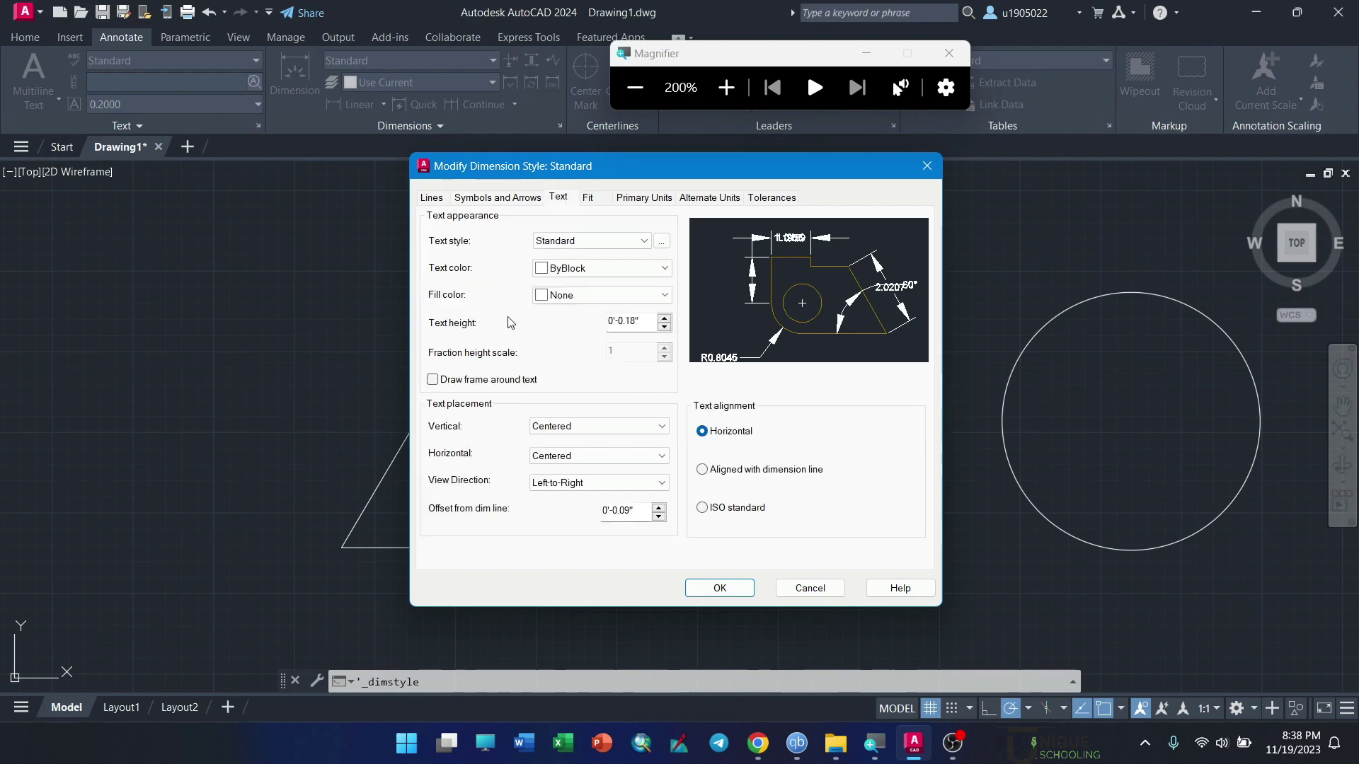
left_click_drag(643, 325, 605, 322)
type("0.5")
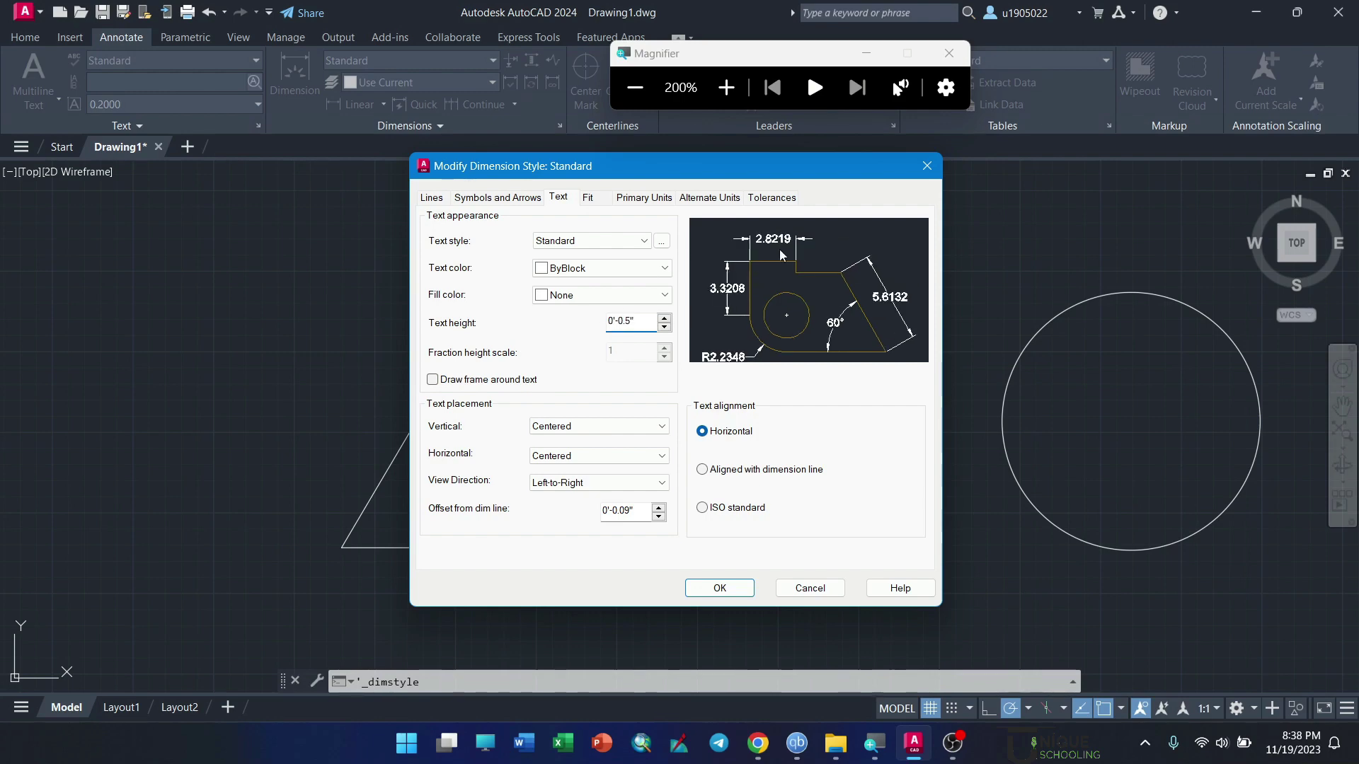
left_click(606, 269)
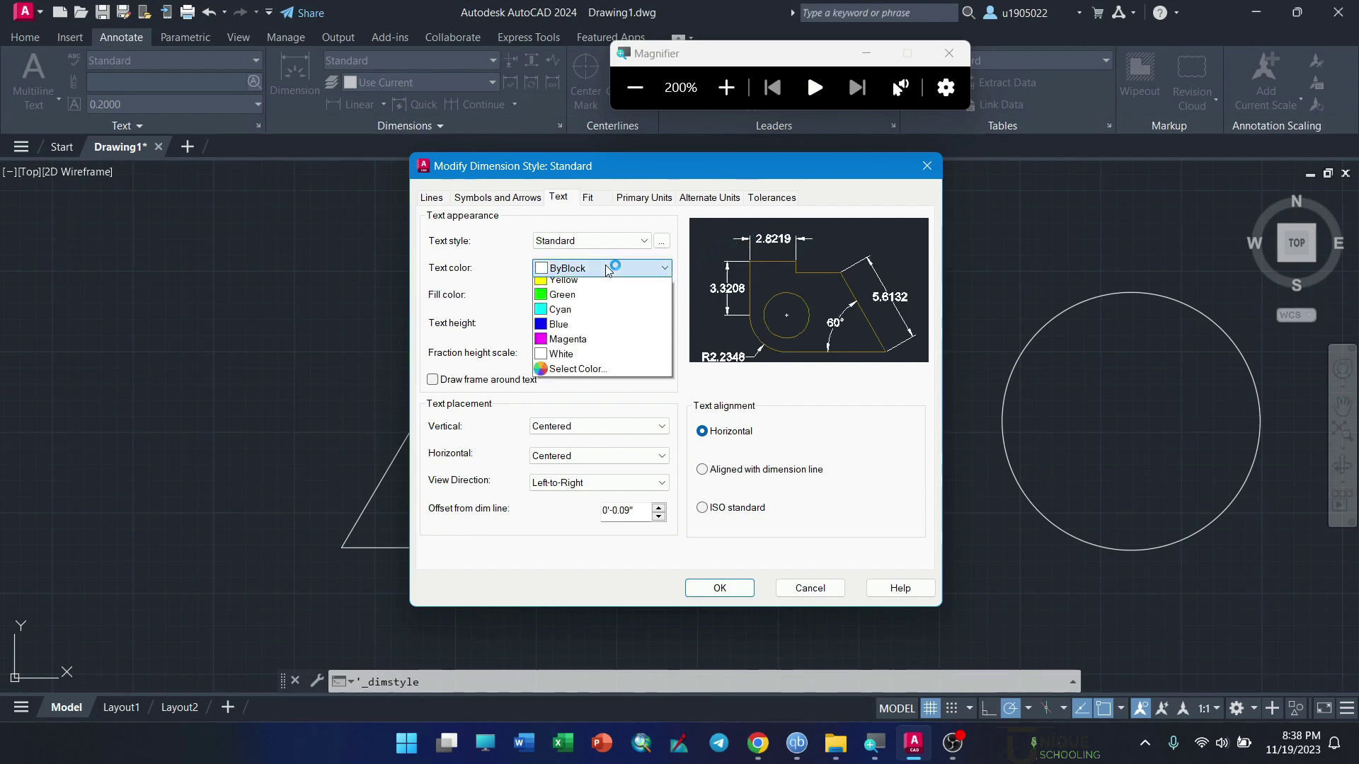
left_click(580, 268)
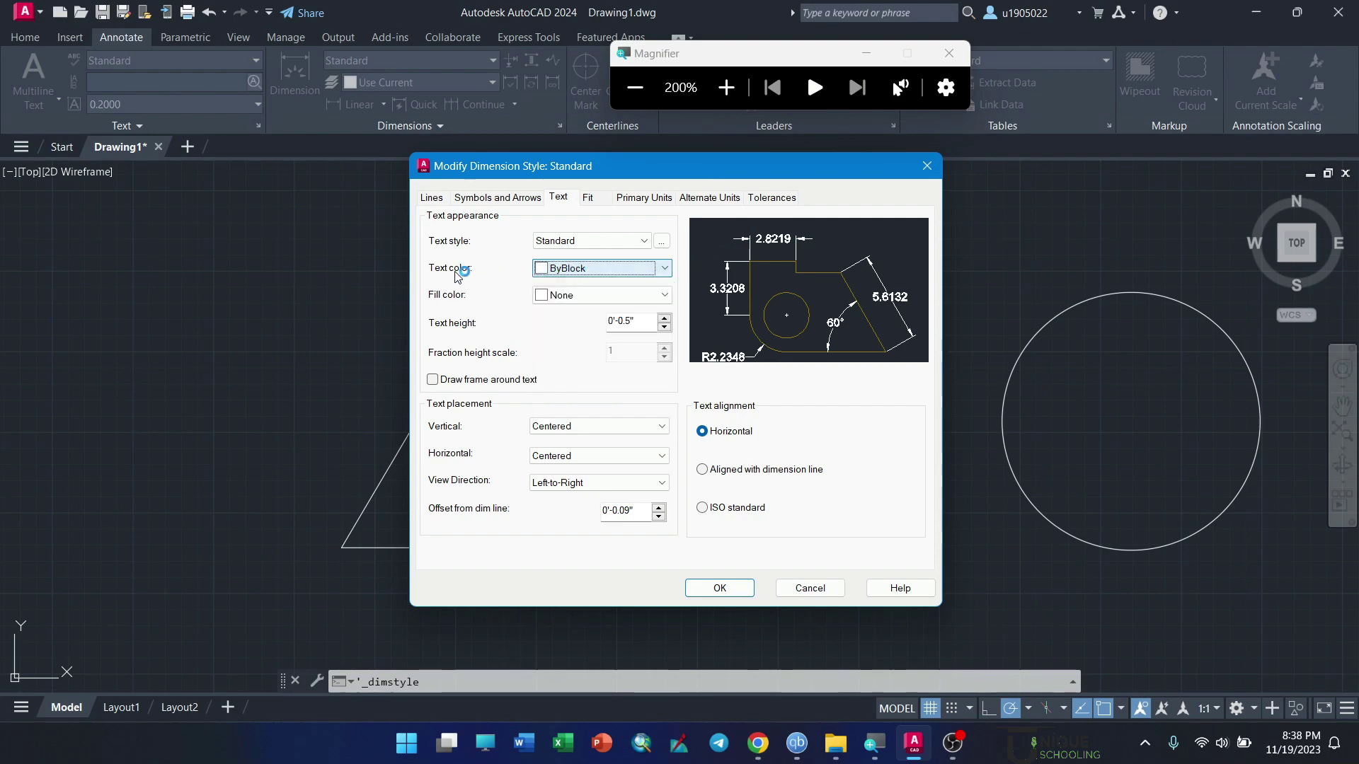
left_click(601, 268)
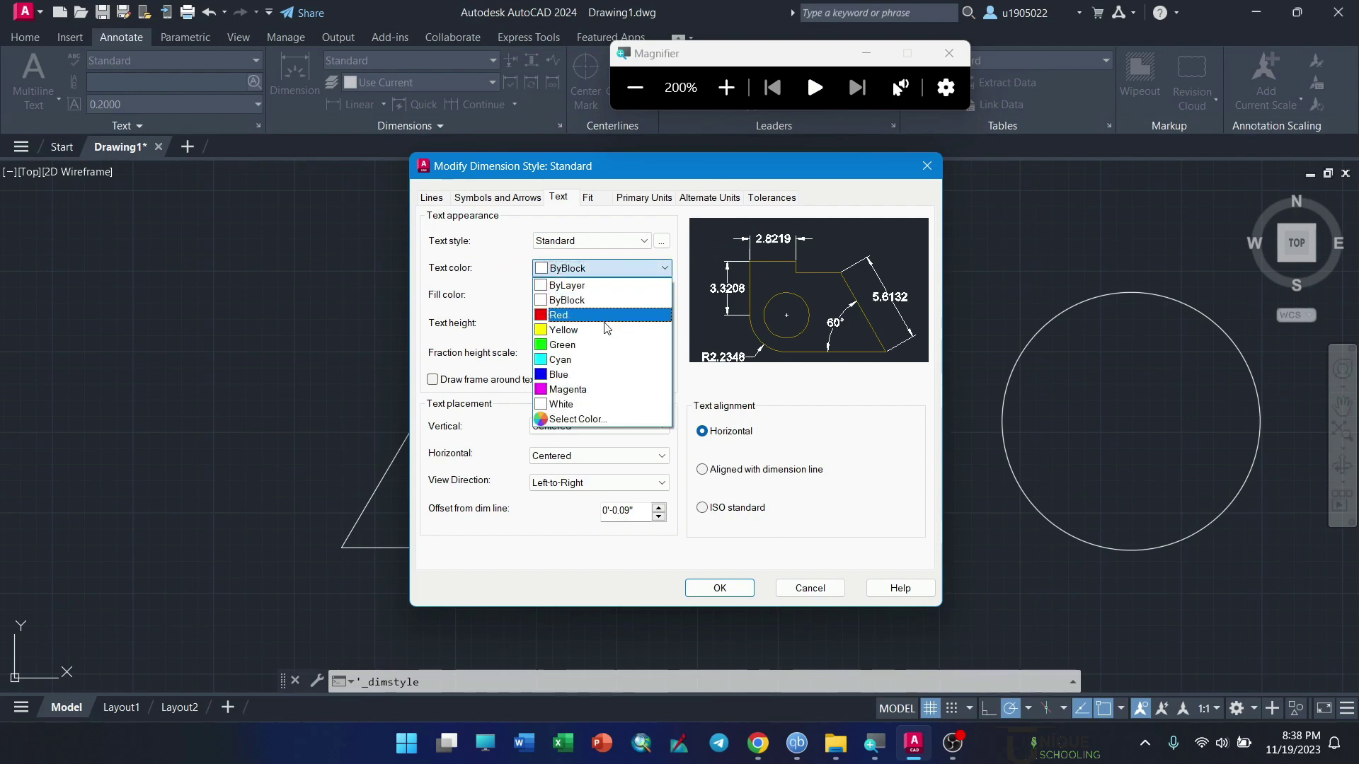
left_click(592, 421)
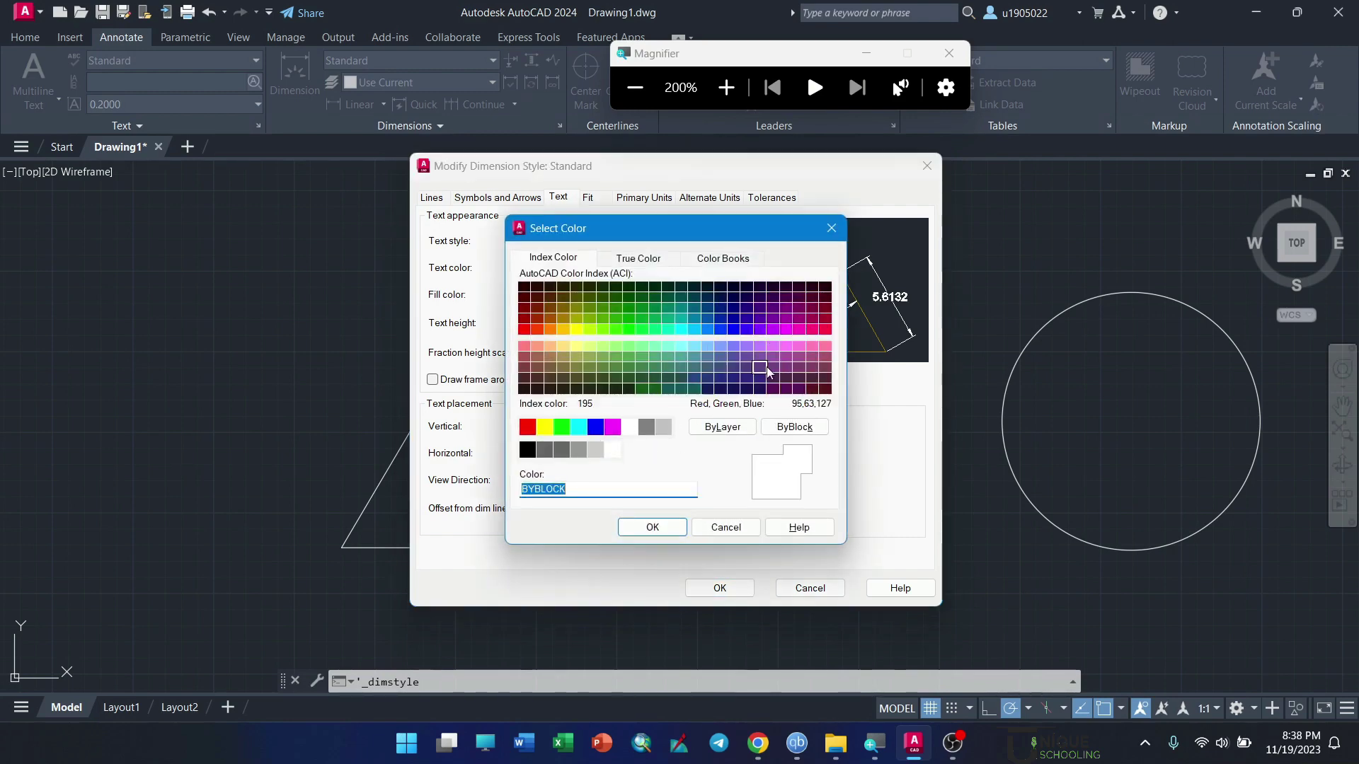
left_click(832, 232)
left_click(598, 267)
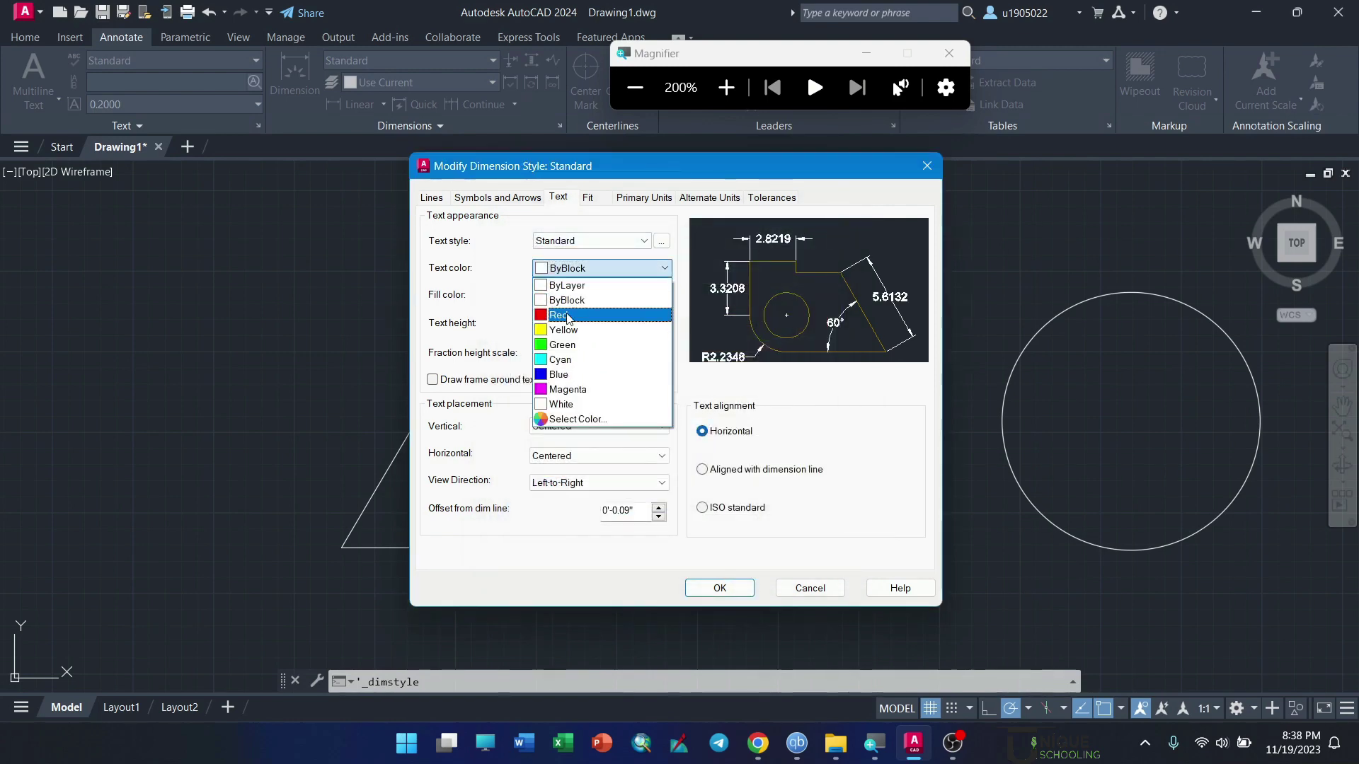
left_click(566, 324)
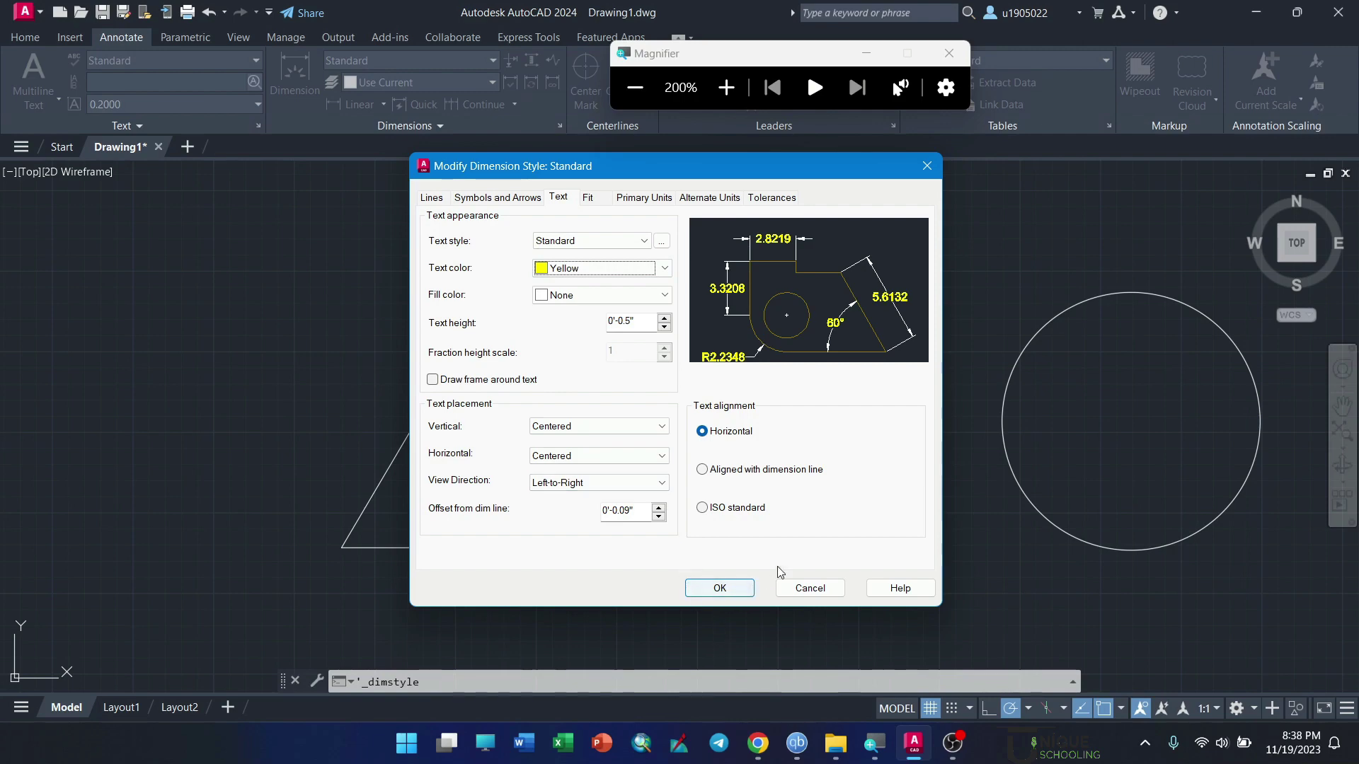
left_click(653, 90)
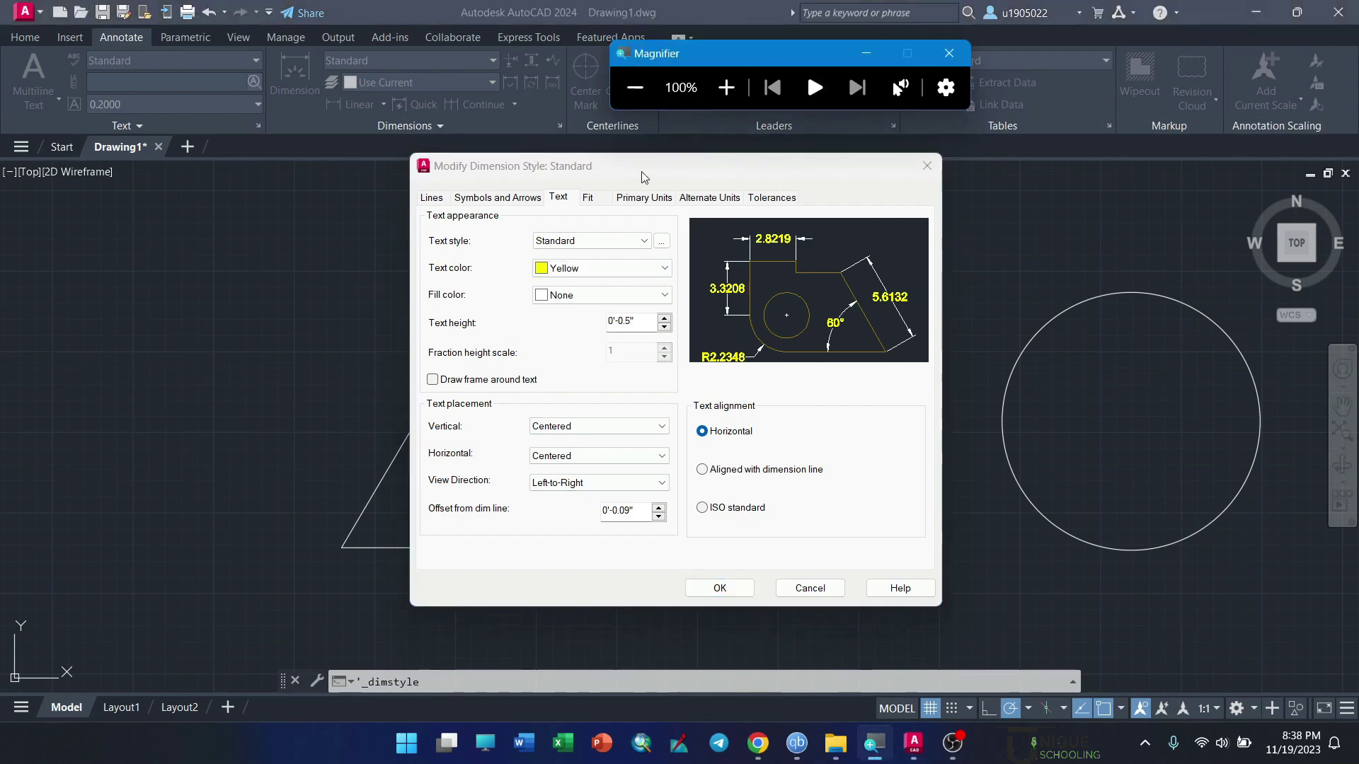
left_click(589, 200)
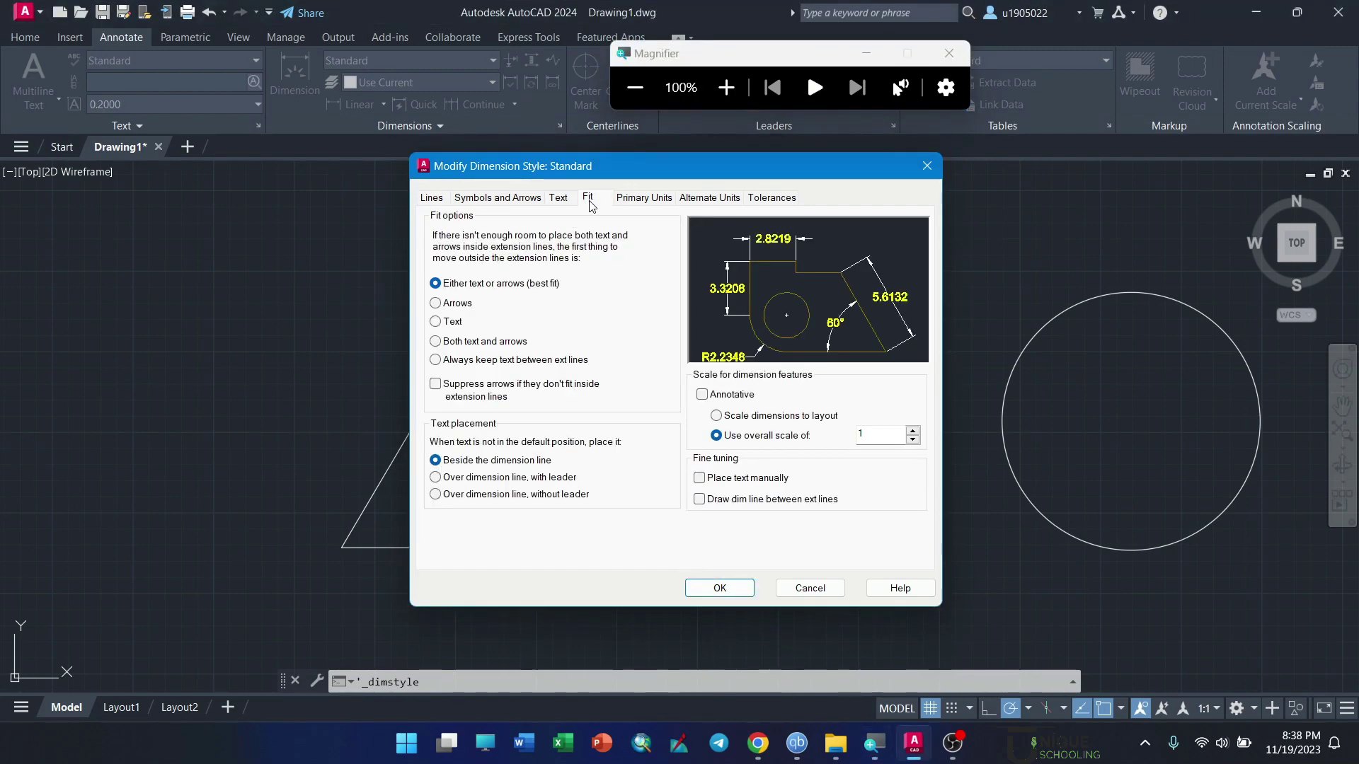
Step: Set Standard's primary units to Engineering with 0'-0" precision and confirm the style edits
left_click(645, 199)
left_click(726, 87)
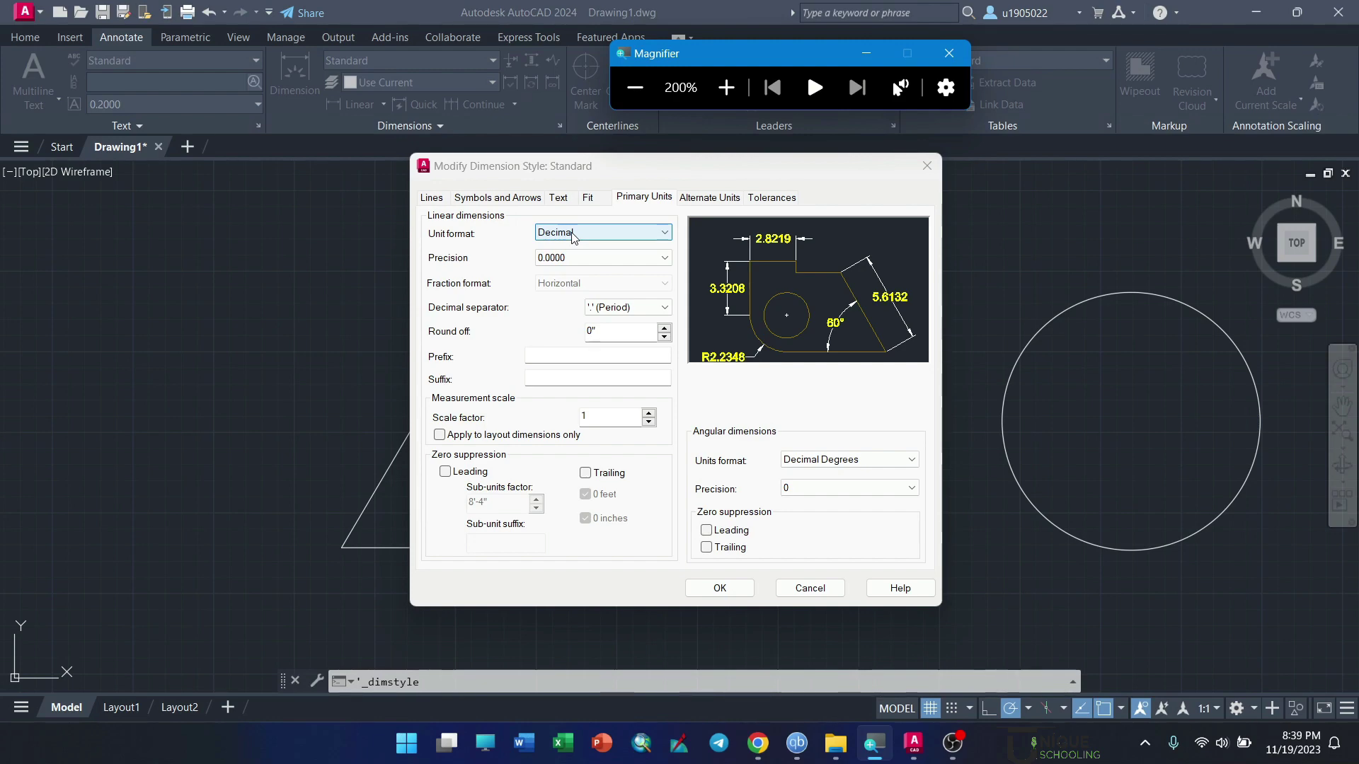
left_click(574, 236)
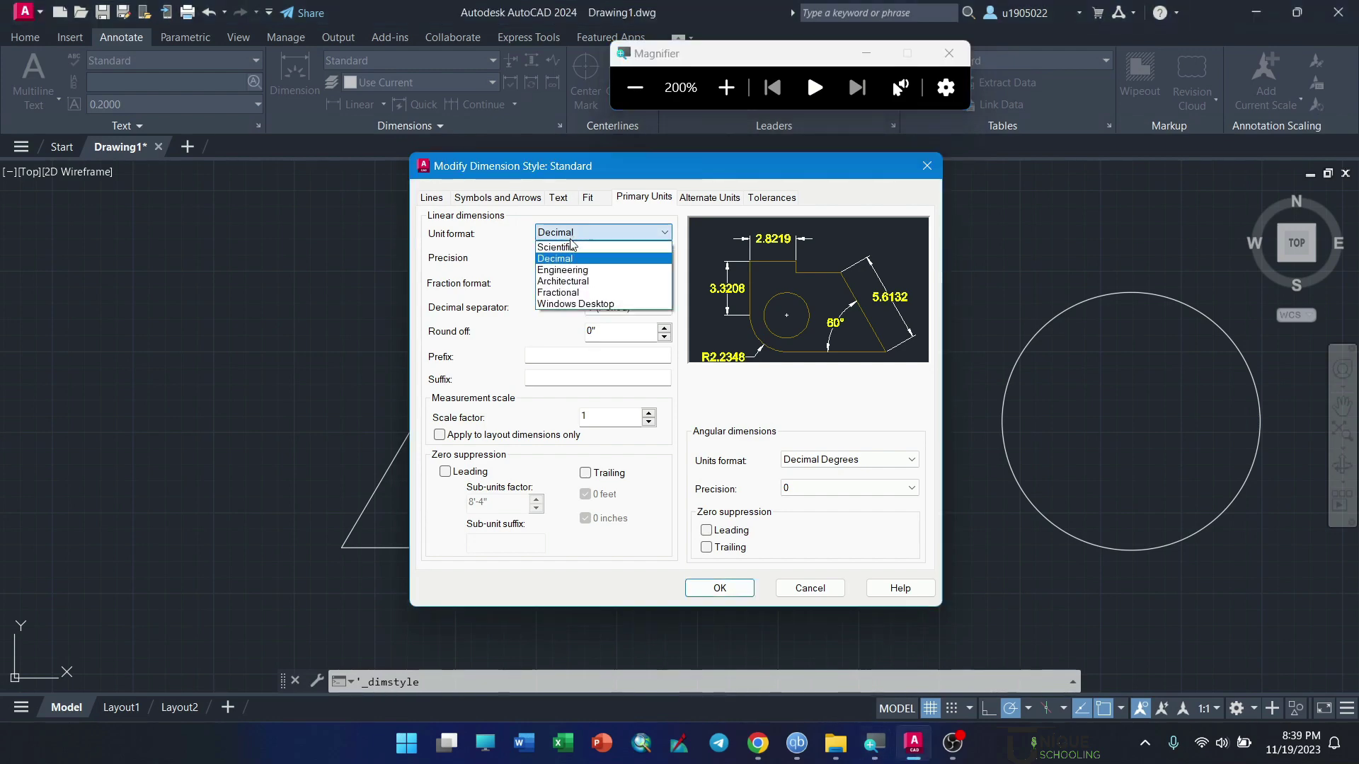
left_click(573, 271)
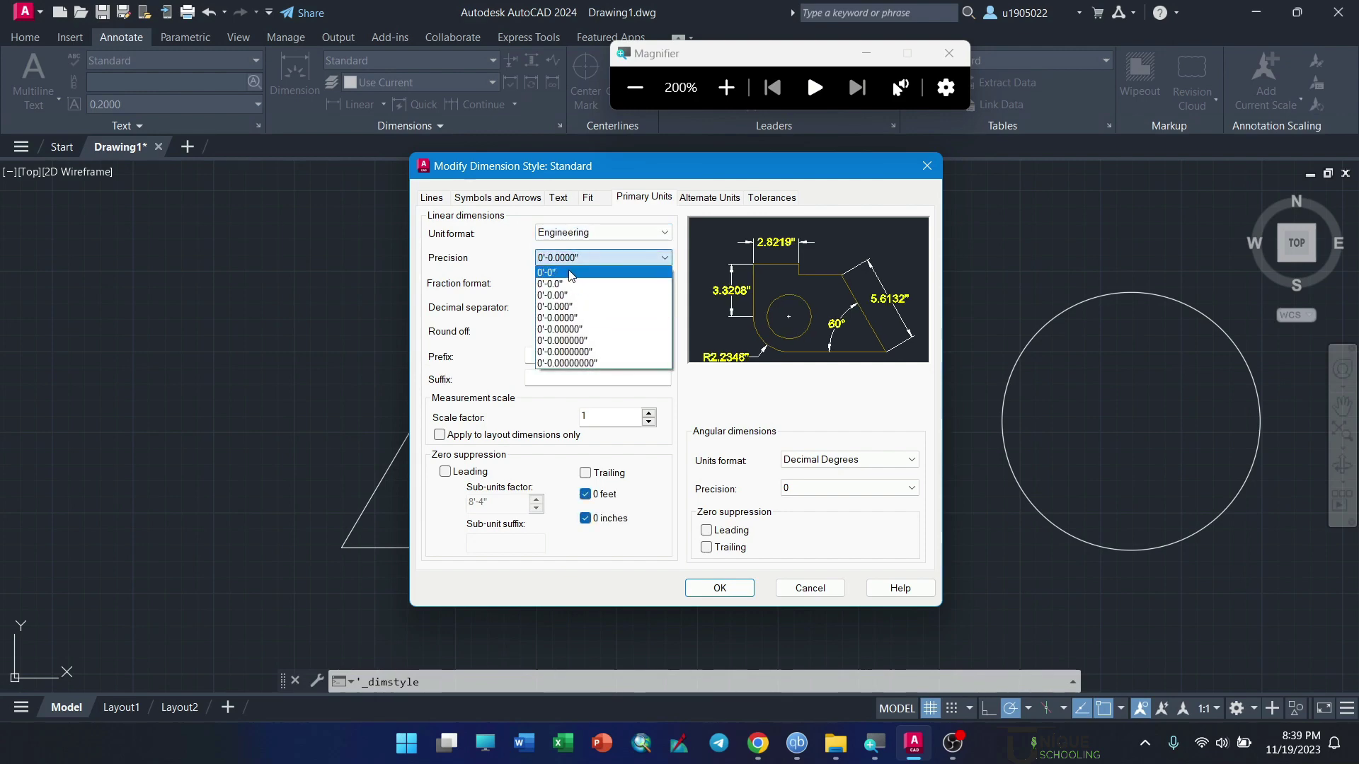
left_click(571, 273)
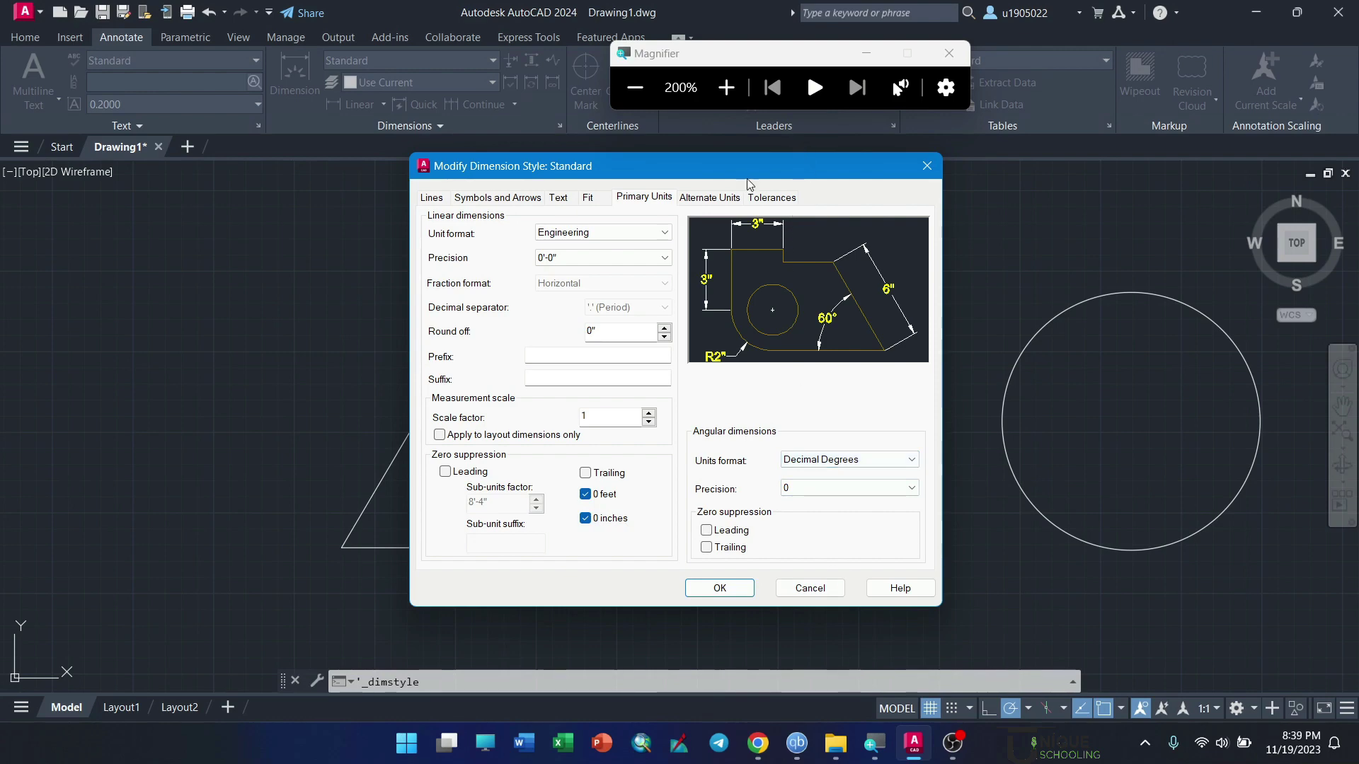
left_click(724, 201)
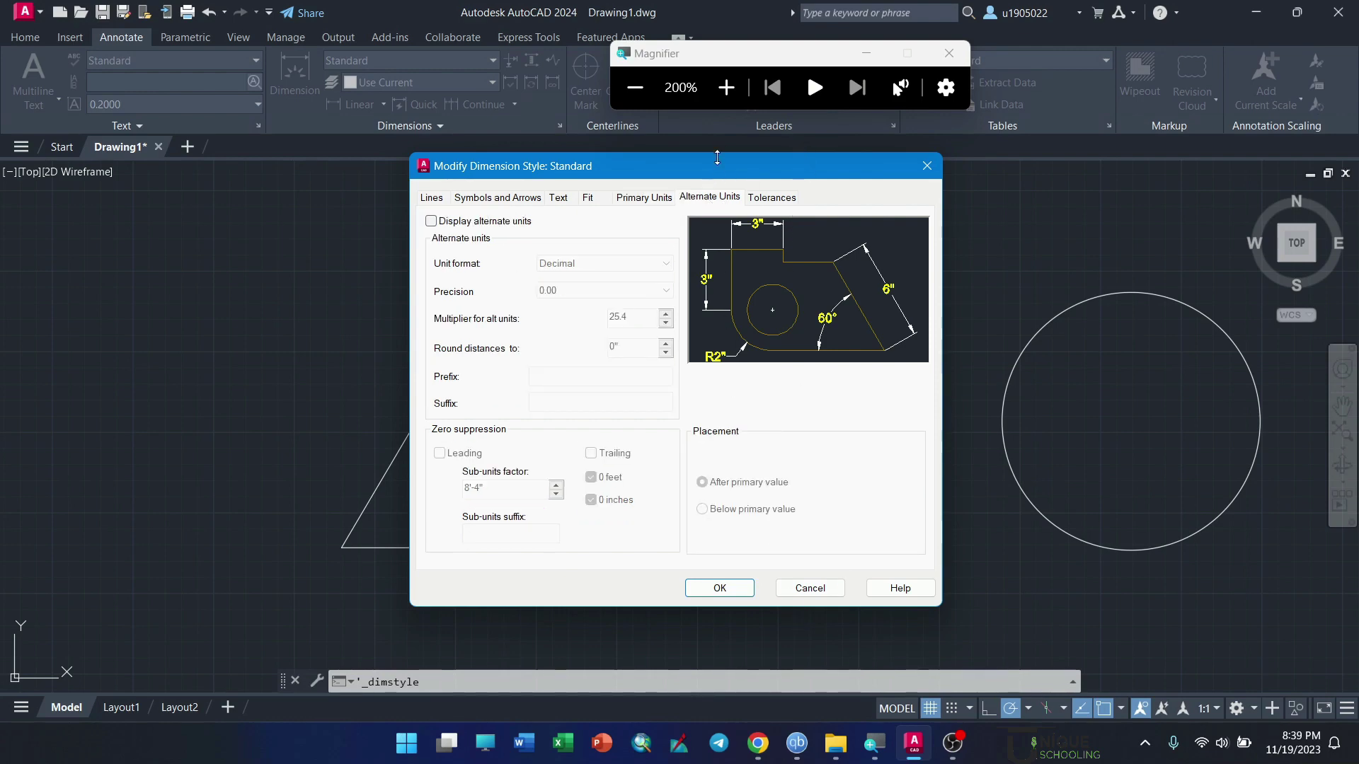
left_click(559, 198)
key("Left")
key("Left")
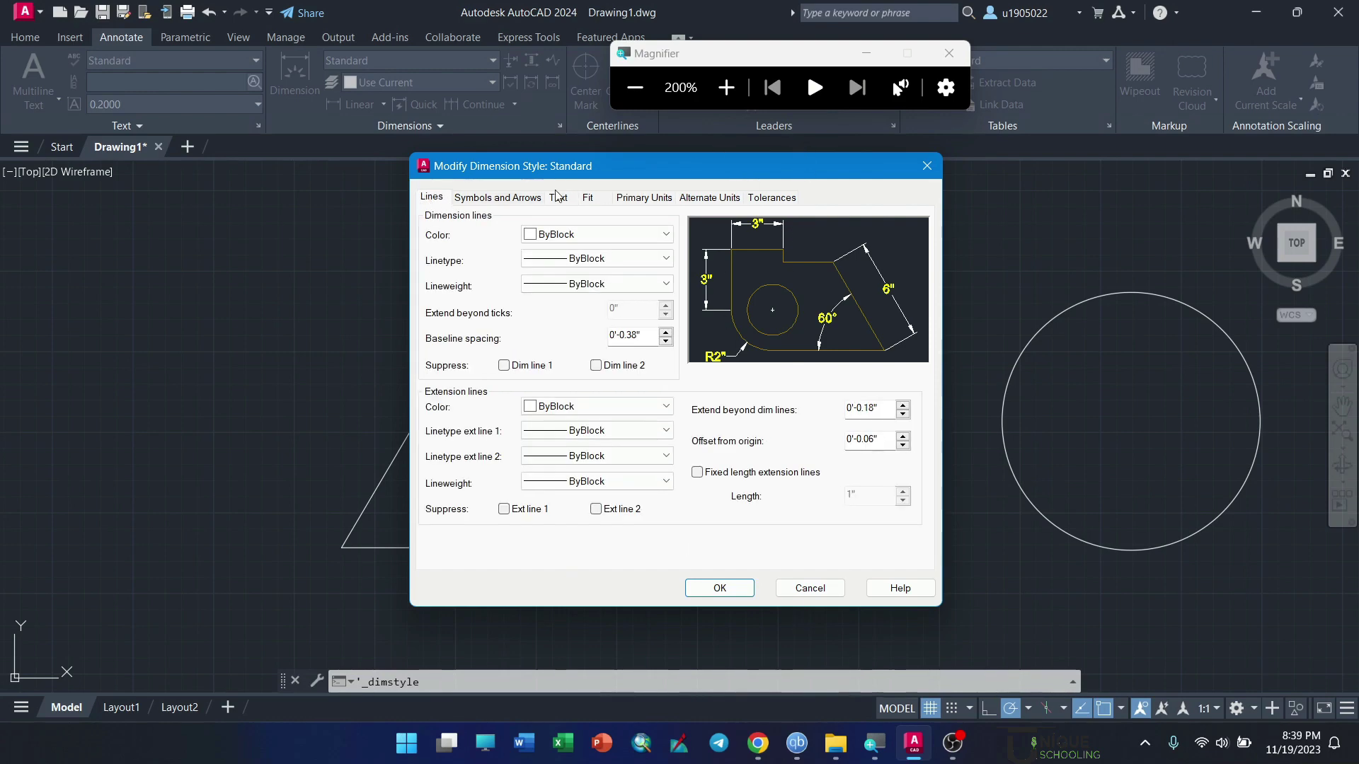
left_click(635, 87)
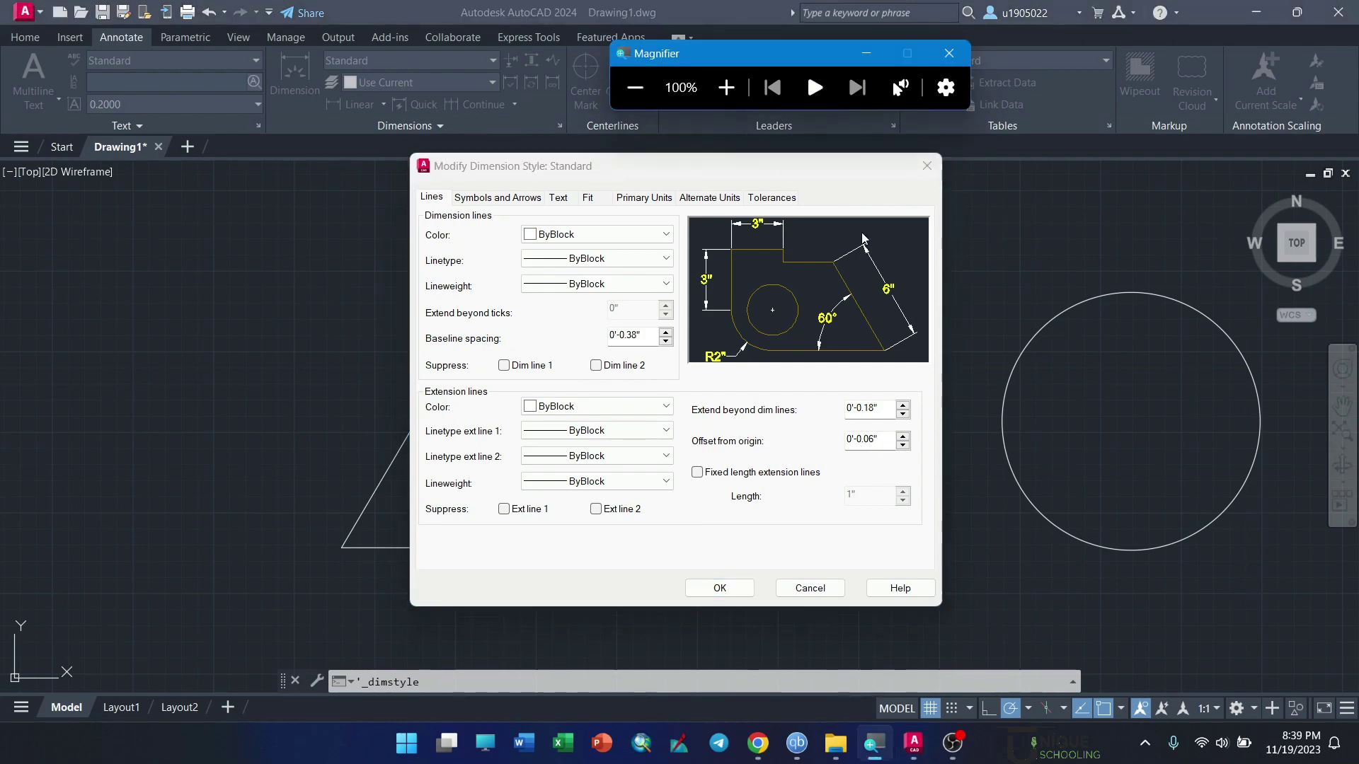
left_click(810, 588)
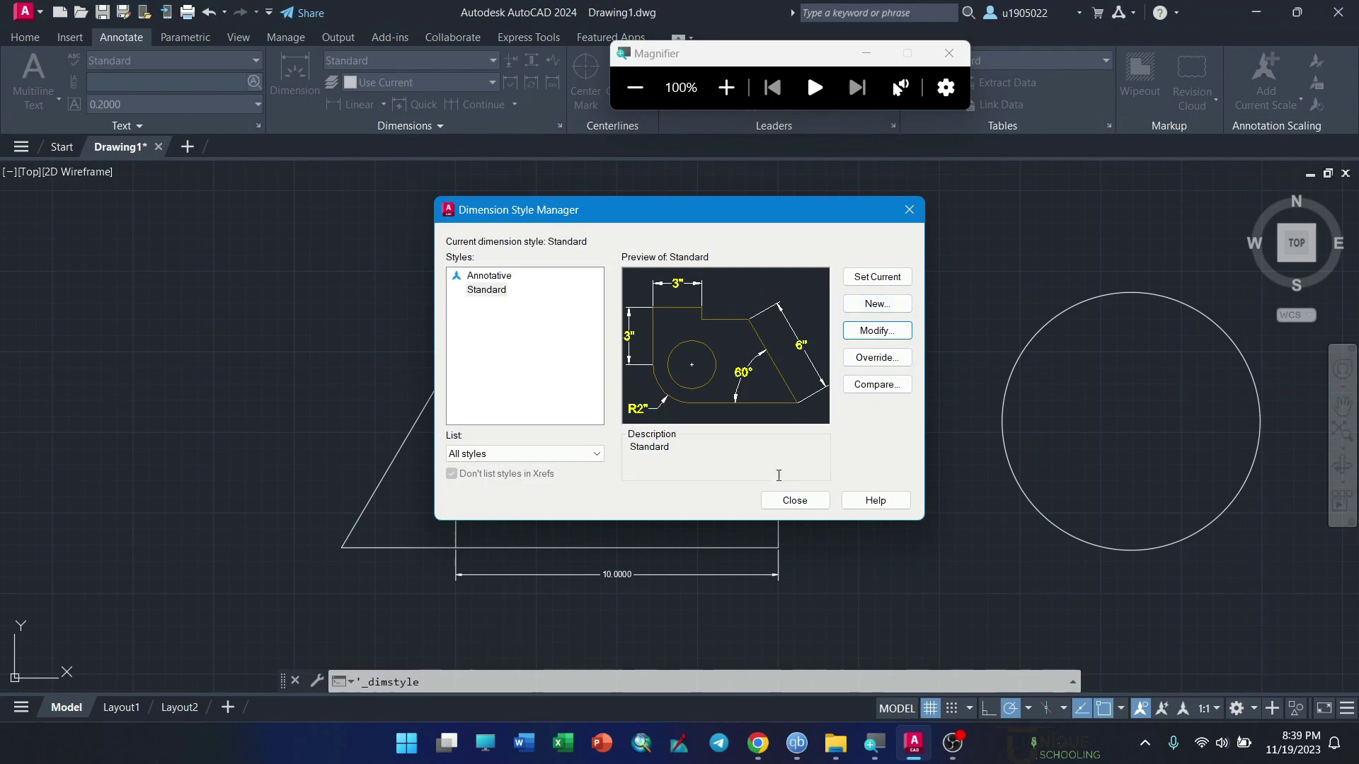
Step: Close the Dimension Style Manager and zoom to check the bottom dimension now reads yellow 10"
left_click(787, 500)
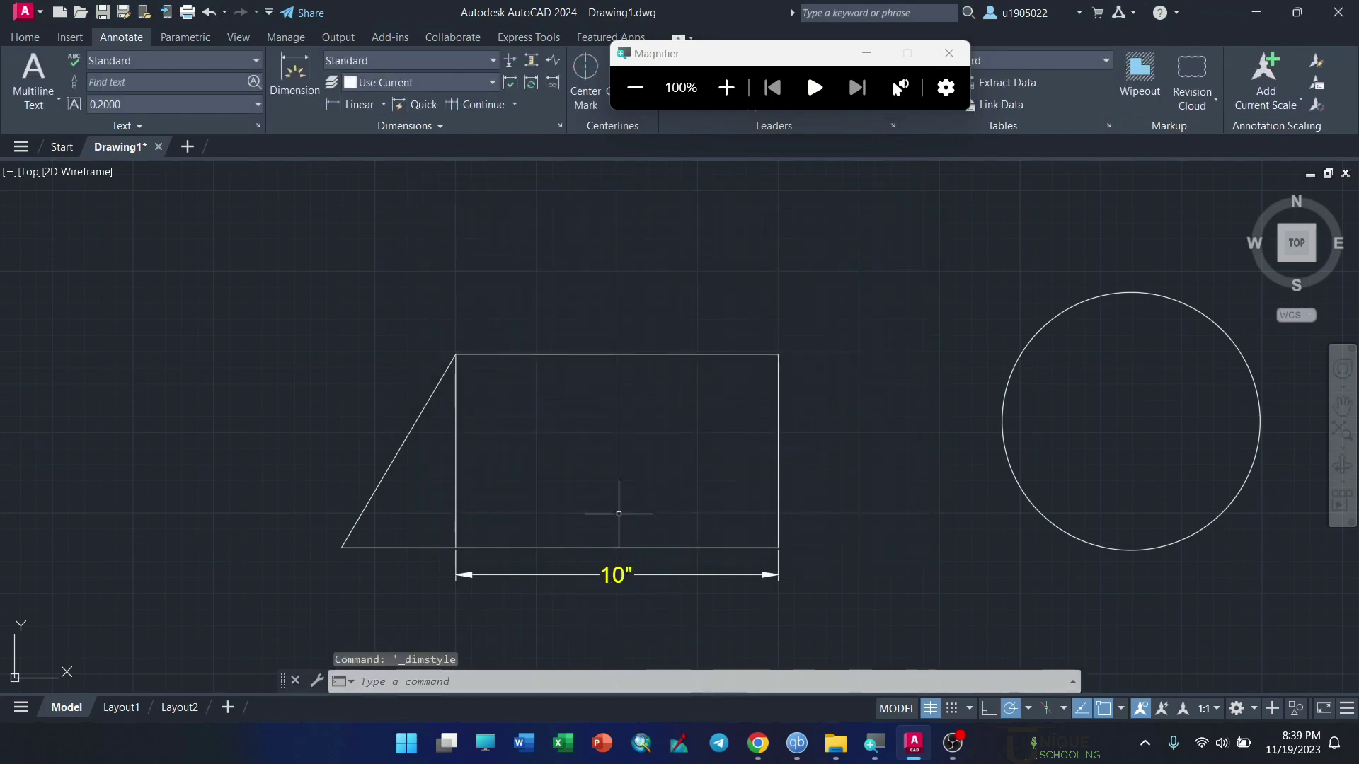
left_click(865, 54)
scroll(464, 614, "up", 2)
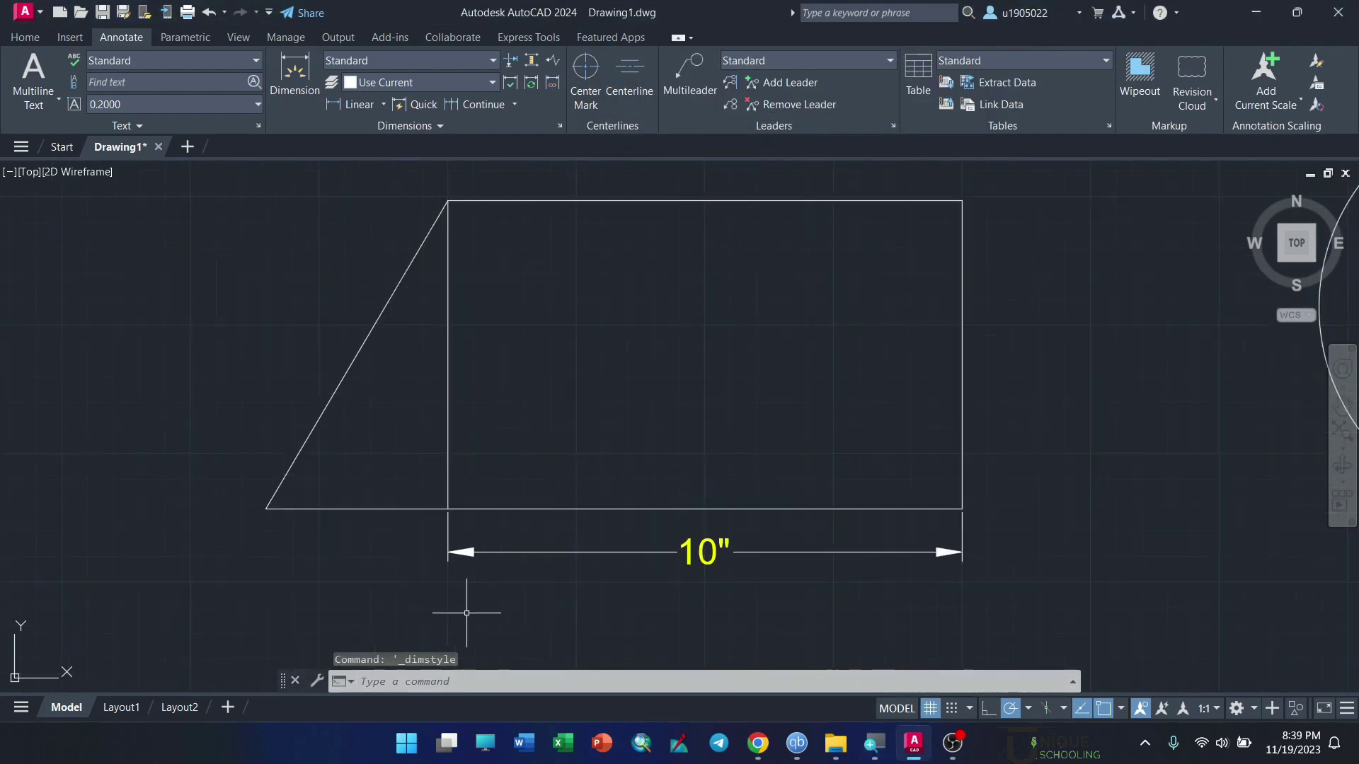
scroll(631, 594, "down", 2)
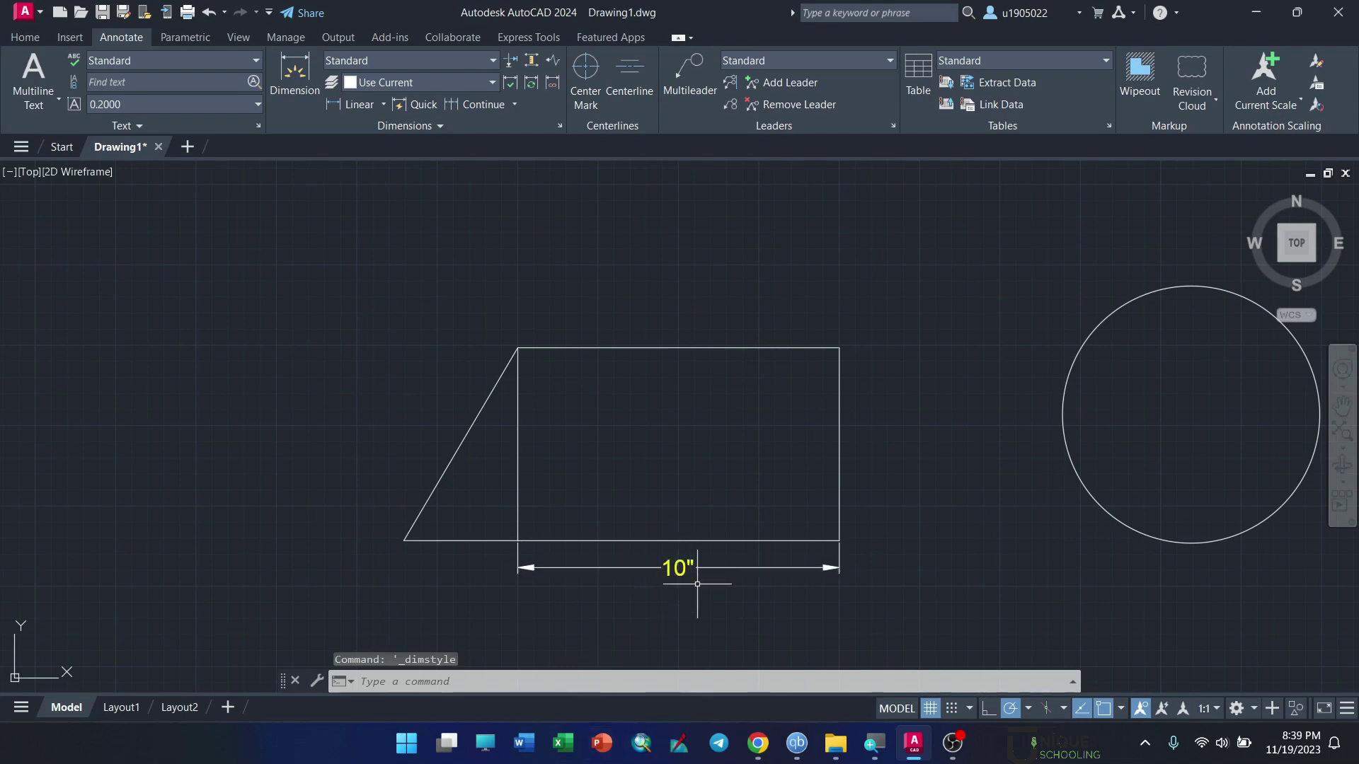
left_click(25, 37)
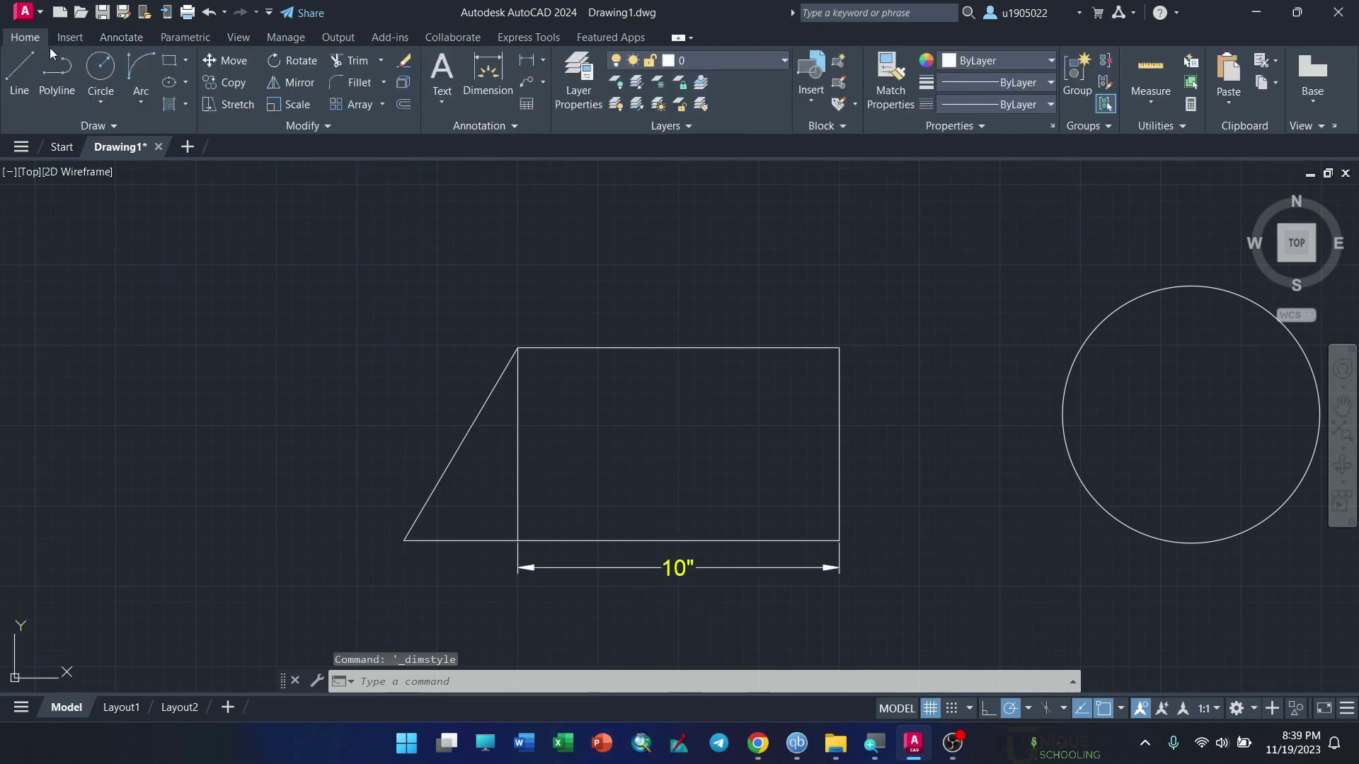
Step: Add a 6" vertical linear dimension from the rectangle's top-right to bottom-right corner, placed on the right
left_click(542, 61)
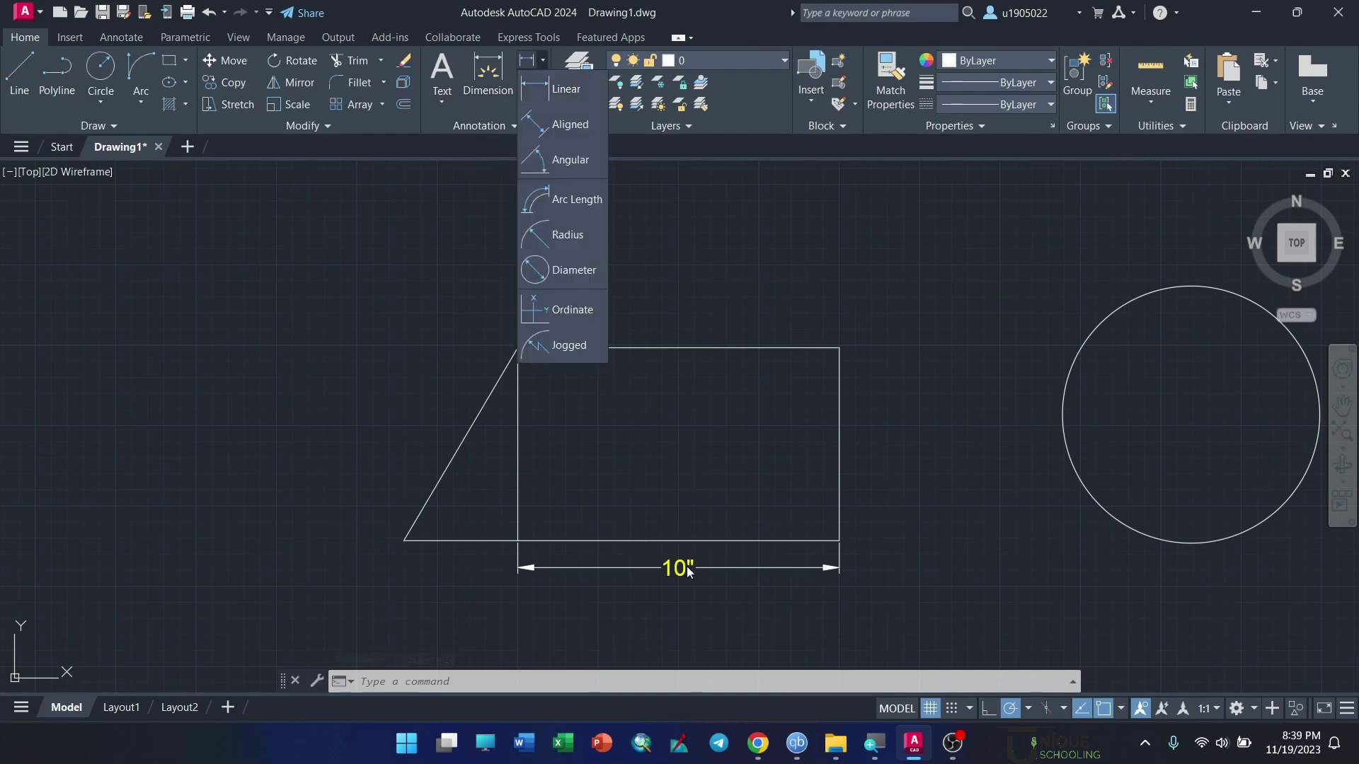
left_click(559, 90)
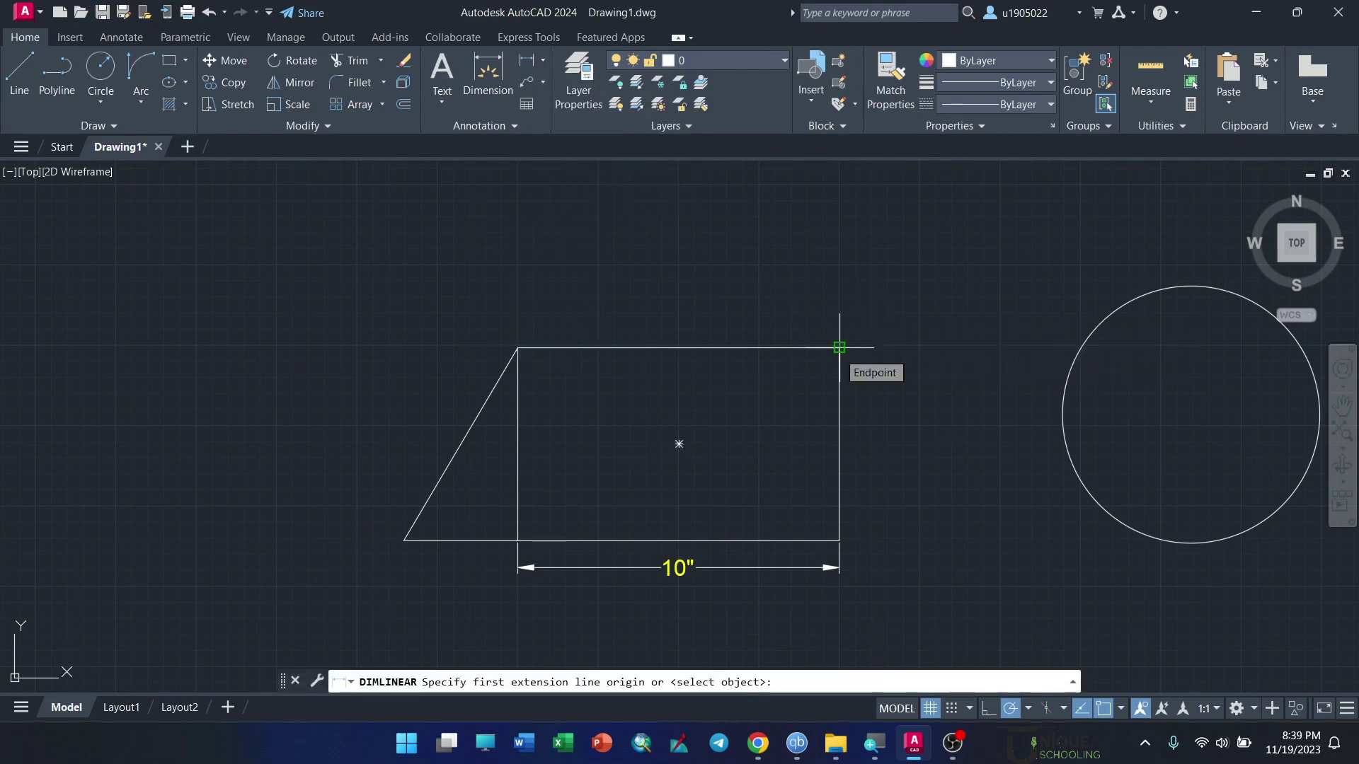
key("Escape")
left_click(543, 62)
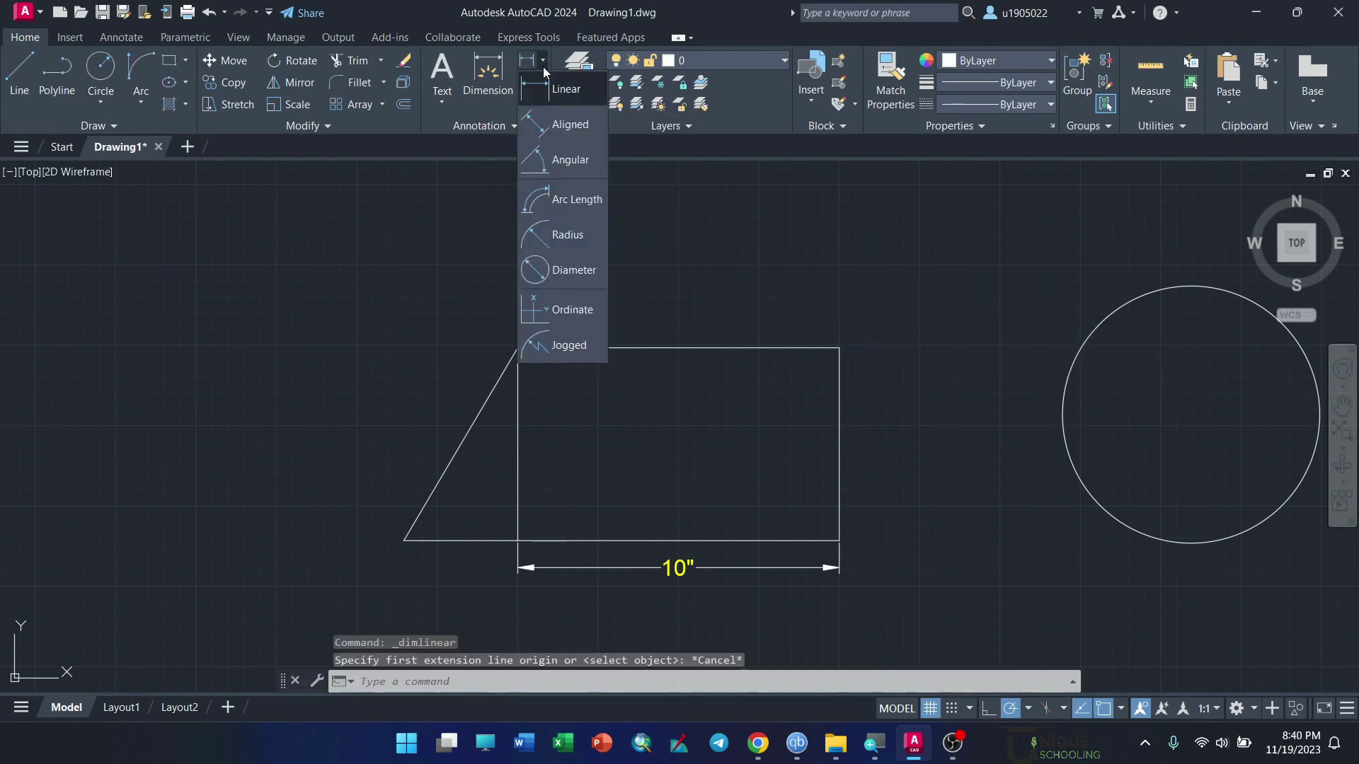
left_click(561, 91)
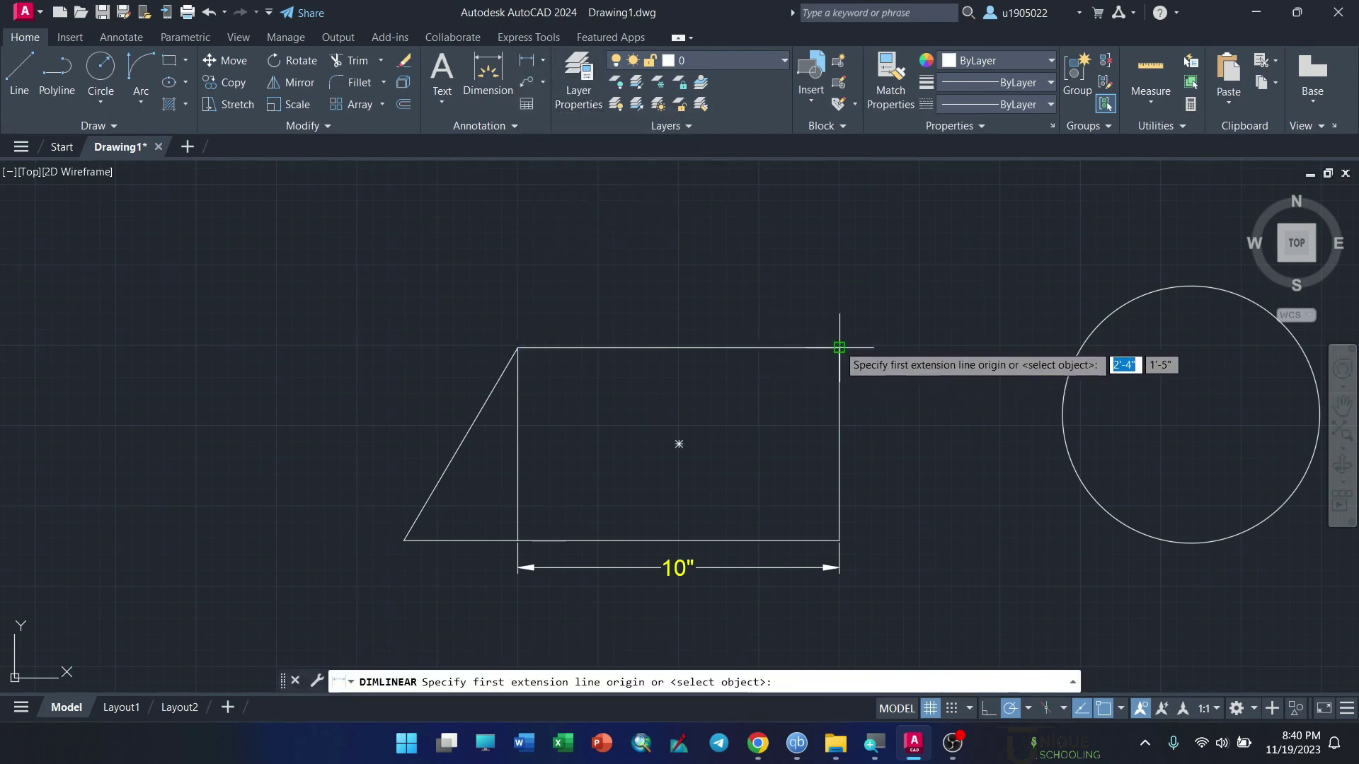
left_click(839, 347)
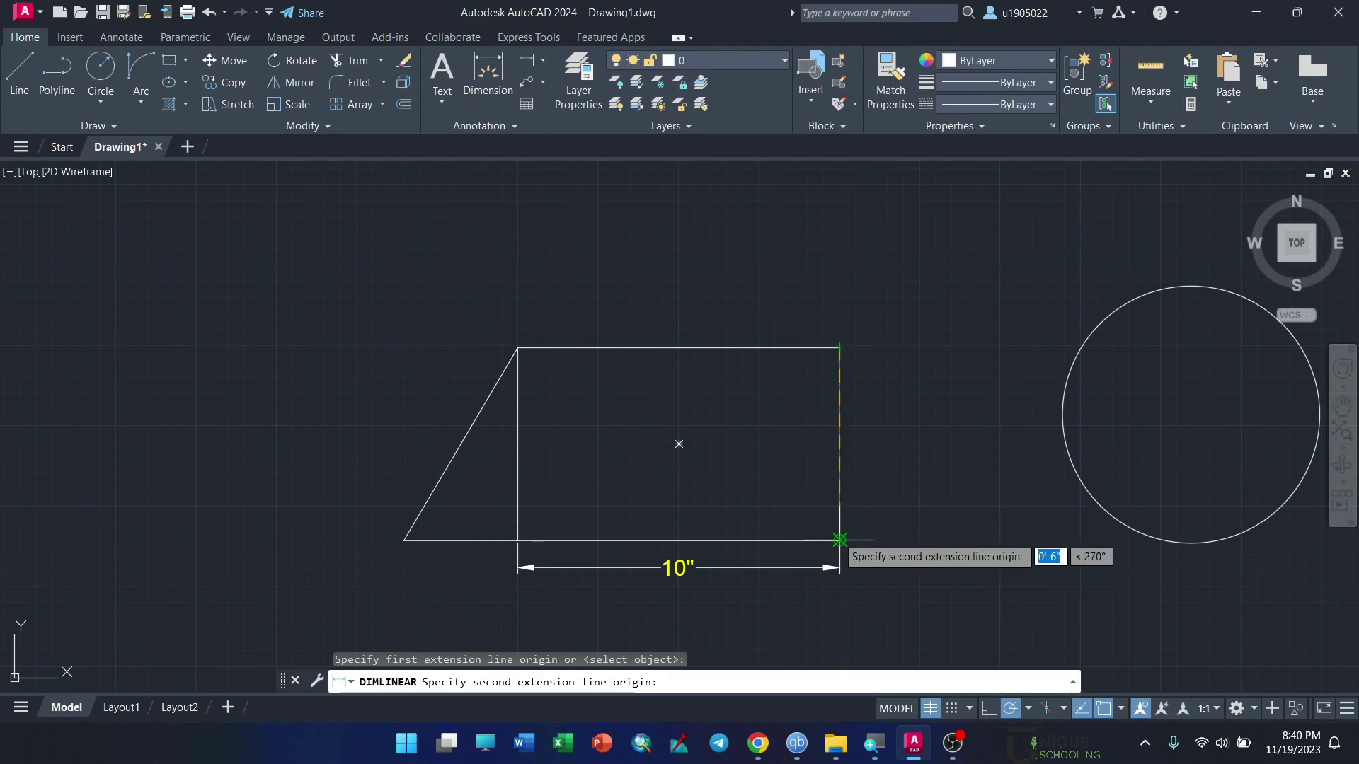
left_click(839, 540)
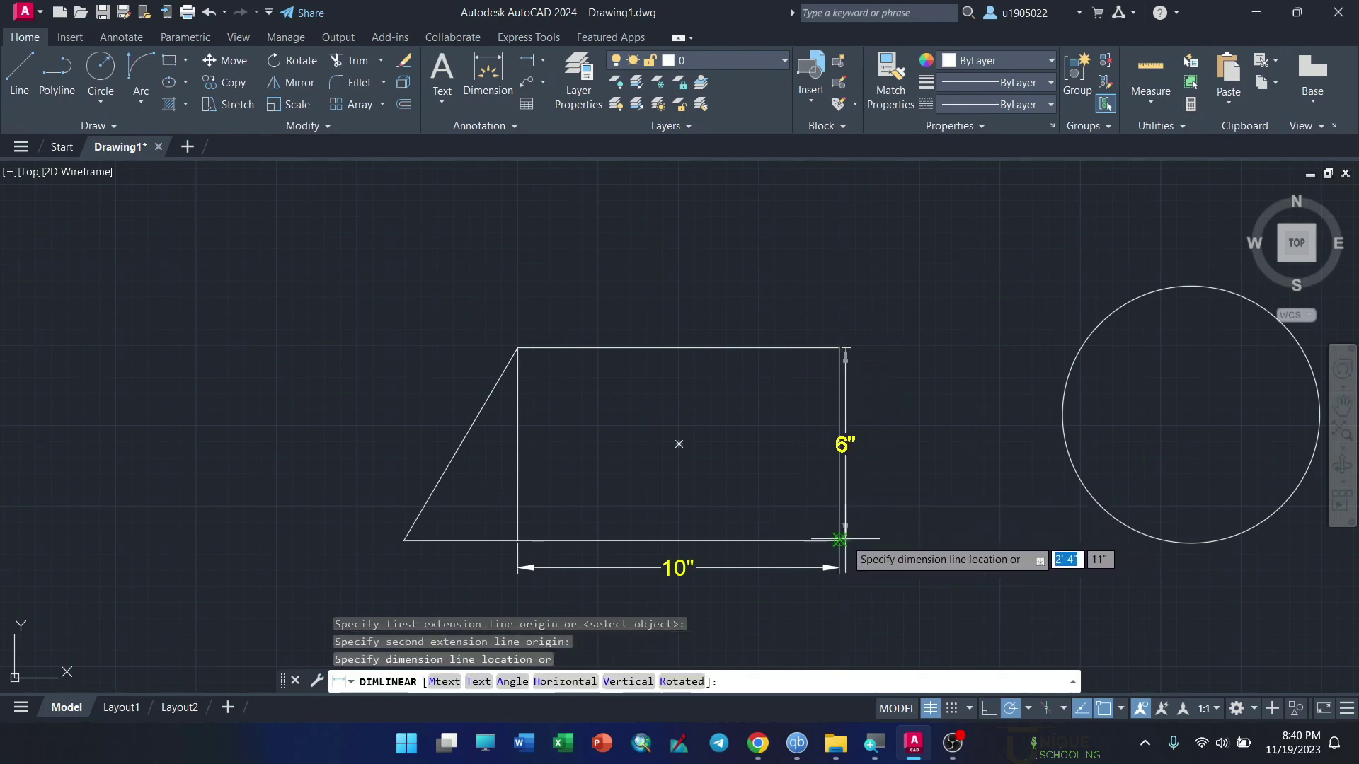
left_click(879, 529)
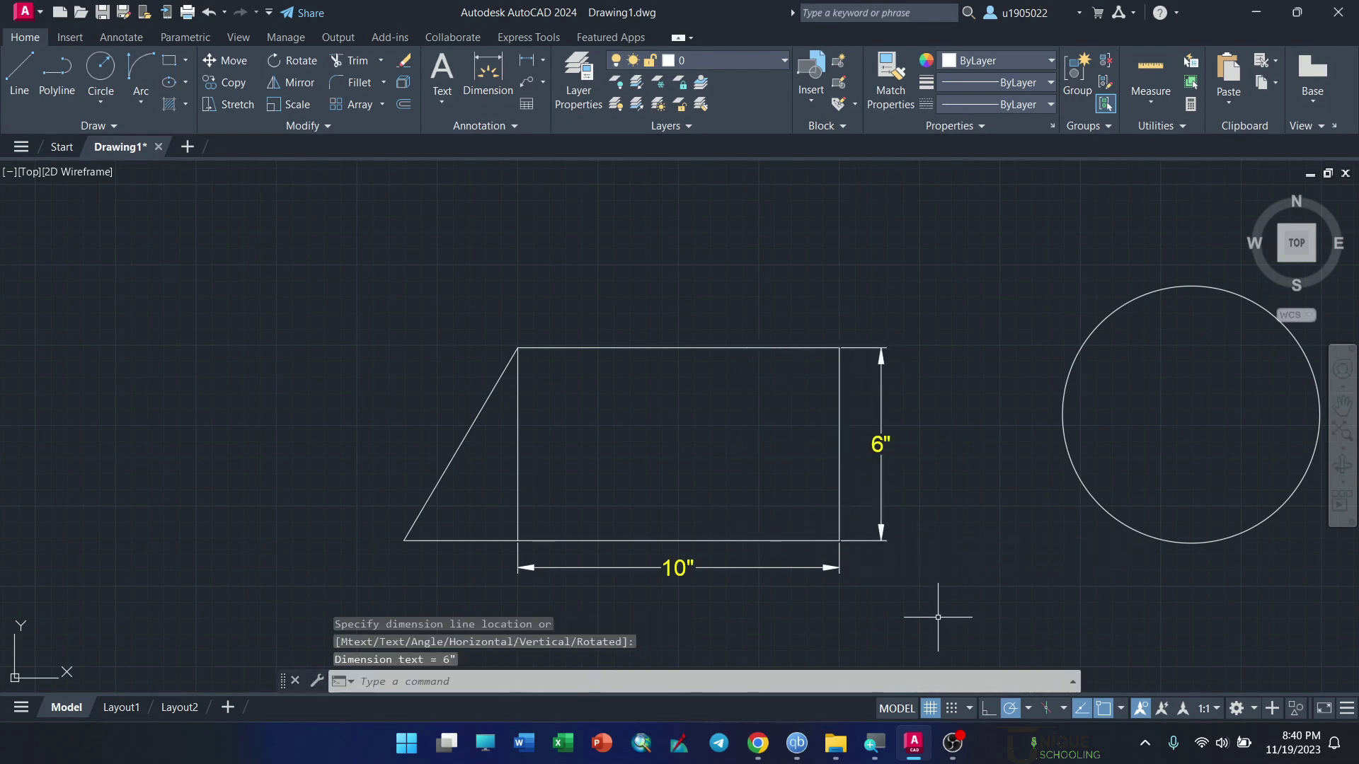
scroll(779, 450, "down", 2)
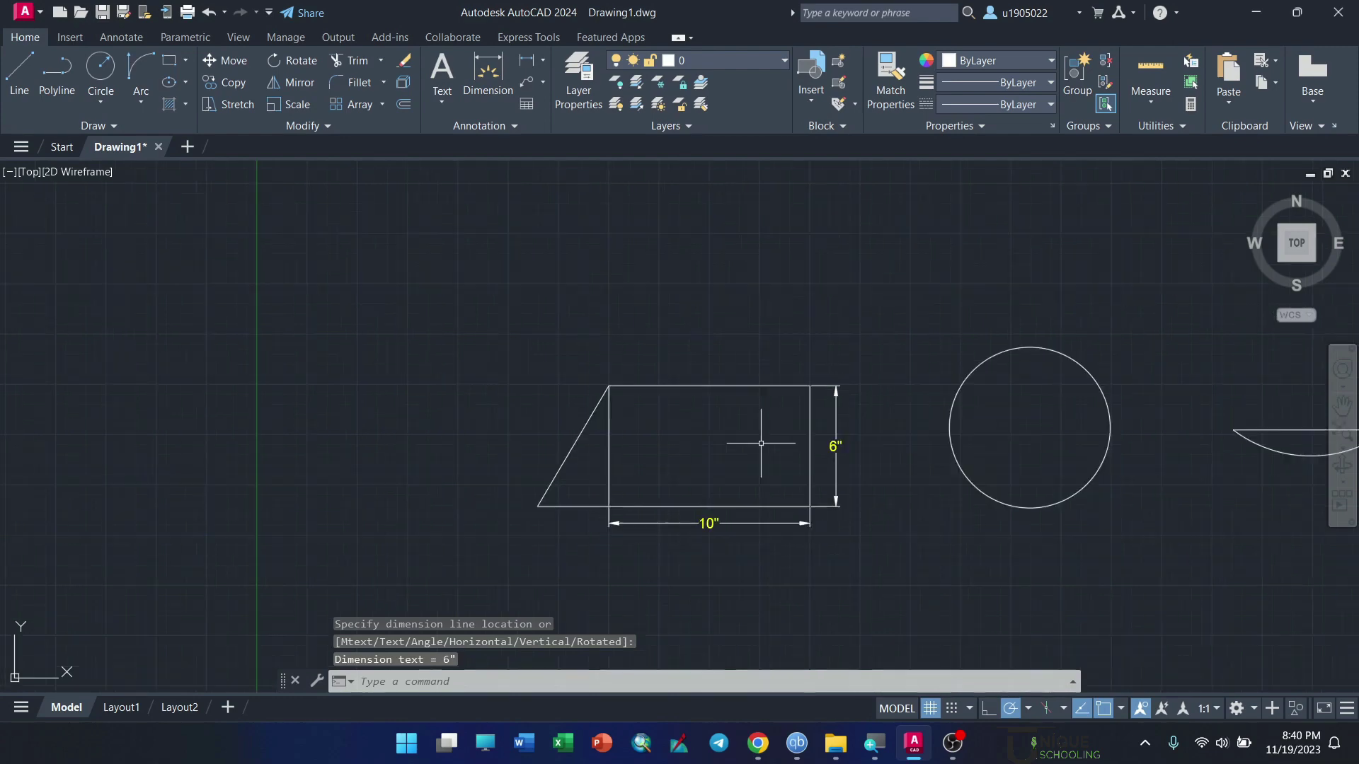
scroll(757, 517, "up", 2)
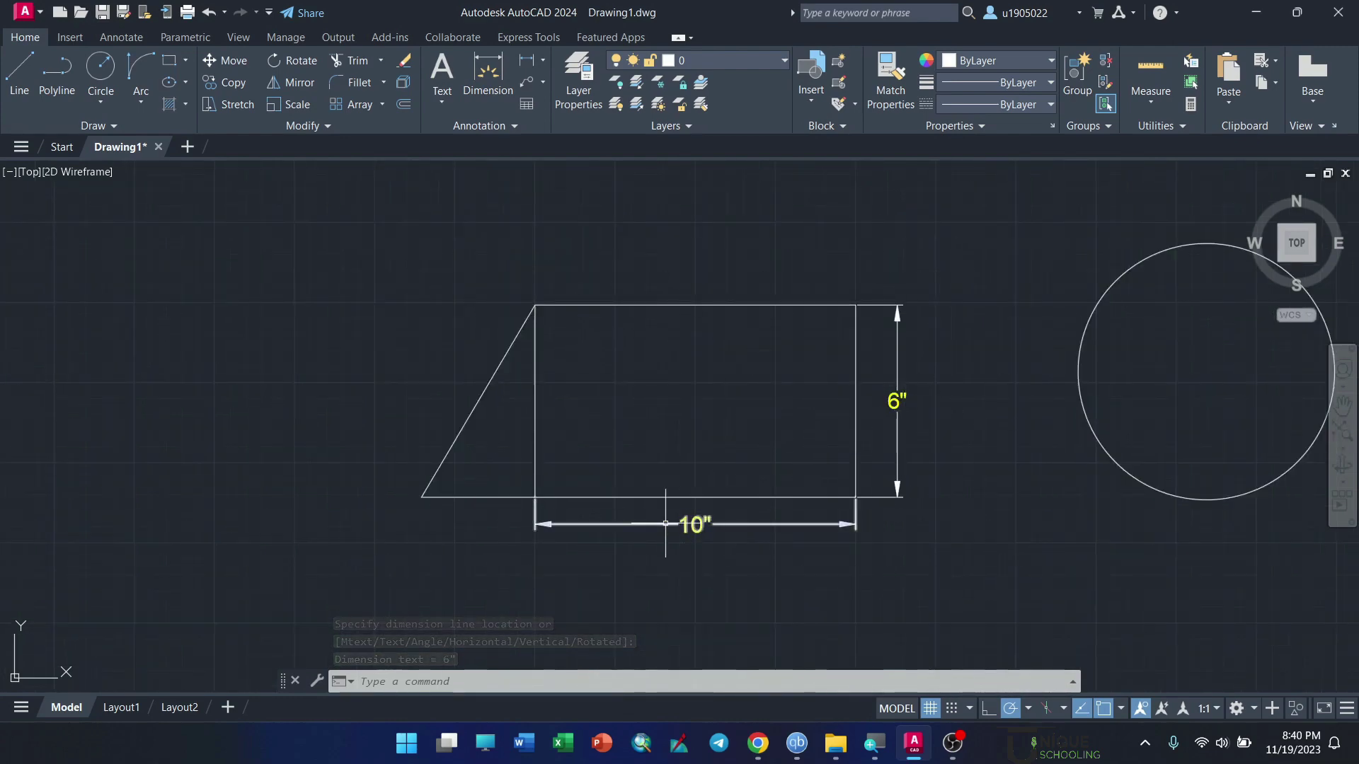
scroll(520, 464, "up", 2)
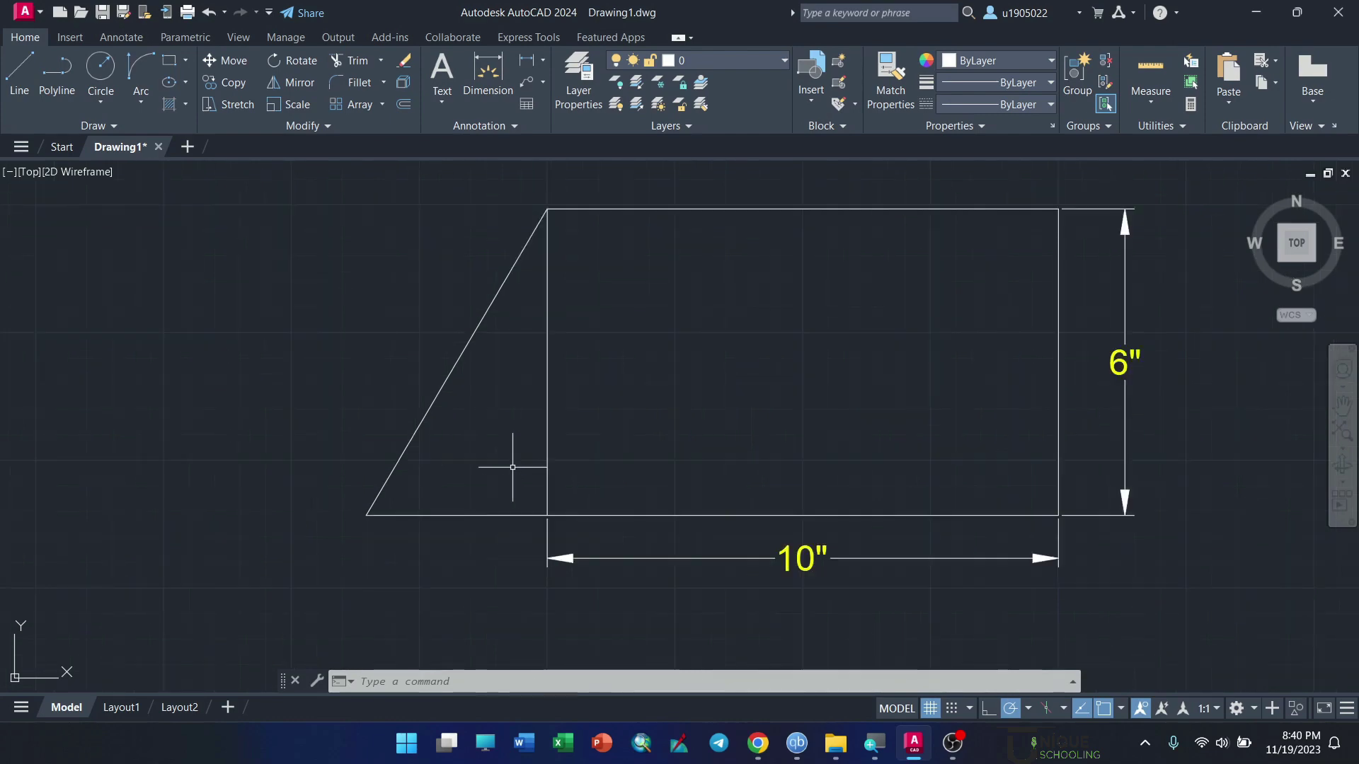
scroll(520, 465, "down", 2)
scroll(520, 464, "up", 2)
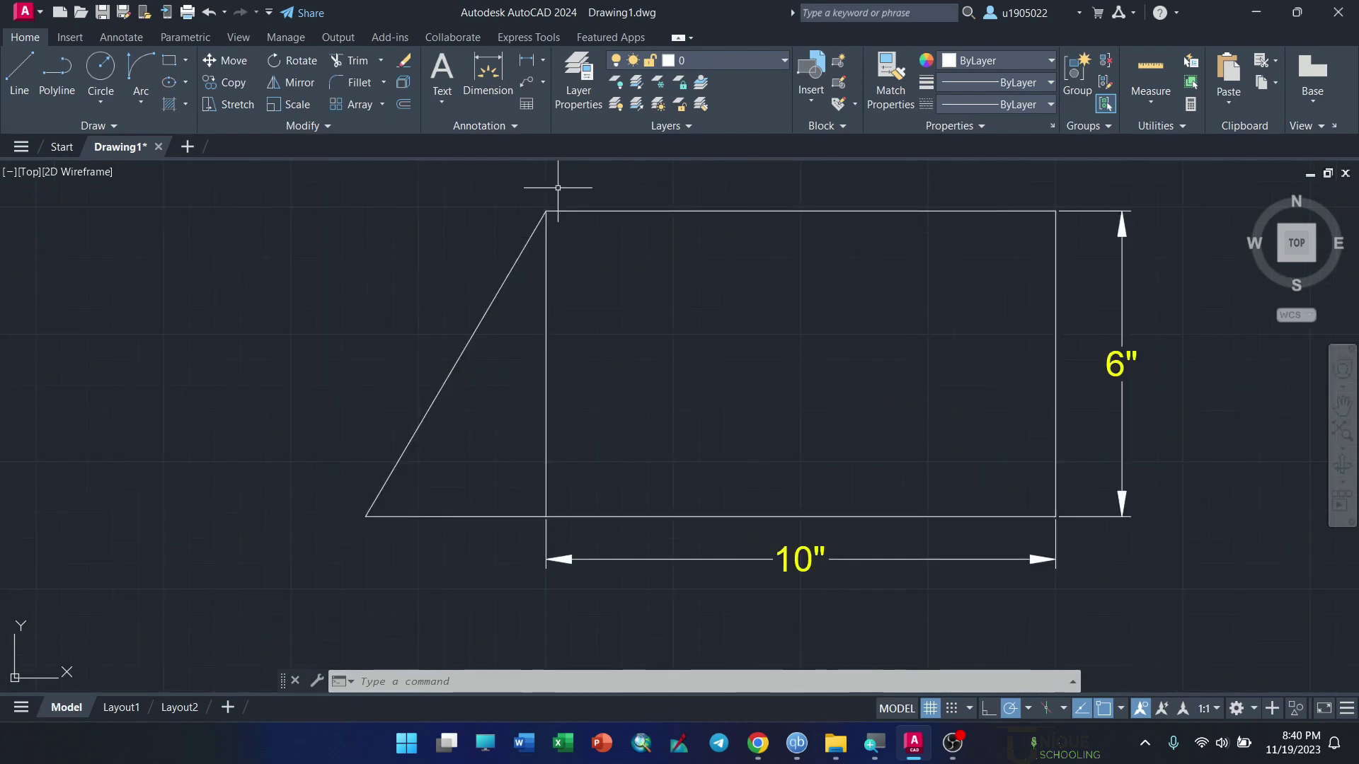
Step: Place a 7" aligned dimension along the triangle's slanted edge
left_click(544, 61)
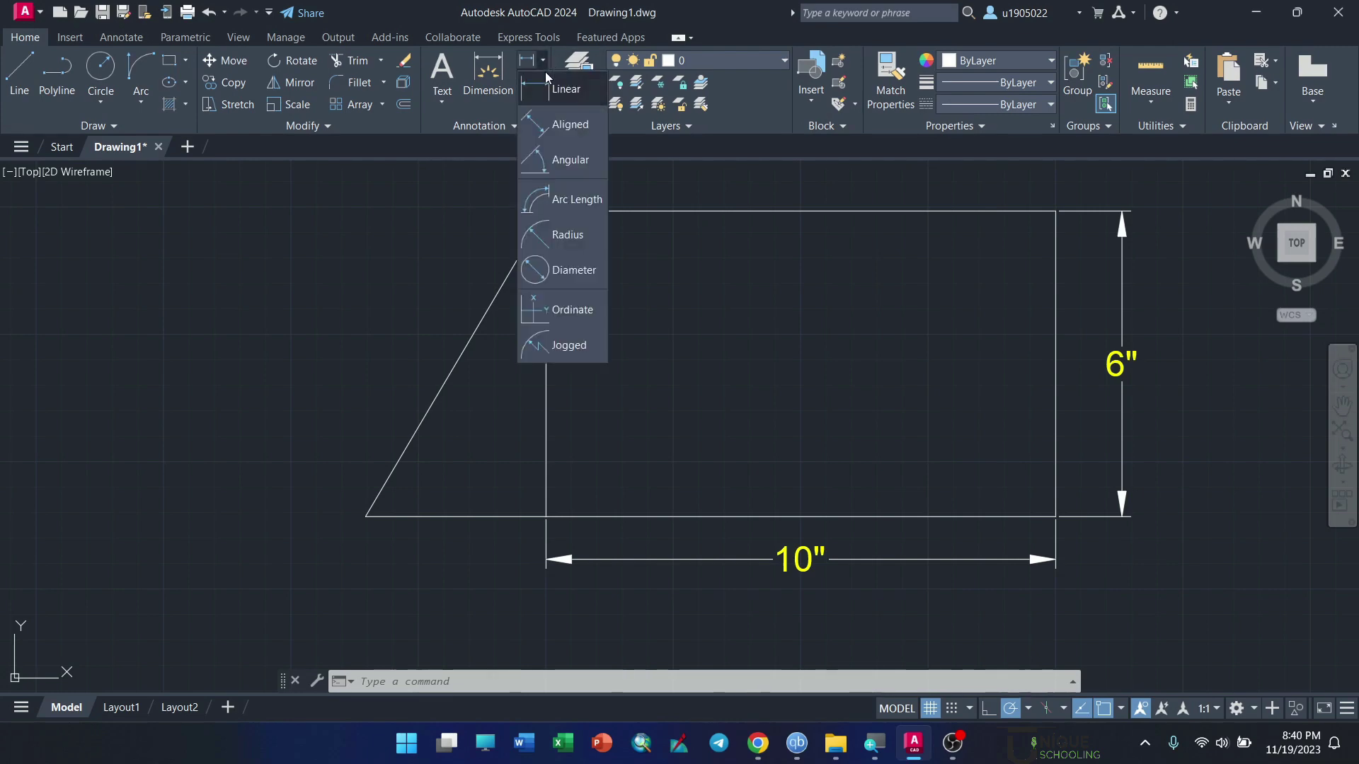
left_click(567, 126)
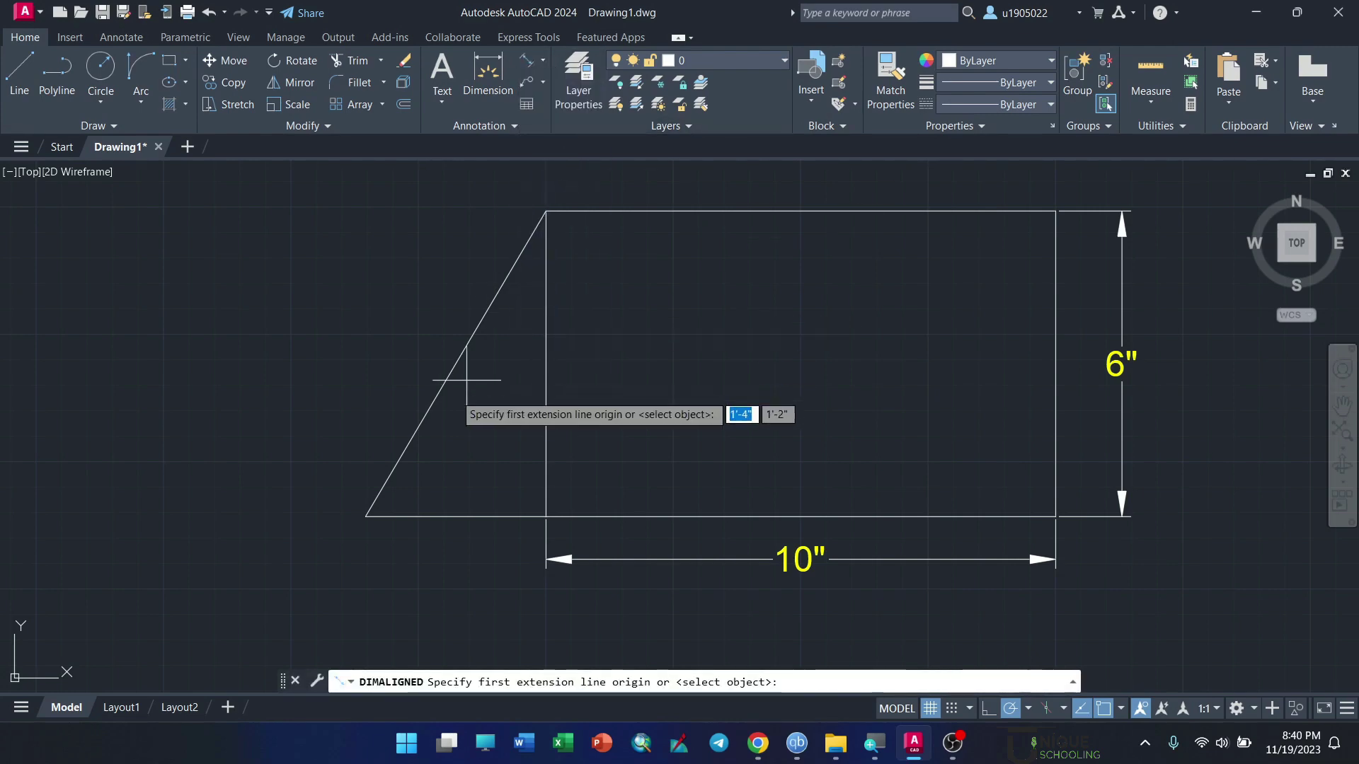
left_click(366, 511)
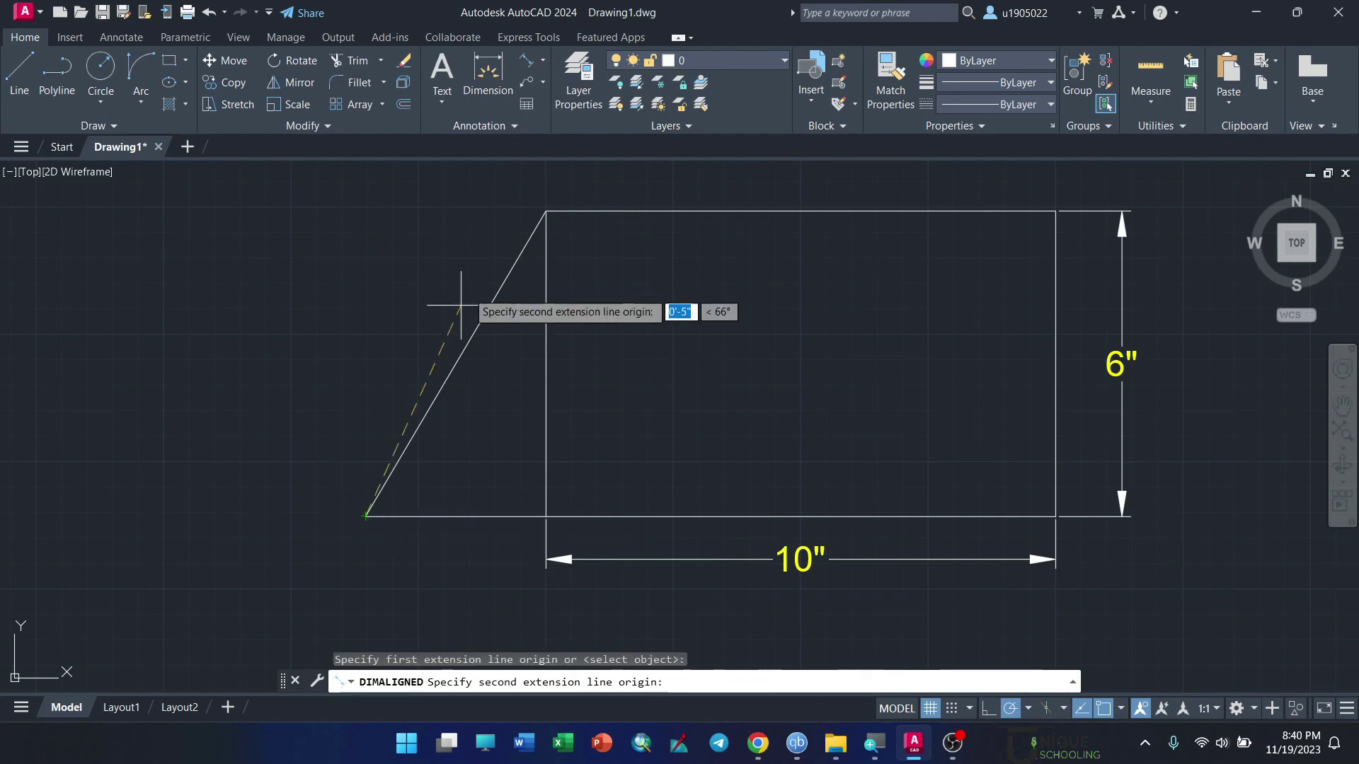
left_click(545, 210)
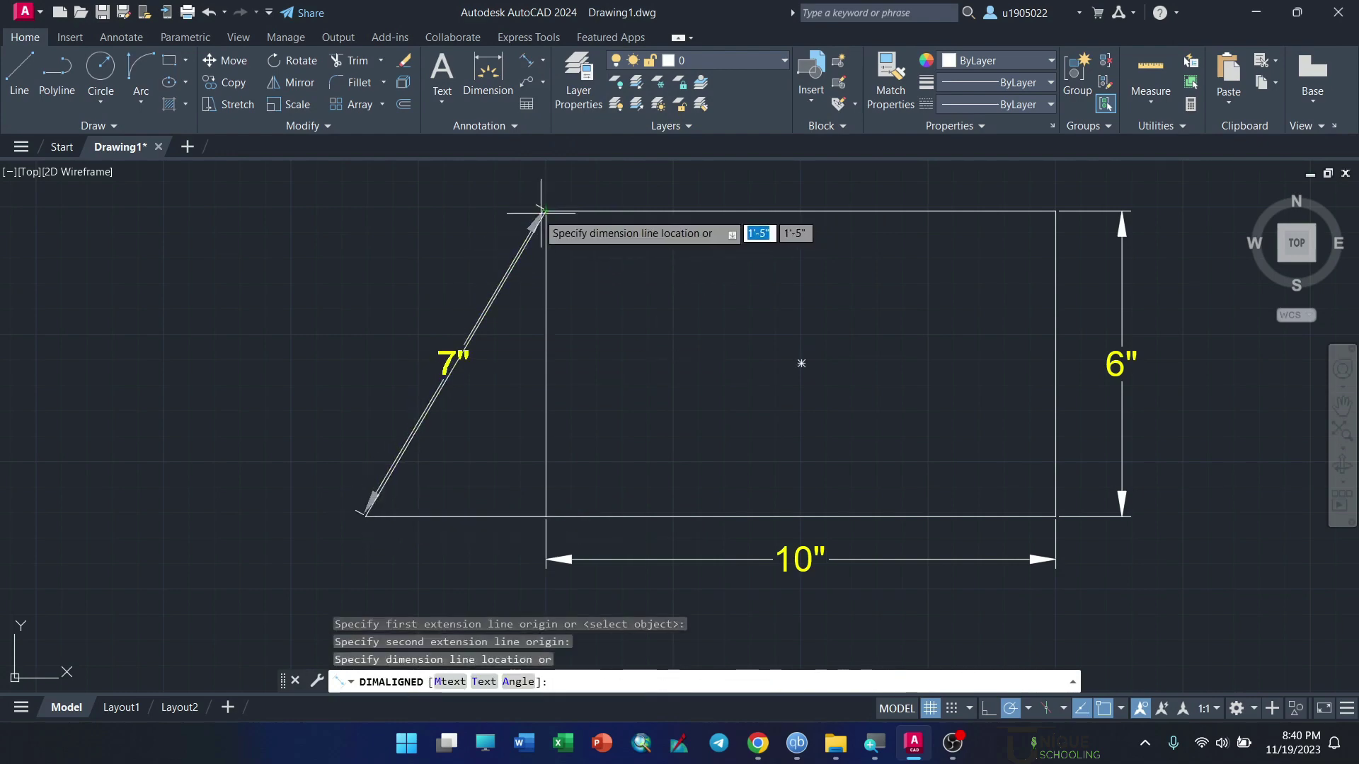
left_click(482, 200)
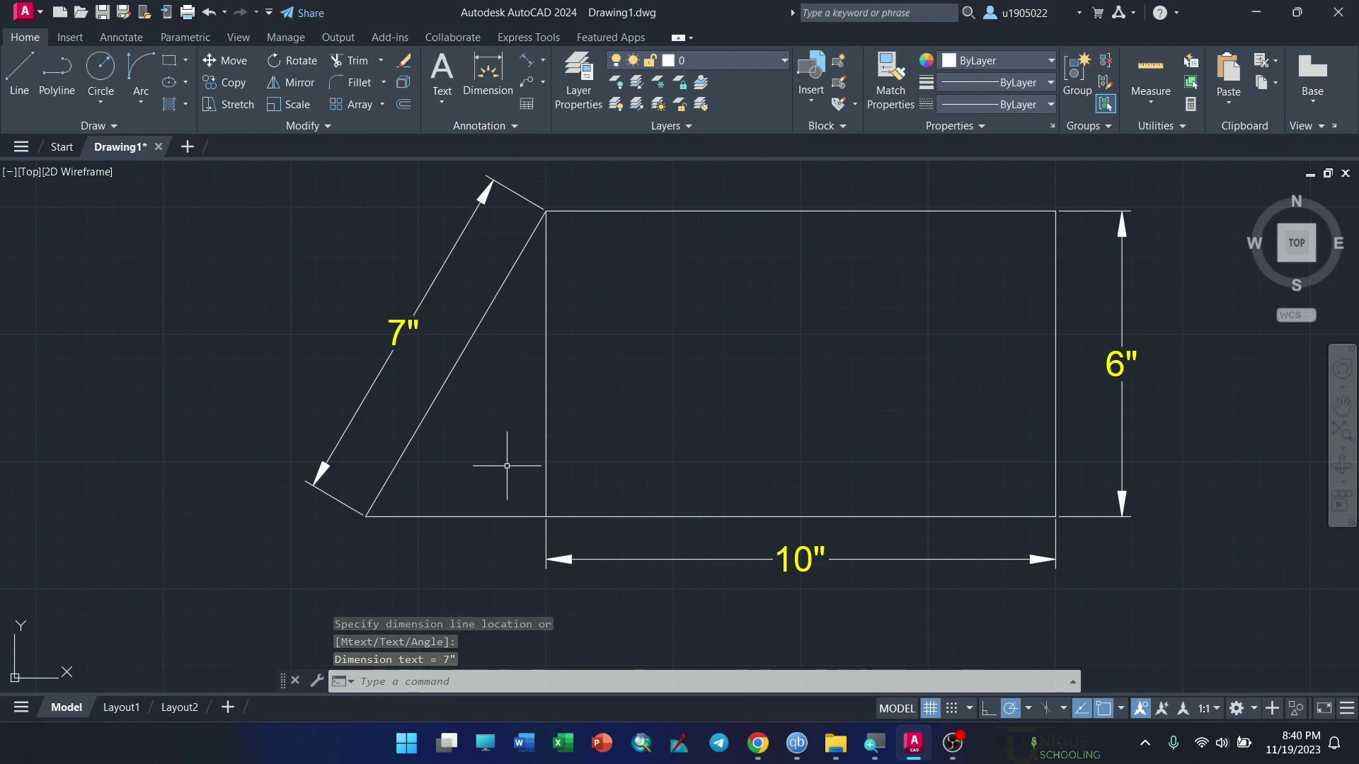
left_click(545, 62)
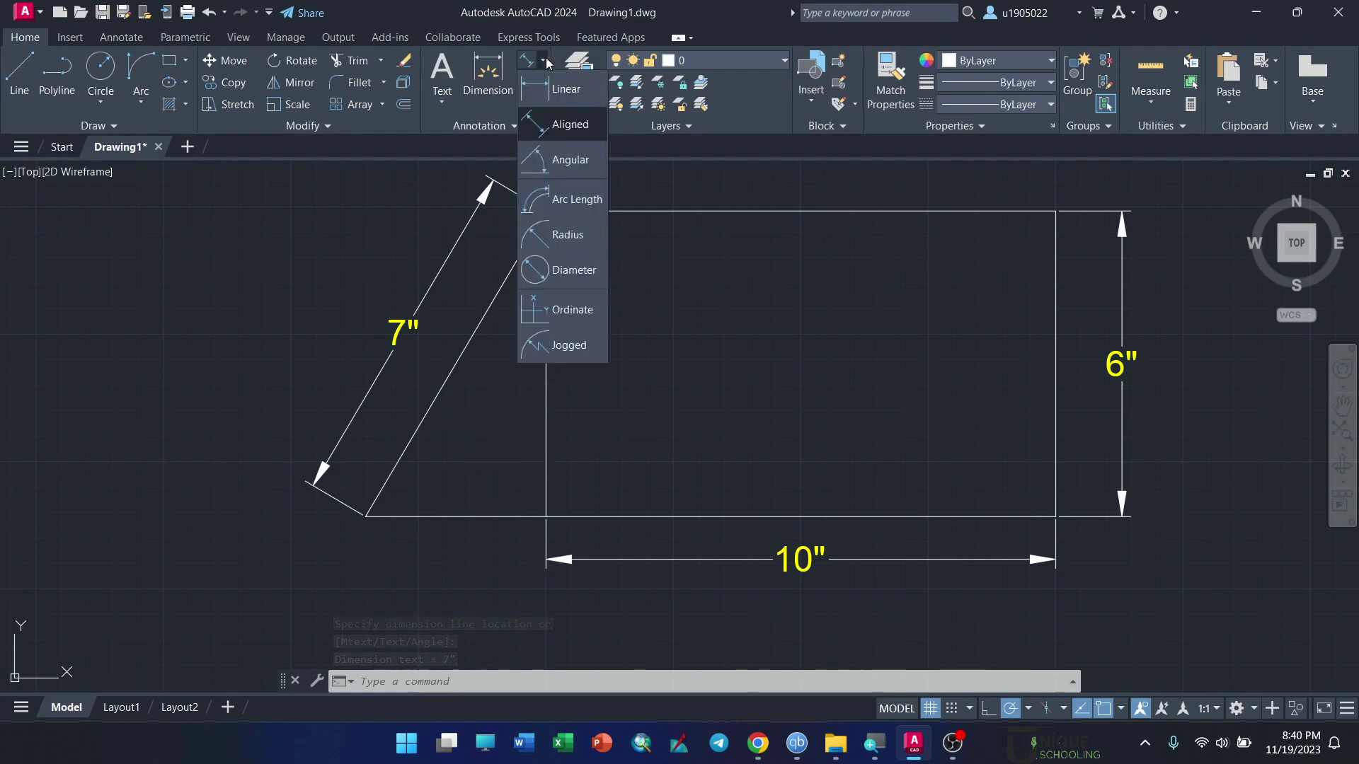
Step: Add a 59° angular dimension between the triangle's slanted and bottom edges, placed inside the corner
left_click(561, 165)
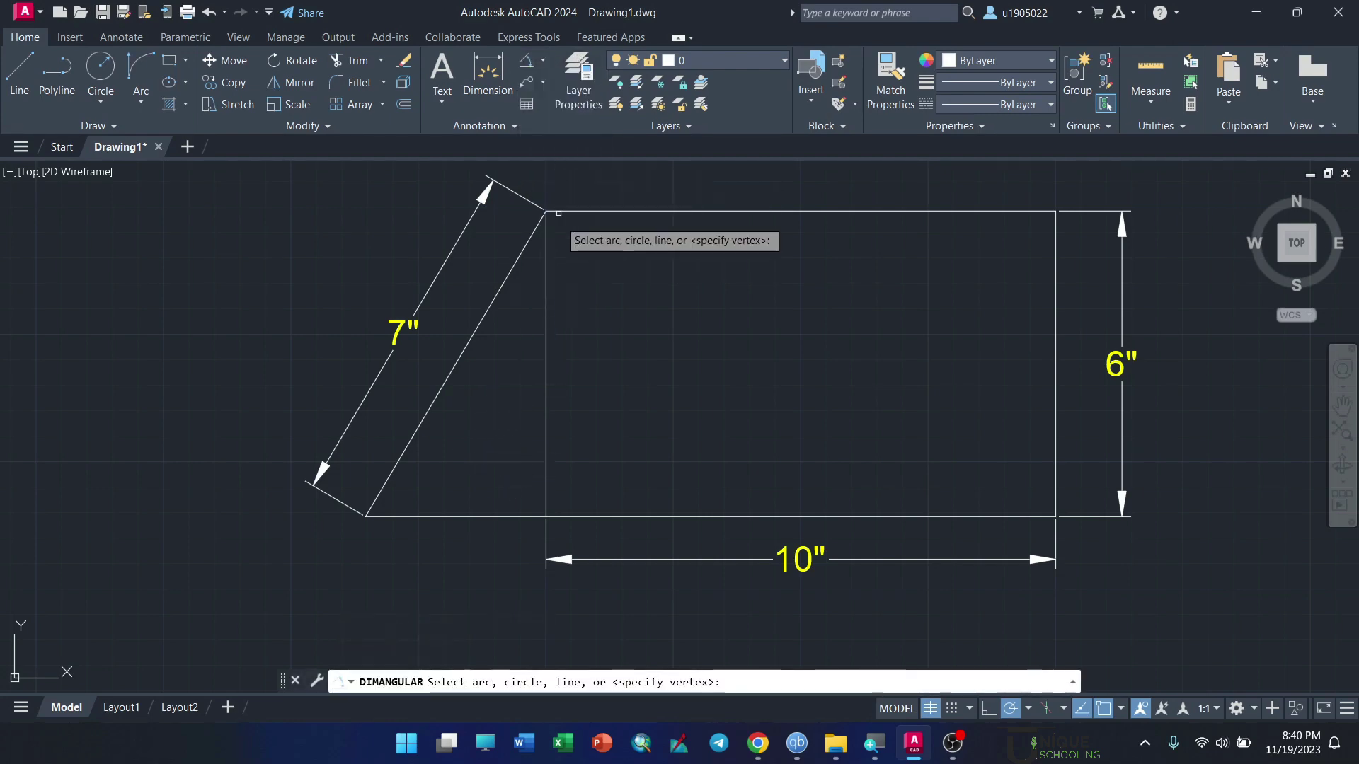
left_click(469, 349)
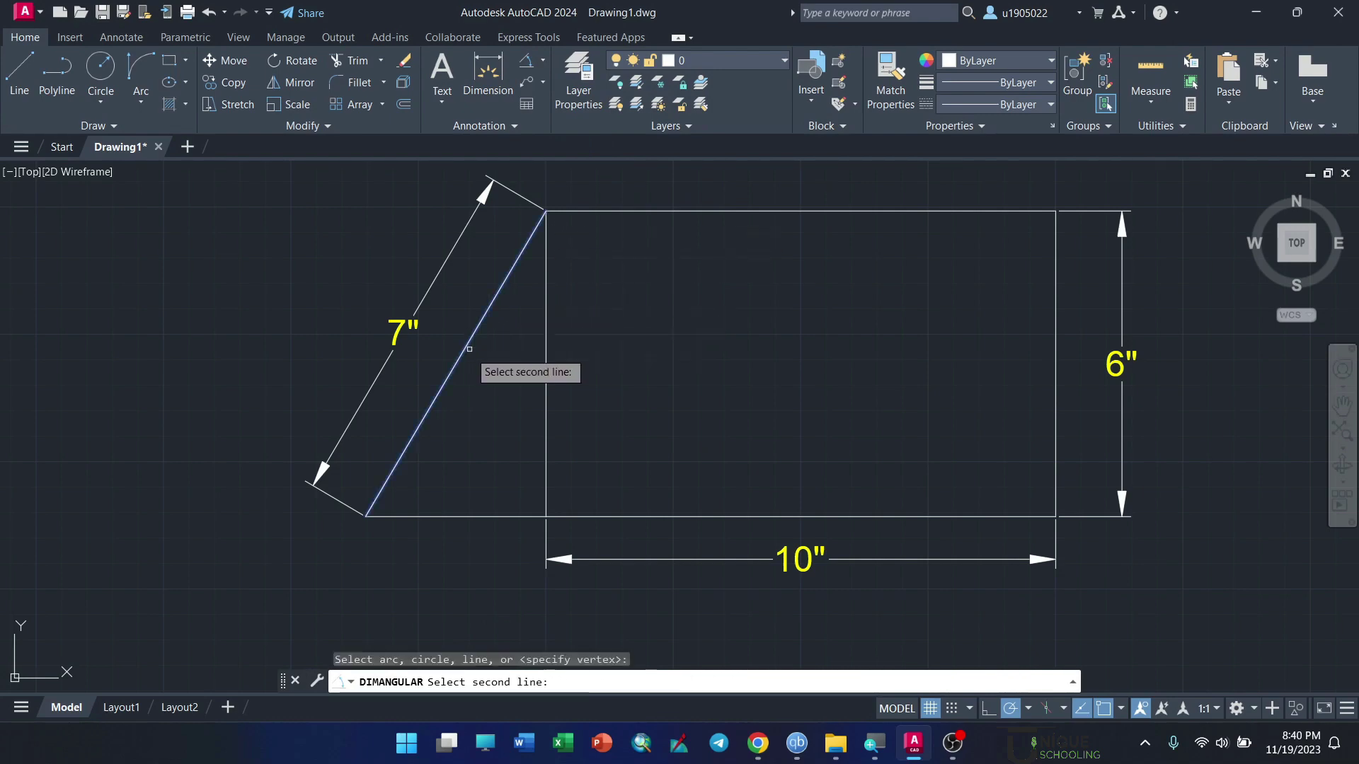
left_click(465, 516)
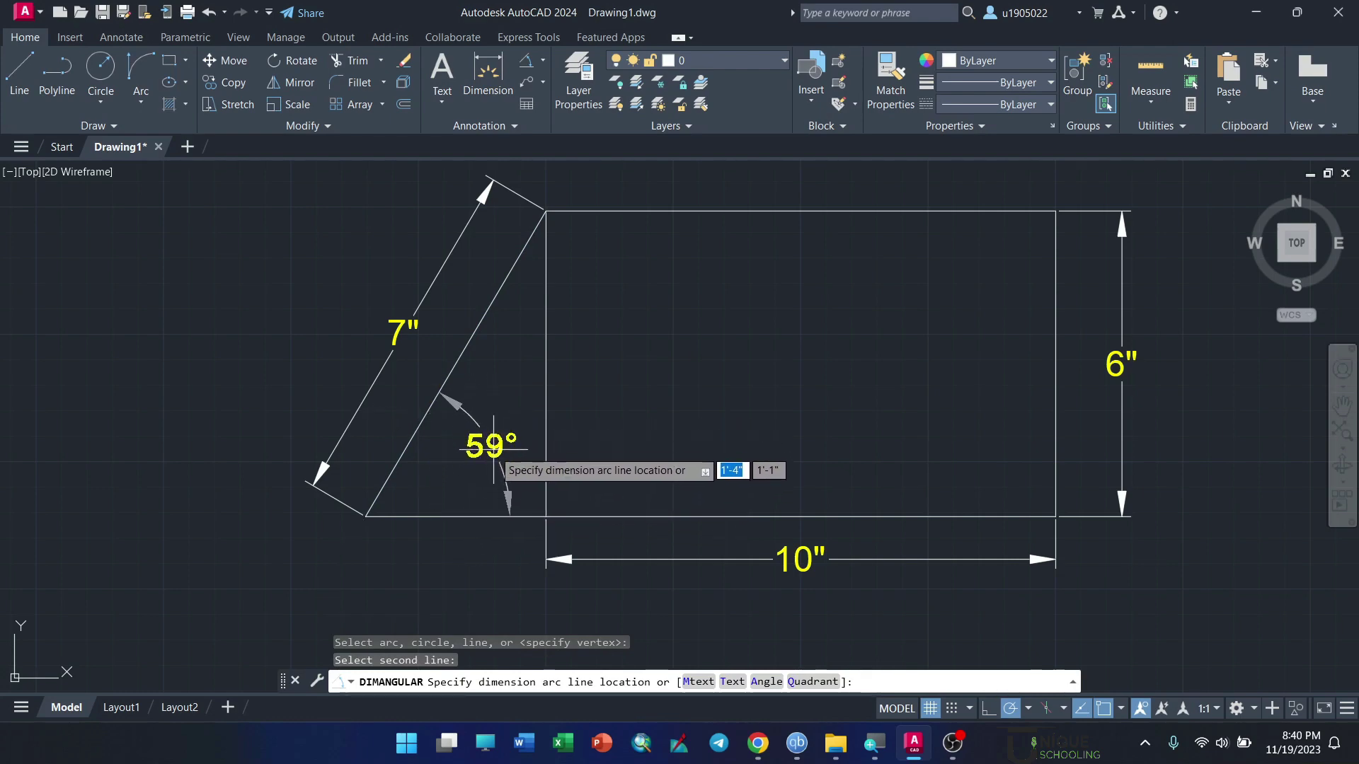
key("Escape")
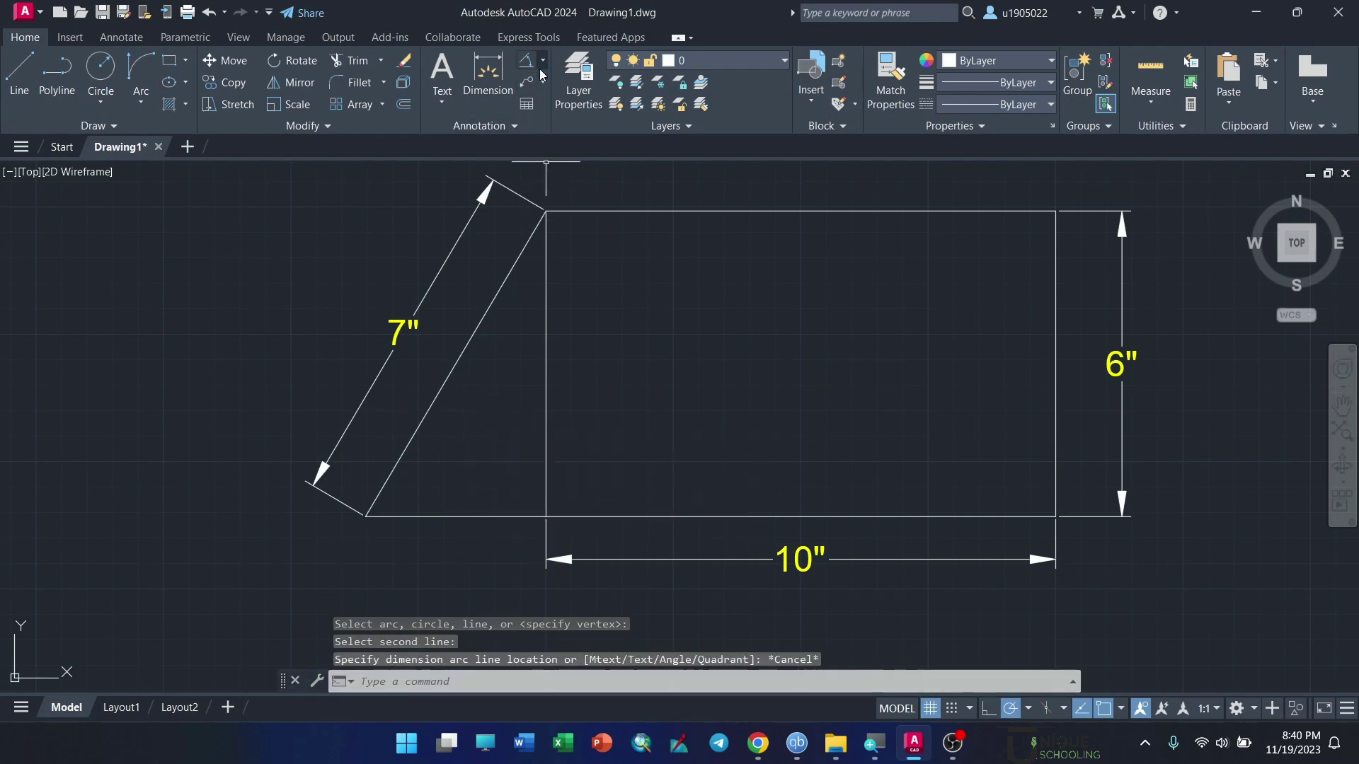
left_click(542, 67)
left_click(555, 160)
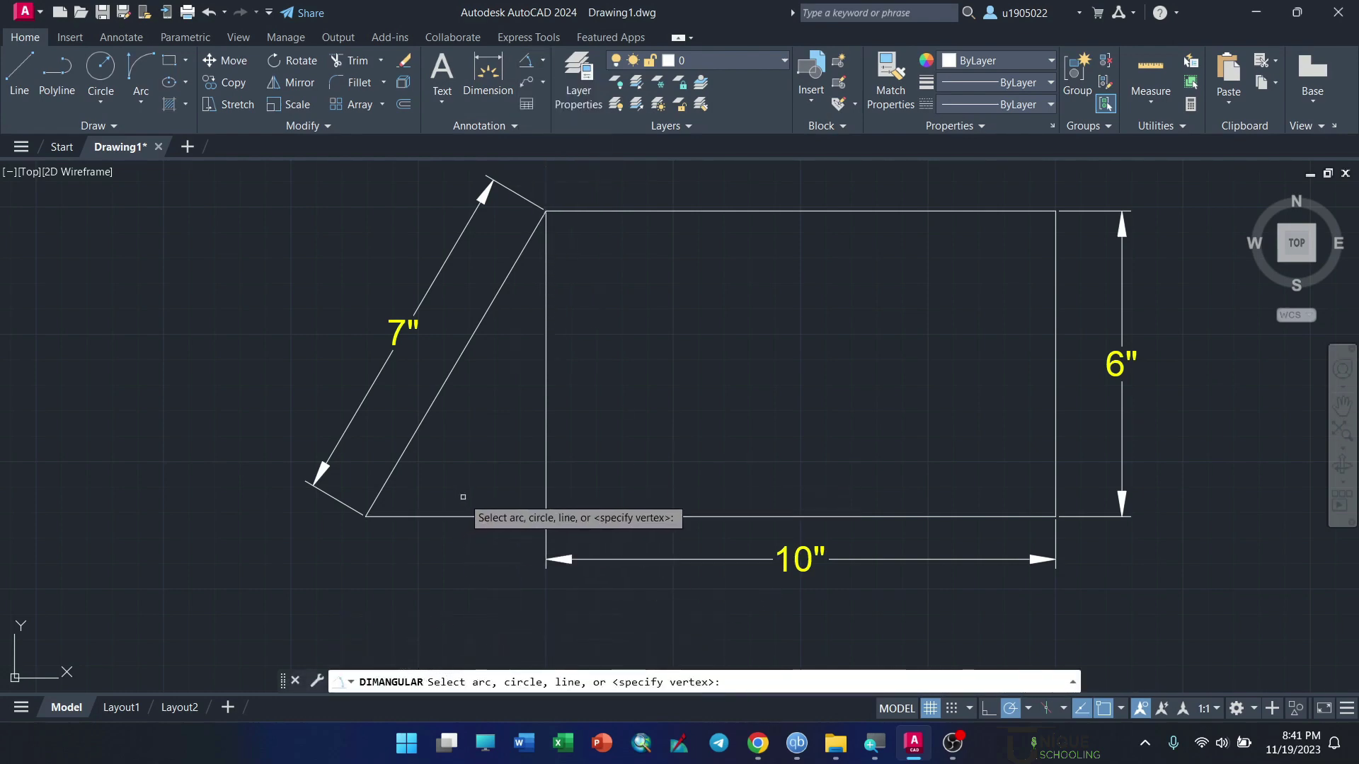
left_click(421, 422)
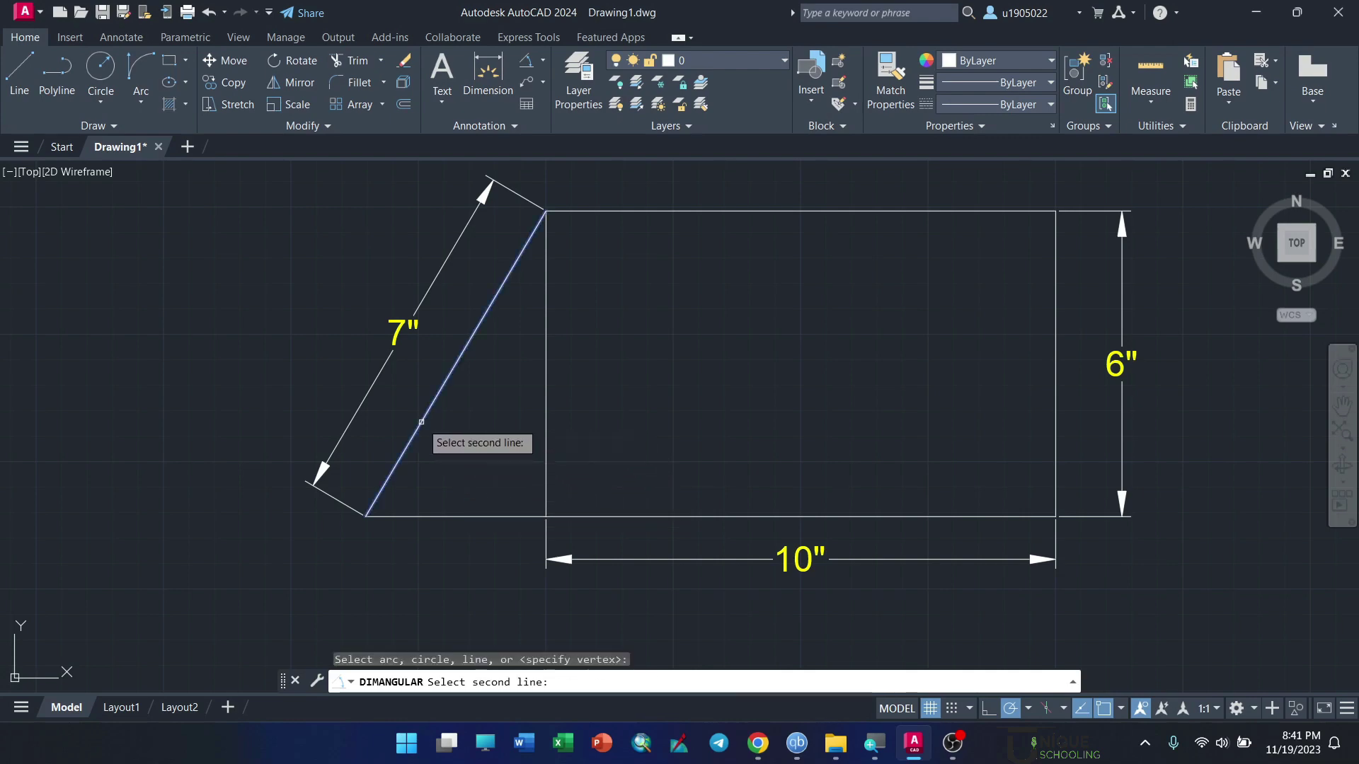
left_click(471, 516)
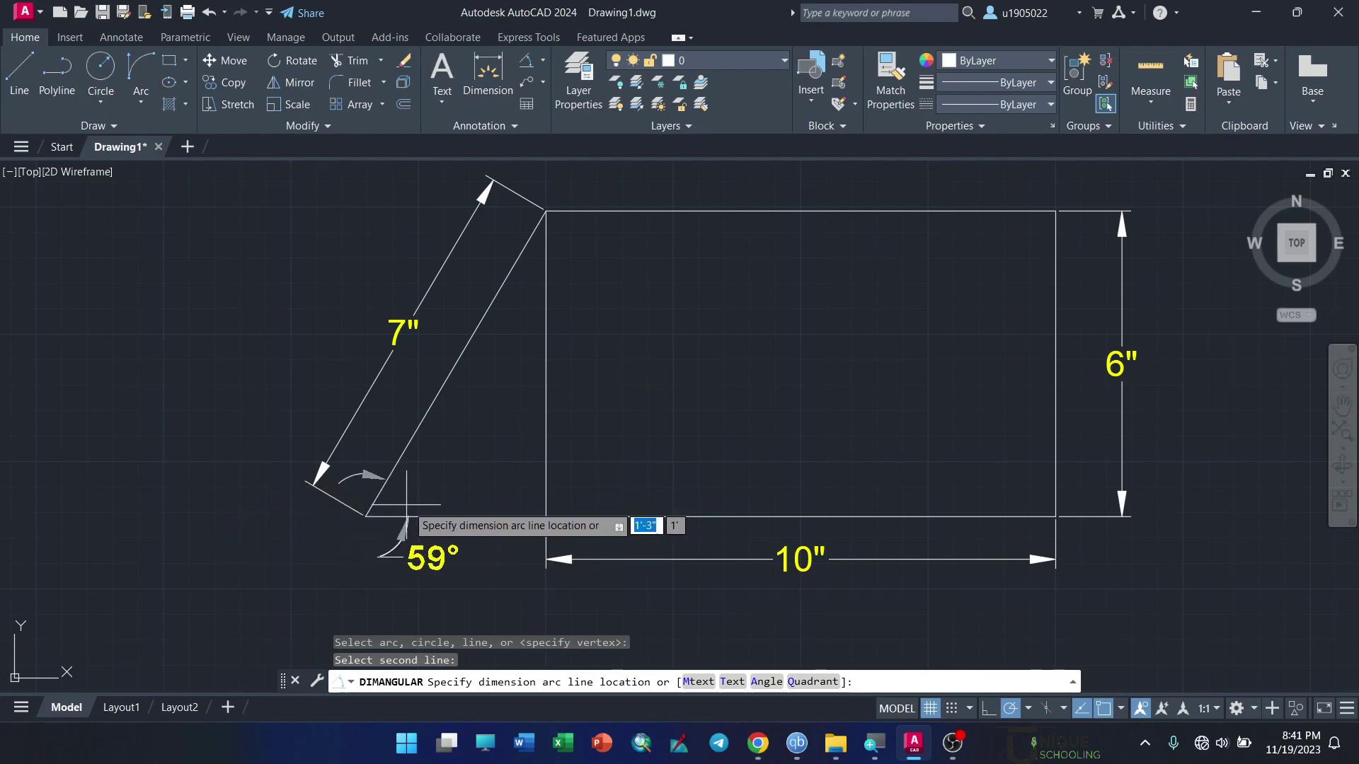
left_click(489, 437)
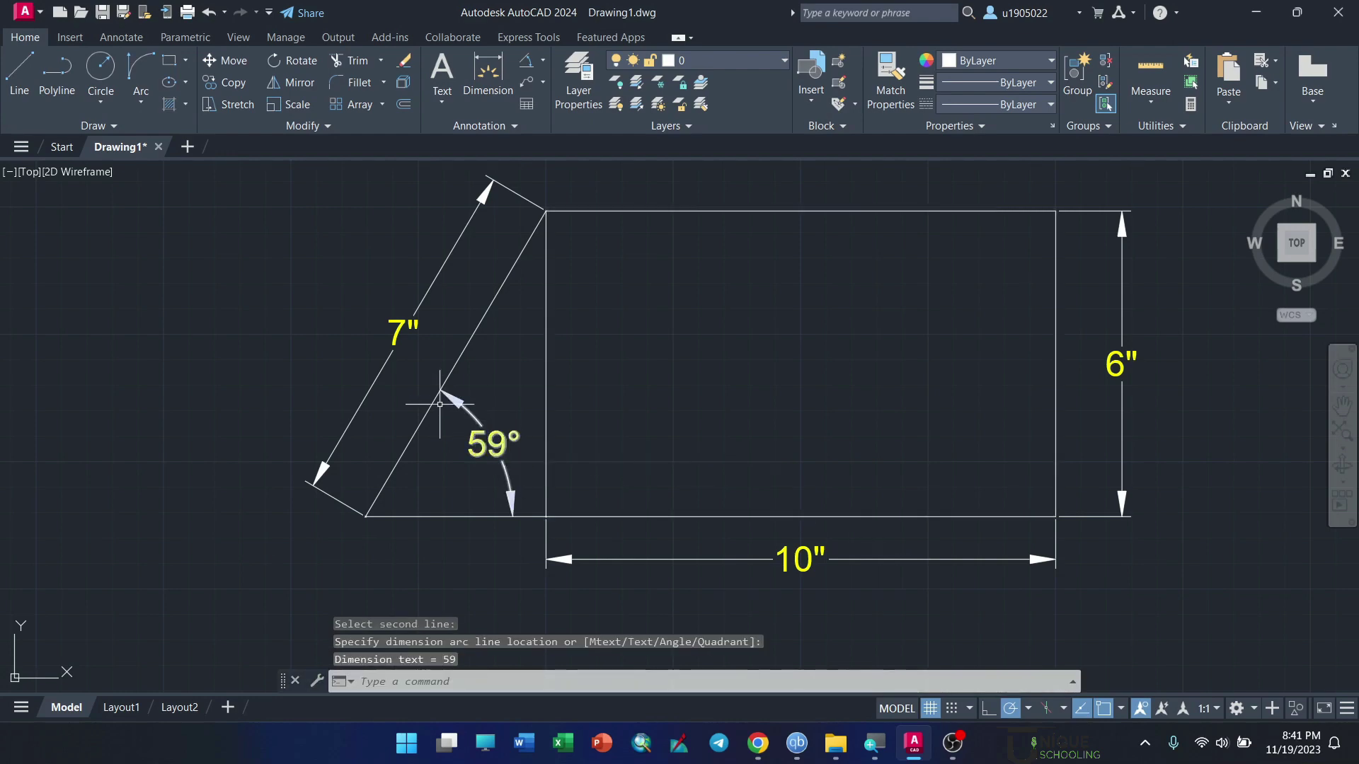
scroll(91, 390, "down", 1)
scroll(213, 370, "up", 1)
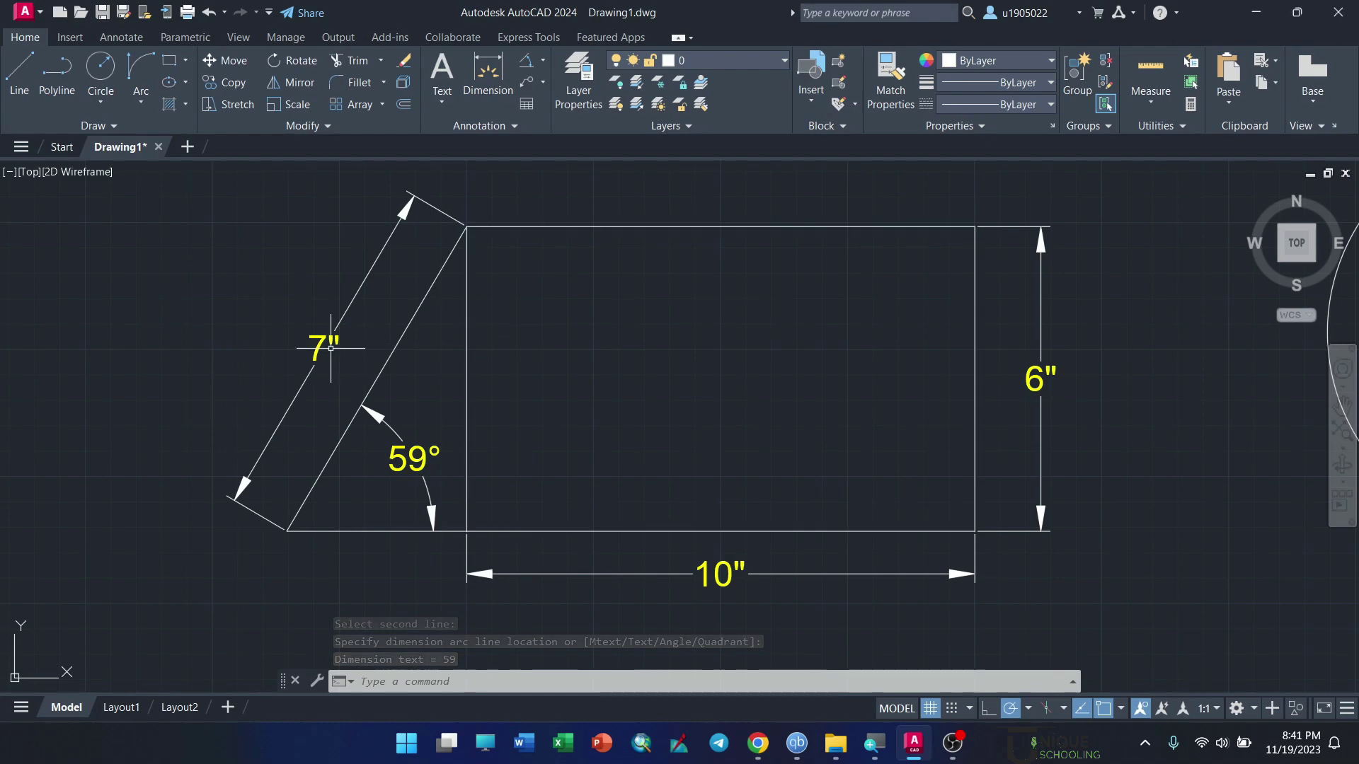
scroll(261, 343, "down", 1)
scroll(403, 352, "down", 1)
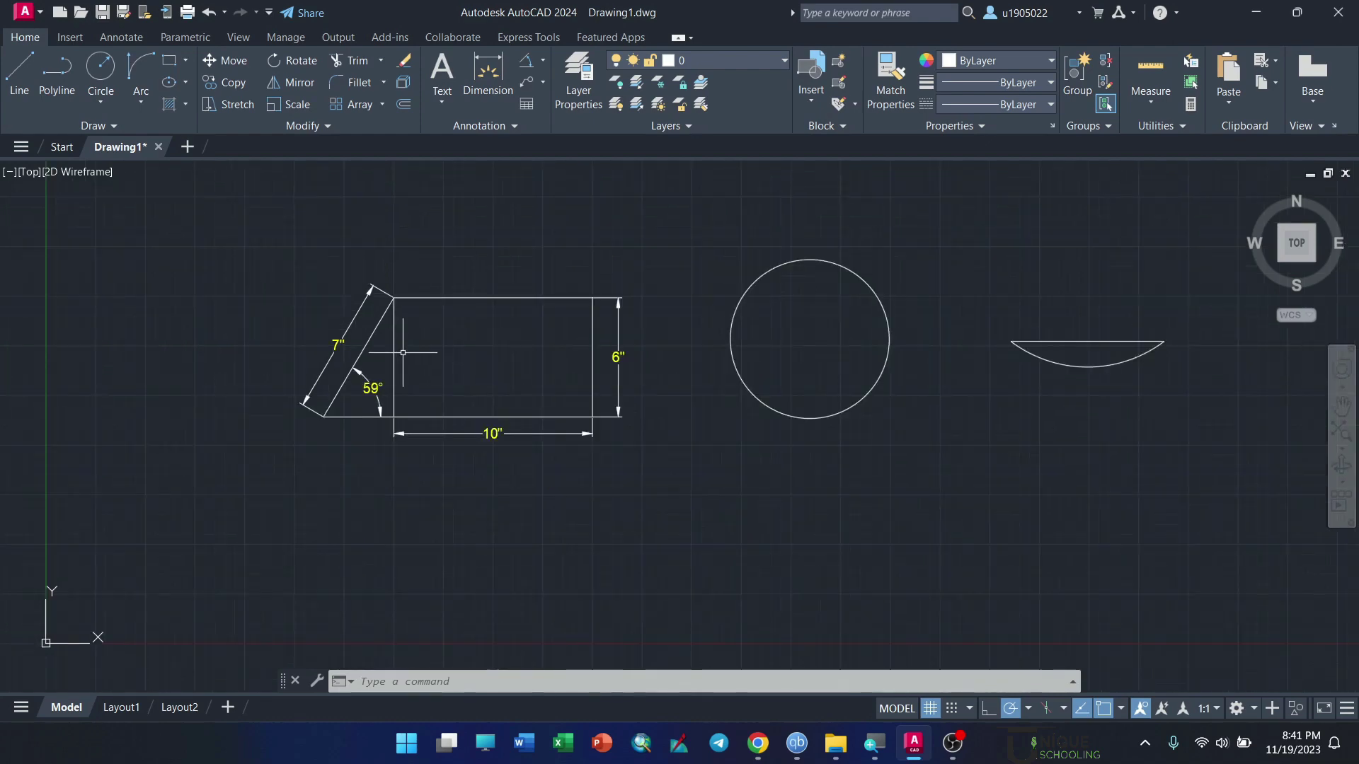
scroll(644, 286, "up", 2)
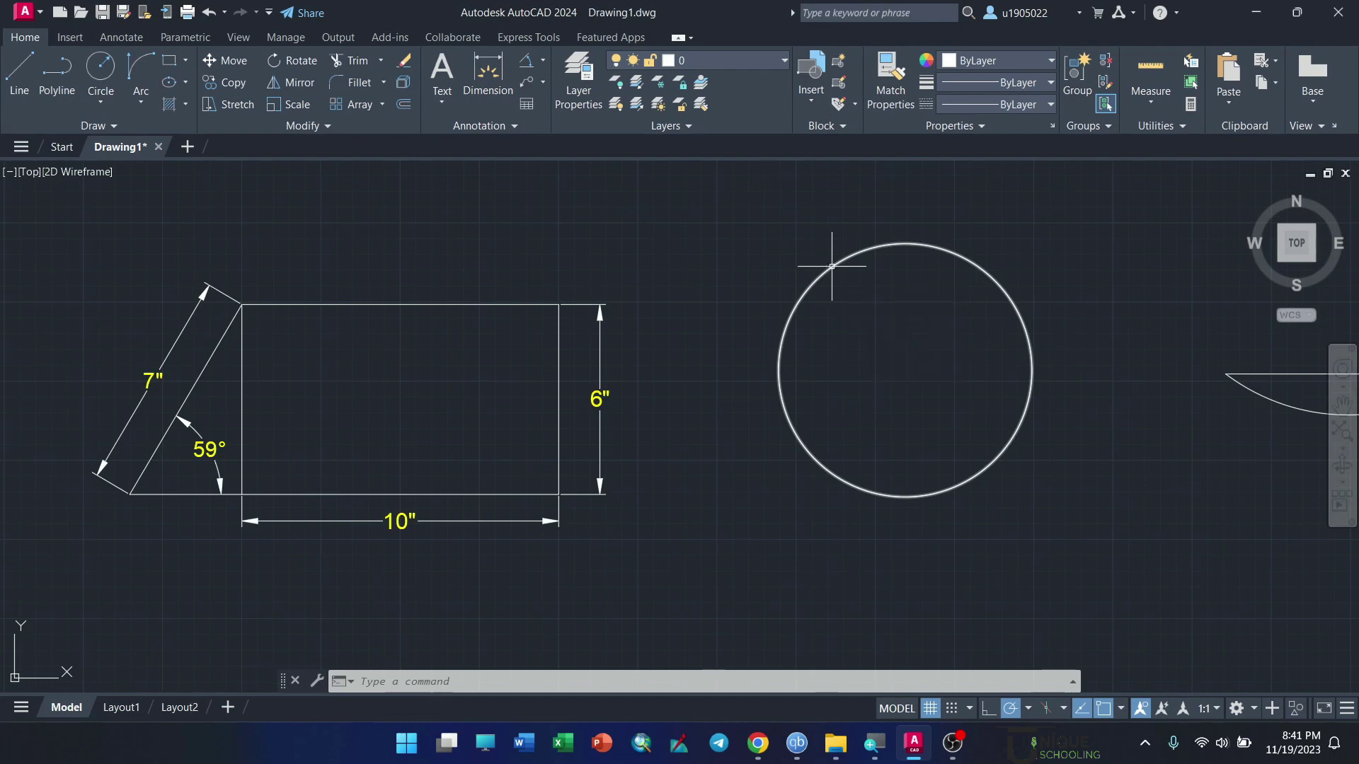
Step: Add an R4" radius and a Ø8" diameter dimension to the circle, diameter label upper-left
left_click(543, 84)
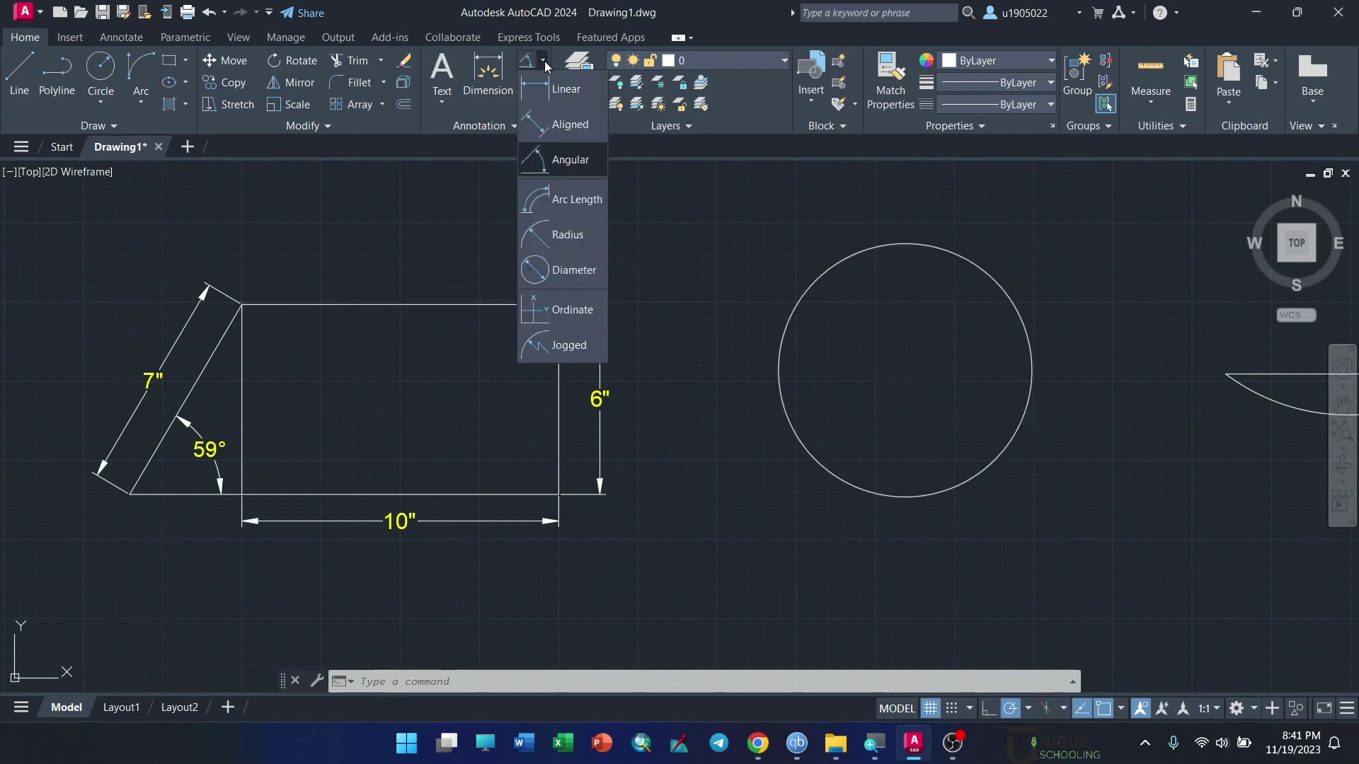
left_click(559, 235)
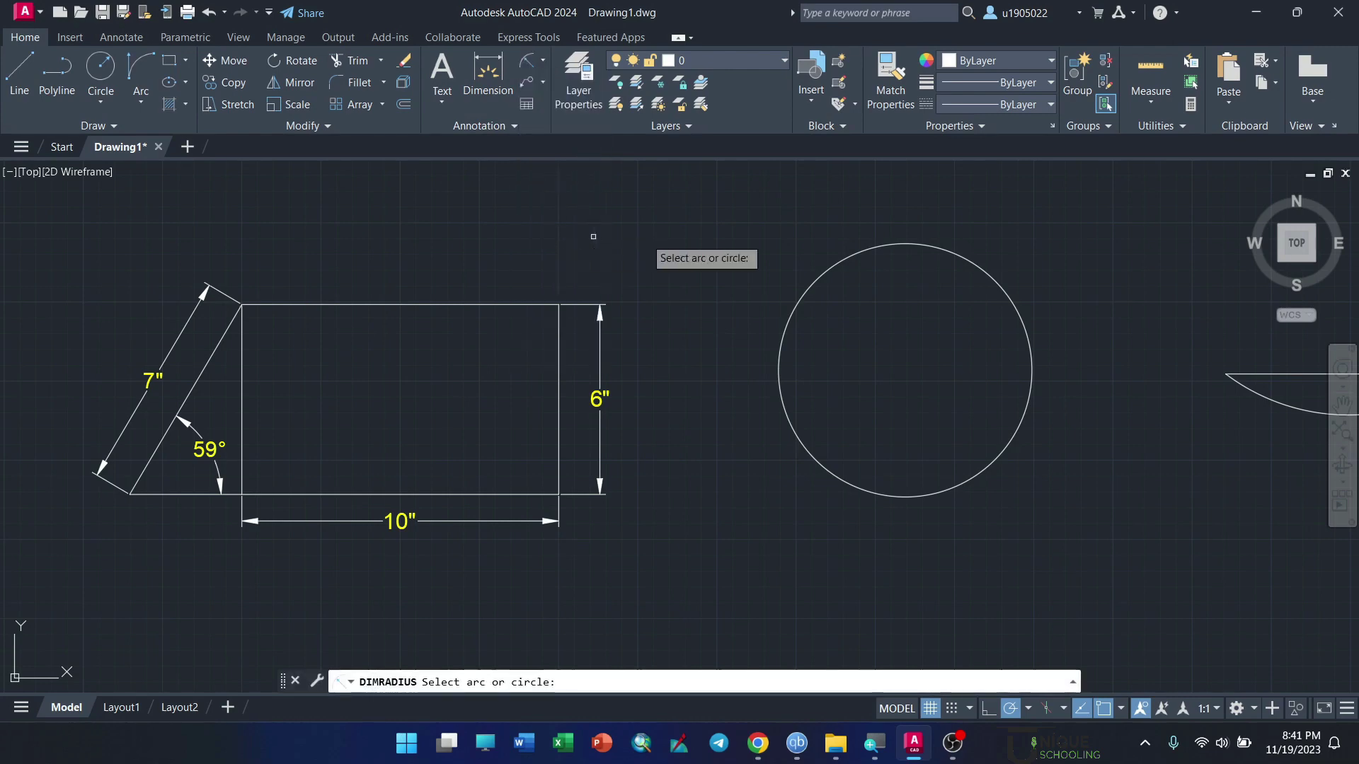
left_click(819, 275)
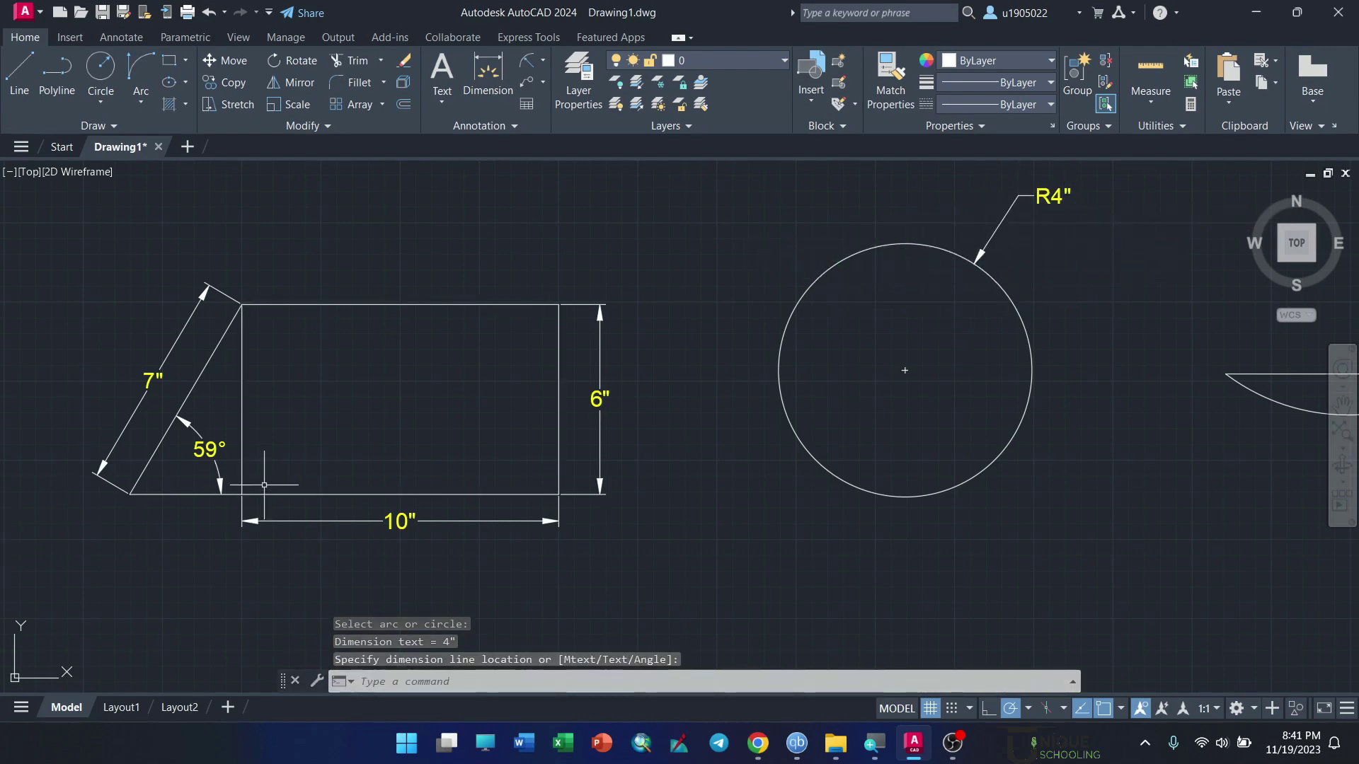
left_click(543, 61)
left_click(565, 270)
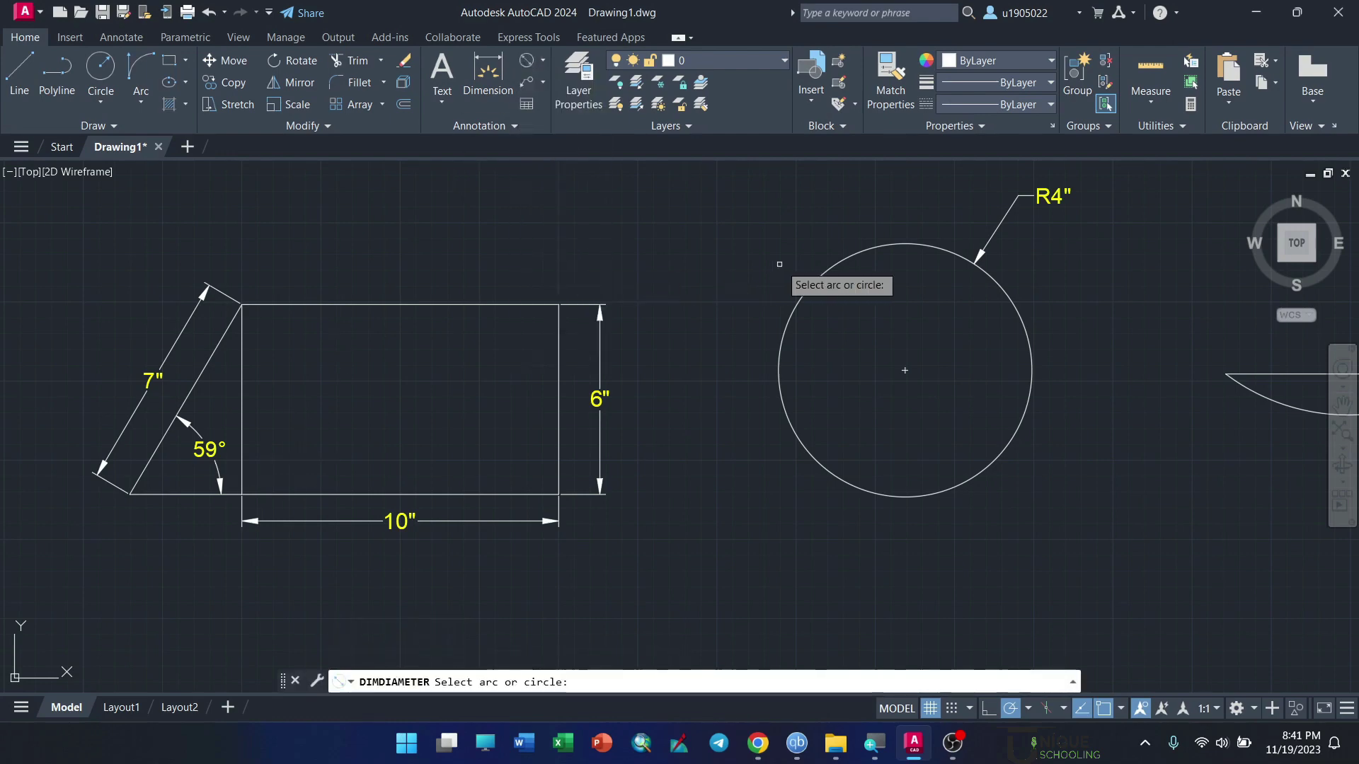
left_click(803, 290)
left_click(743, 257)
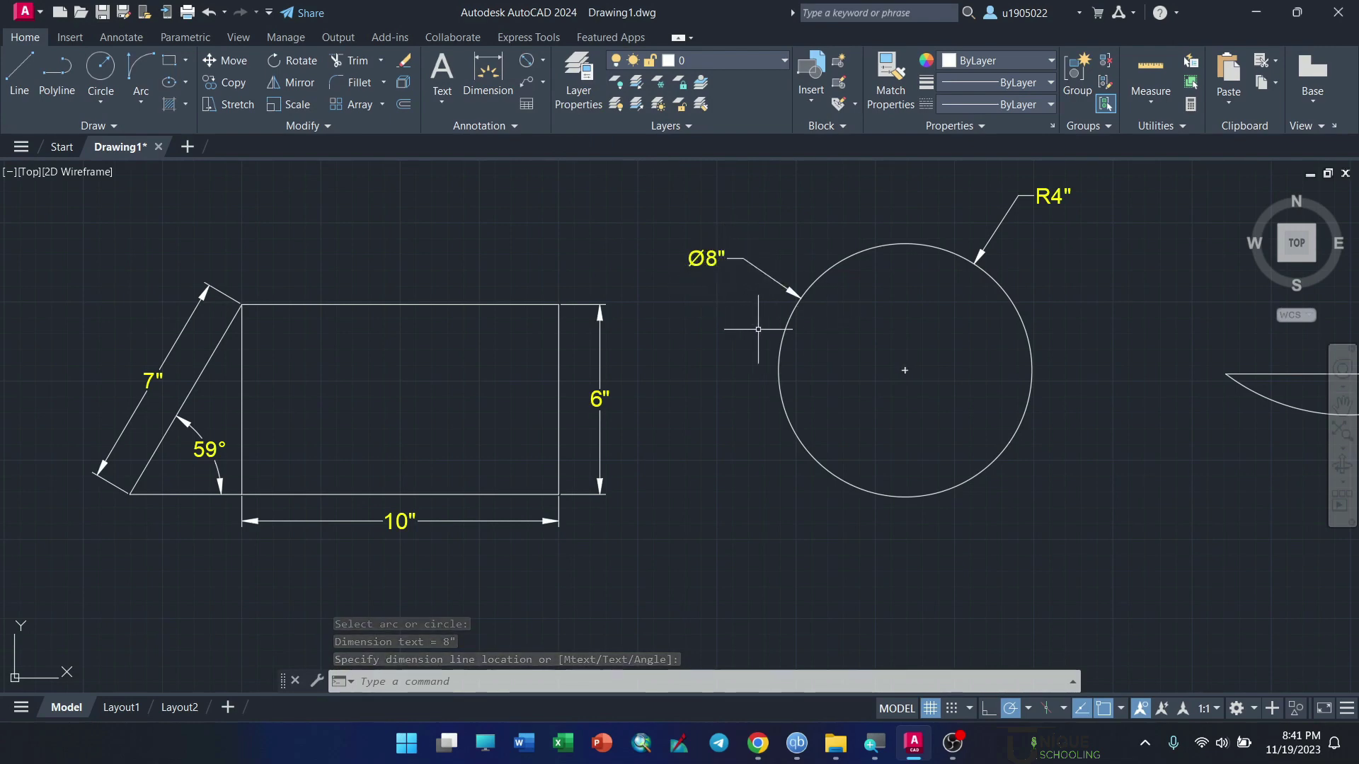
Step: Zoom out and back in around the circle and the shallow arc
scroll(431, 351, "down", 4)
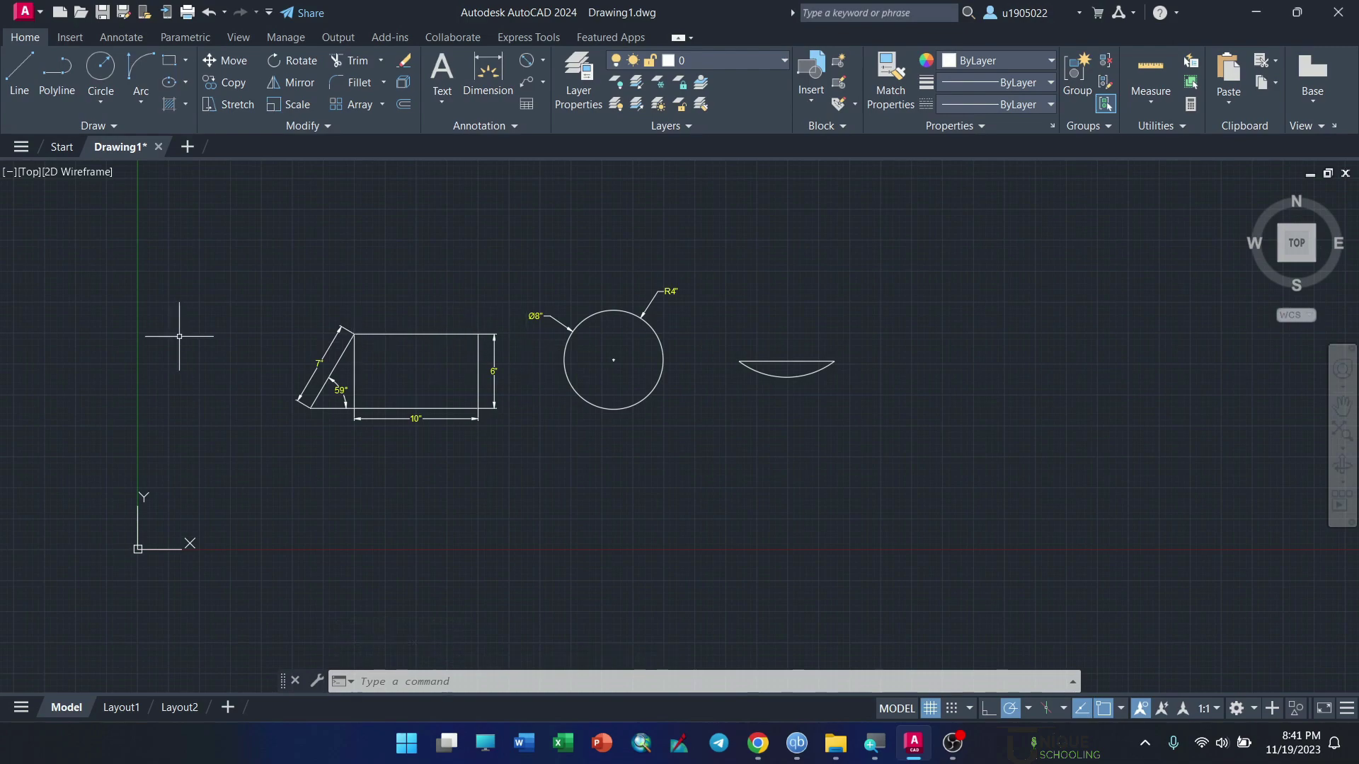
scroll(179, 336, "up", 2)
scroll(187, 341, "down", 2)
scroll(430, 347, "up", 4)
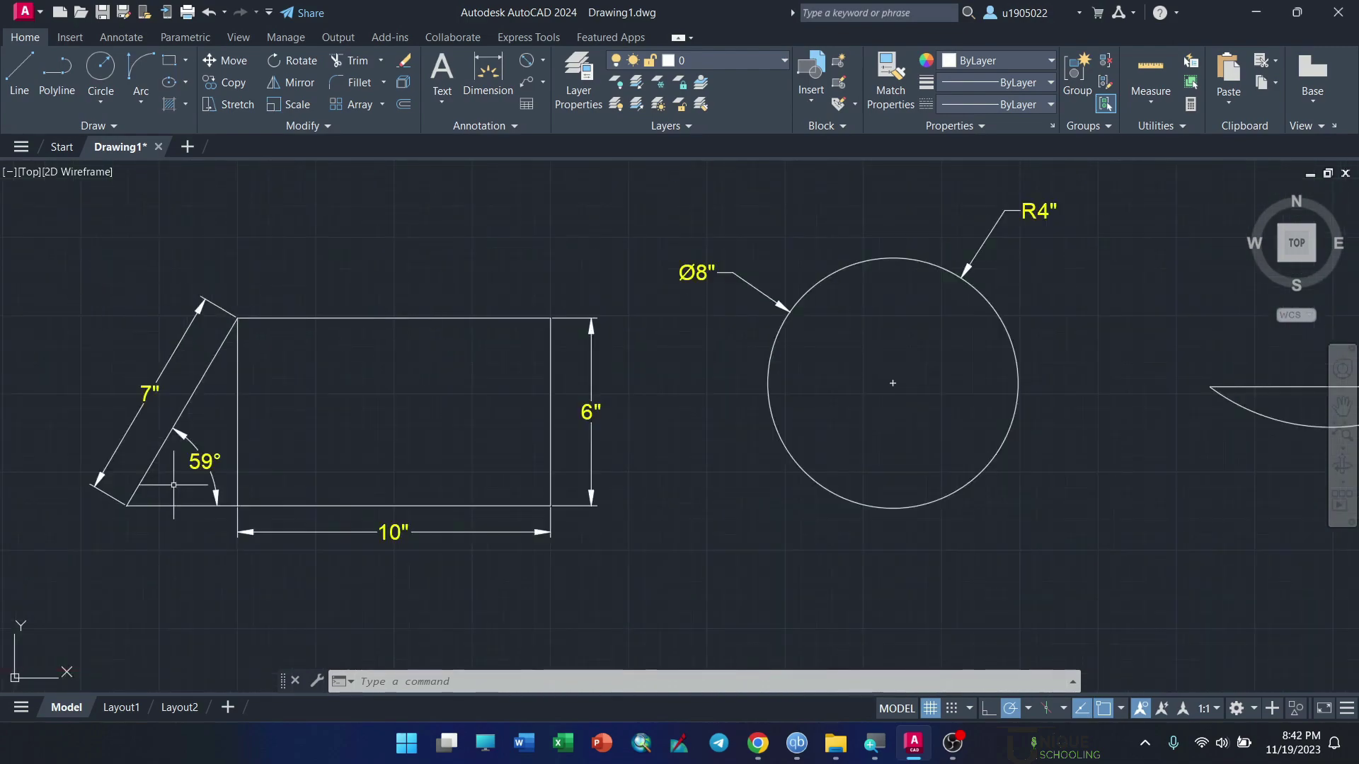
scroll(395, 386, "down", 2)
scroll(380, 364, "down", 2)
scroll(761, 343, "up", 4)
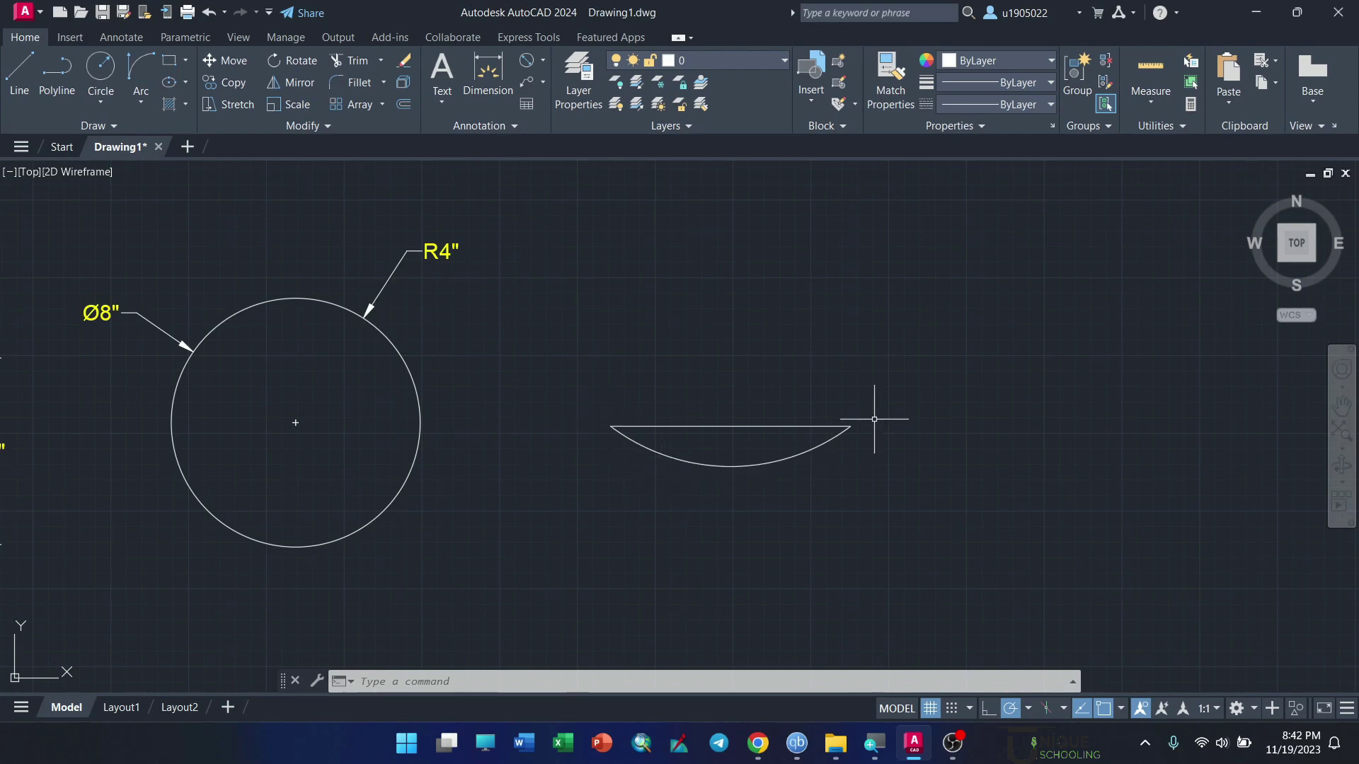
Step: Dimension the shallow arc with an 8" Arc Length dimension placed below it
left_click(544, 59)
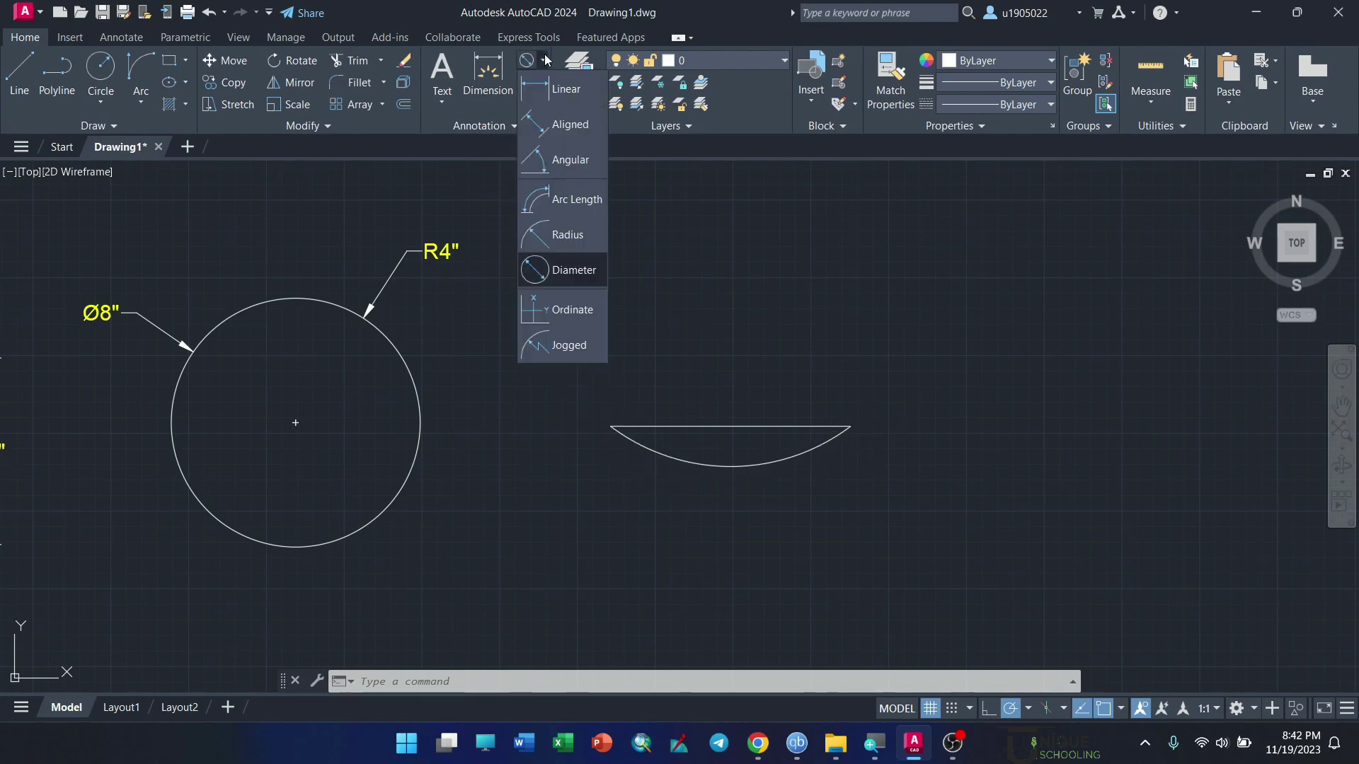
left_click(552, 209)
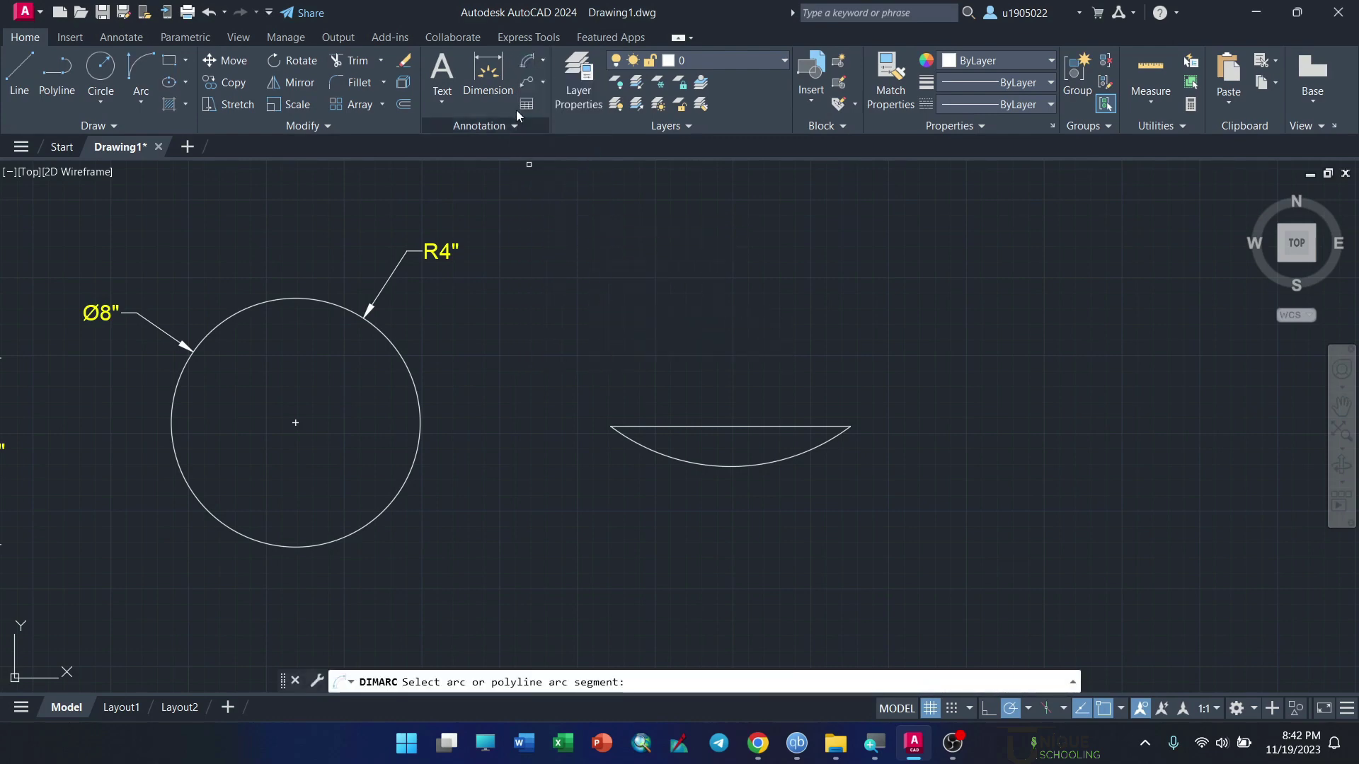
left_click(543, 59)
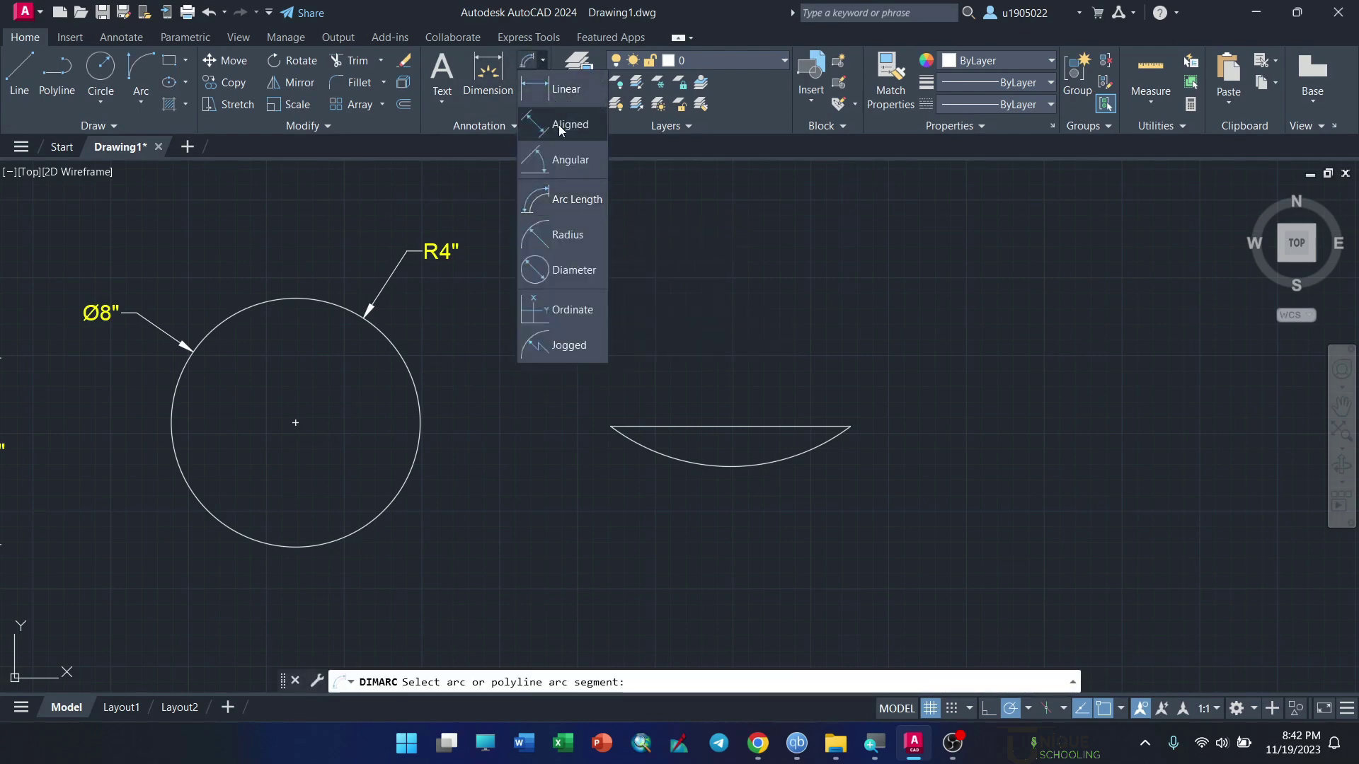
left_click(566, 199)
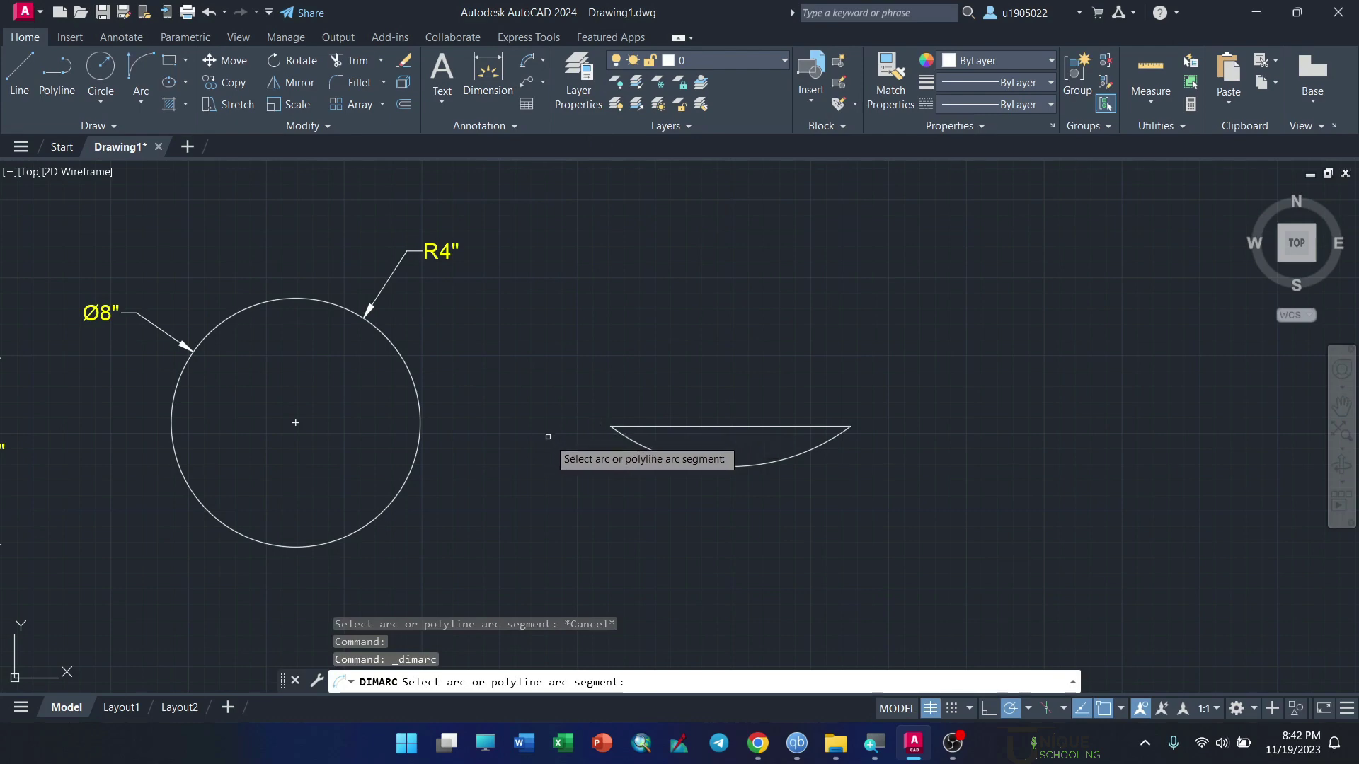
scroll(633, 467, "up", 2)
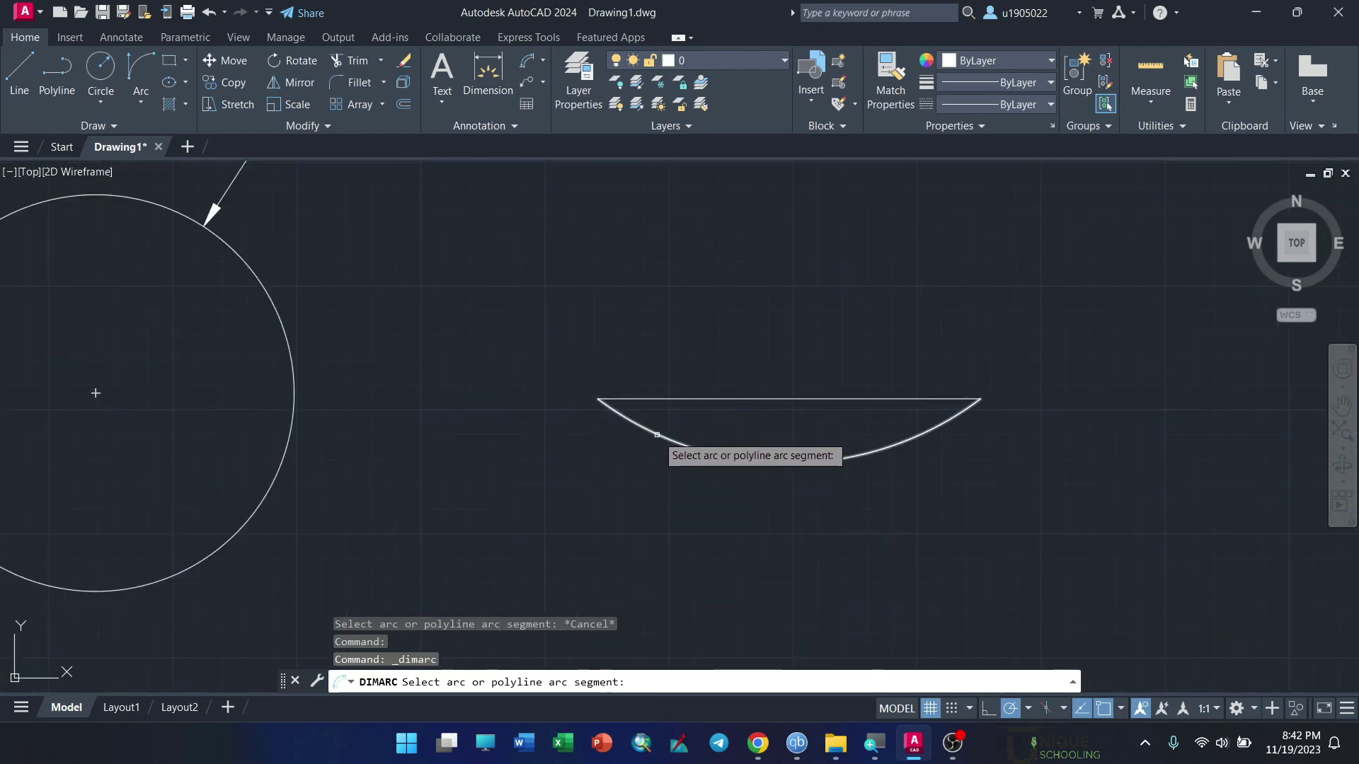
left_click(657, 435)
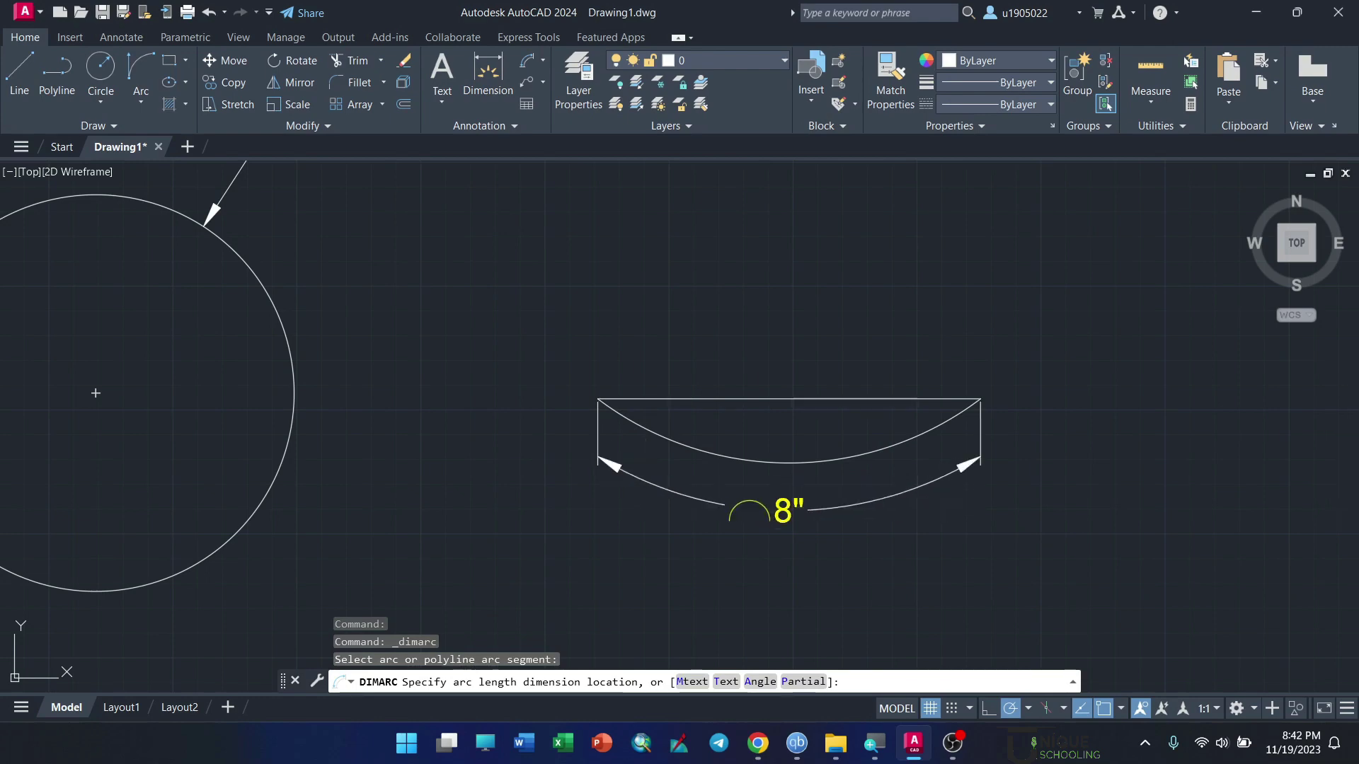
left_click(708, 503)
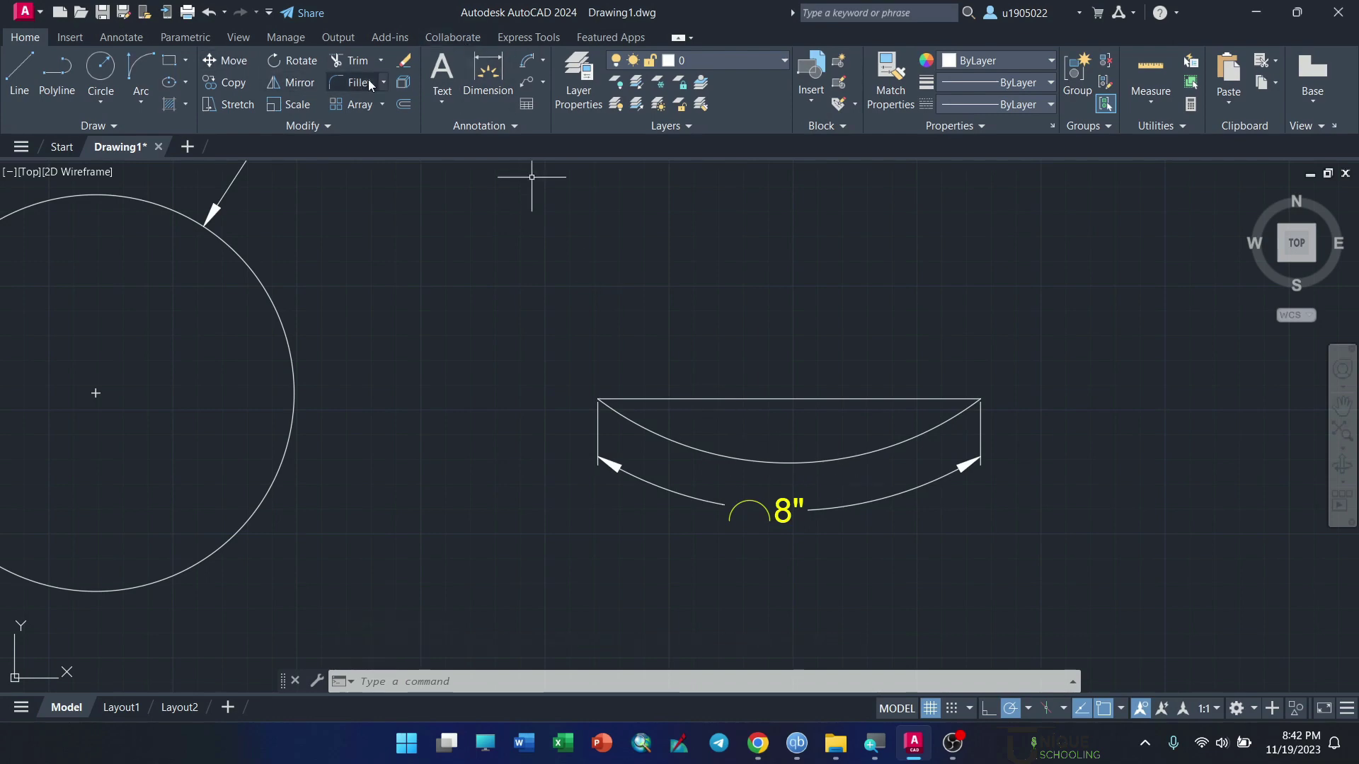
left_click(544, 61)
left_click(549, 87)
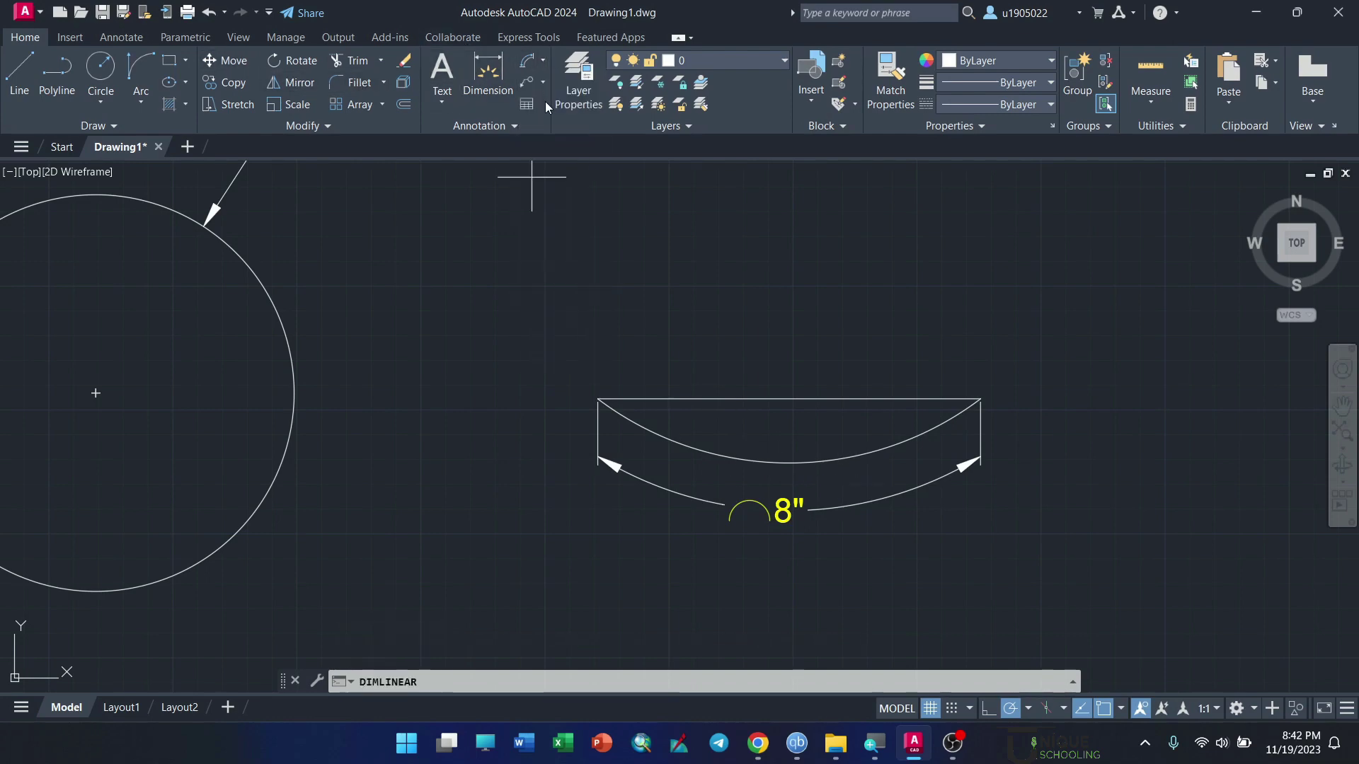
left_click(598, 399)
left_click(978, 399)
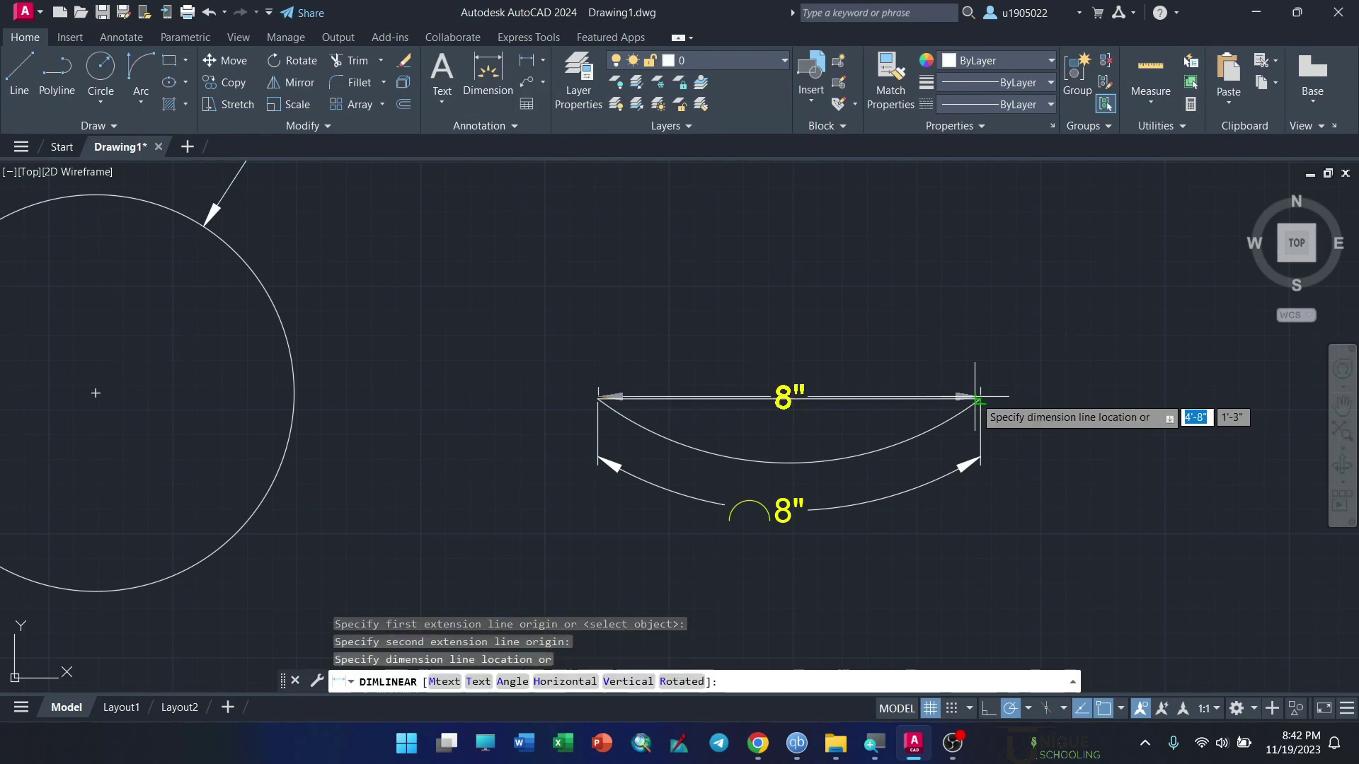
left_click(979, 362)
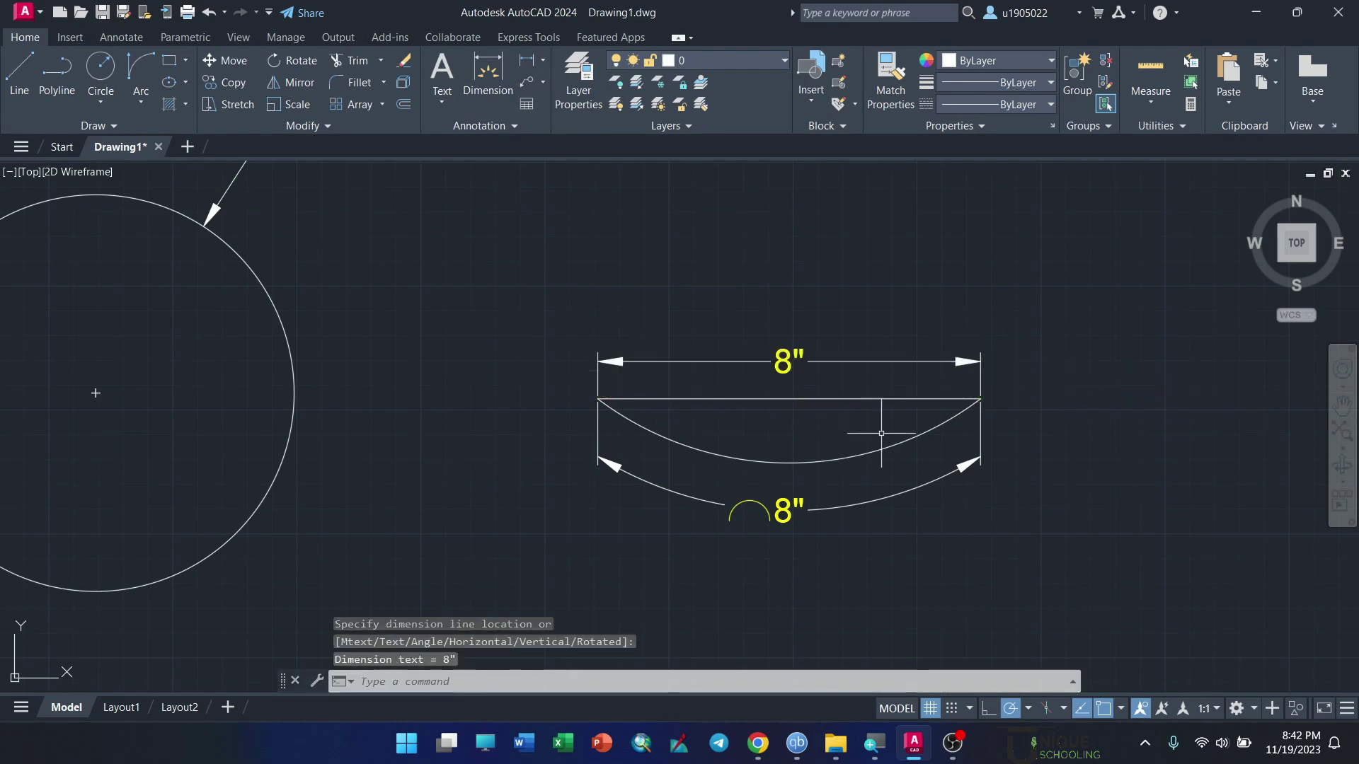
left_click(888, 361)
key("Delete")
scroll(496, 335, "down", 4)
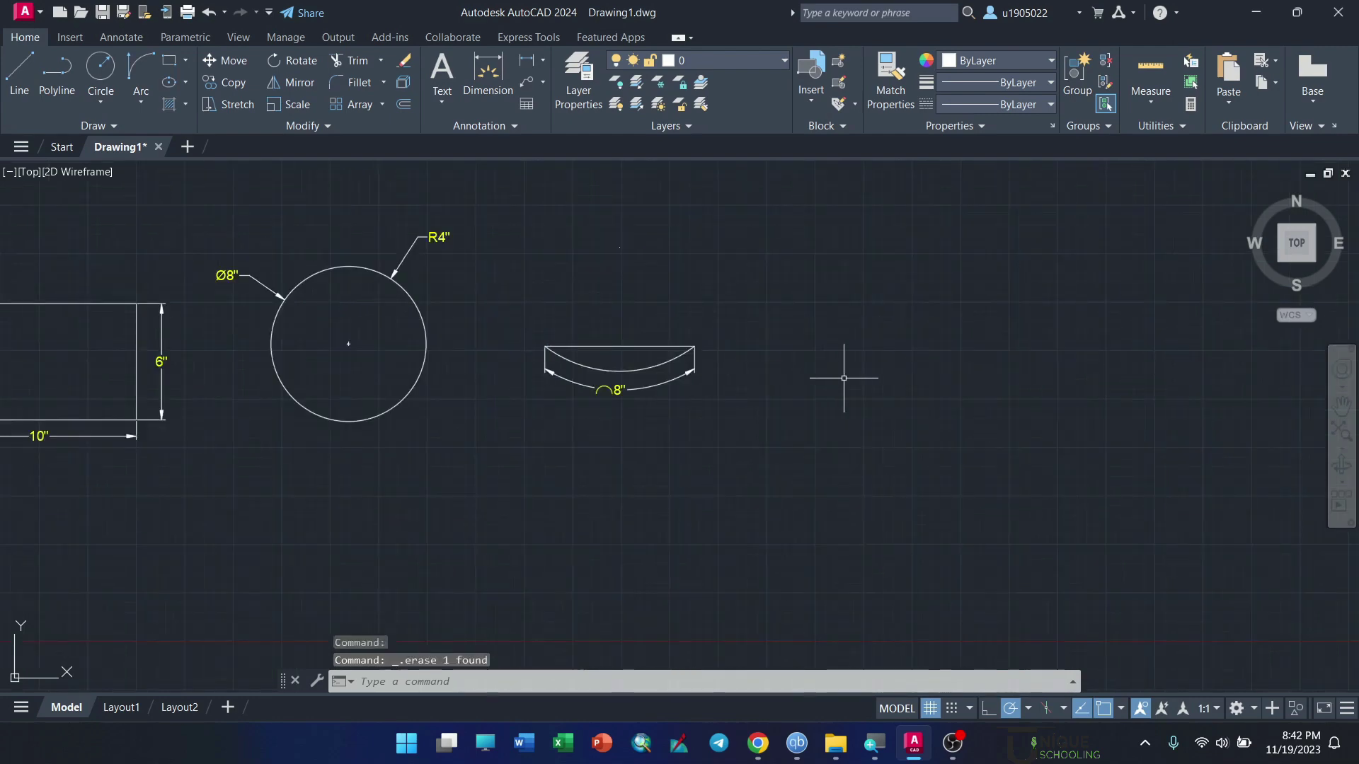
scroll(842, 370, "down", 1)
scroll(577, 326, "up", 2)
scroll(544, 325, "up", 2)
scroll(543, 324, "down", 2)
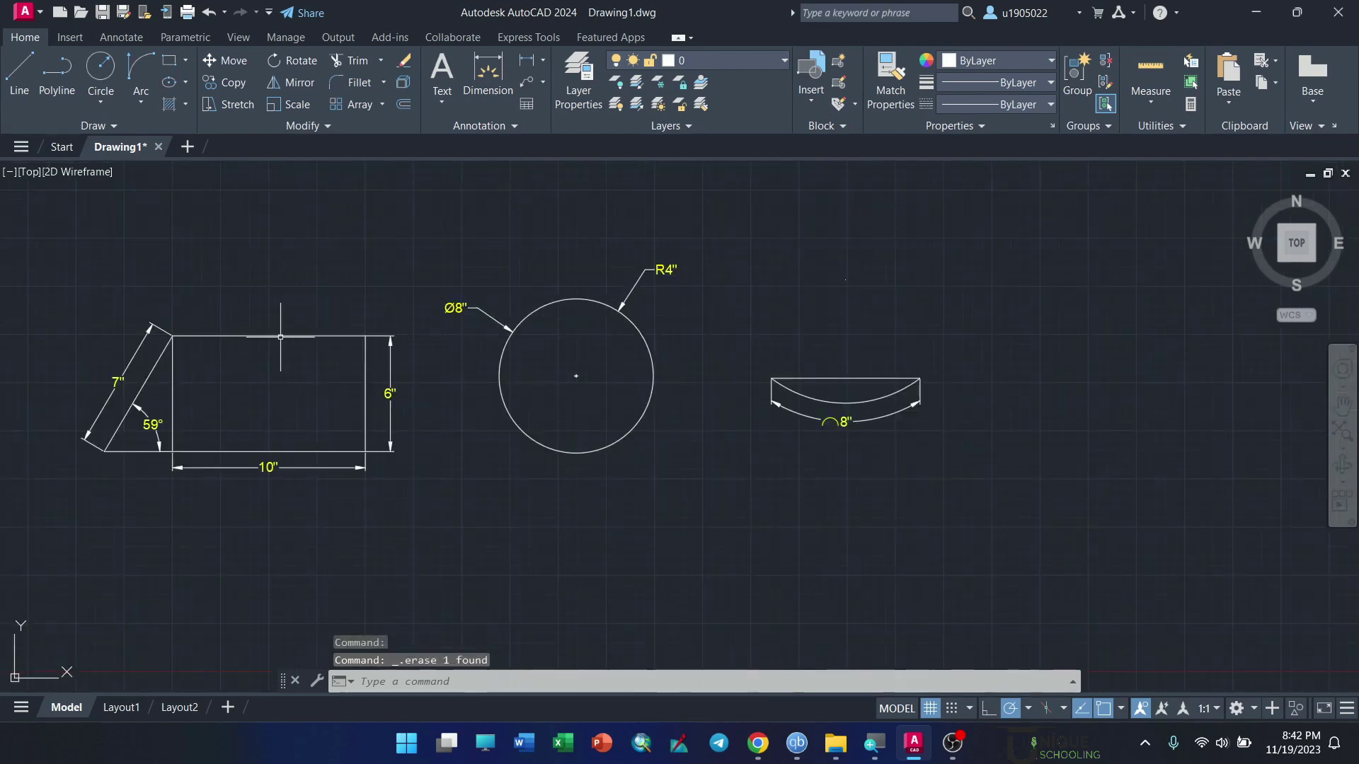
scroll(76, 388, "up", 4)
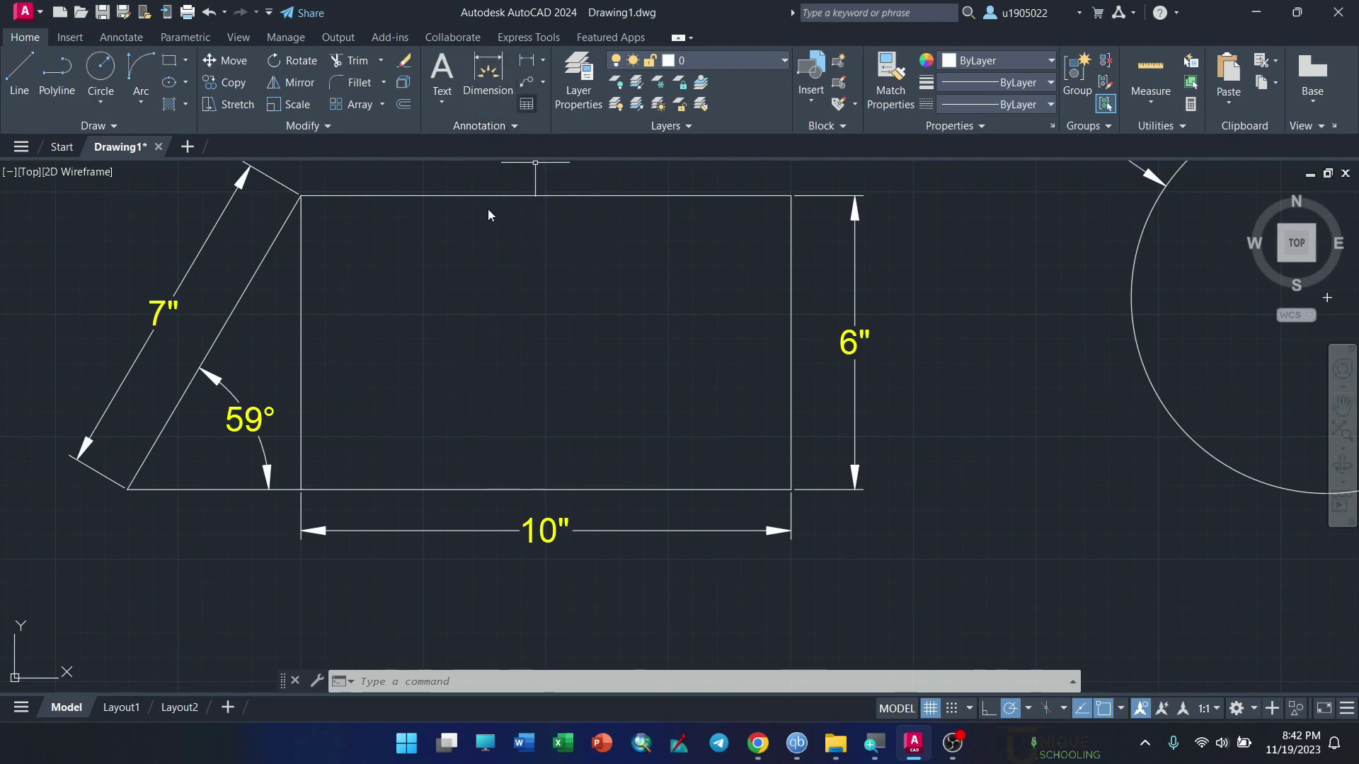
scroll(353, 509, "down", 3)
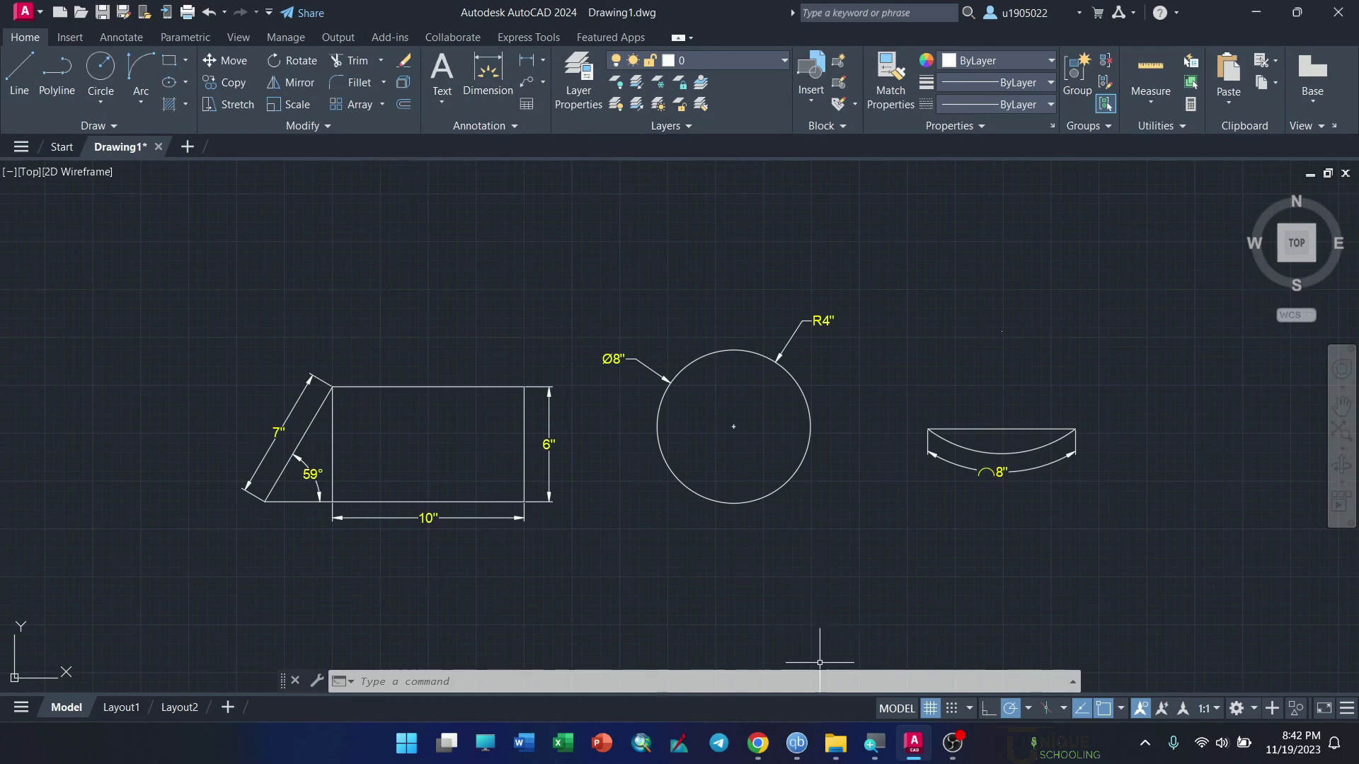
key("super+plus")
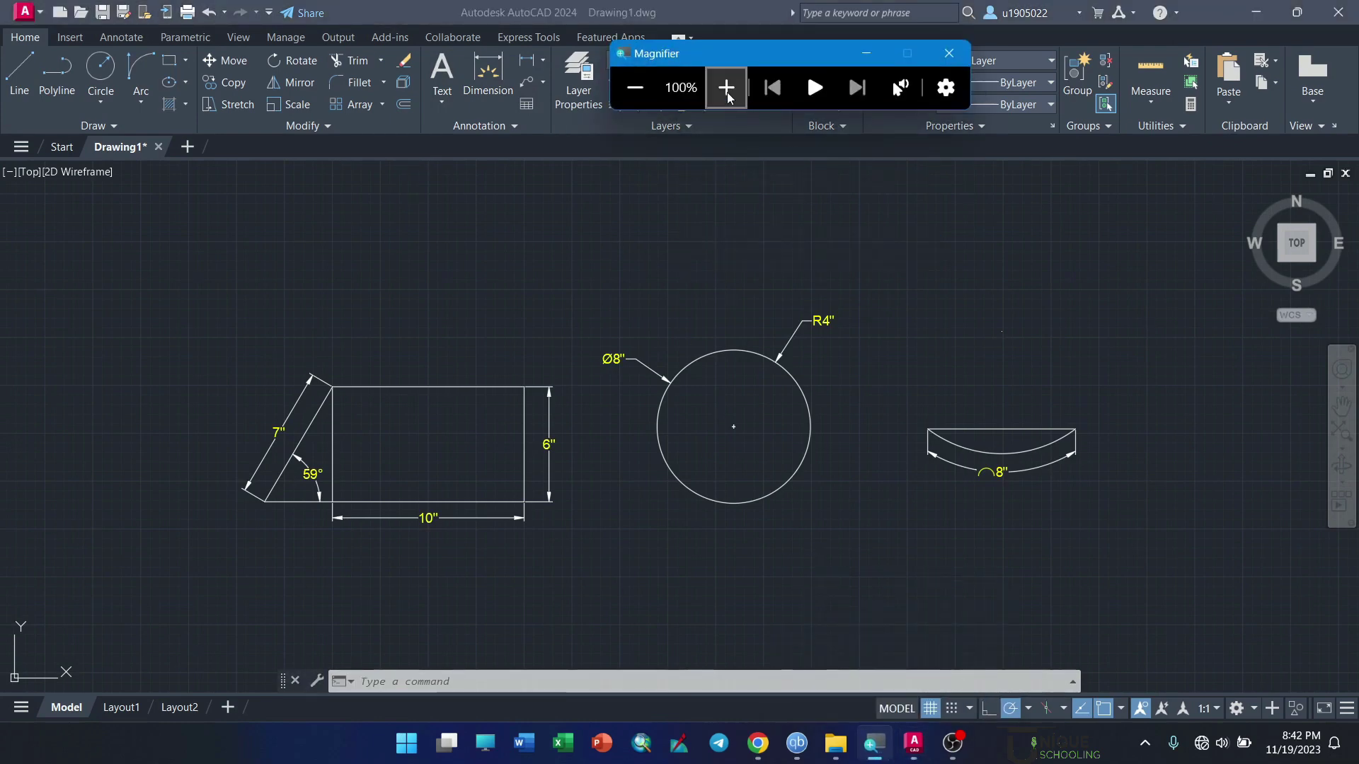
left_click(727, 92)
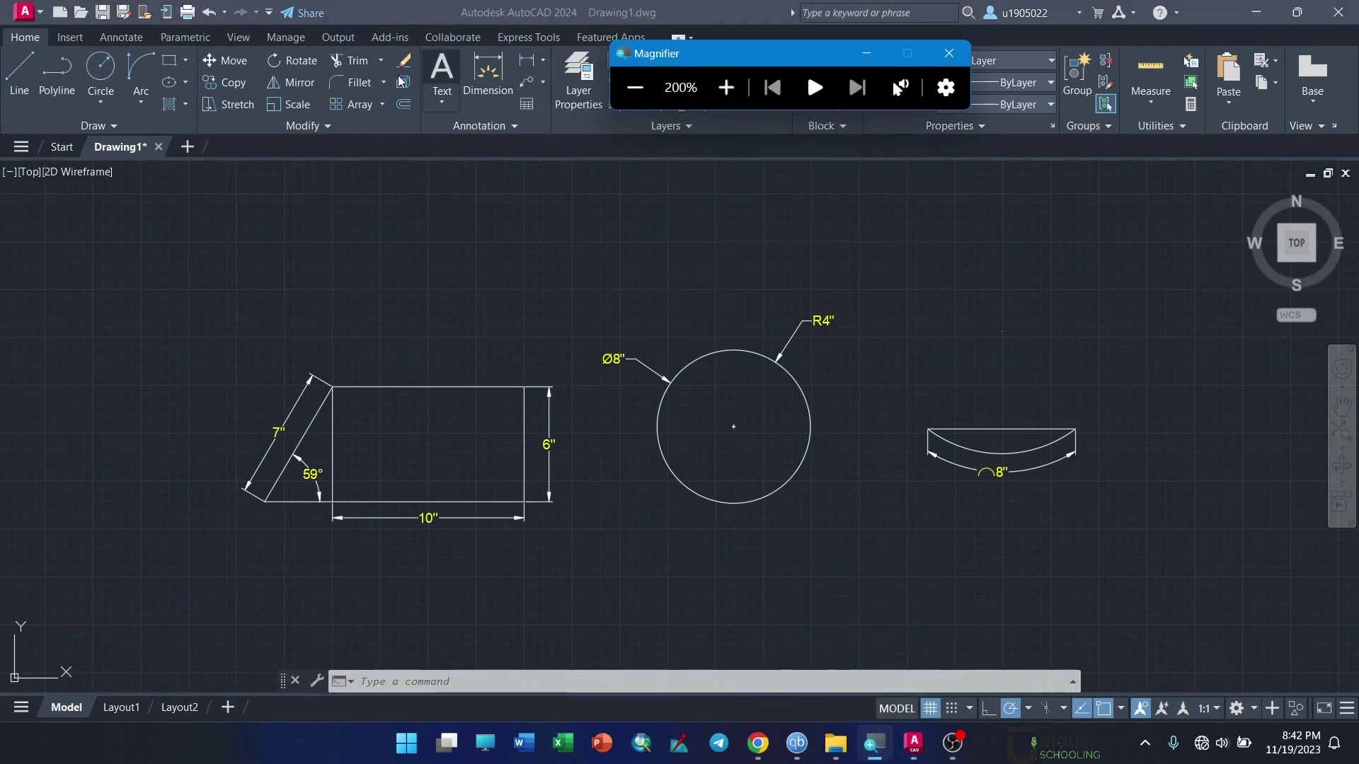
left_click(545, 85)
left_click(543, 85)
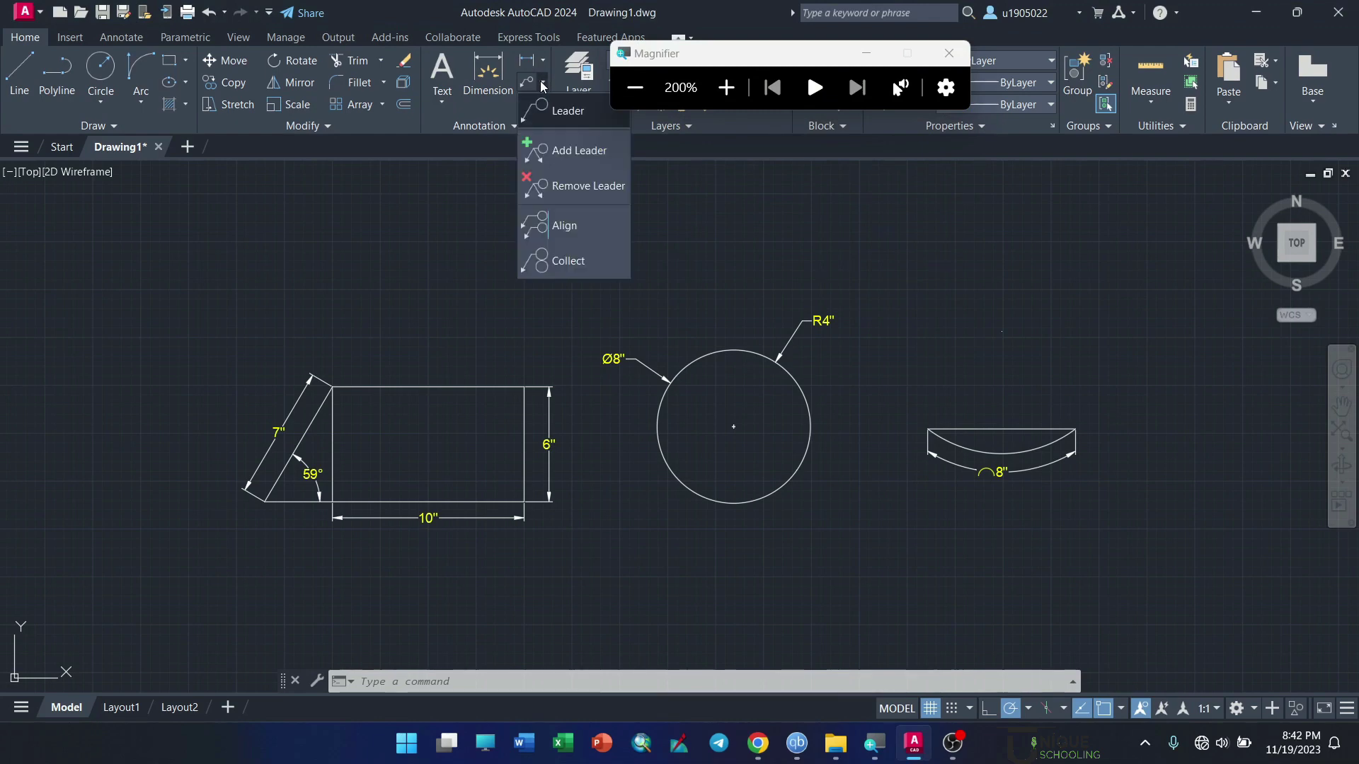
left_click(543, 85)
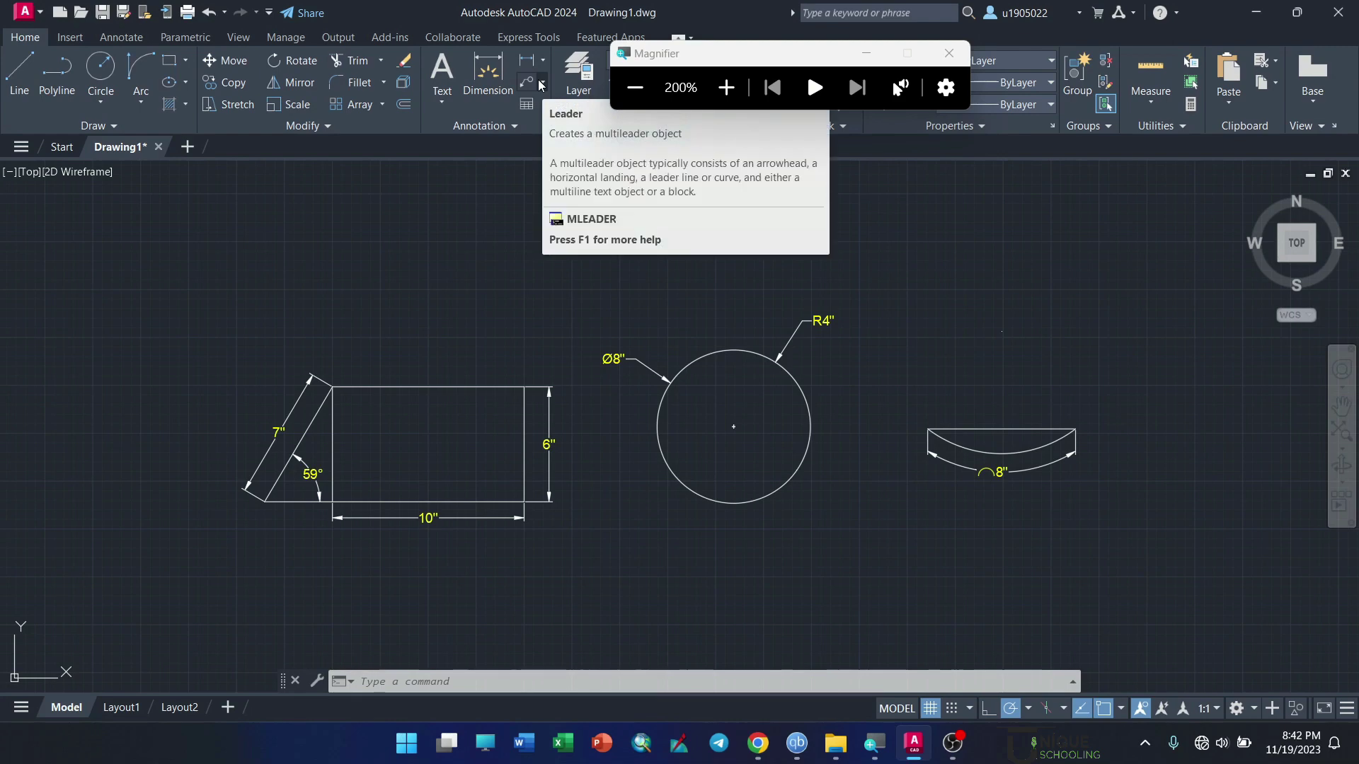
key("super+minus")
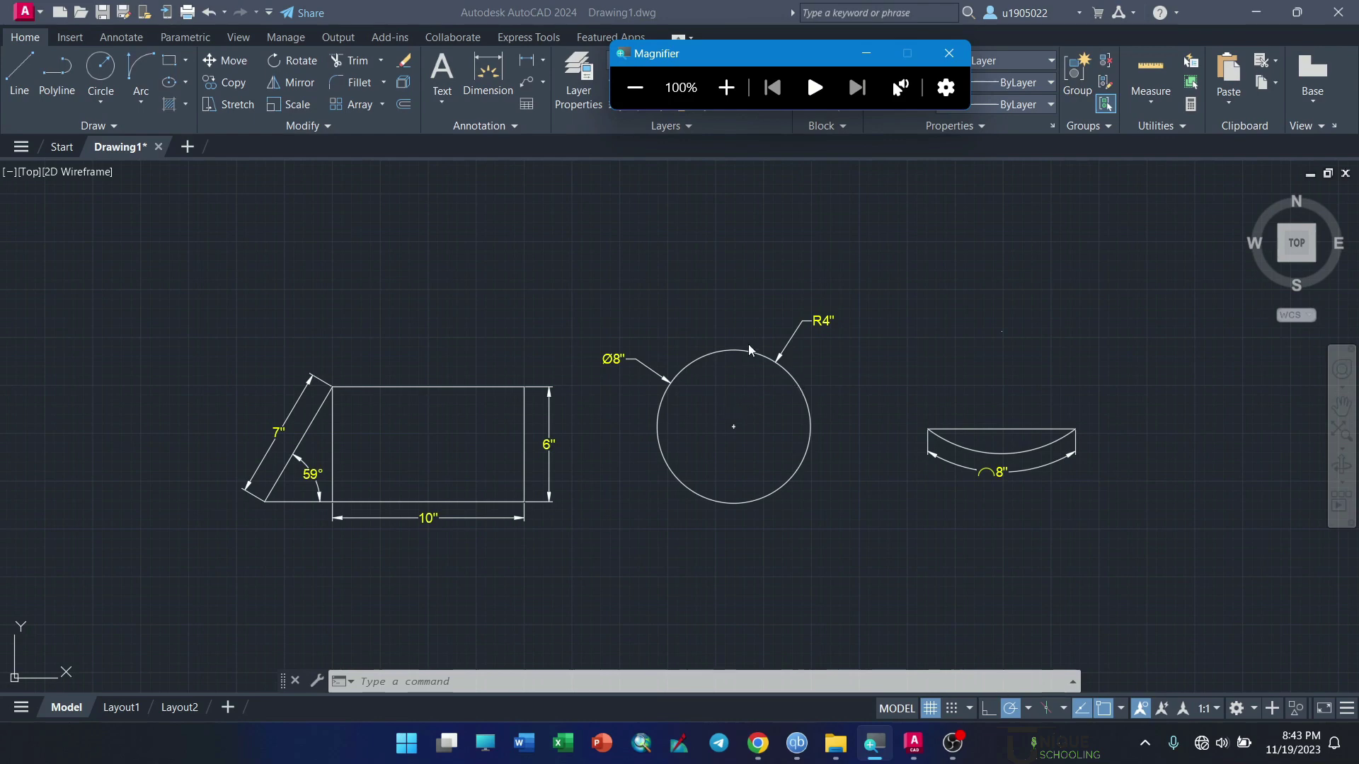
left_click(866, 53)
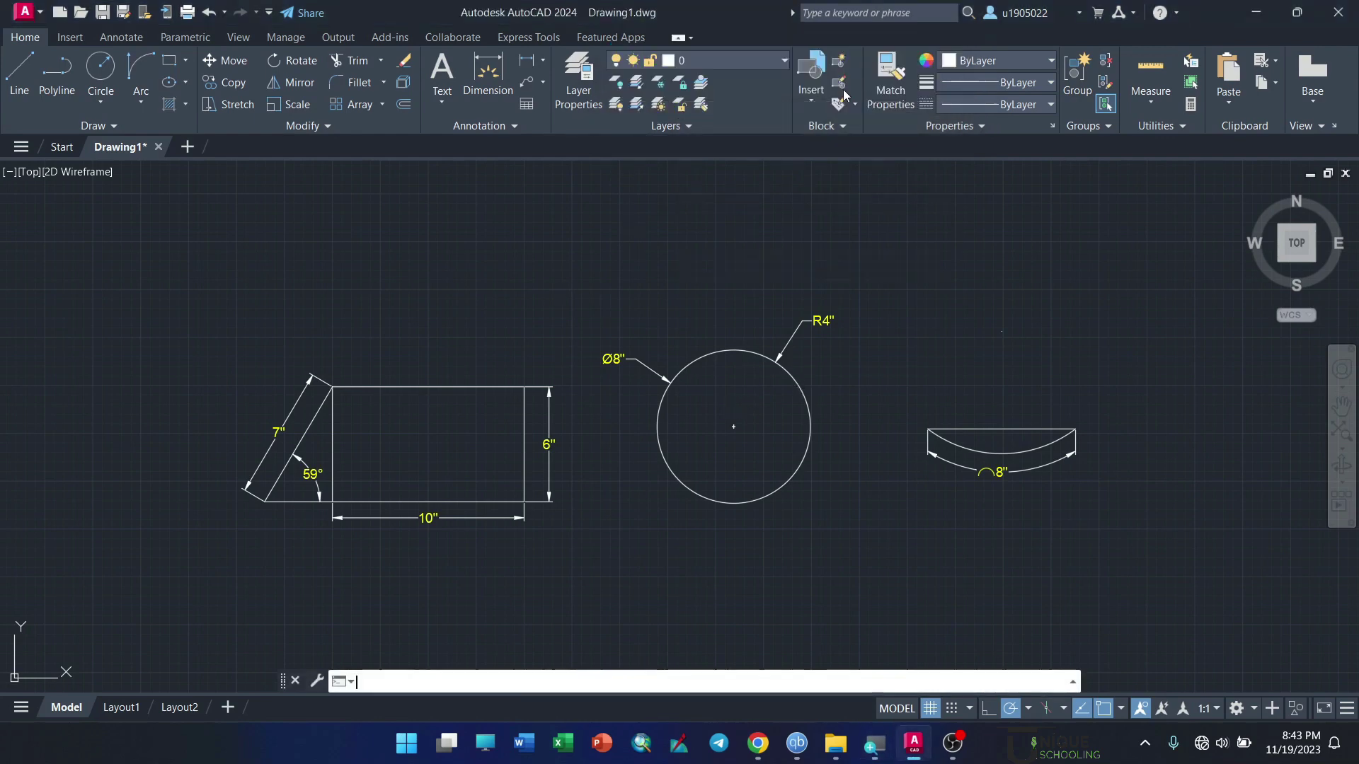
Step: Create a multileader from the circle's centre, landing up-right, with text 'Center of The circle'
left_click(543, 83)
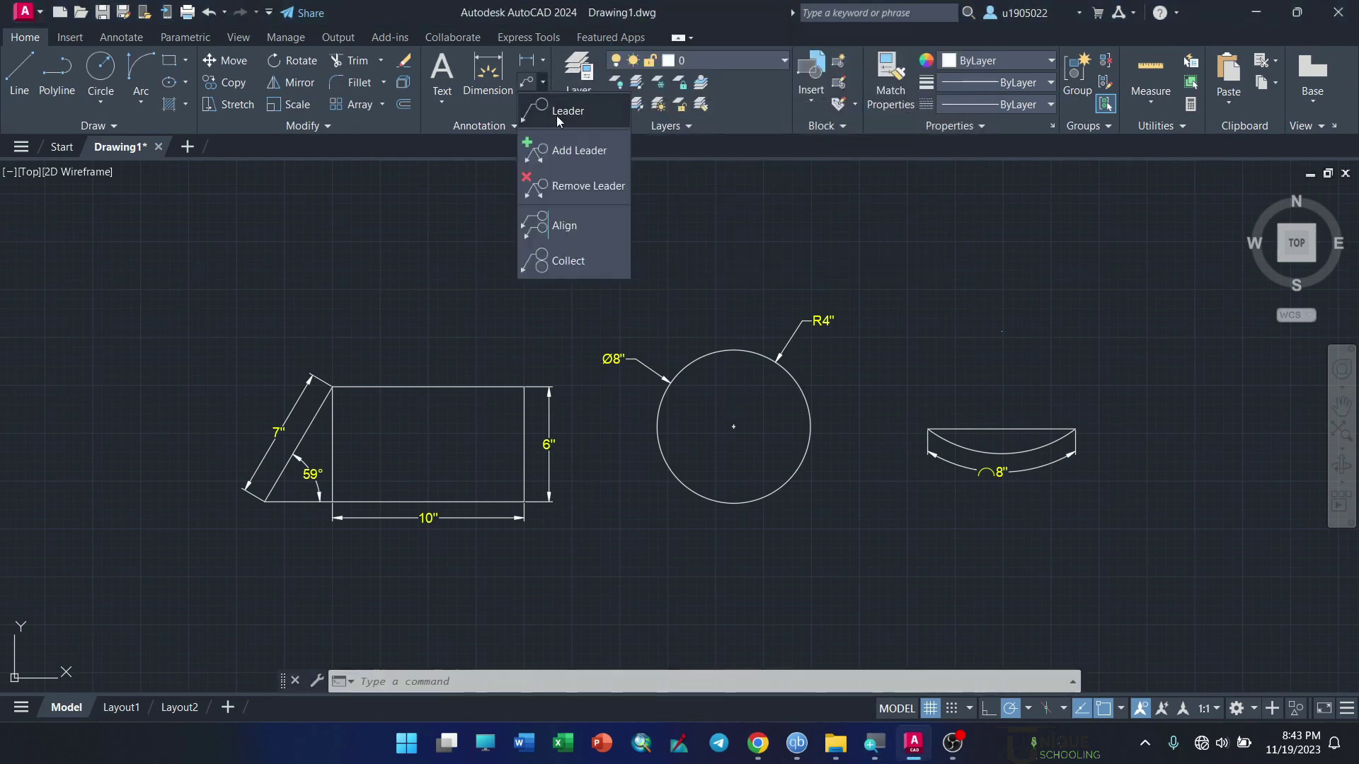
left_click(560, 111)
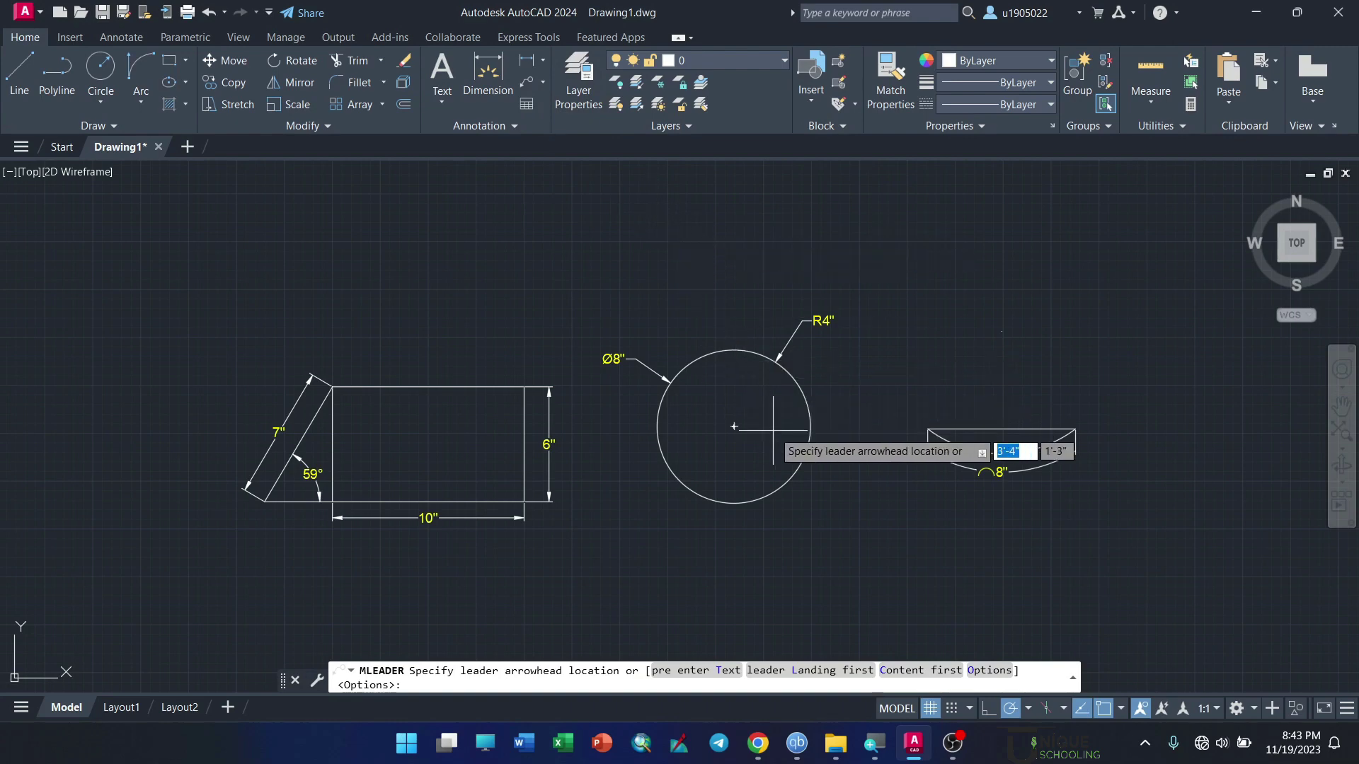
scroll(514, 355, "down", 3)
scroll(669, 400, "up", 3)
scroll(668, 400, "up", 2)
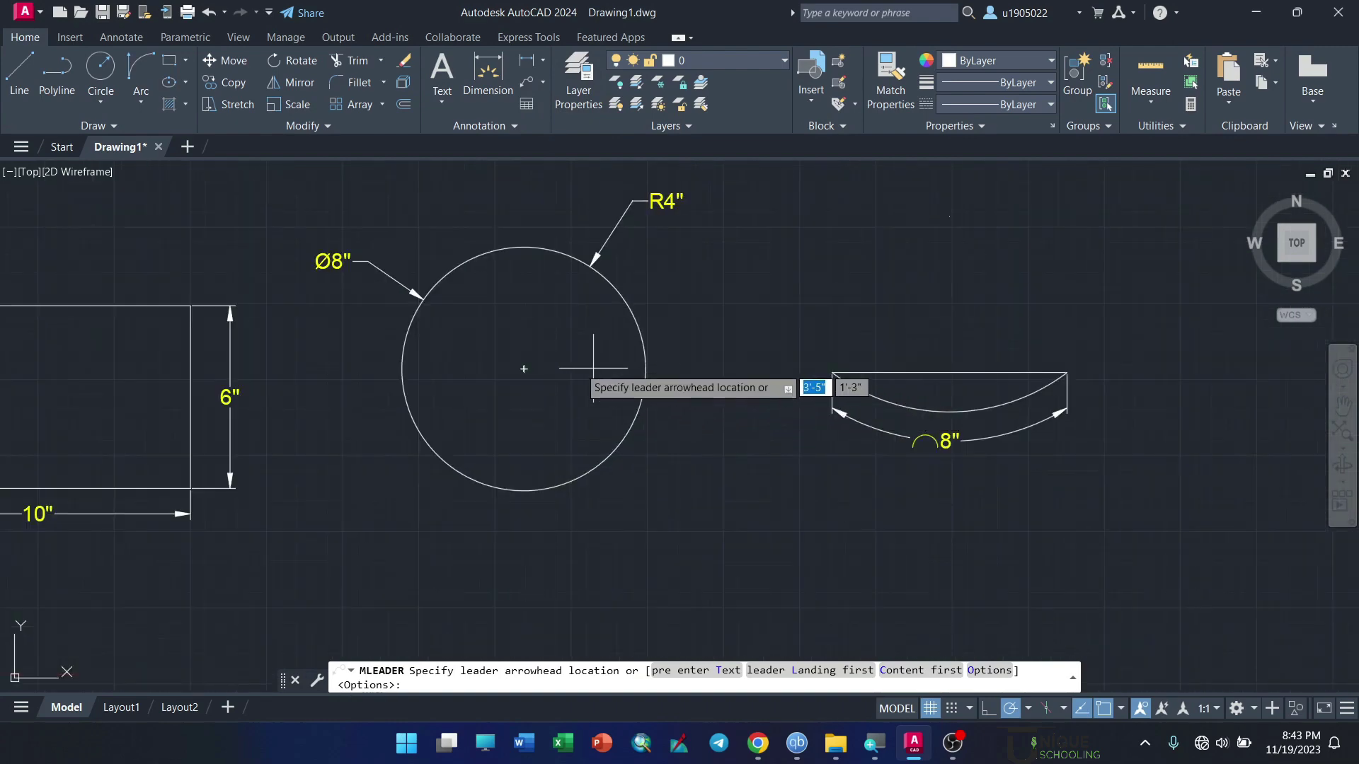
left_click(522, 368)
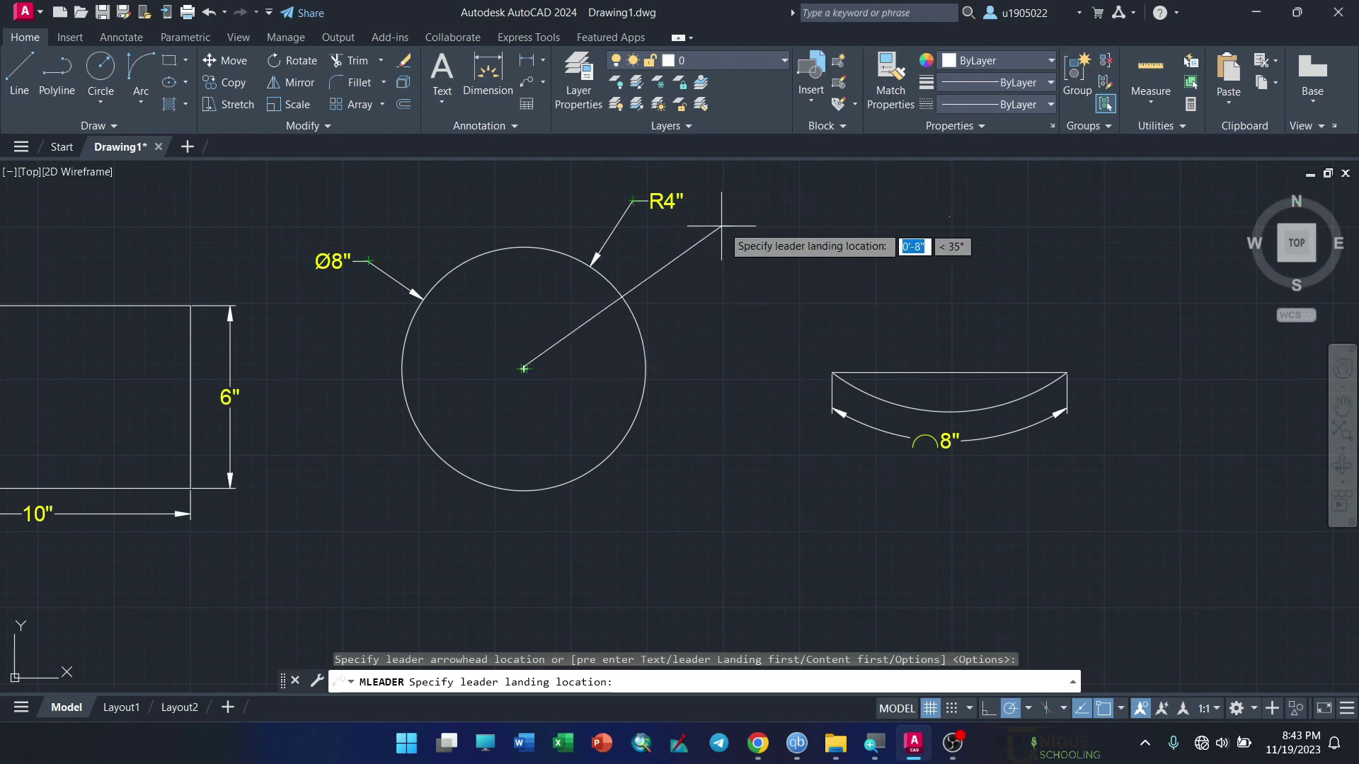
left_click(744, 210)
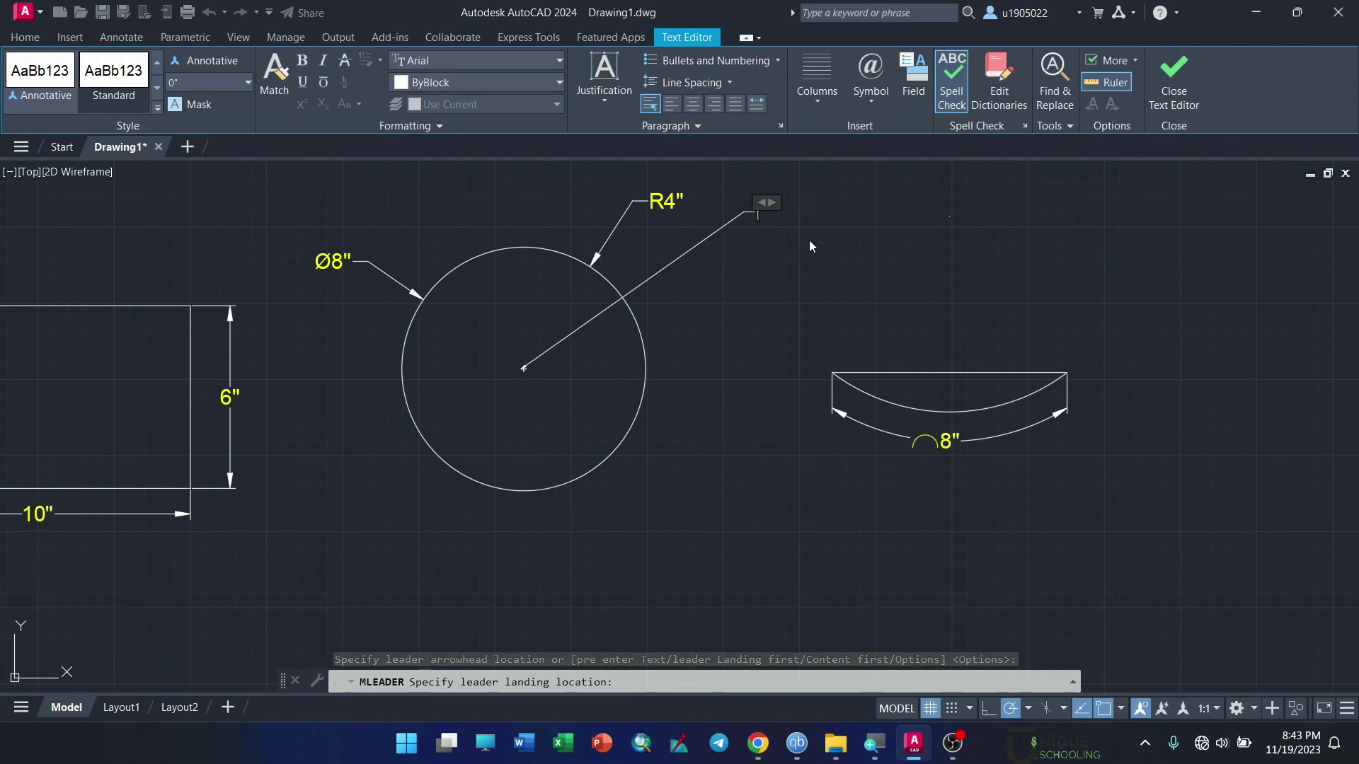
type("Center of The circle")
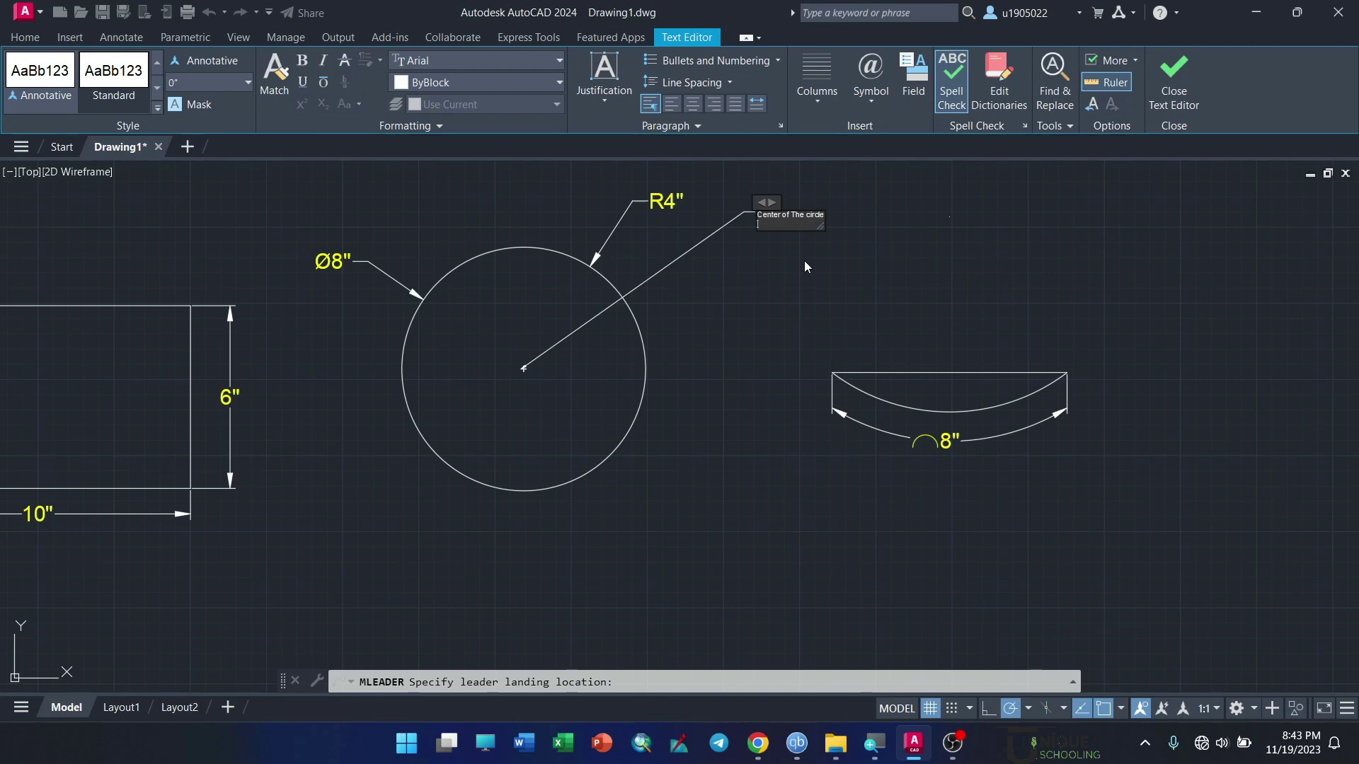
left_click(803, 262)
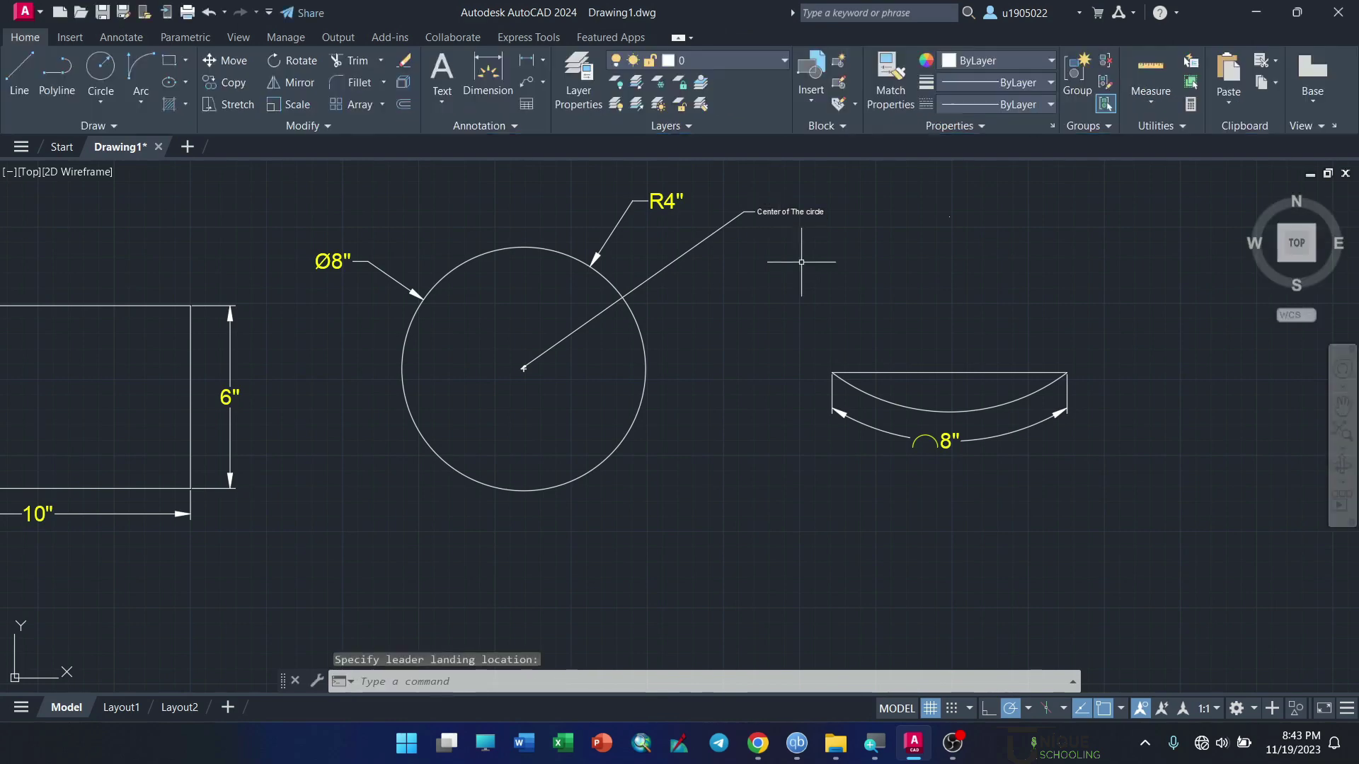
scroll(736, 370, "down", 4)
scroll(722, 424, "up", 2)
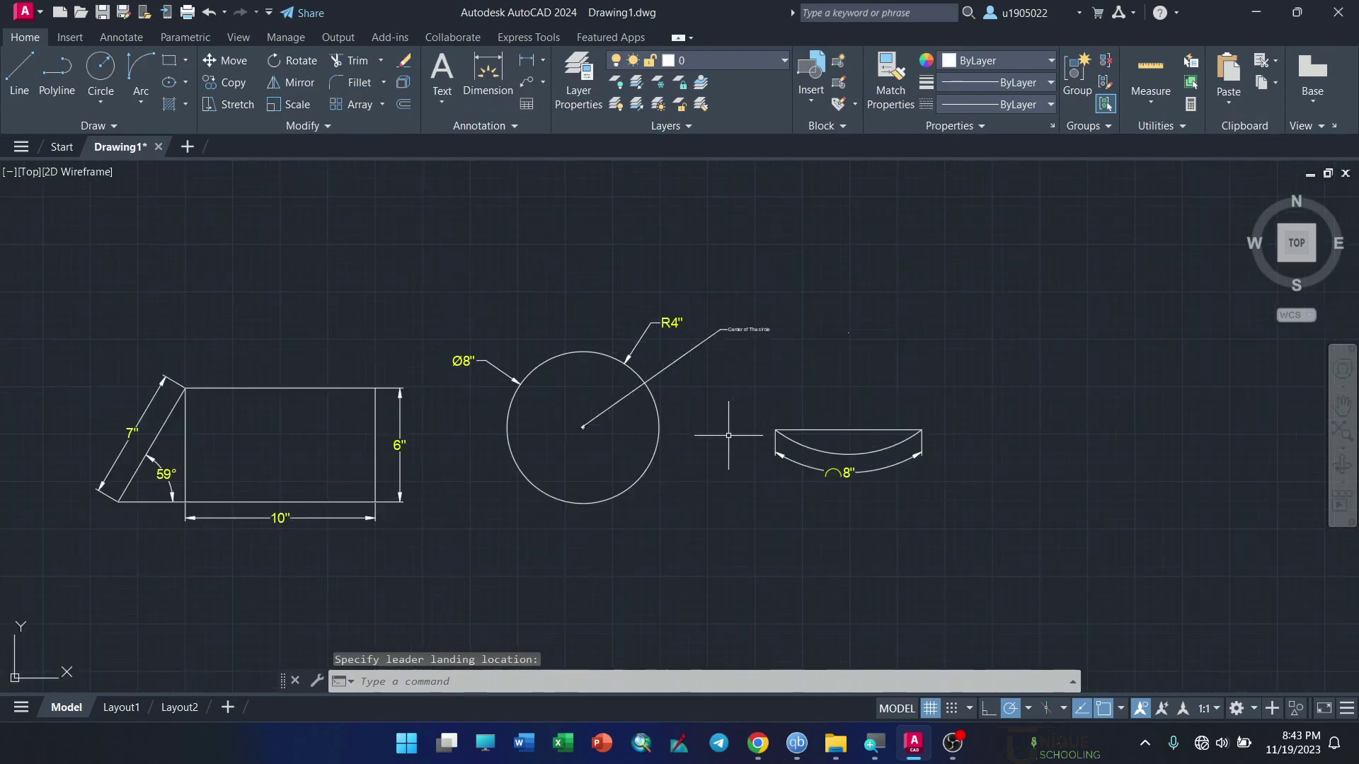
scroll(616, 491, "up", 2)
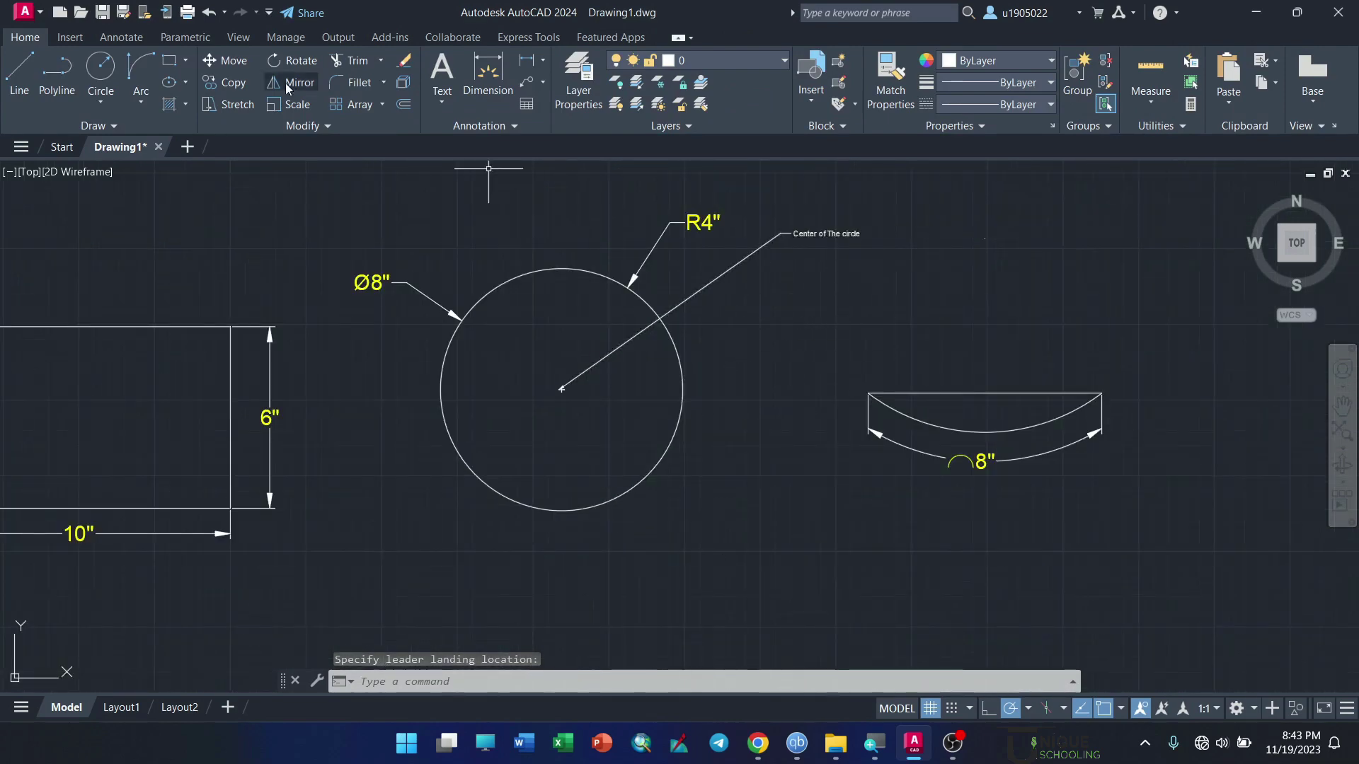
Step: Adjust the multileader's text height and width in Properties so the label fits one line
left_click(801, 233)
right_click(803, 233)
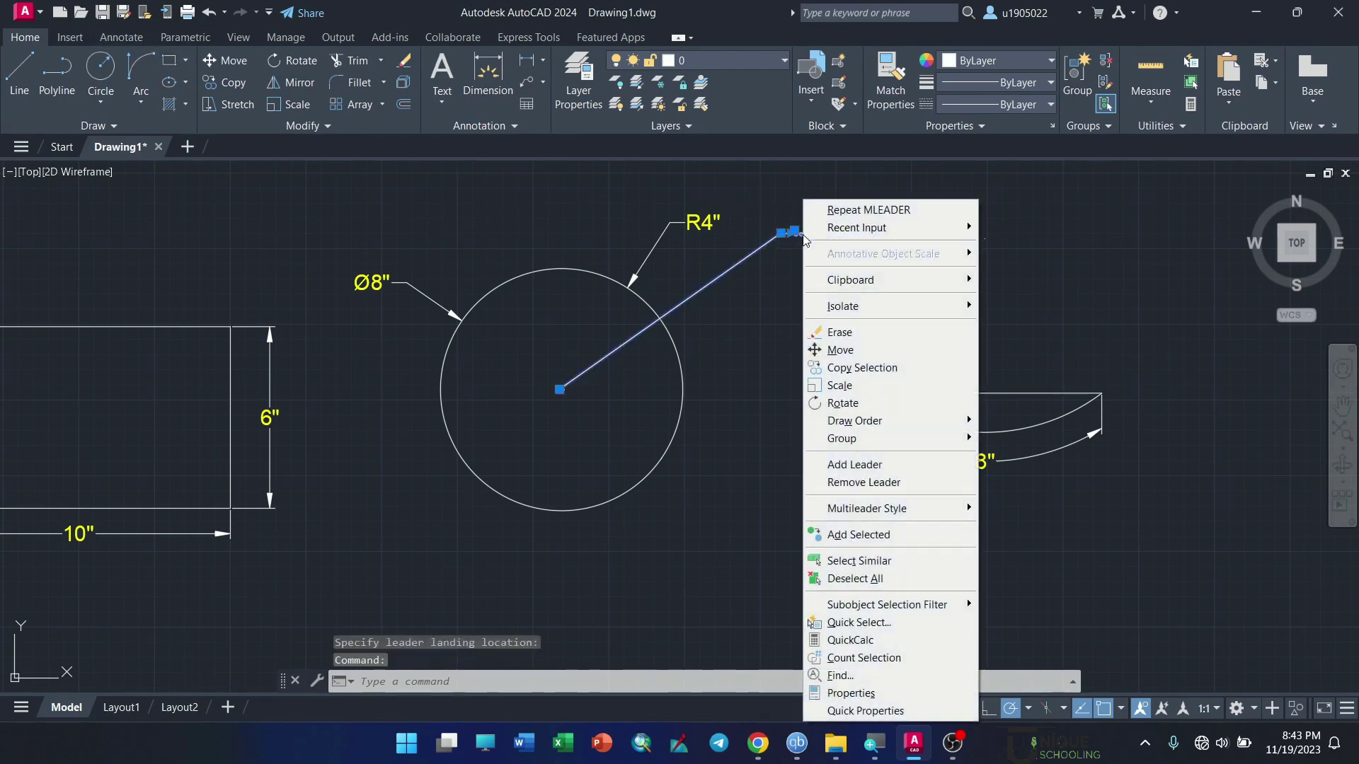
key("ctrl+1")
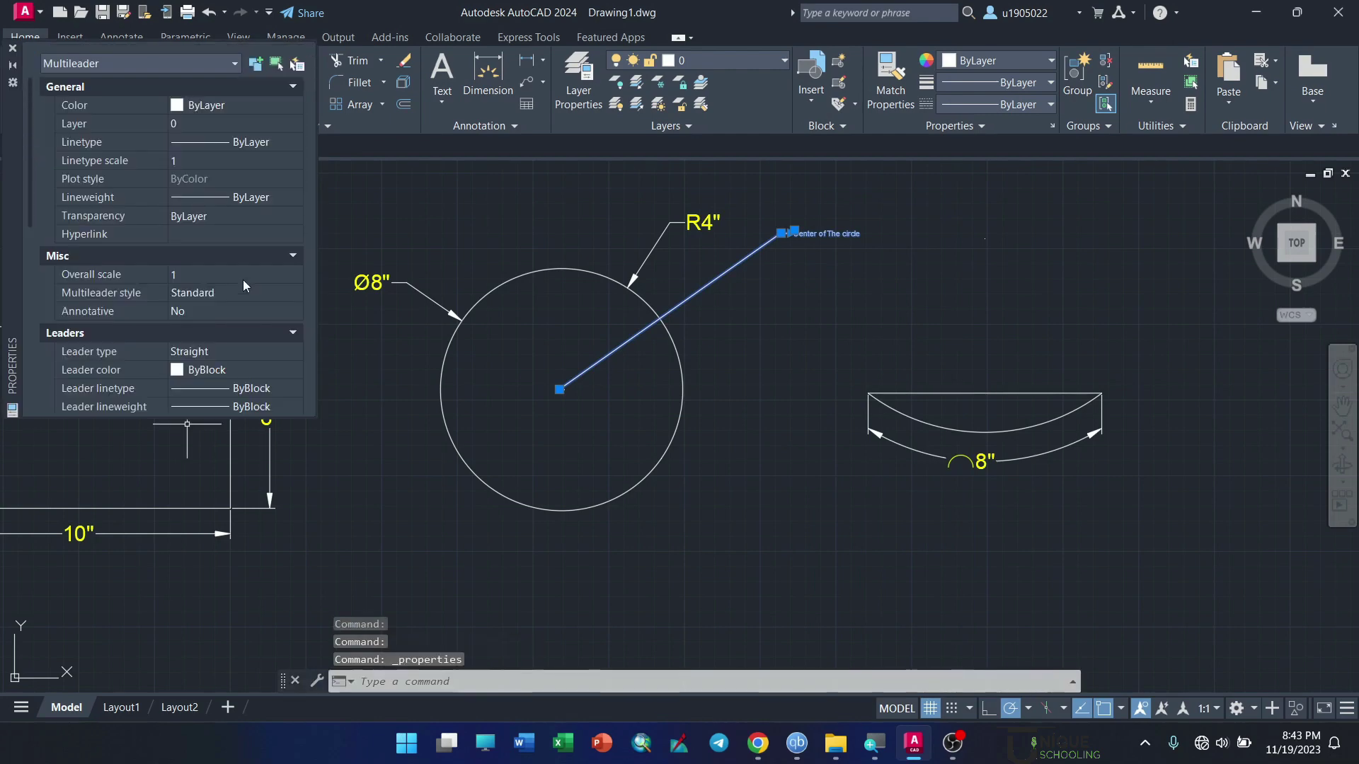
scroll(145, 273, "down", 4)
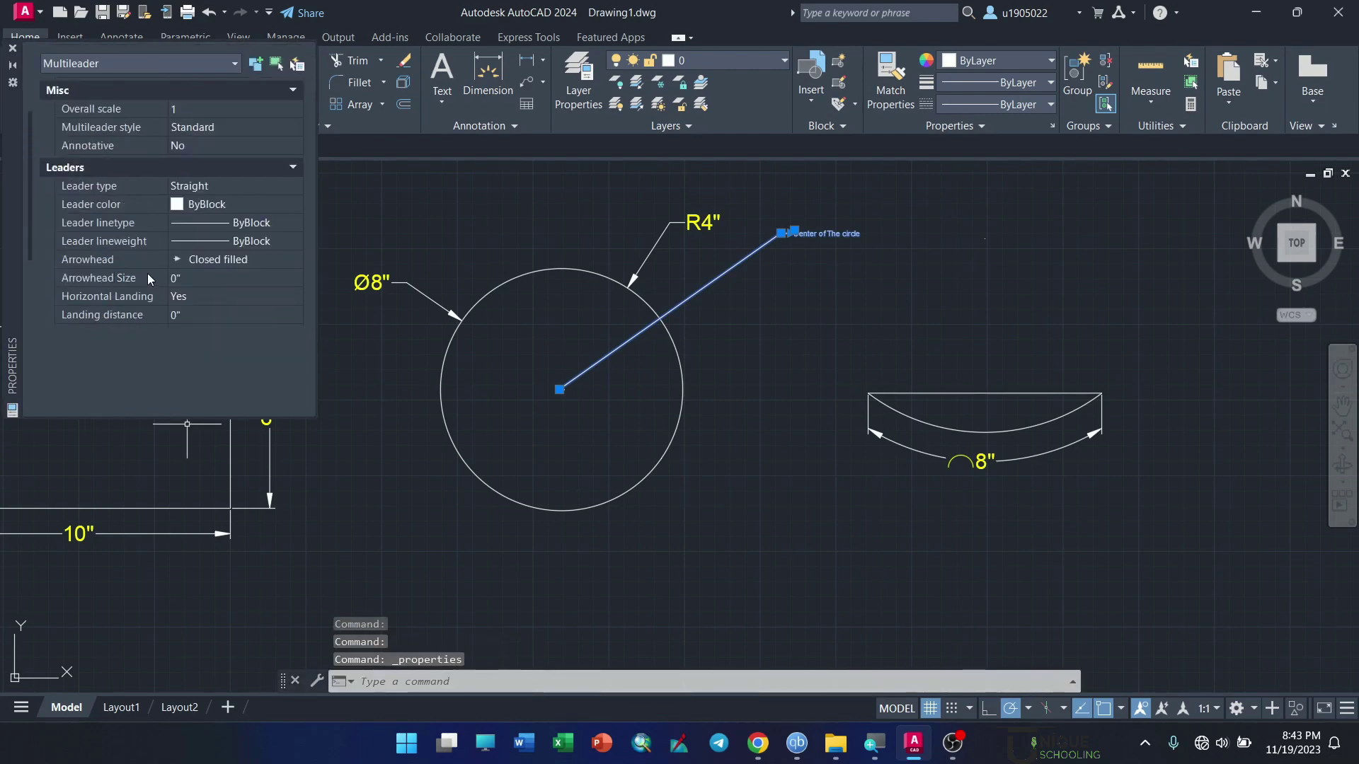
scroll(128, 291, "down", 1)
scroll(152, 297, "down", 3)
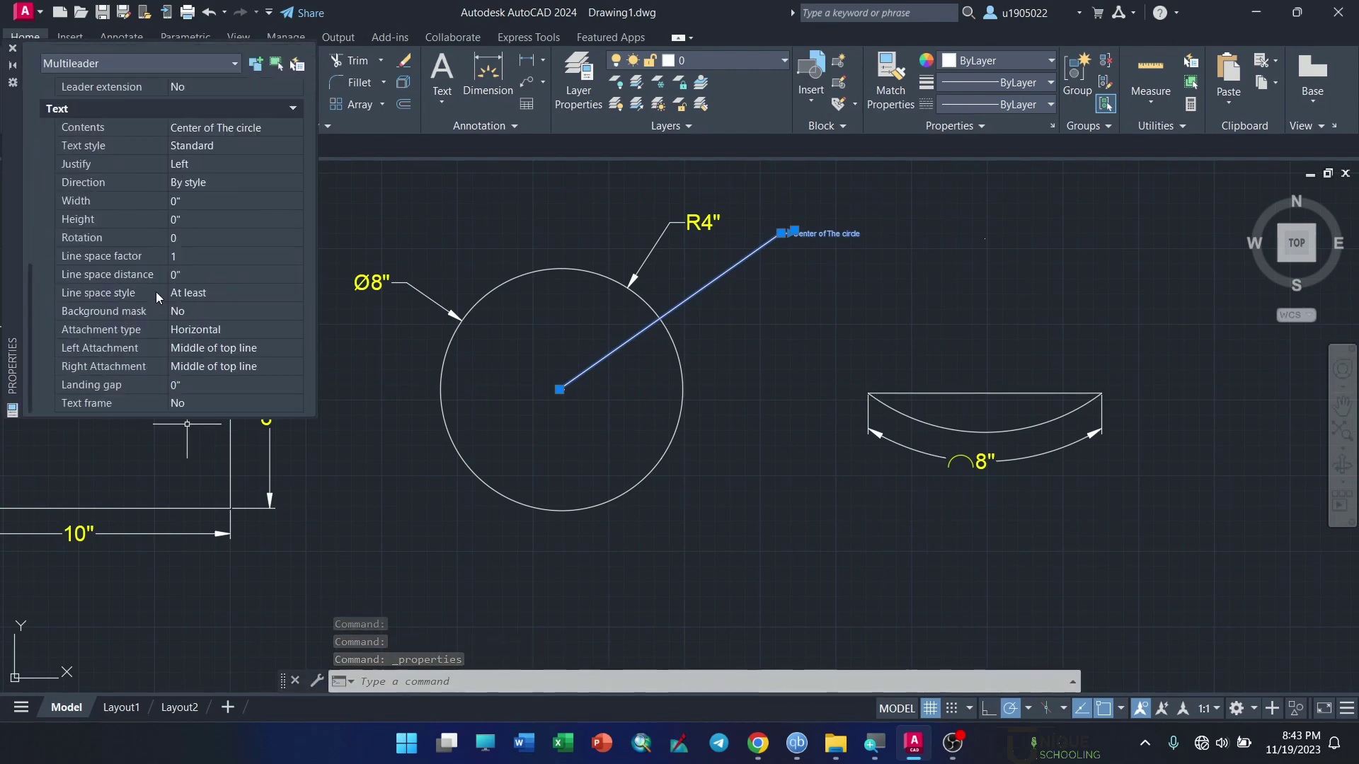
left_click(181, 201)
type(".5")
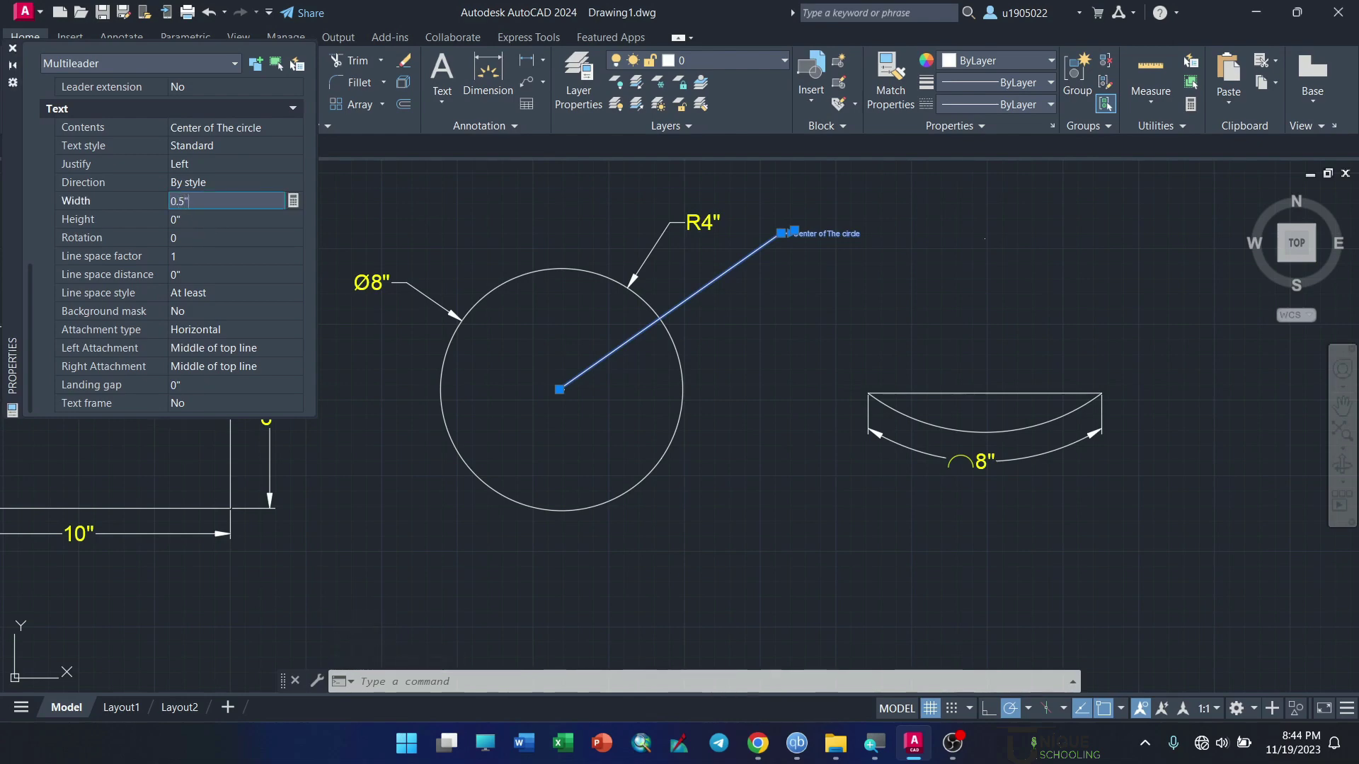
key("Return")
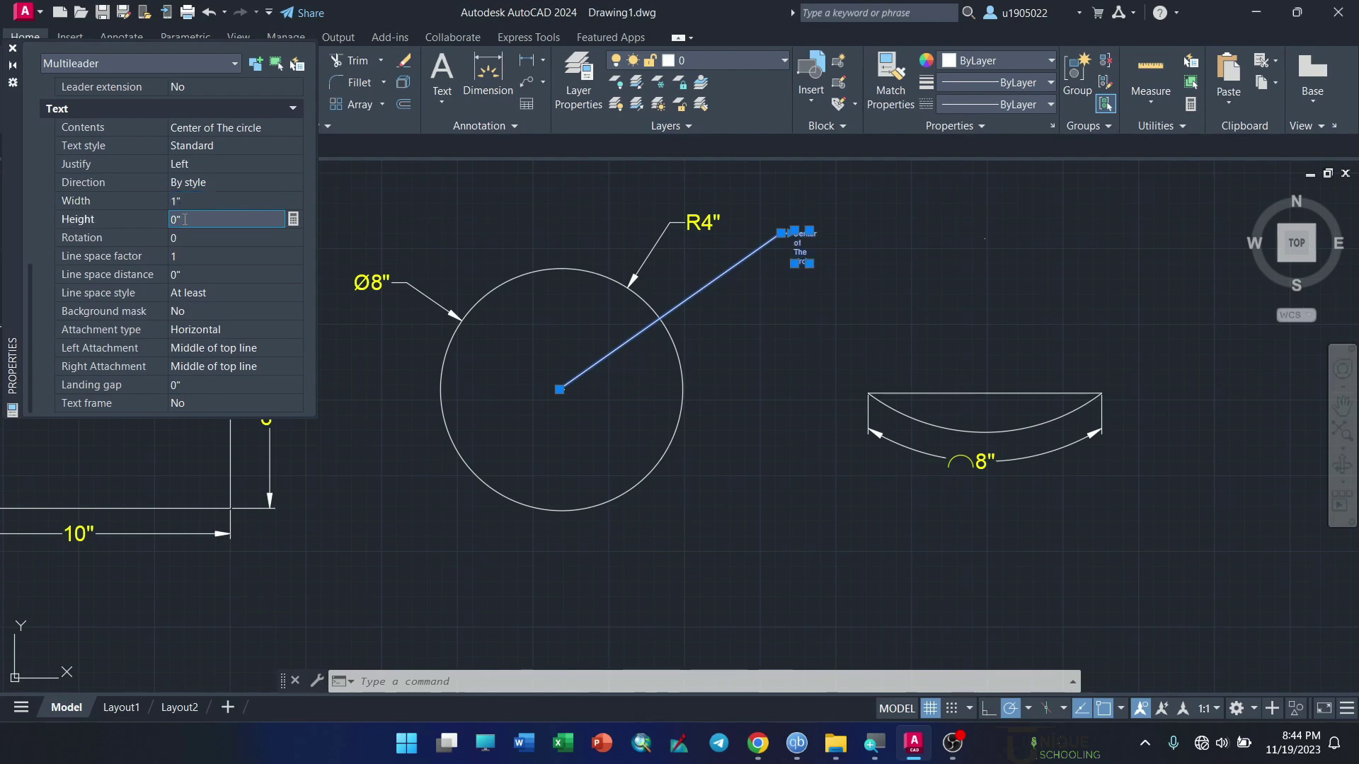
type(".5")
key("Return")
left_click(190, 218)
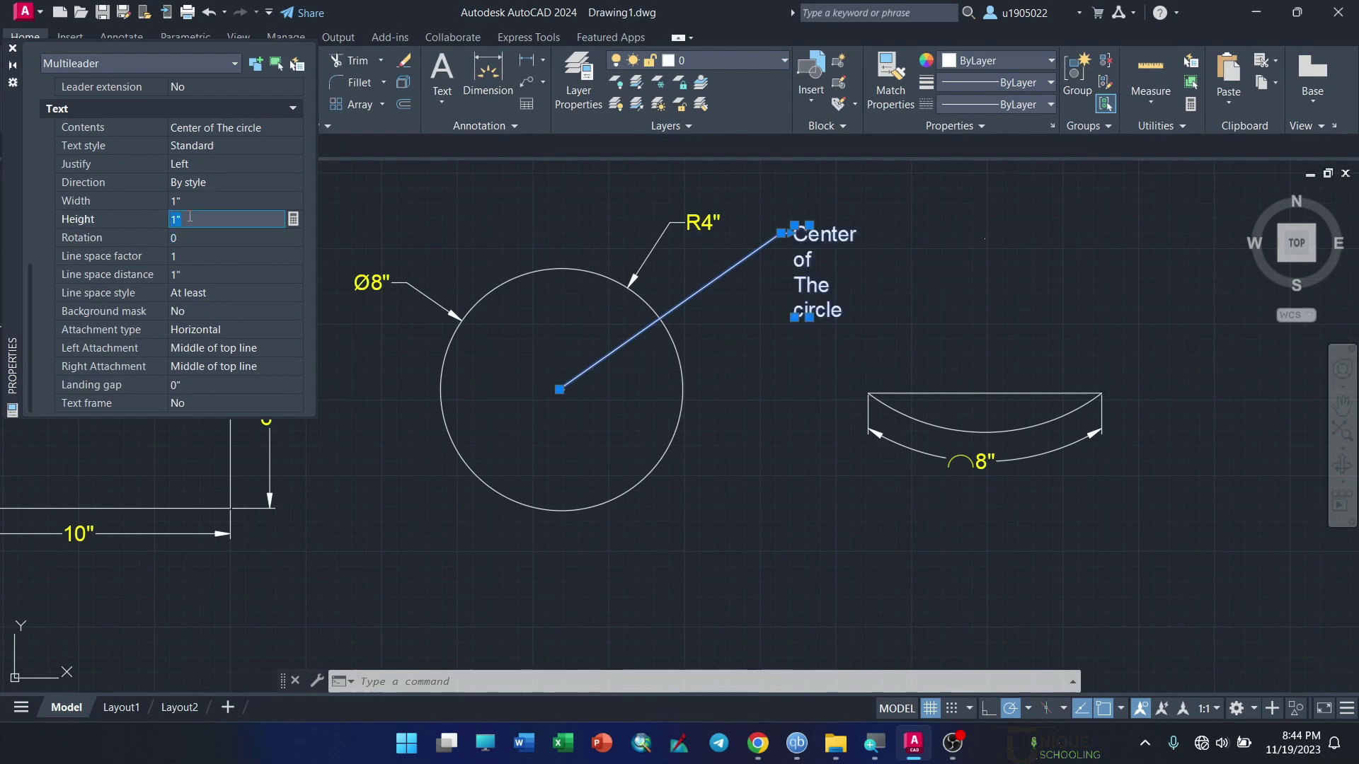
type("0")
key("Return")
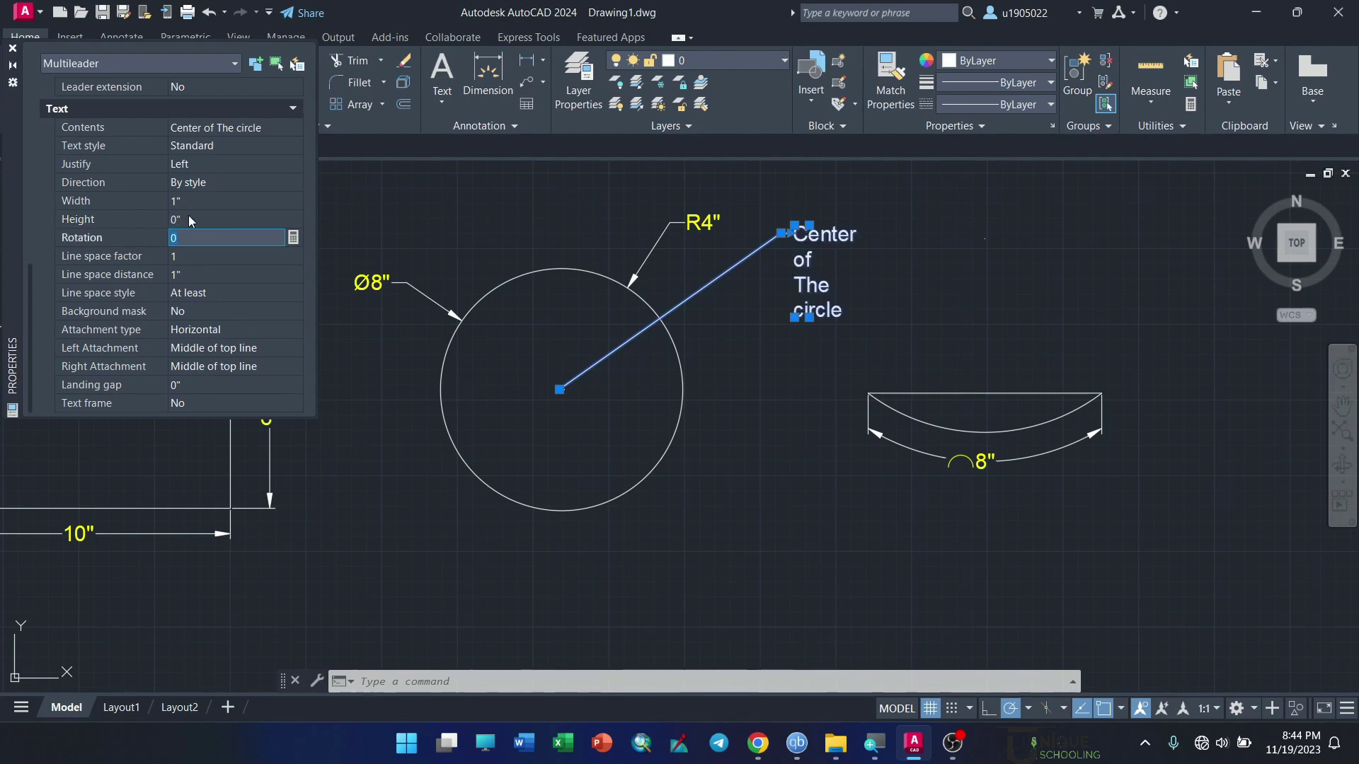
left_click(179, 202)
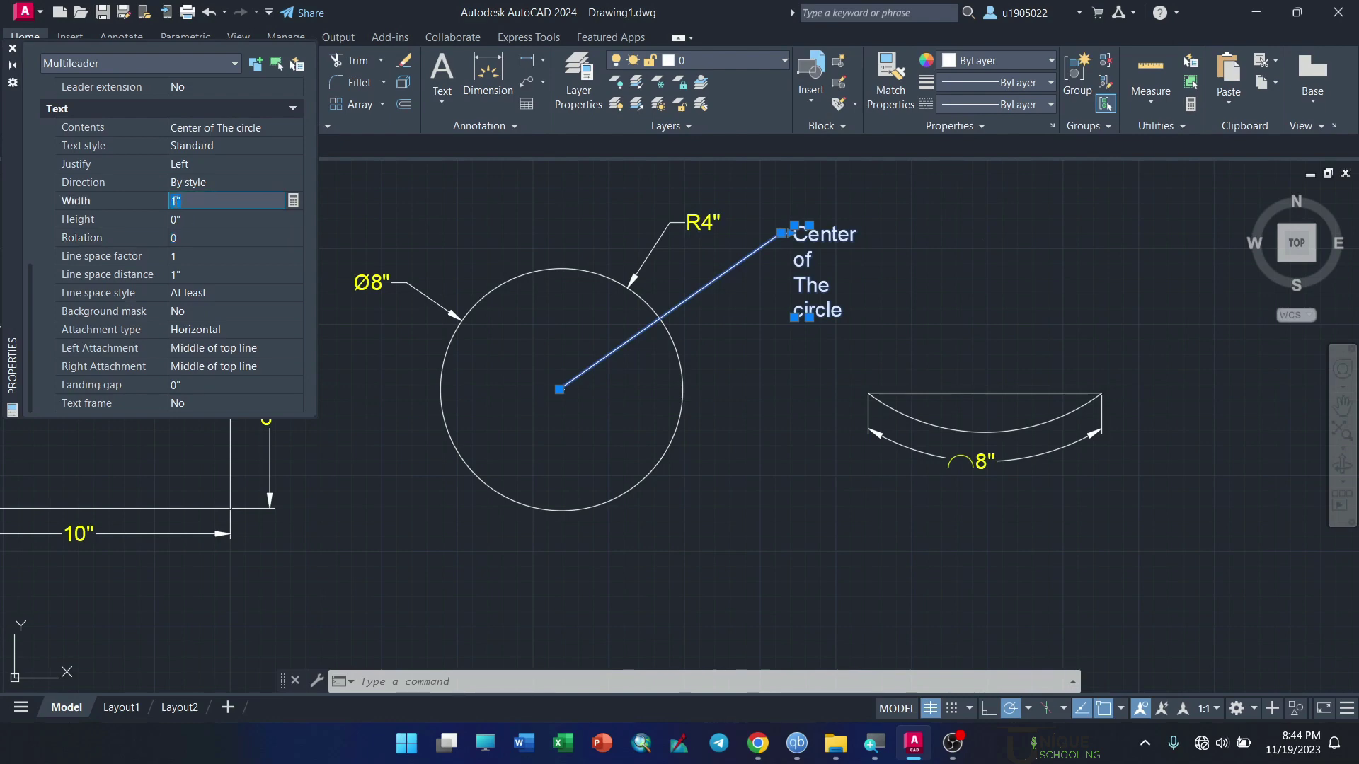
type("0")
key("Return")
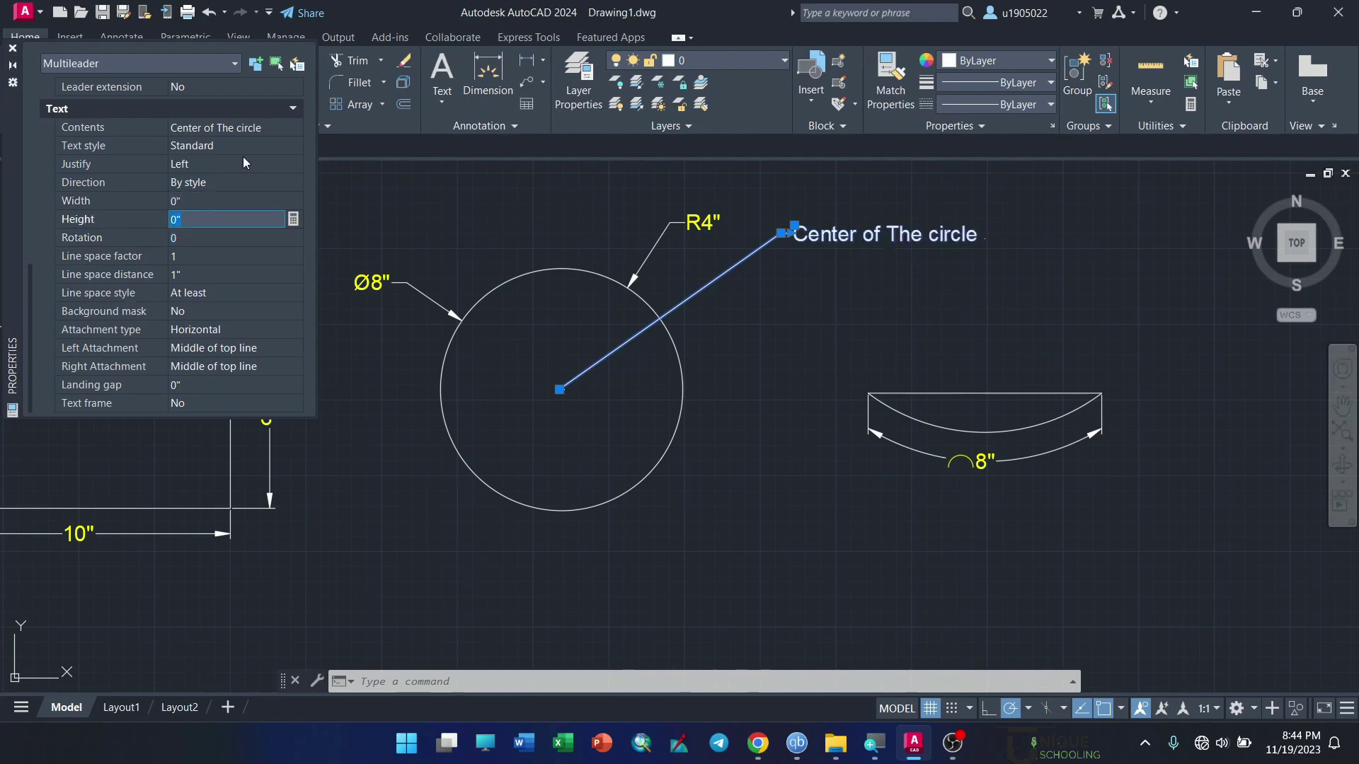
left_click(12, 48)
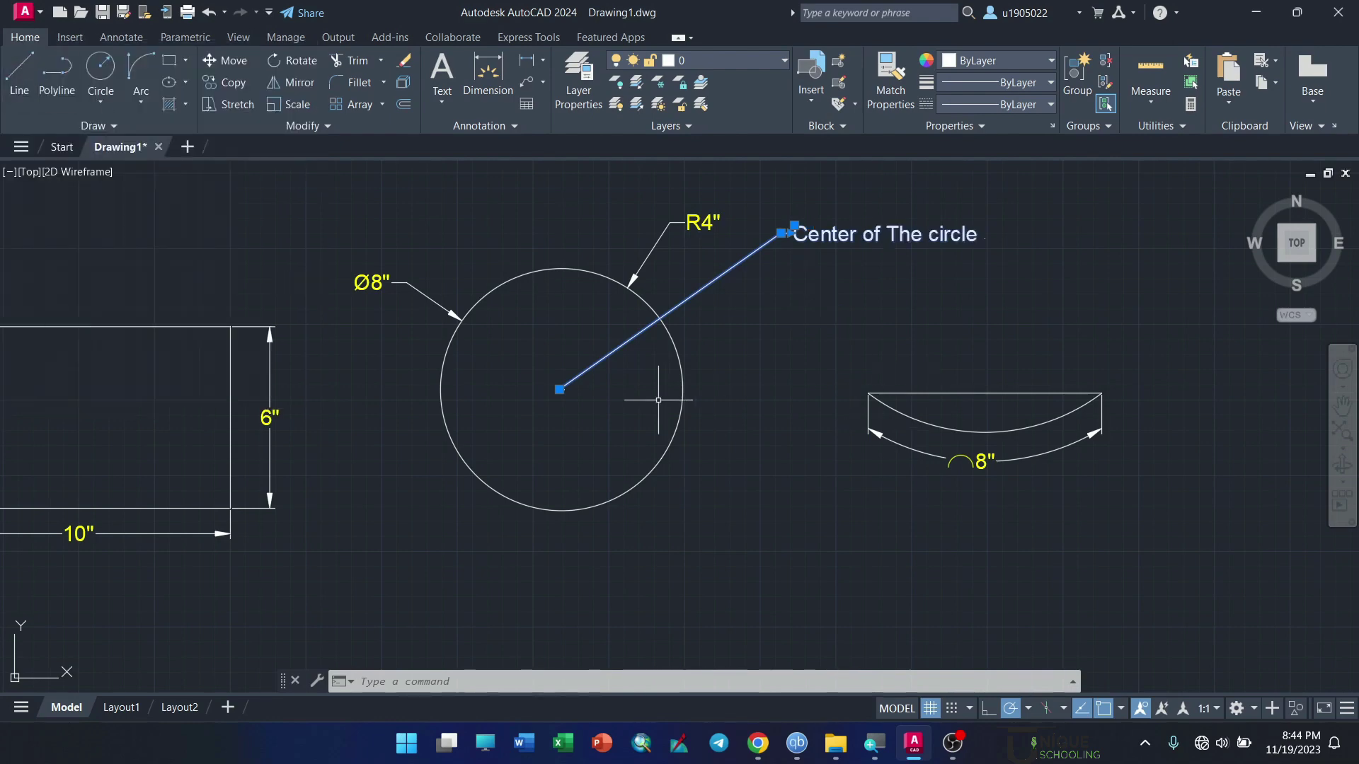
Step: Set the multileader's colour to Yellow in Properties, then deselect it
right_click(802, 235)
mouse_move(890, 604)
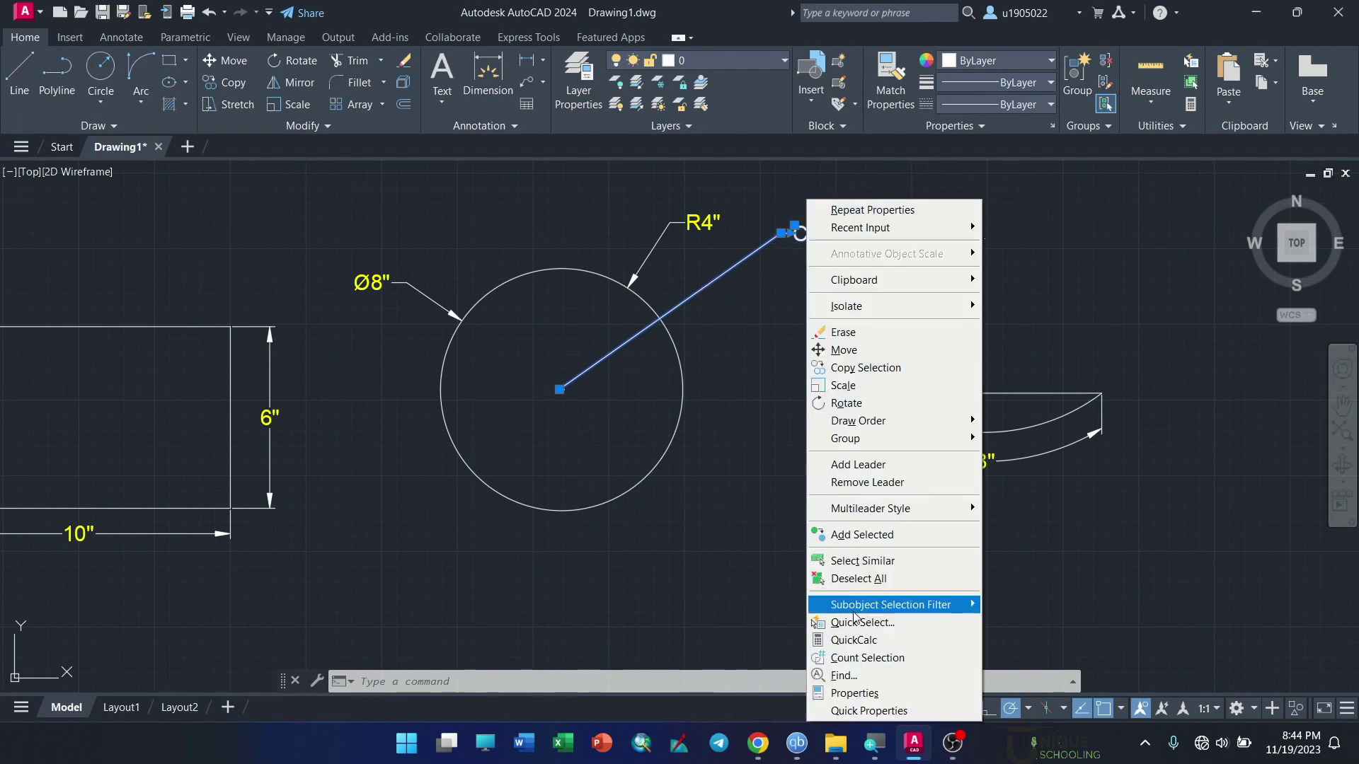
left_click(854, 693)
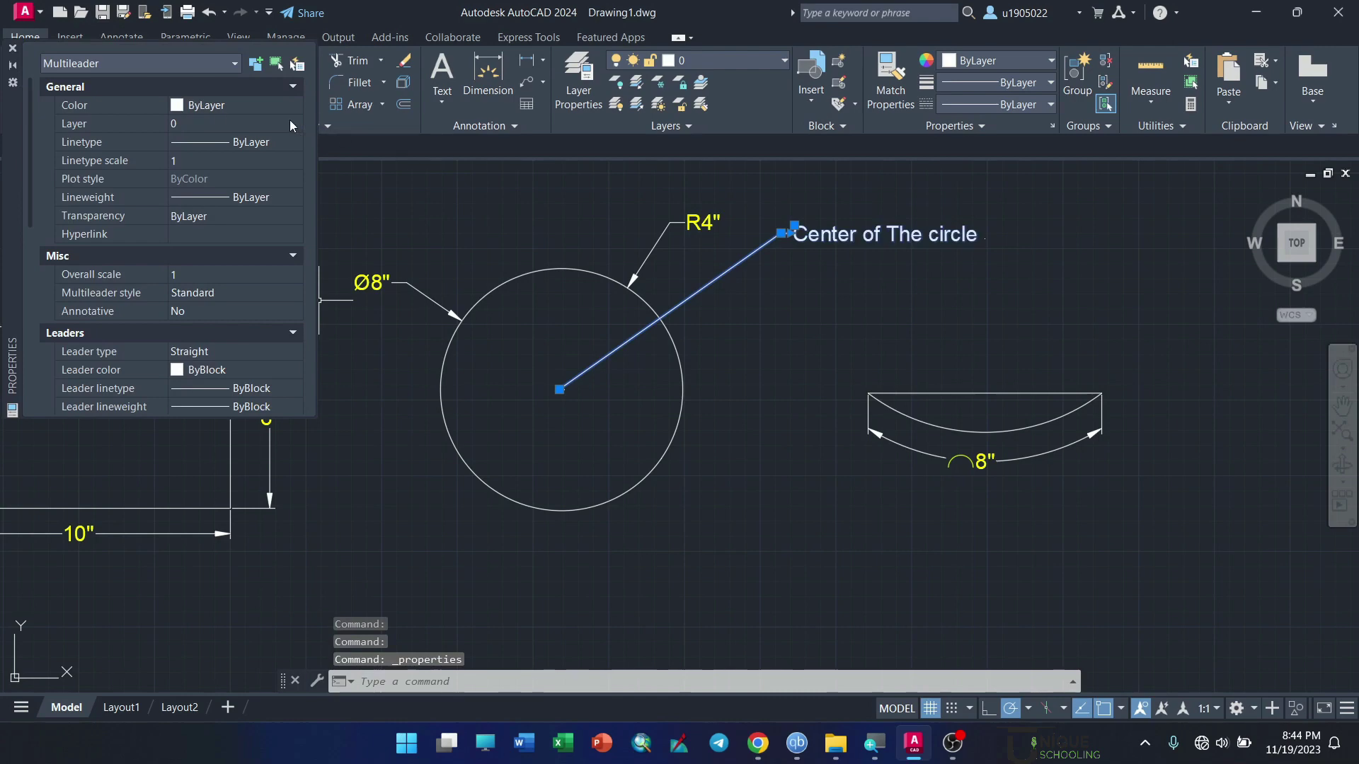
left_click(180, 105)
left_click(179, 105)
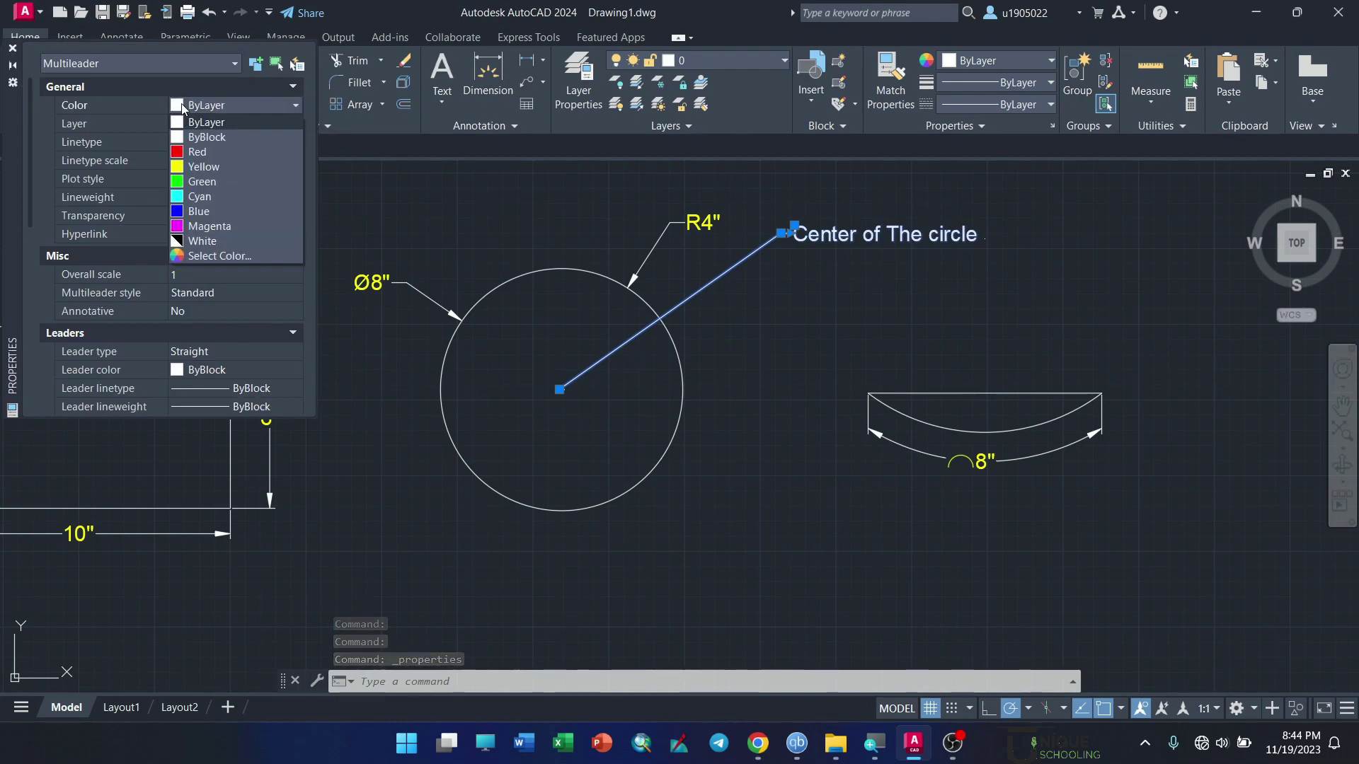
left_click(205, 167)
left_click(12, 48)
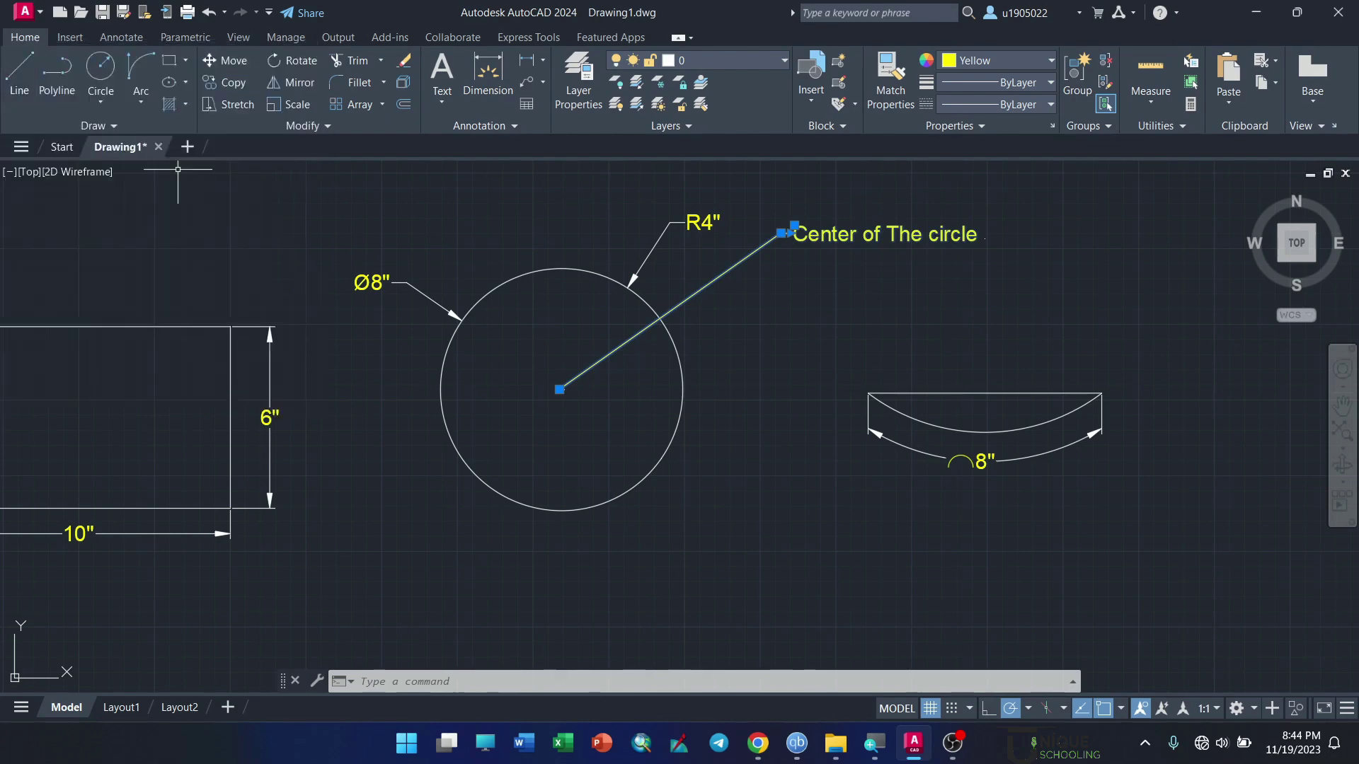
scroll(629, 389, "down", 5)
scroll(653, 393, "up", 3)
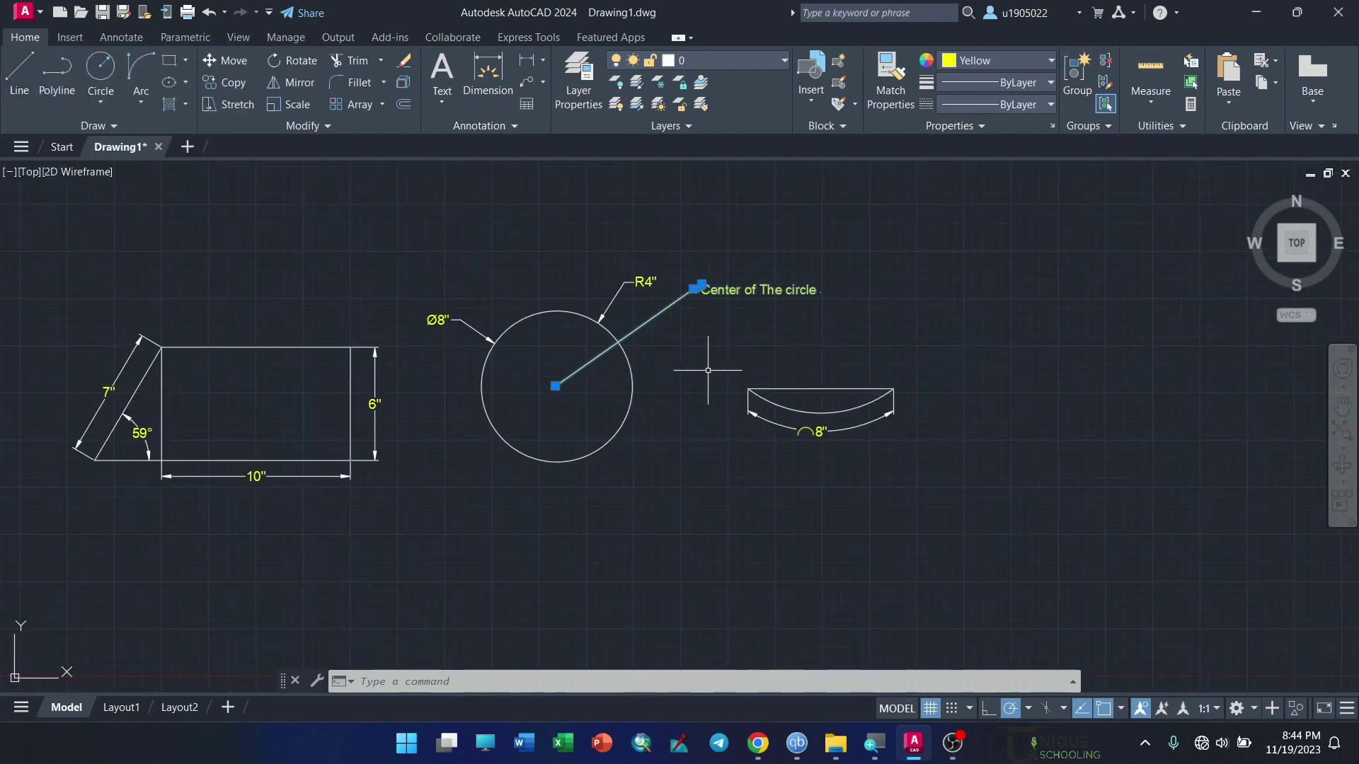
key("Escape")
scroll(859, 244, "up", 2)
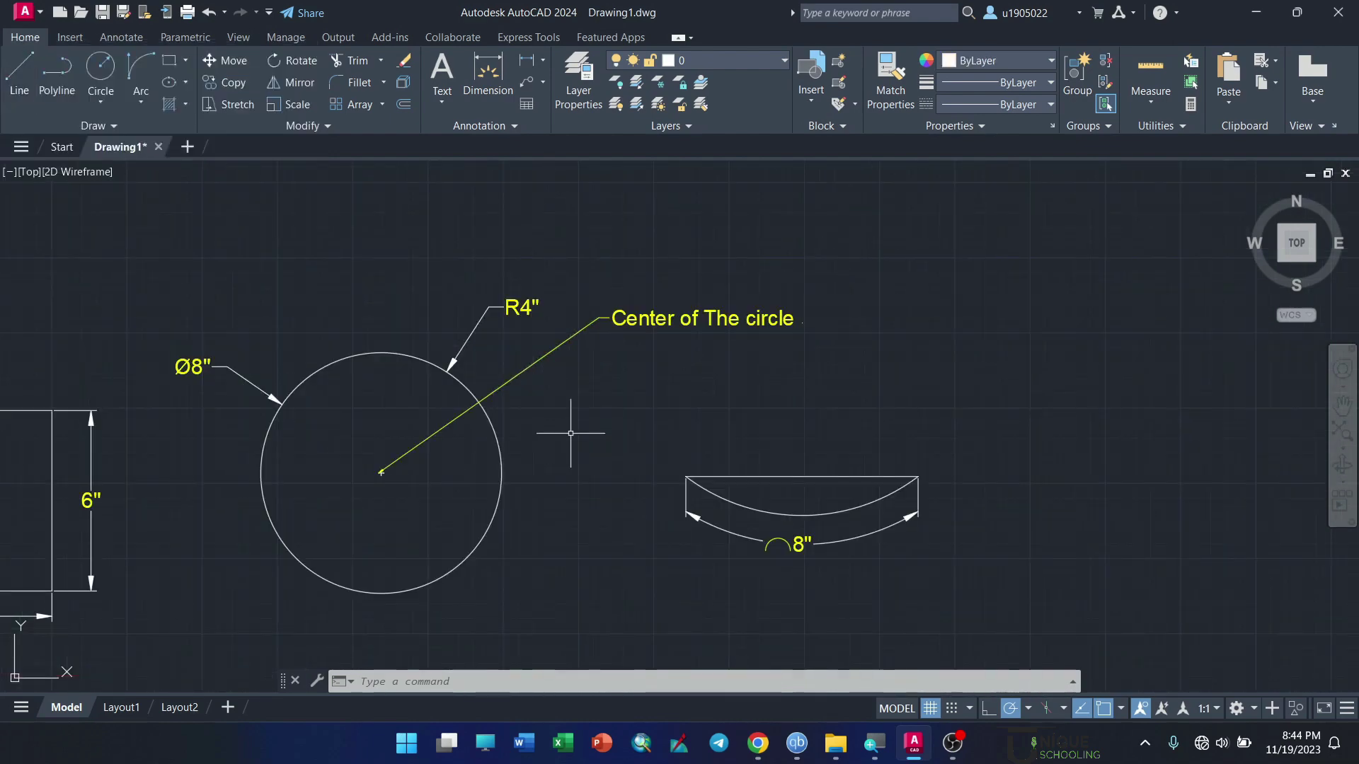
scroll(334, 470, "up", 3)
scroll(333, 470, "down", 2)
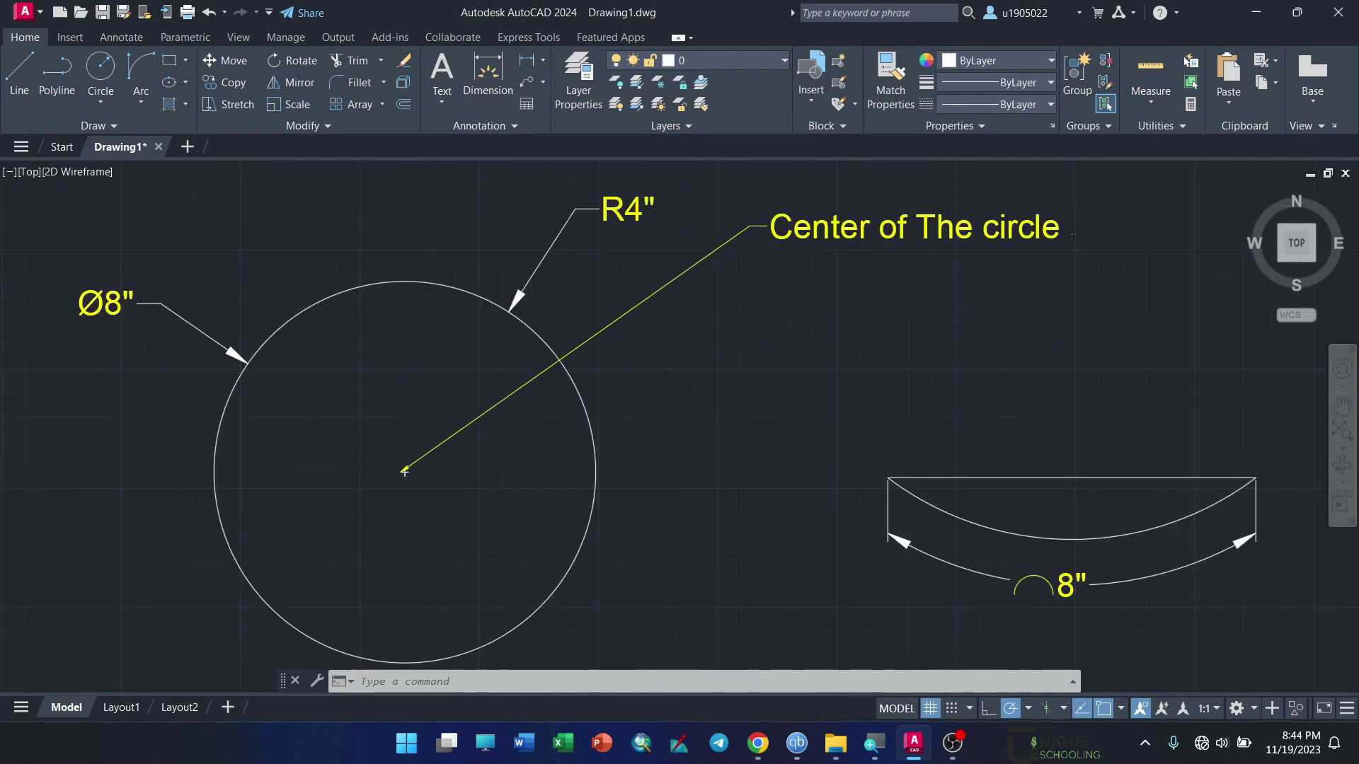
scroll(340, 473, "down", 2)
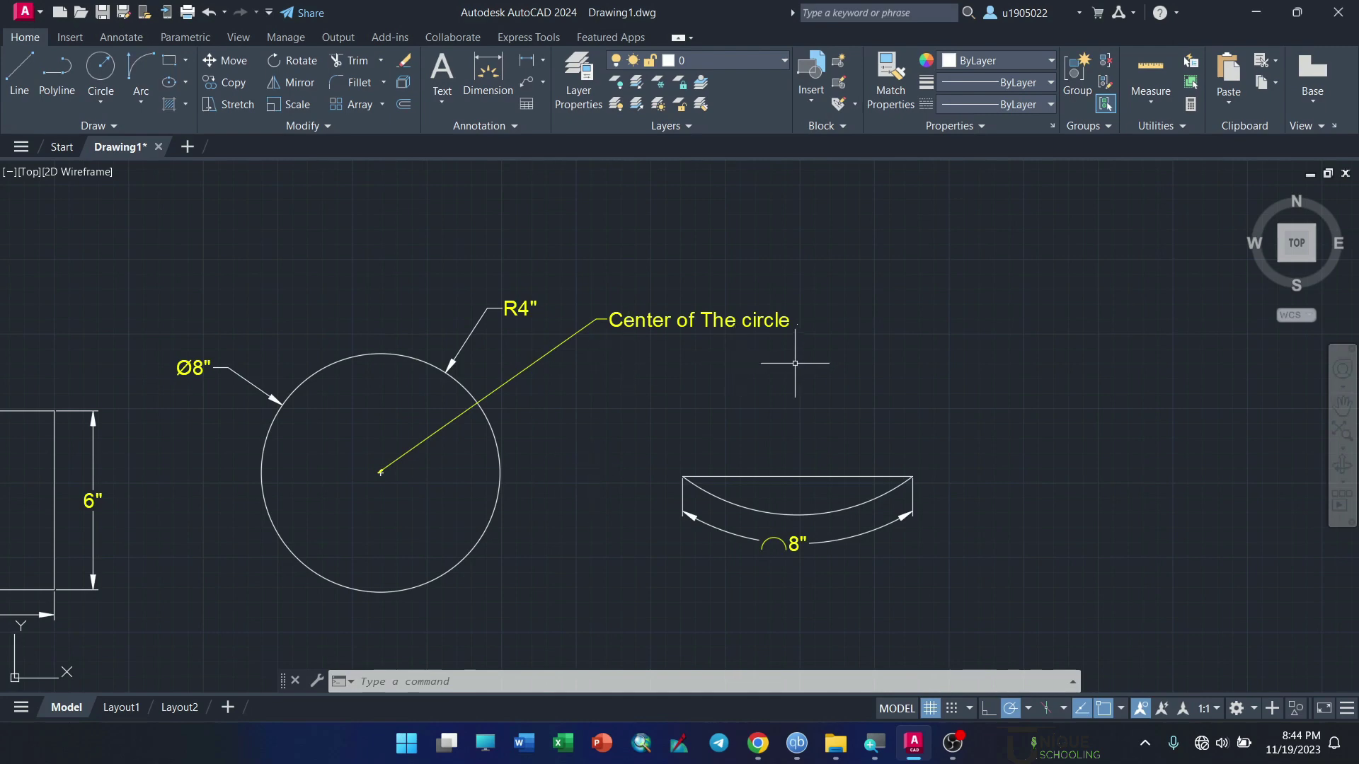
scroll(878, 318, "down", 4)
scroll(842, 298, "up", 4)
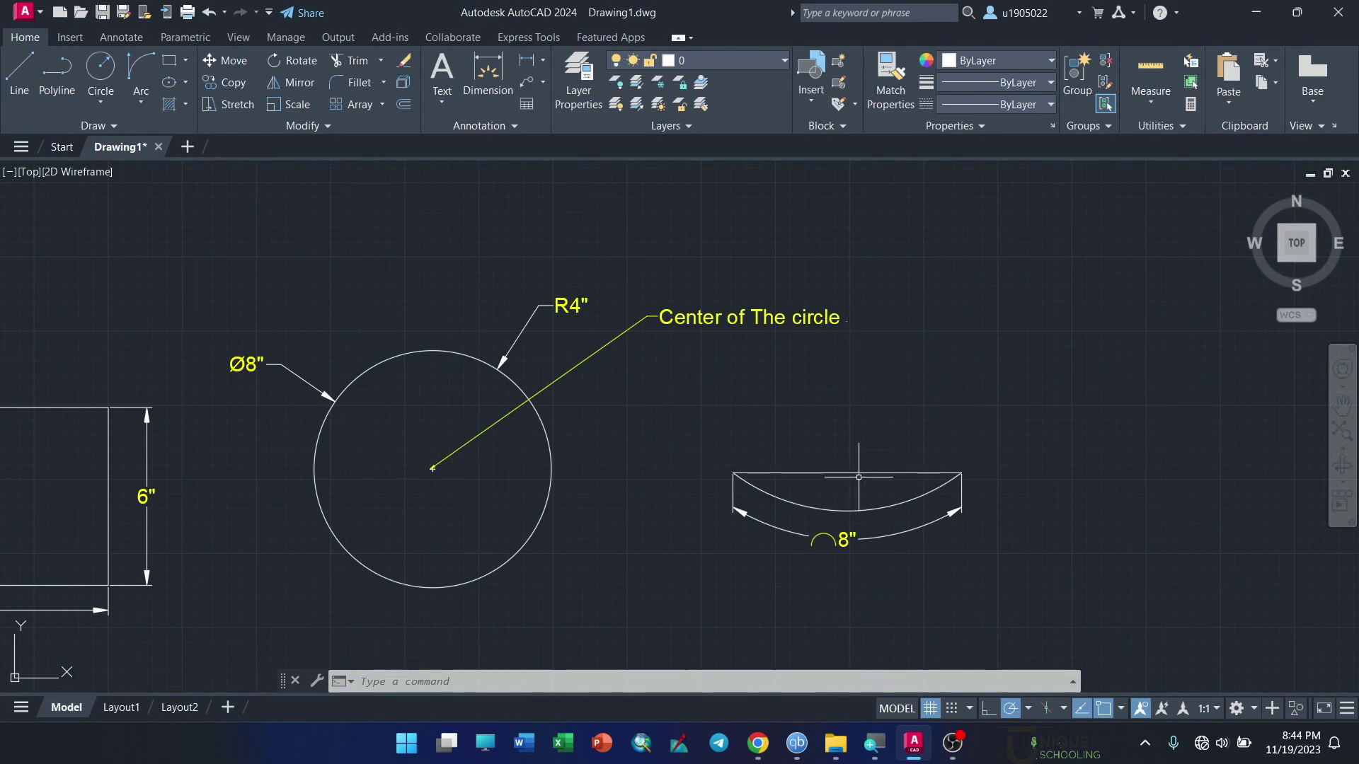
Step: Draw a smaller circle at the upper right of the drawing
left_click(100, 104)
left_click(121, 132)
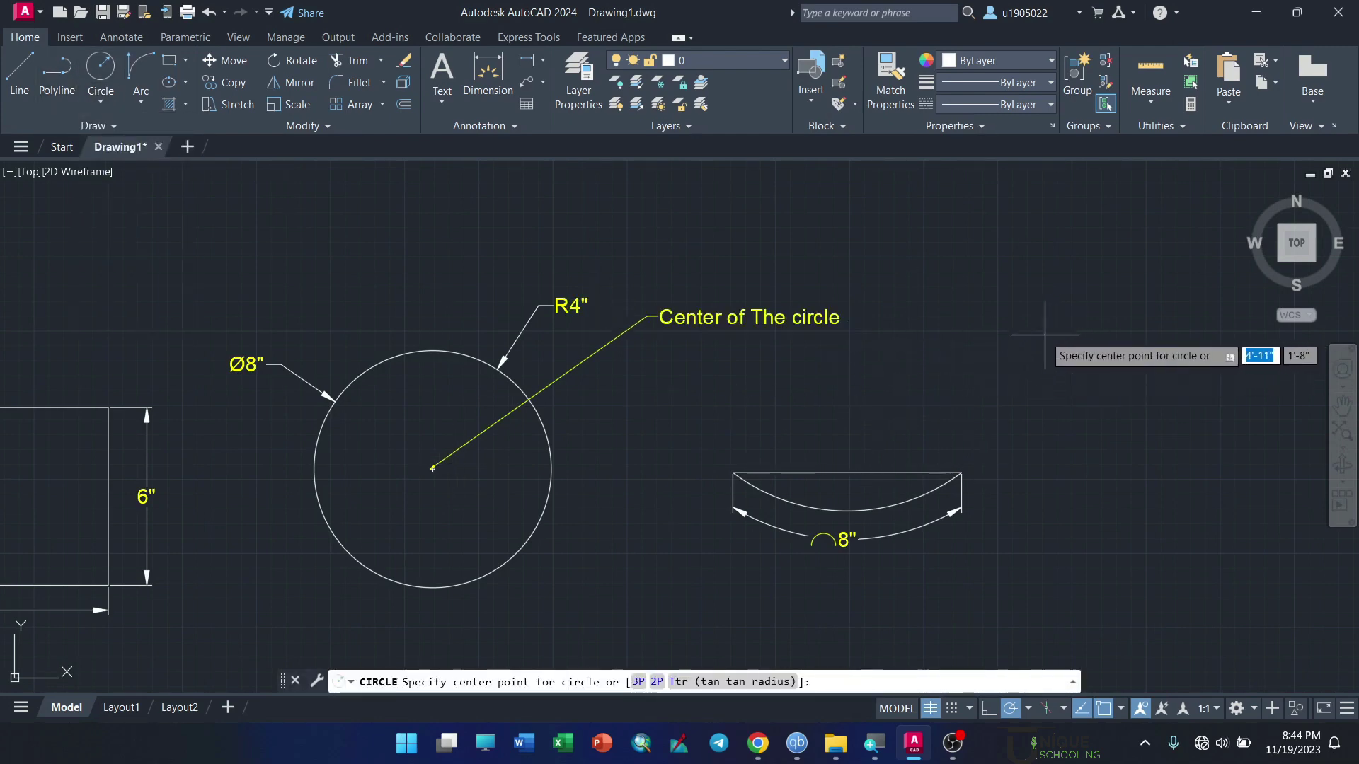
left_click(1031, 354)
left_click(1079, 406)
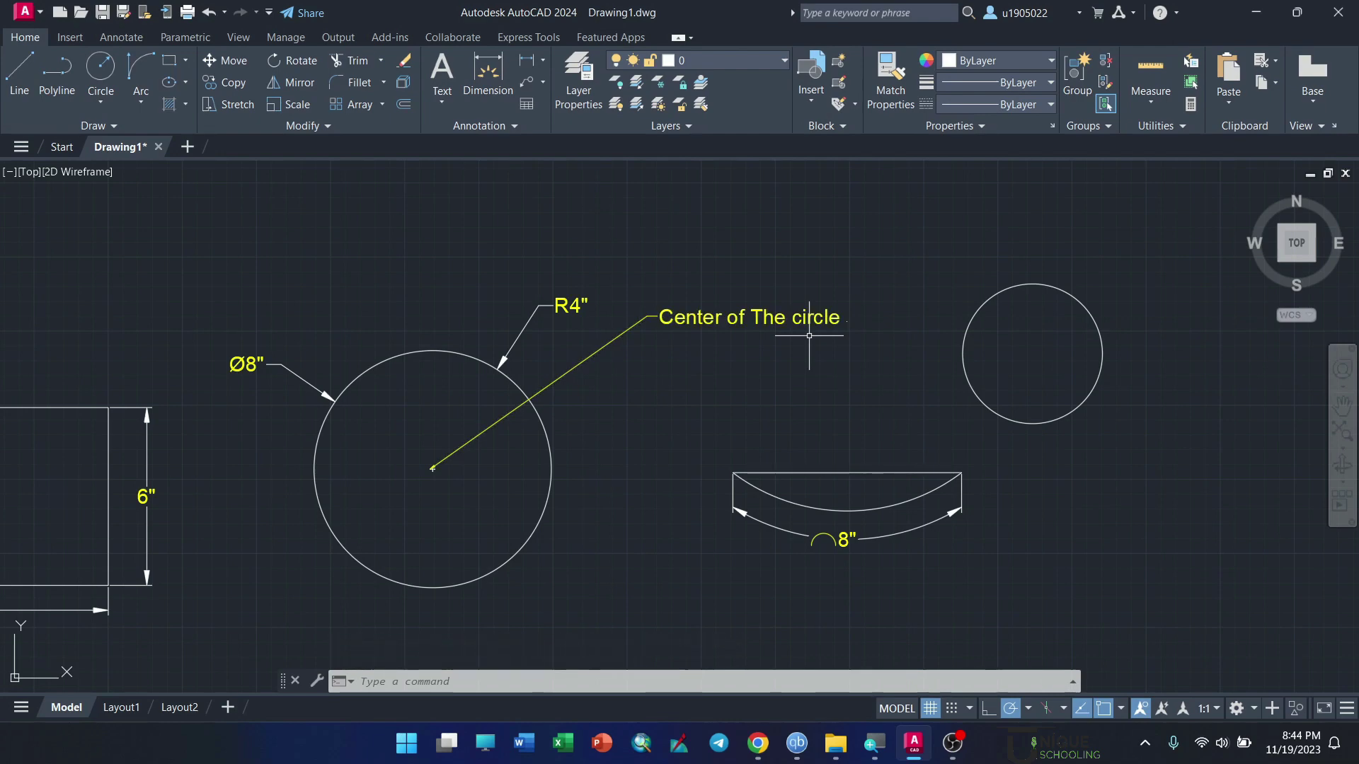
Step: Add a second leader from the 'Center of The circle' multileader to the new circle's centre
left_click(543, 87)
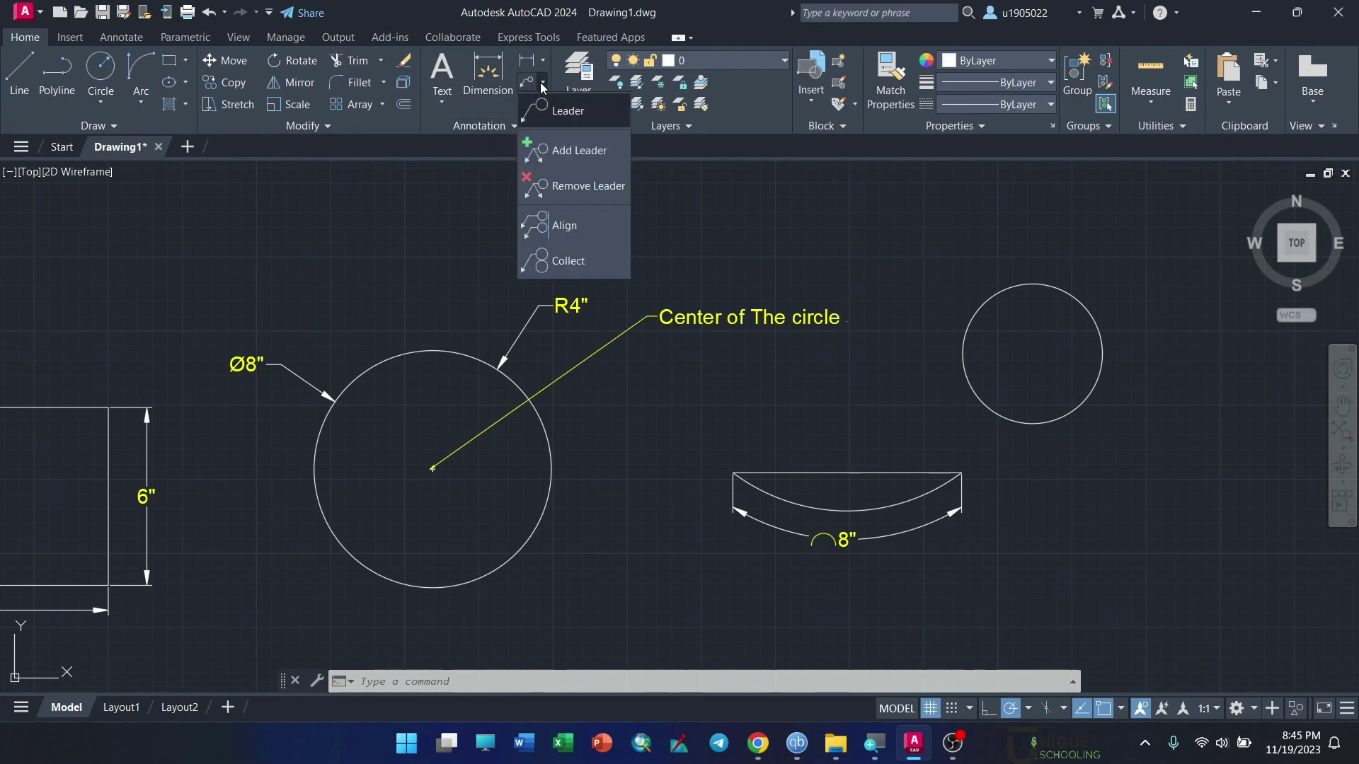
left_click(562, 149)
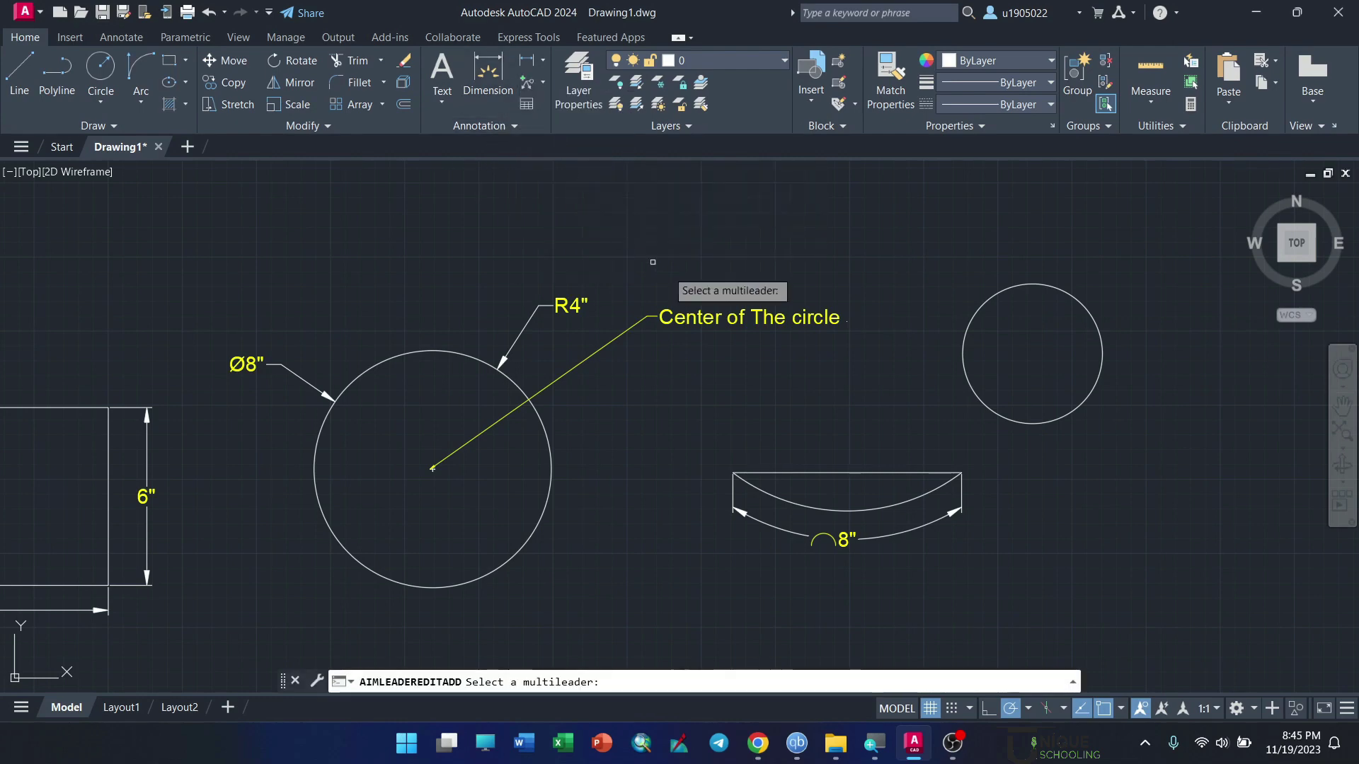
left_click(625, 327)
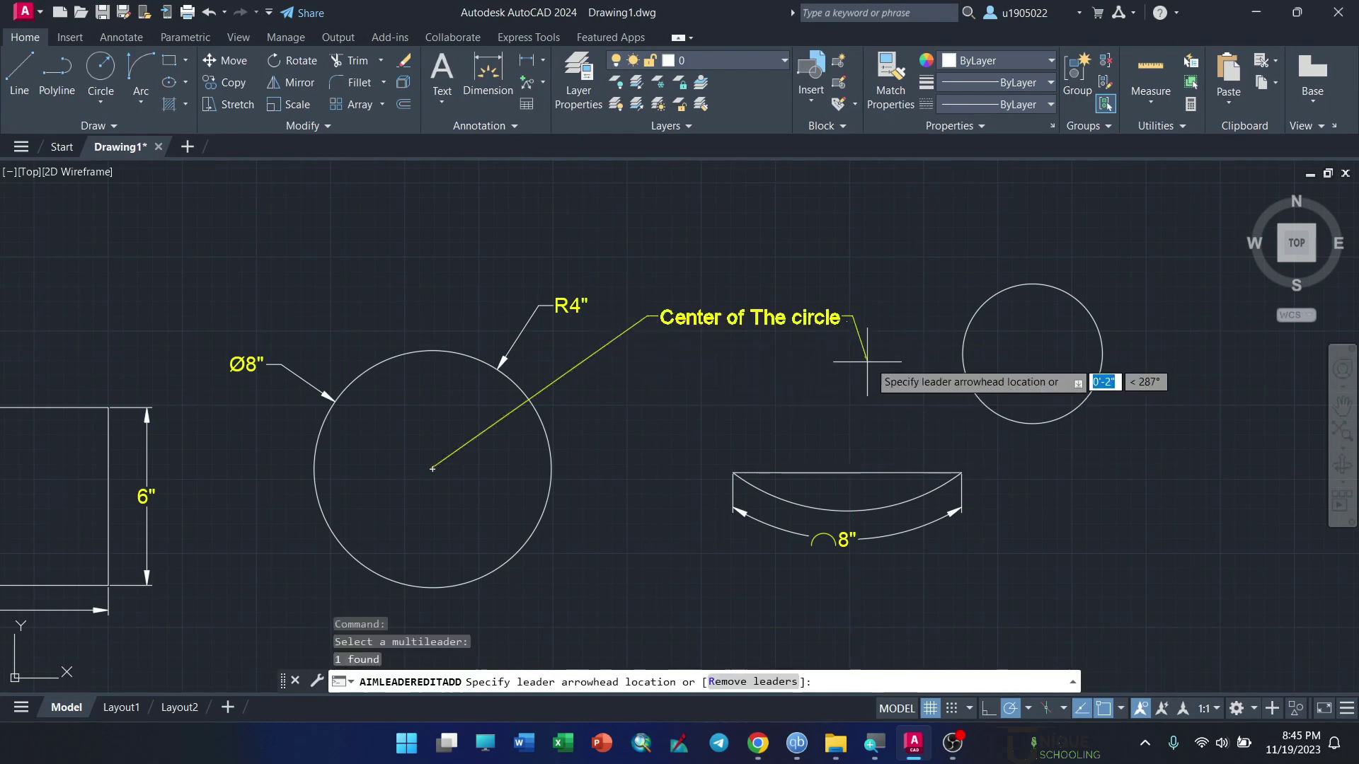
left_click(1029, 352)
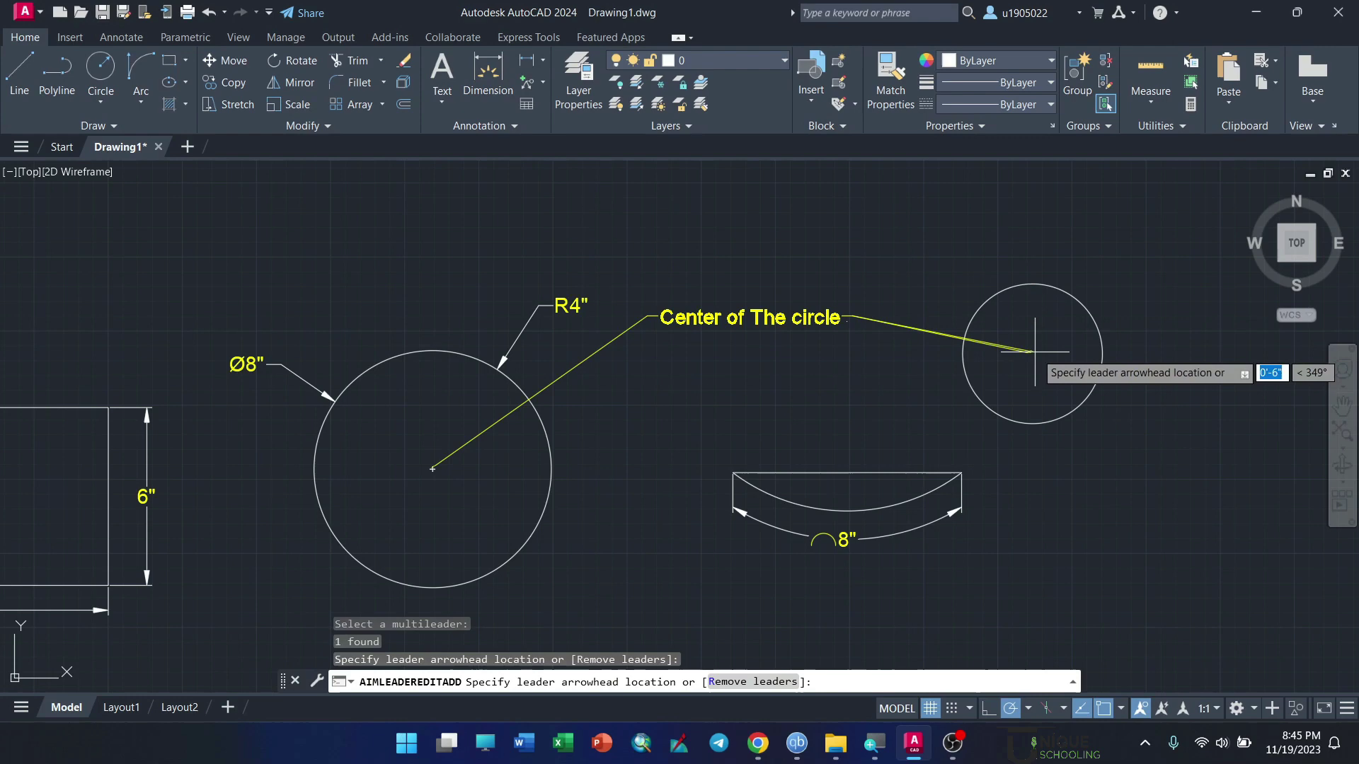
right_click(1126, 391)
left_click(1062, 379)
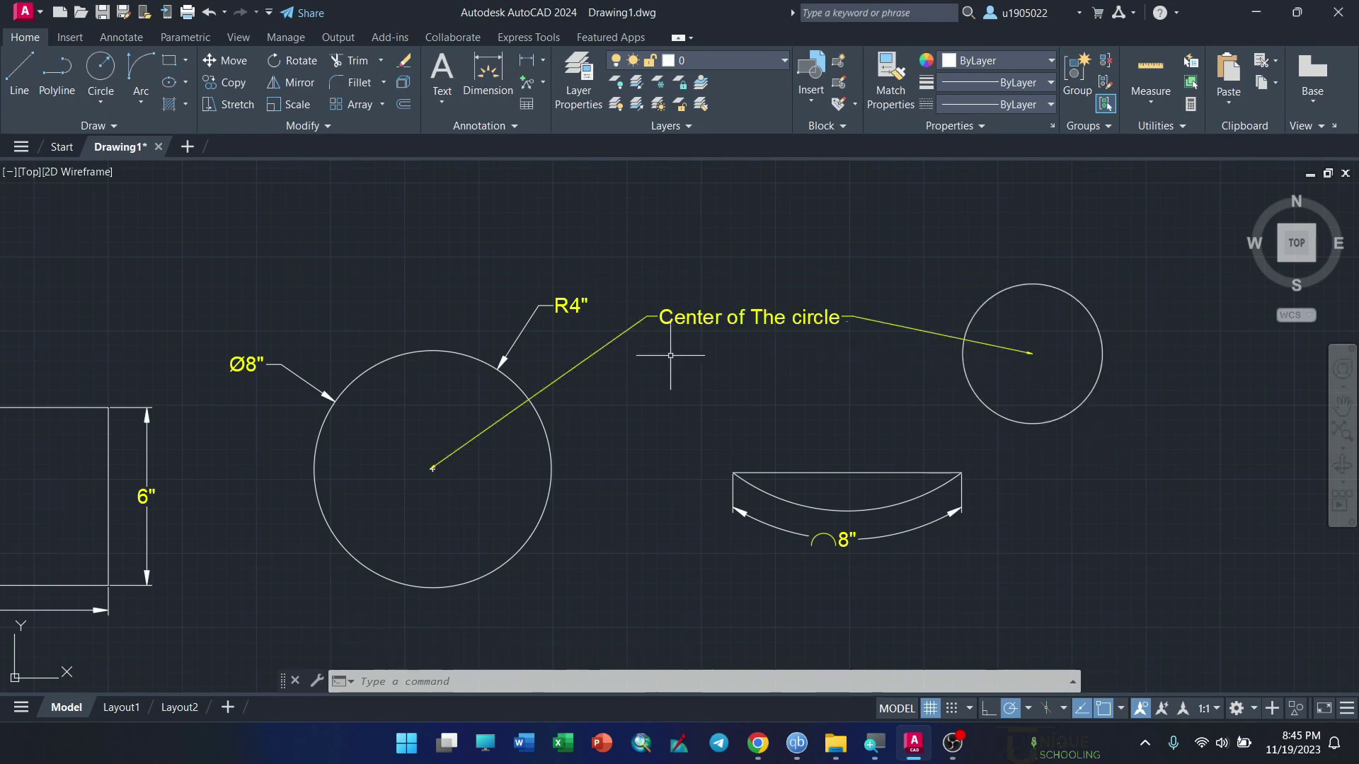
scroll(668, 333, "down", 6)
scroll(524, 319, "up", 4)
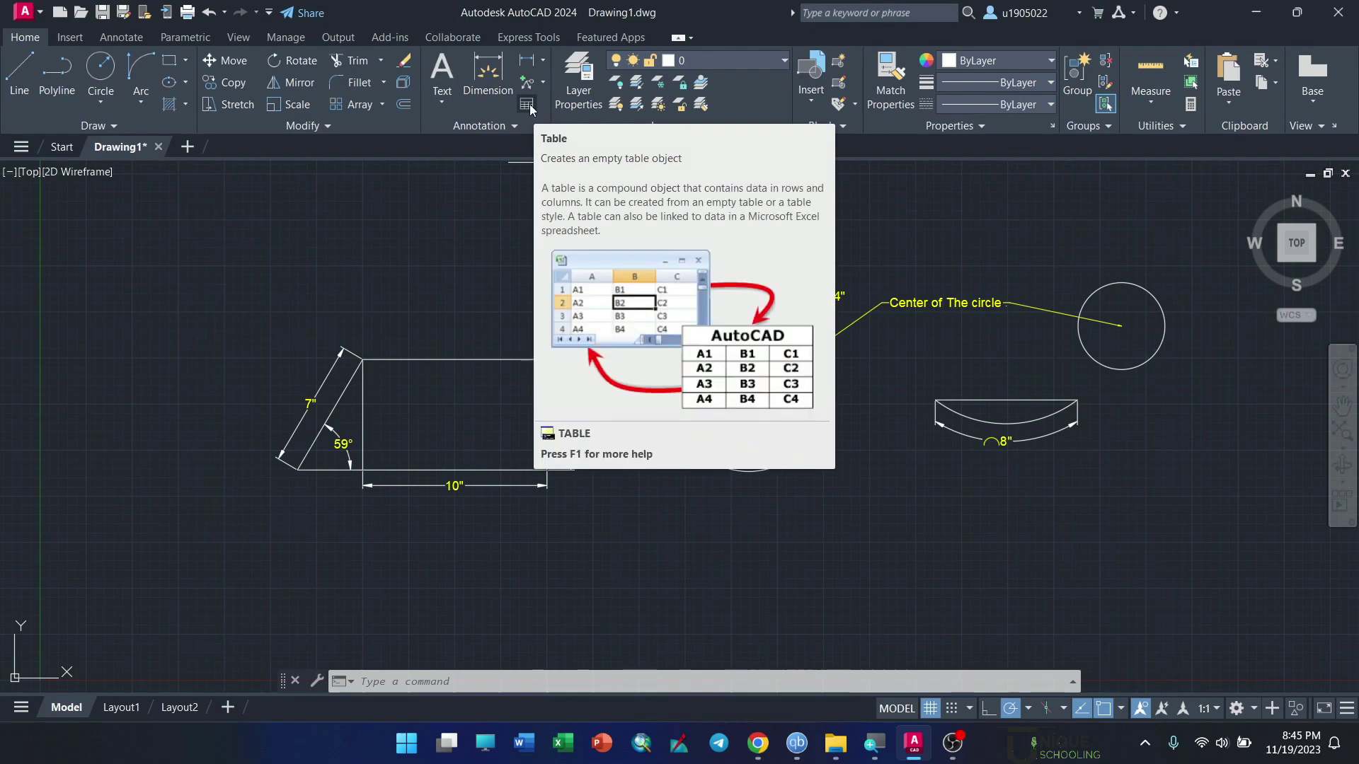
Step: Bring up the Insert Table dialog, then switch to the Unique_CAD folder in File Explorer
left_click(527, 104)
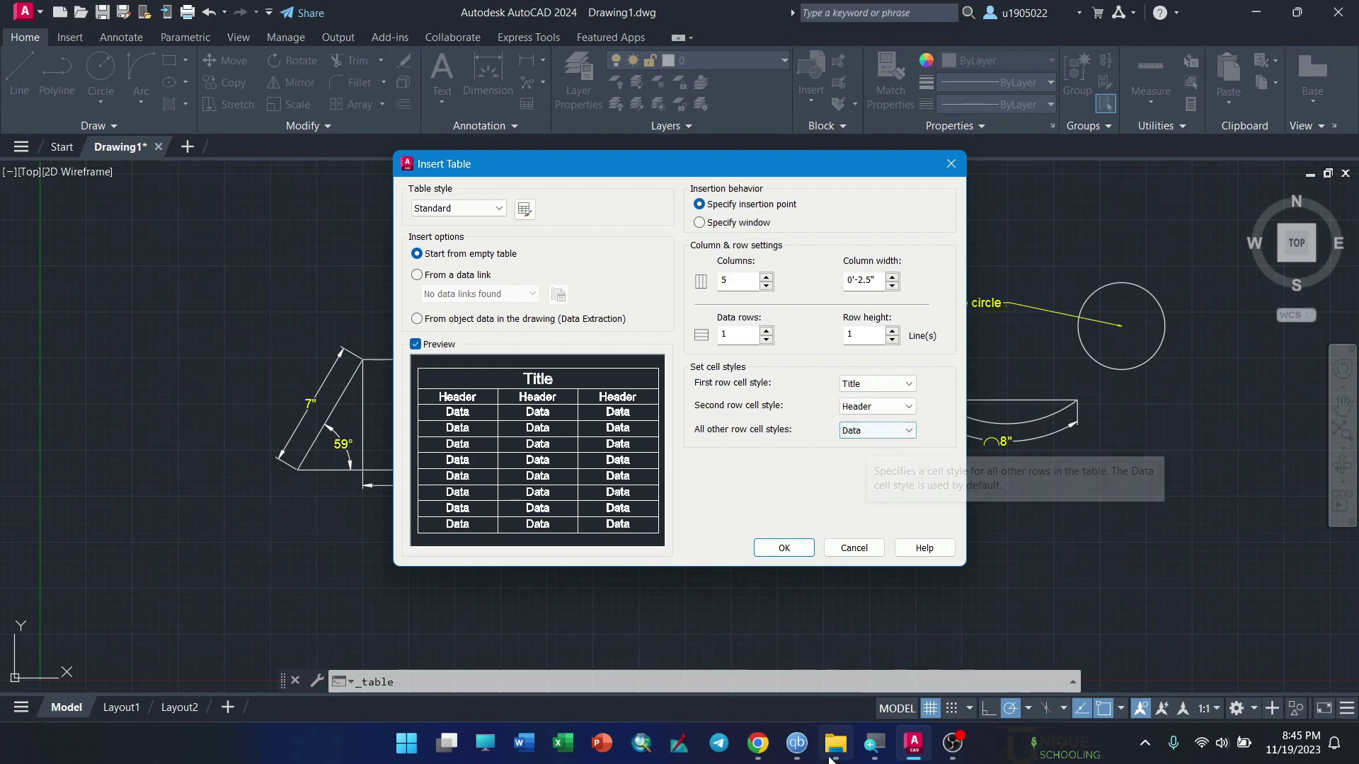
left_click(835, 743)
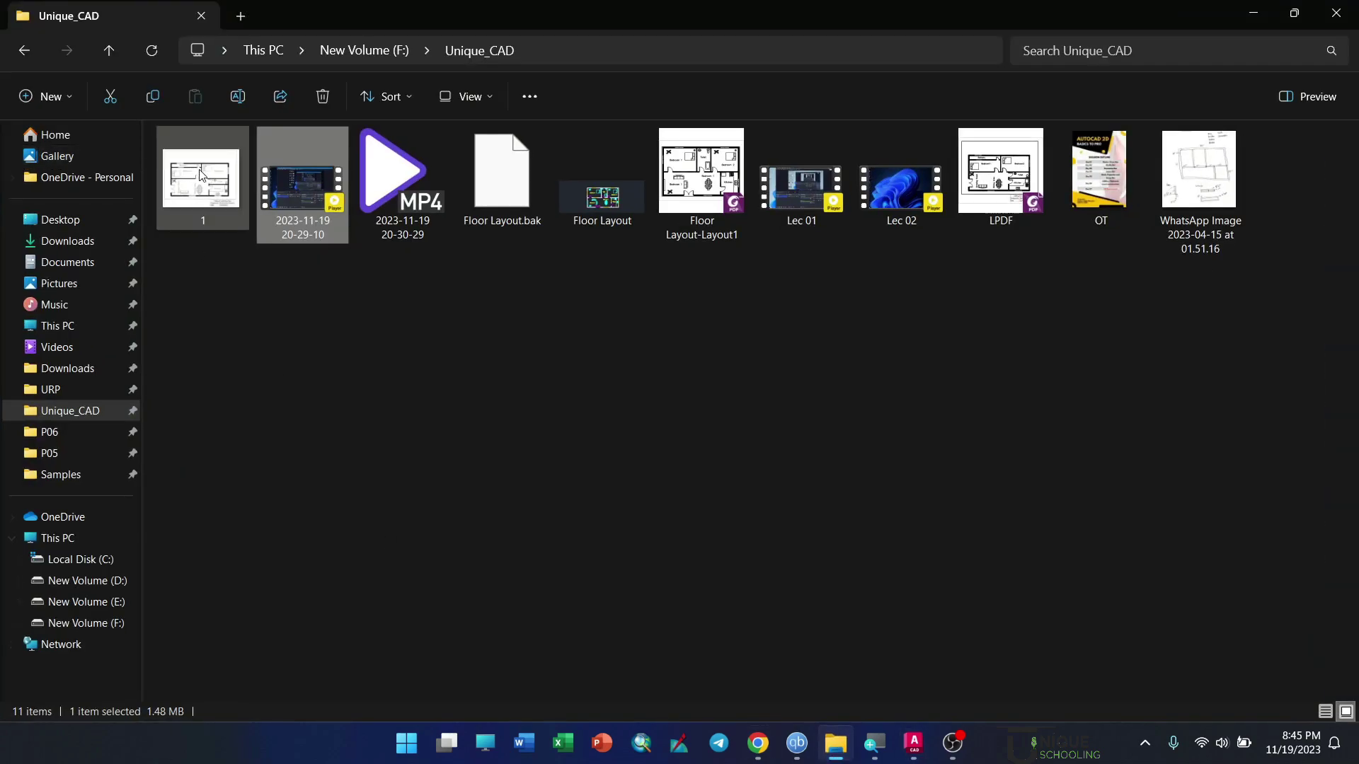
mouse_move(202, 178)
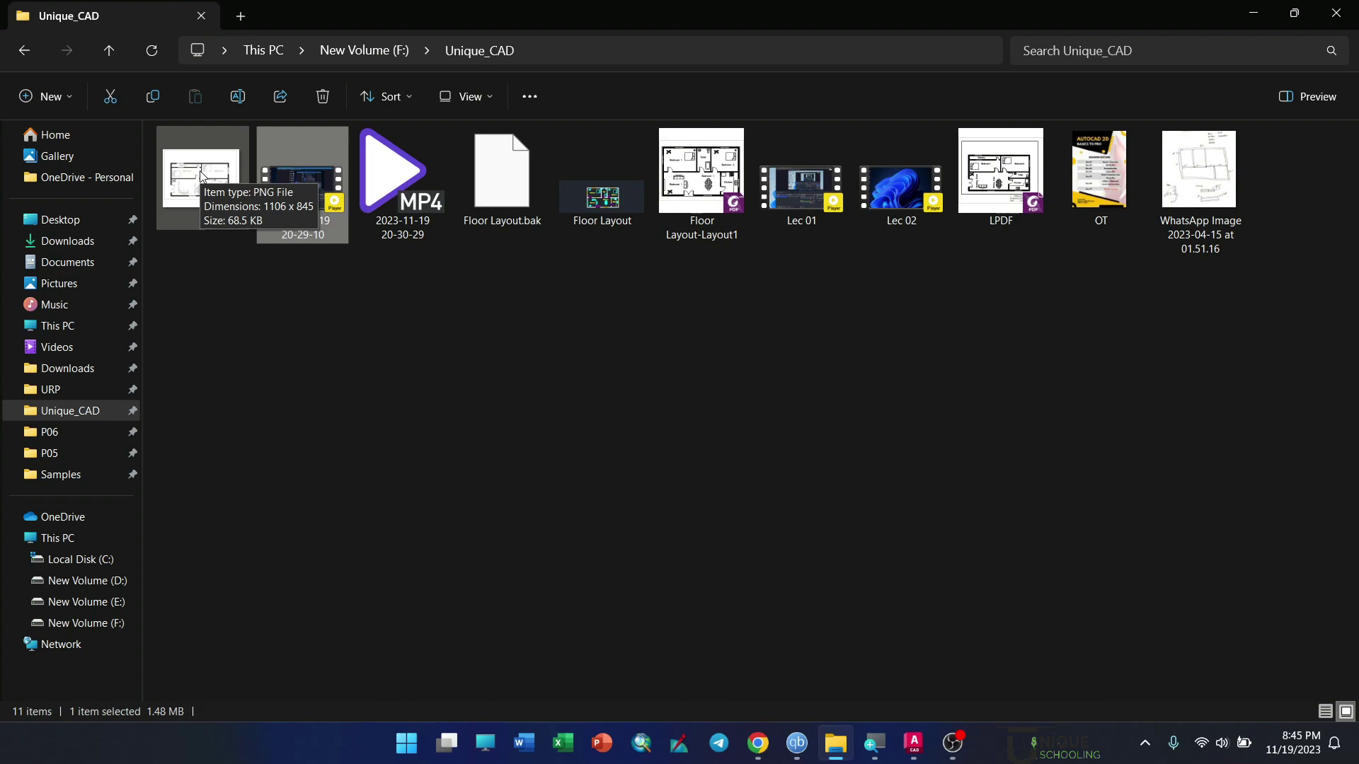
double_click(202, 175)
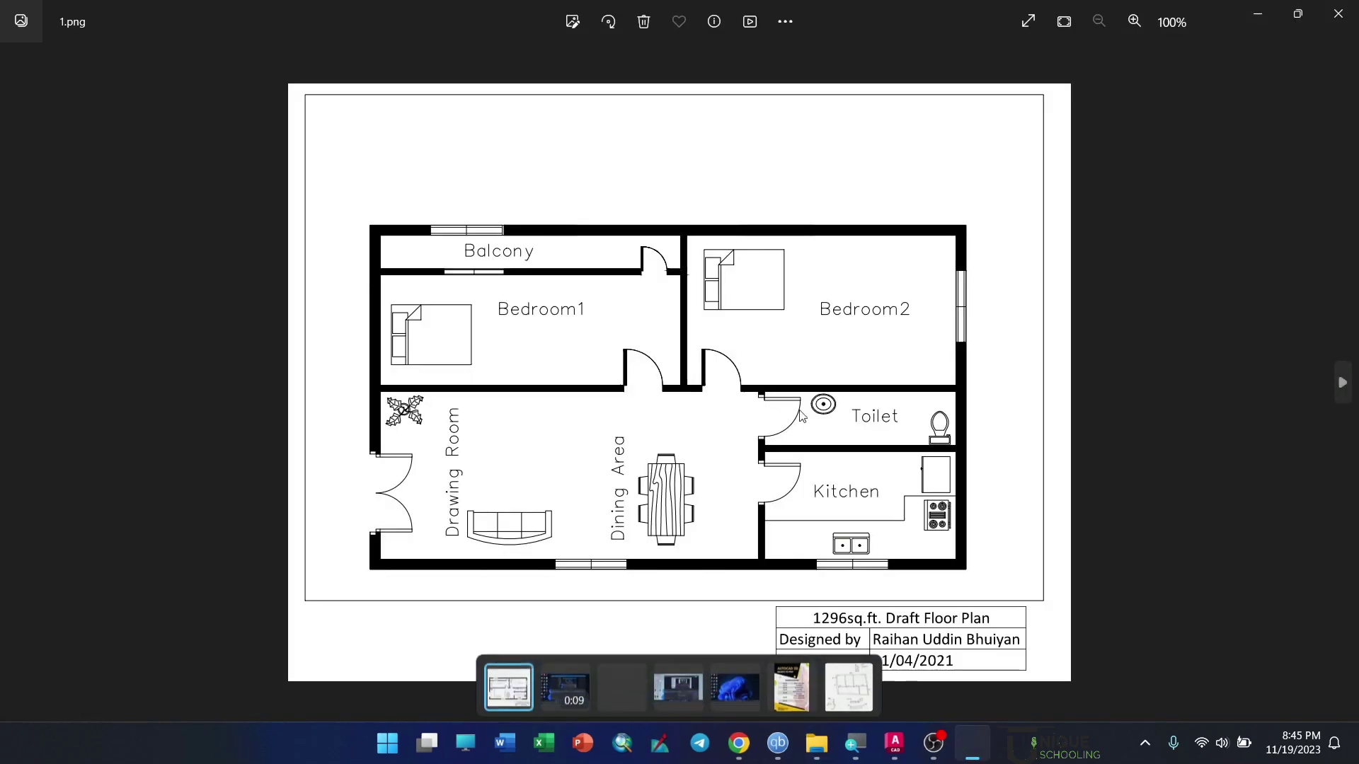
left_click(1035, 20)
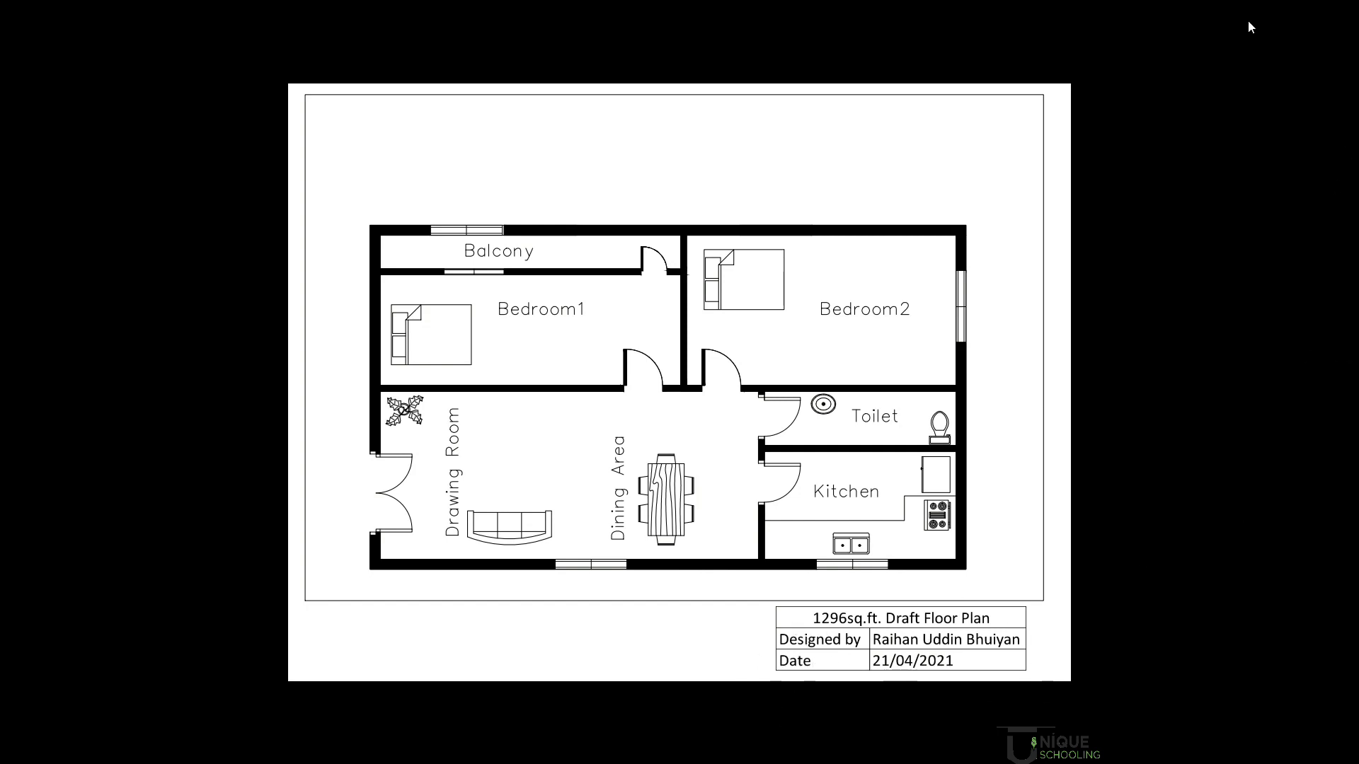
key("Escape")
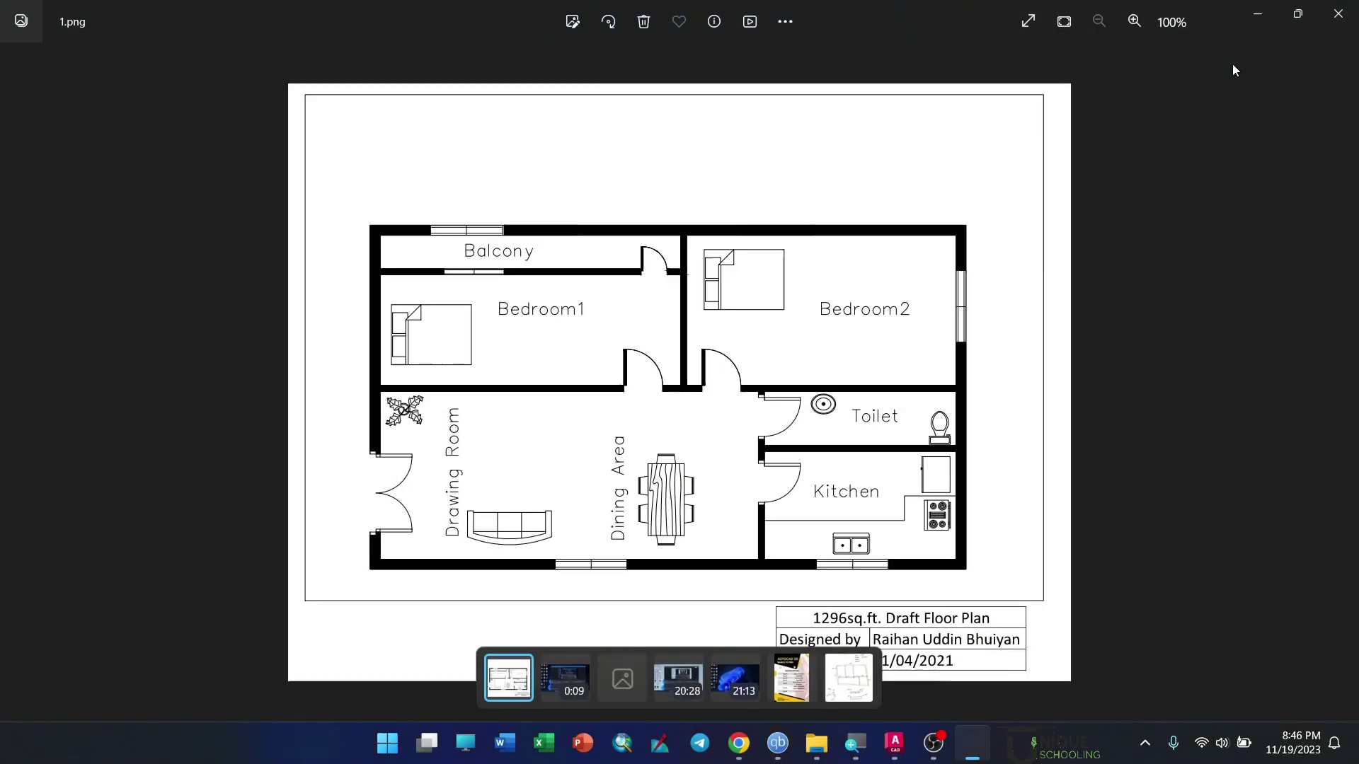
left_click(1260, 11)
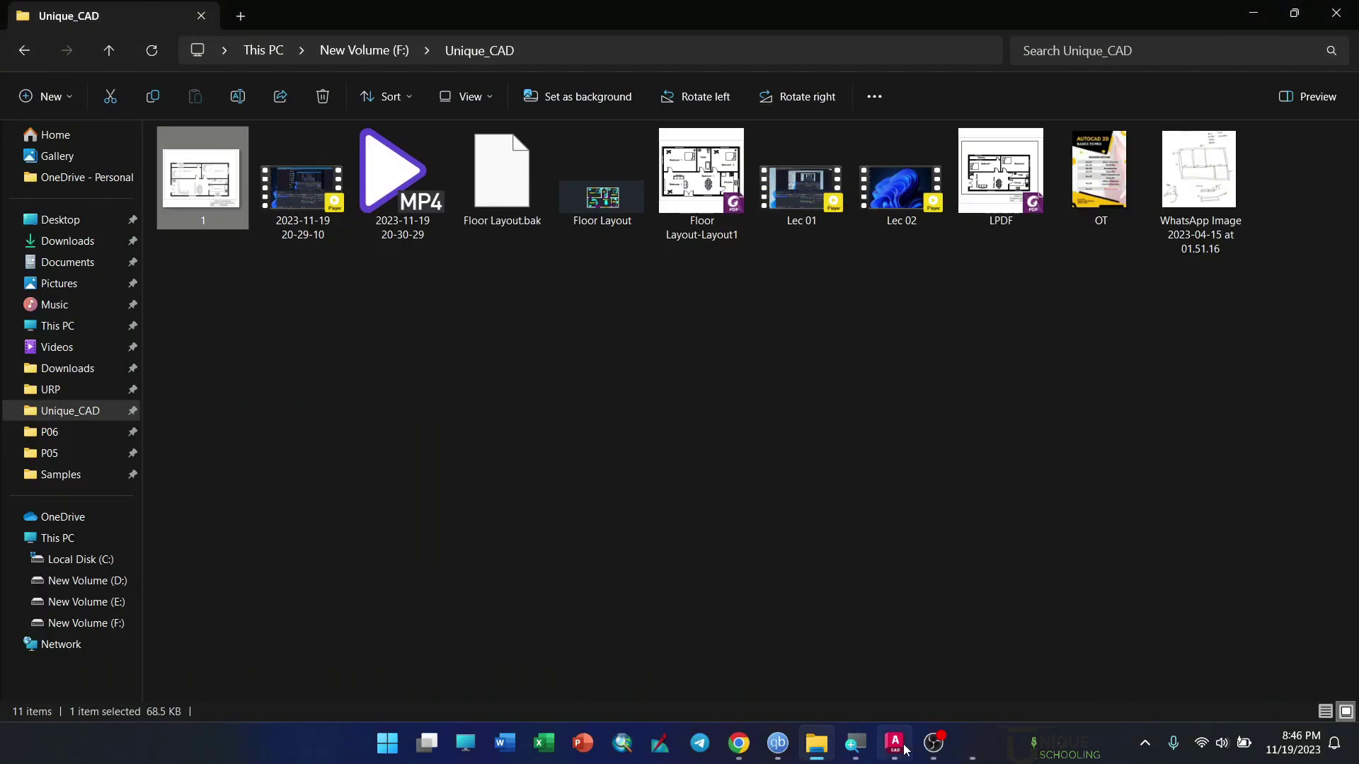
left_click(895, 743)
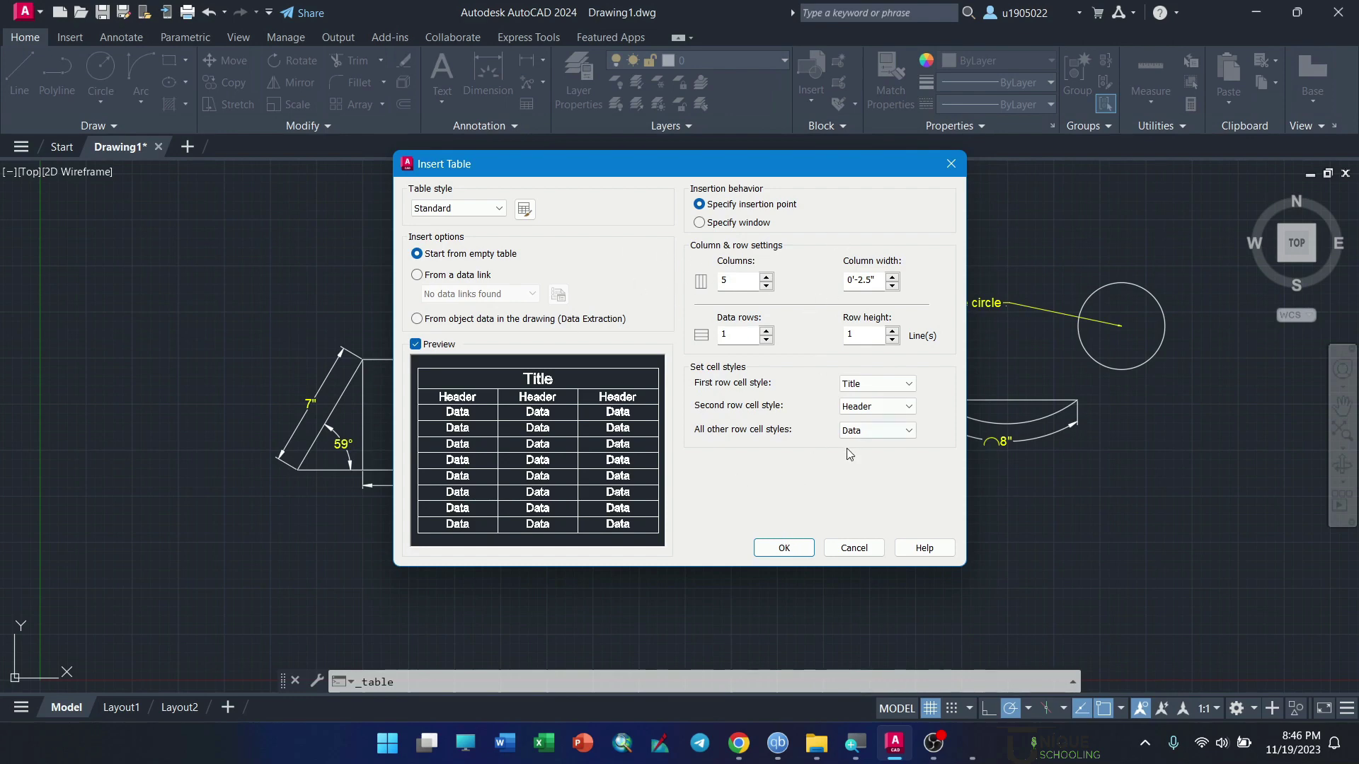
Step: Insert an empty 5-column table below the drawing
left_click(786, 548)
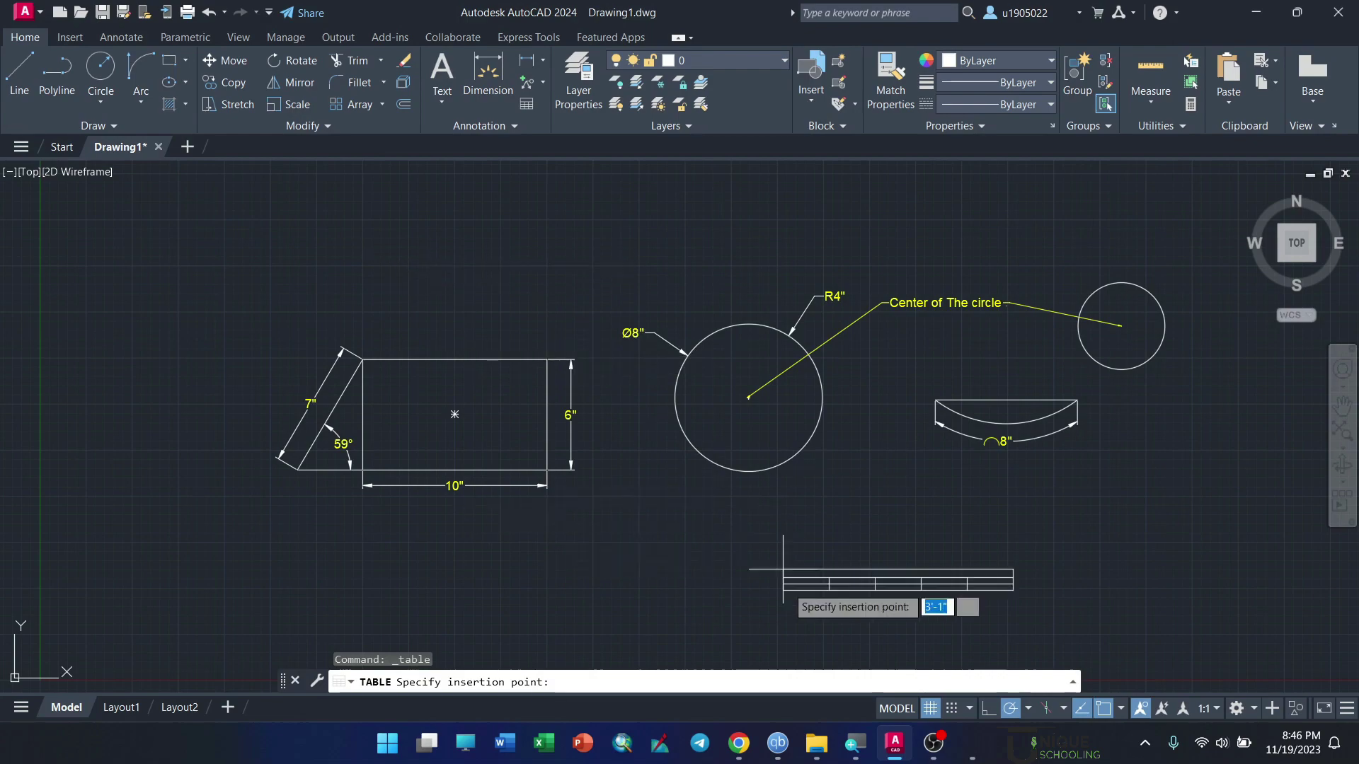
left_click(758, 524)
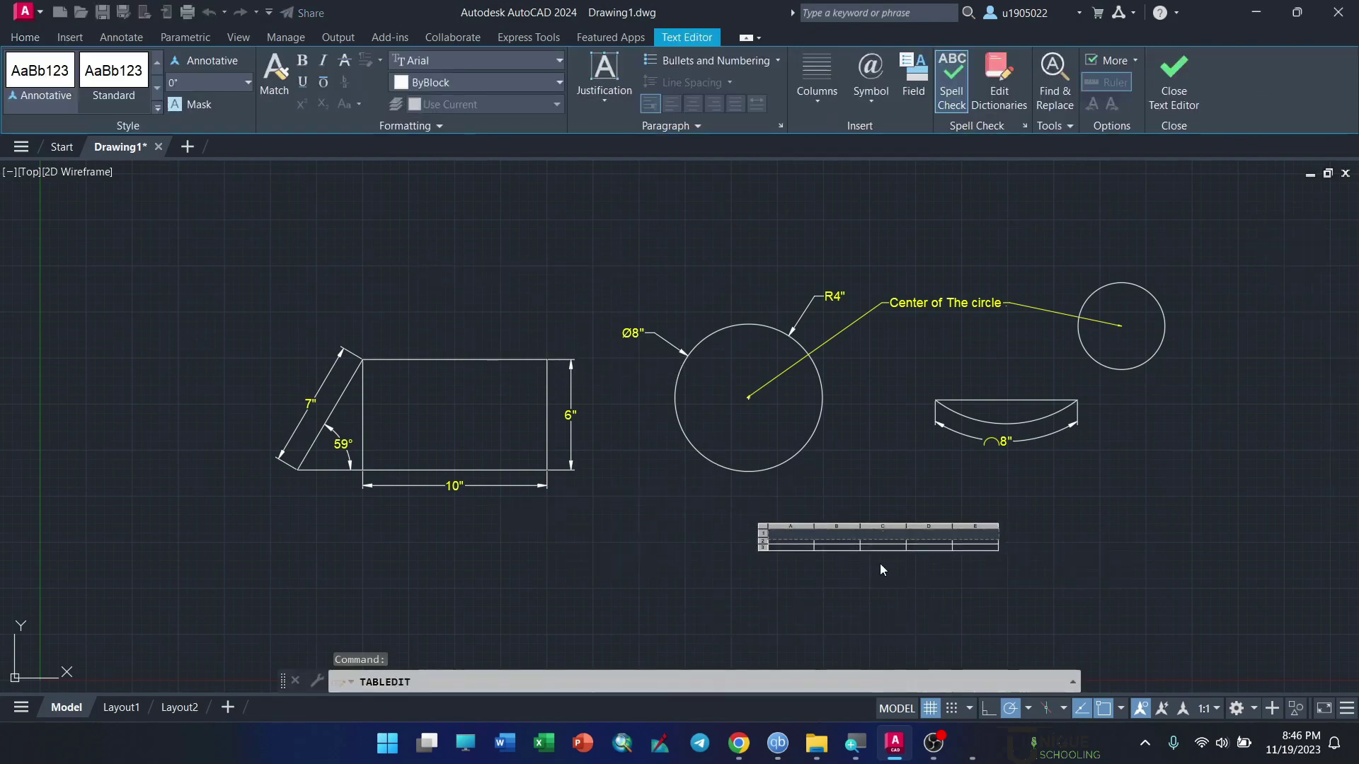
scroll(872, 544, "down", 4)
scroll(881, 546, "up", 10)
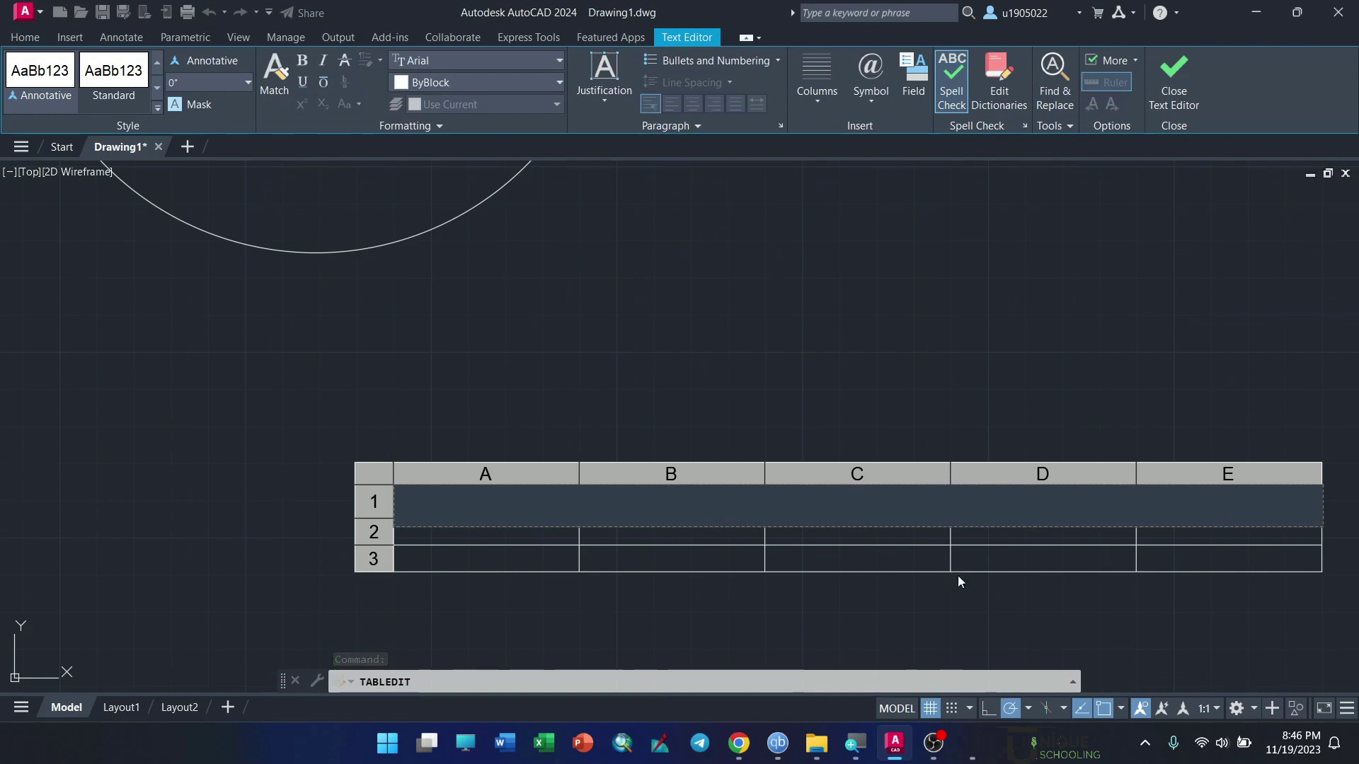
left_click(920, 608)
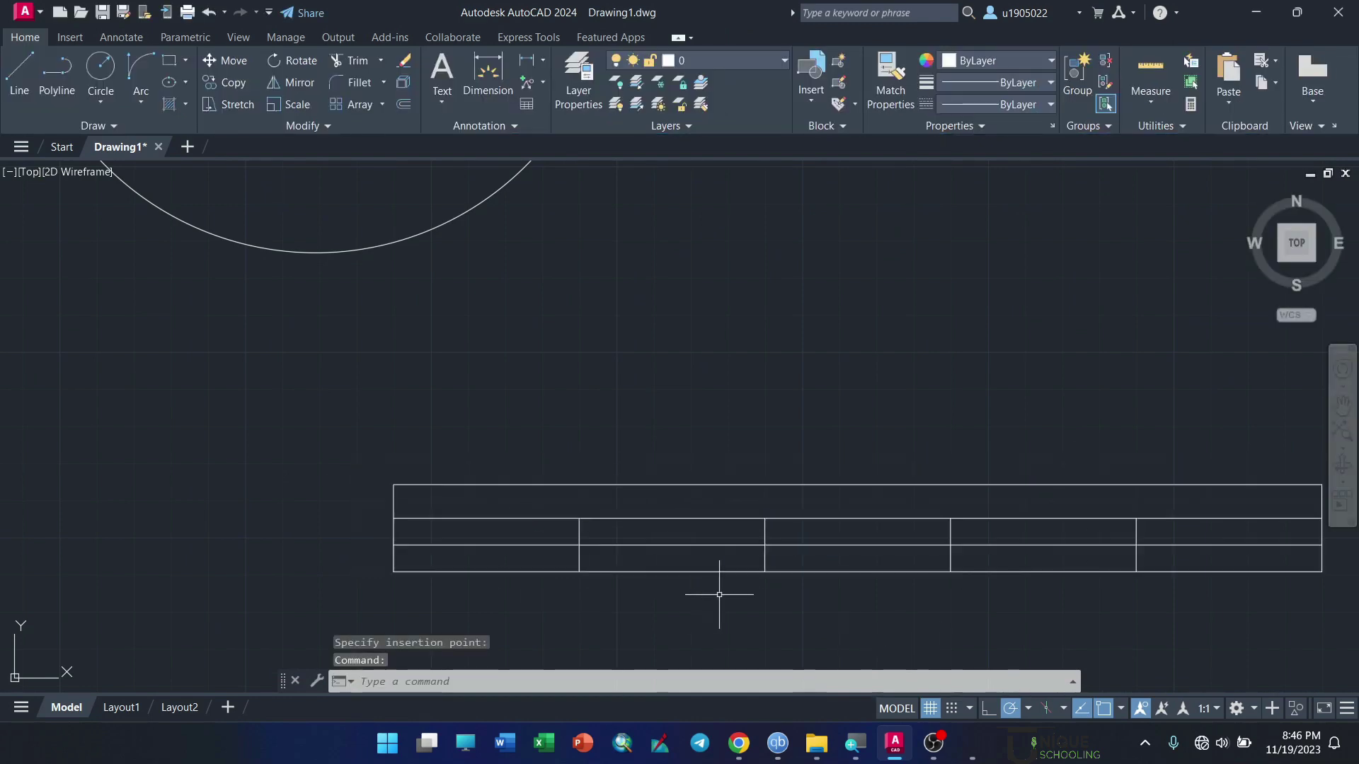
Step: Erase the empty table and bring up Excel's start screen
scroll(722, 559, "down", 2)
scroll(743, 544, "down", 4)
left_click_drag(750, 543, 743, 529)
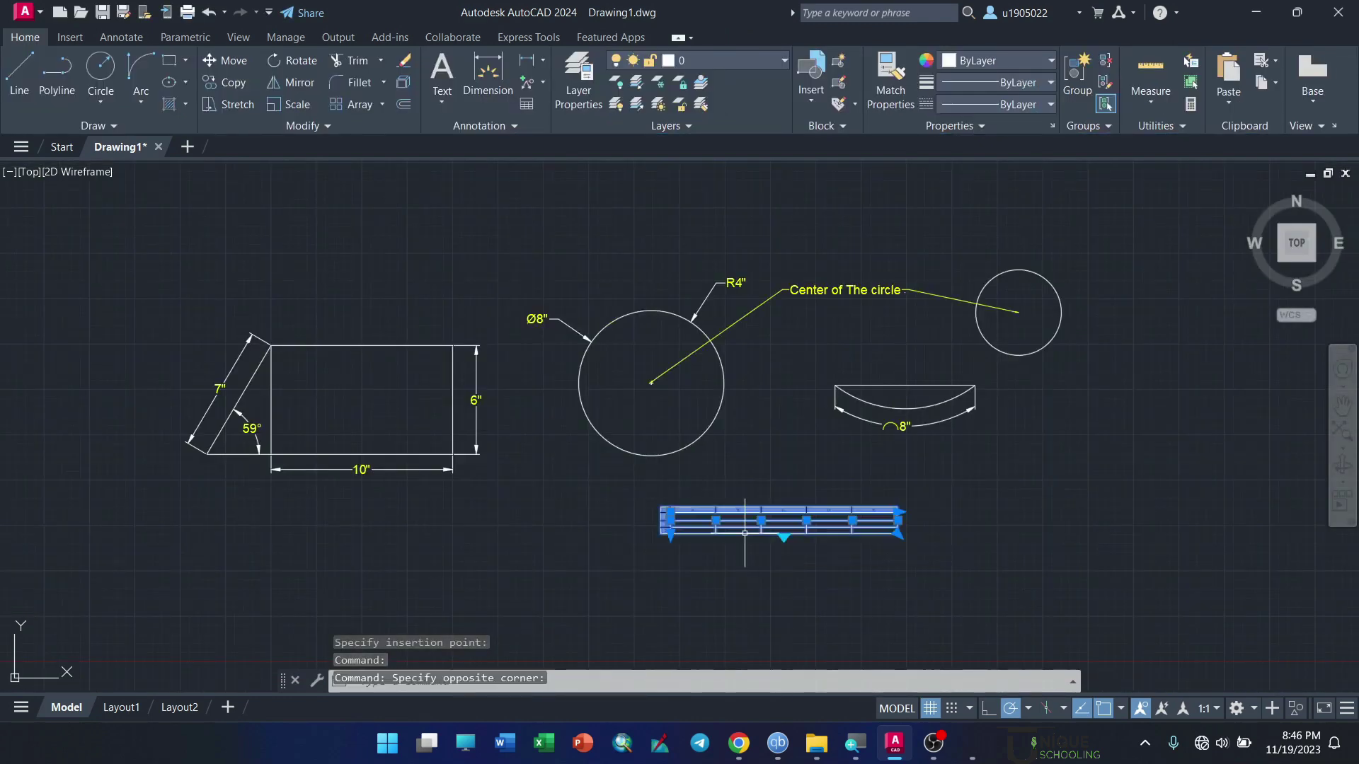
key("Delete")
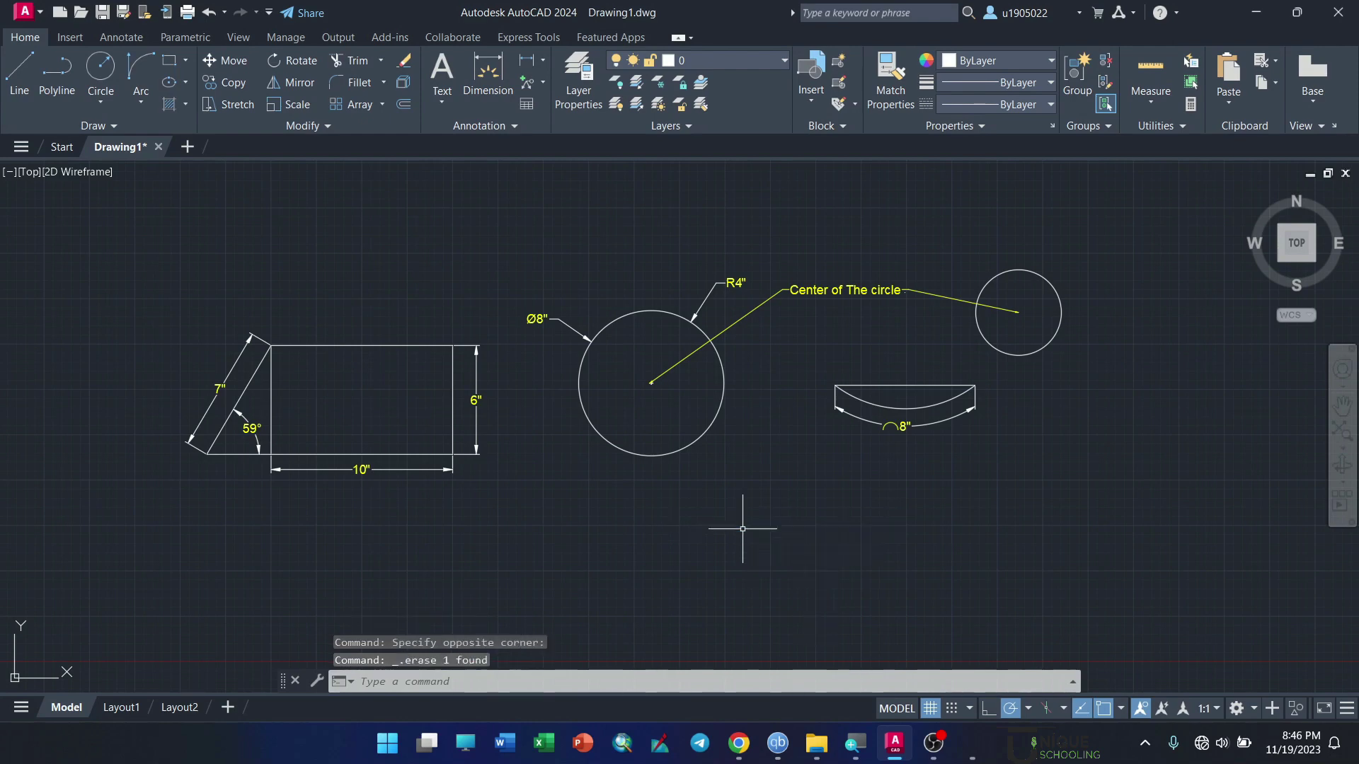
left_click(555, 743)
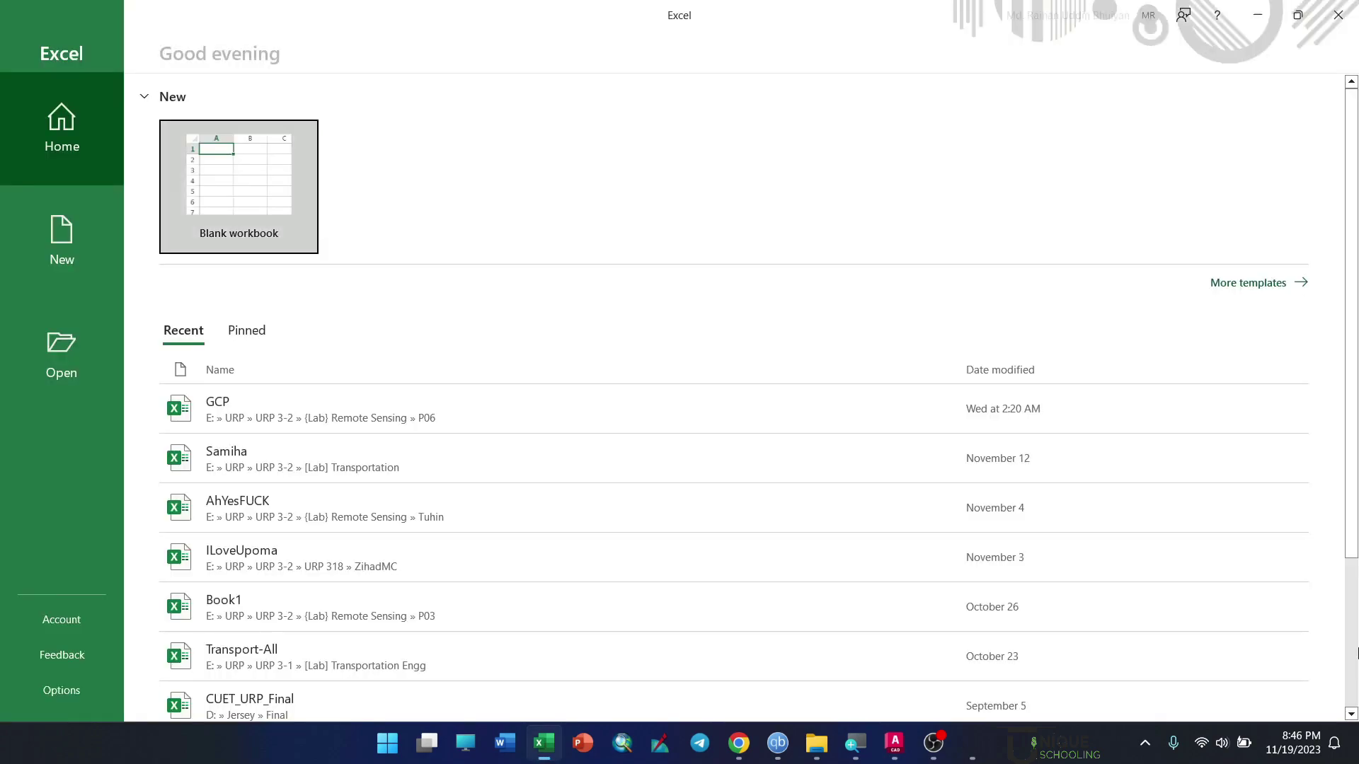
Step: Create a blank workbook with A, B in A1:B1 and C, D in A2:B2
left_click(181, 149)
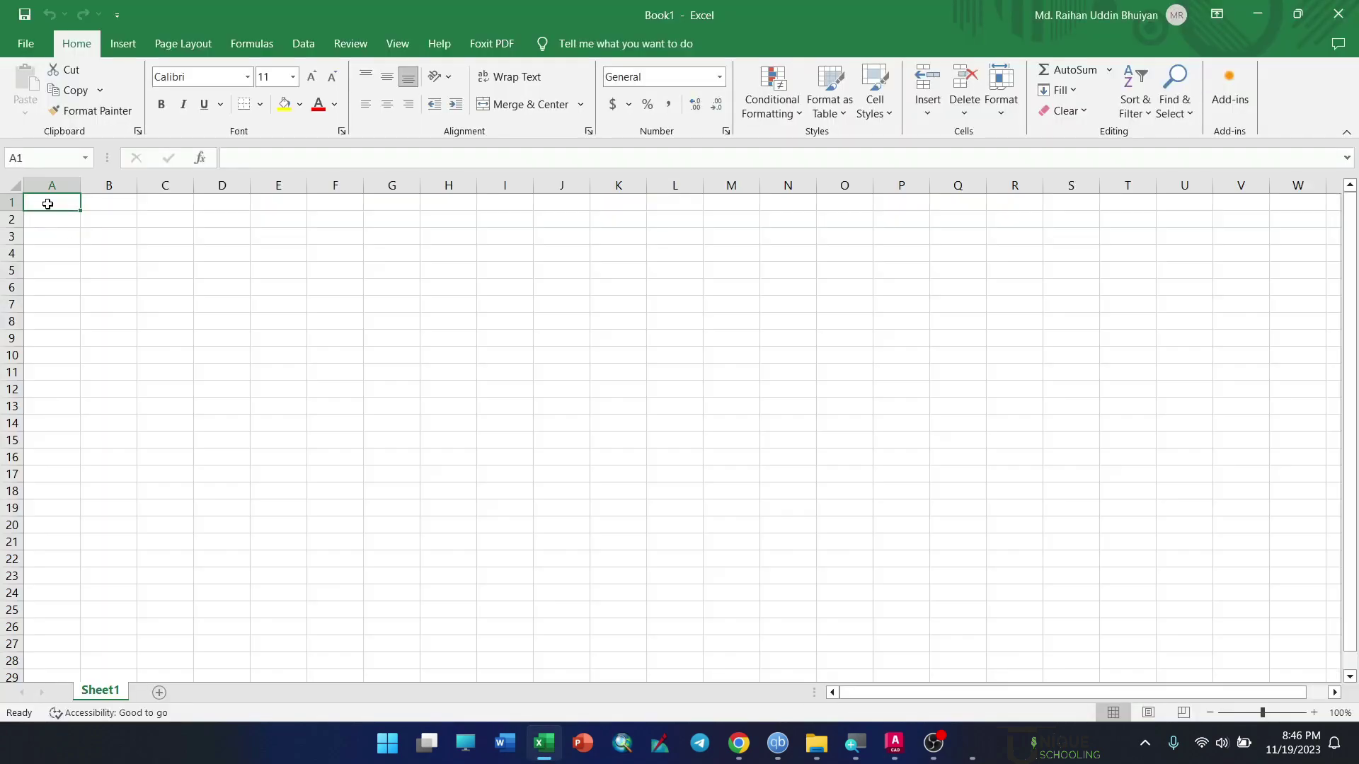
type("A")
key("Tab")
type("B")
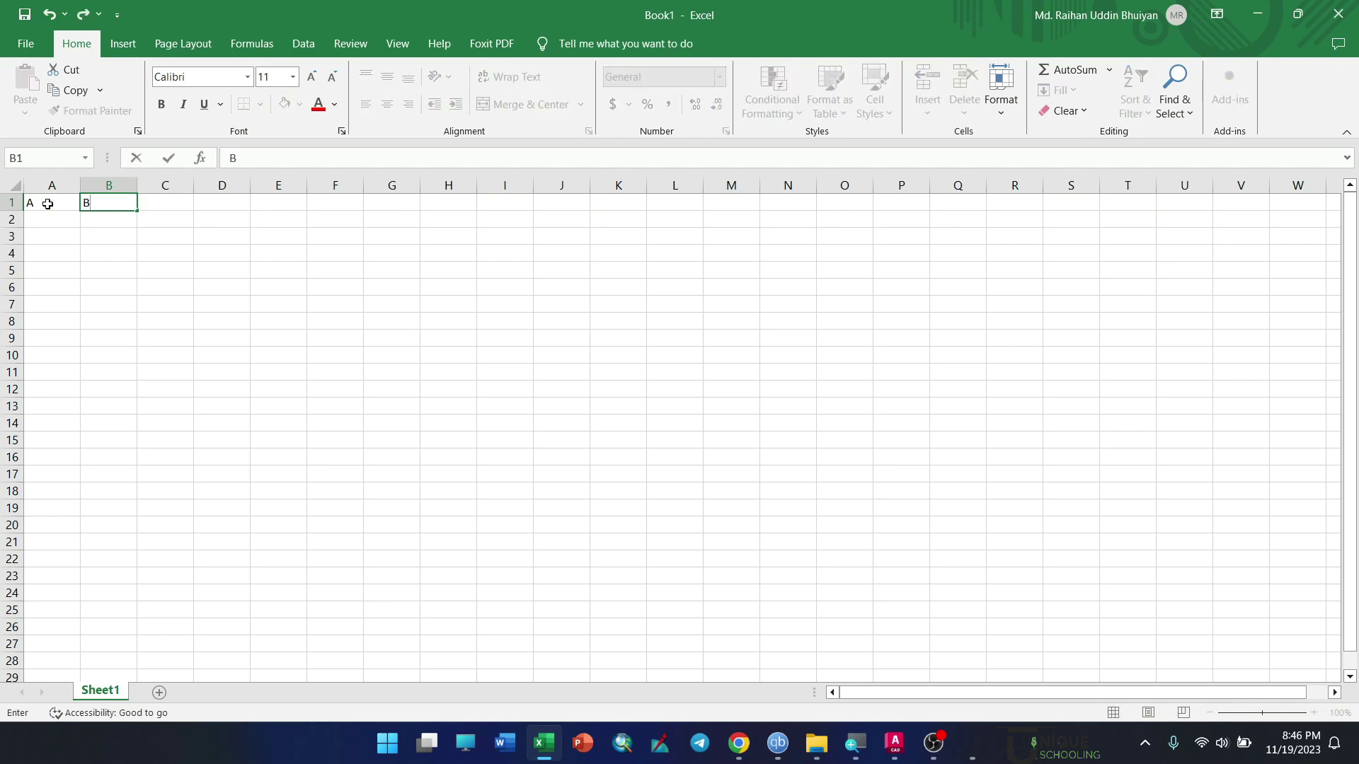
key("Return")
type("C")
key("Tab")
type("D")
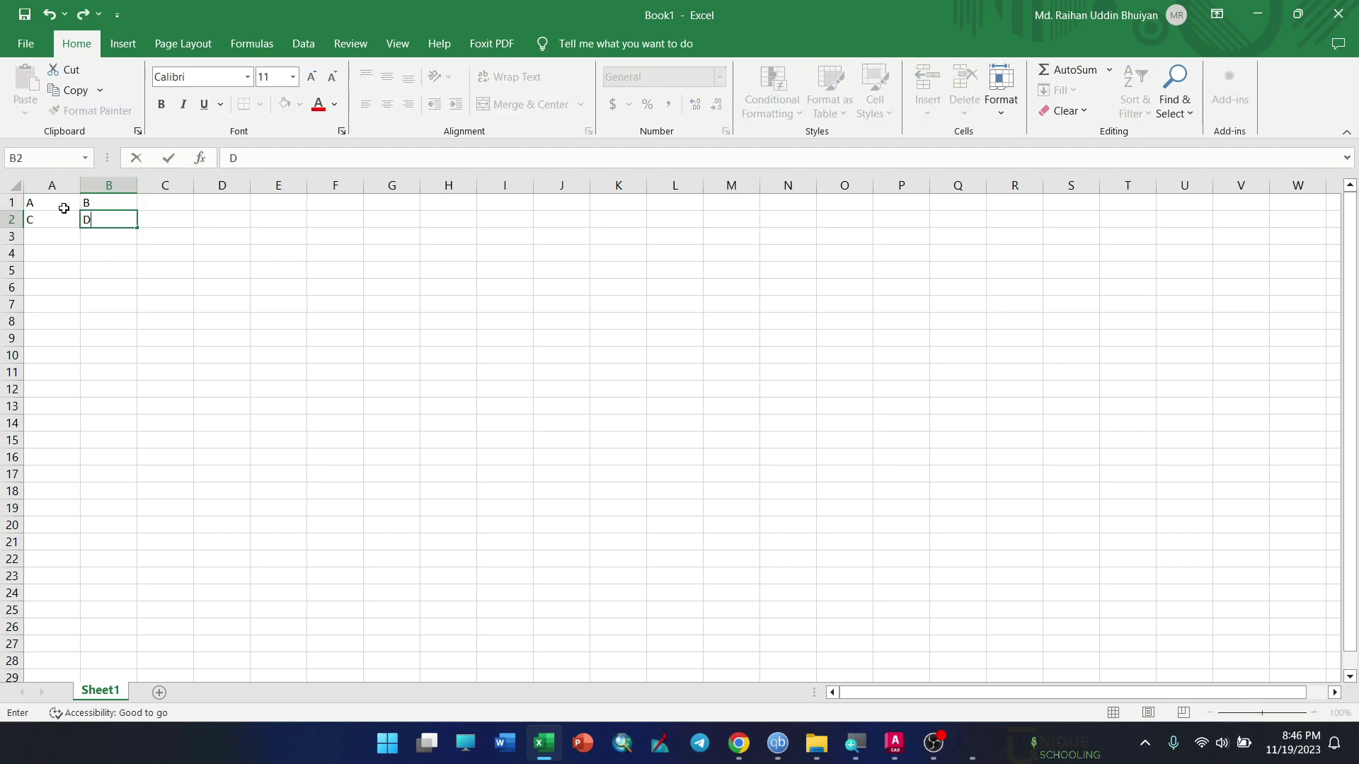
Step: Apply All Borders to A1:B2, copy the range, and return to AutoCAD
left_click_drag(63, 208, 91, 221)
left_click(260, 104)
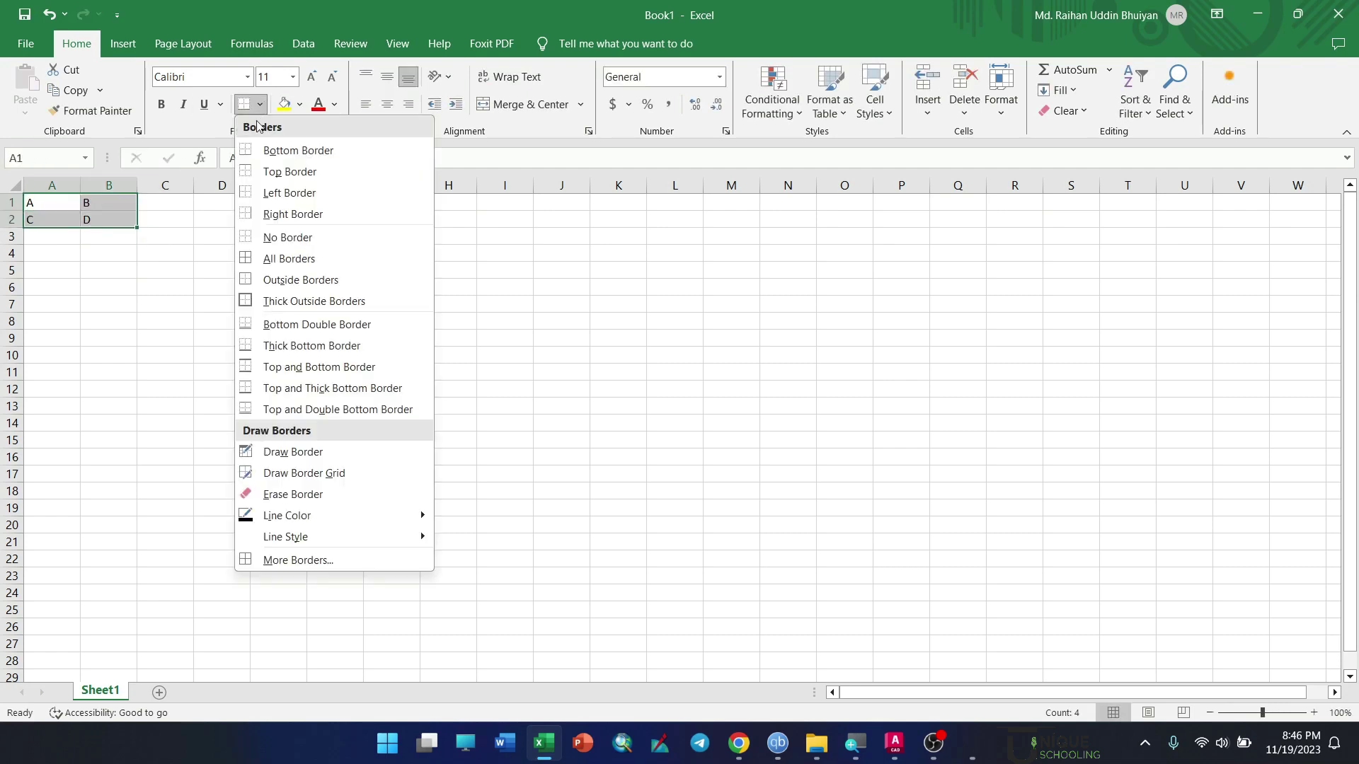
left_click(278, 259)
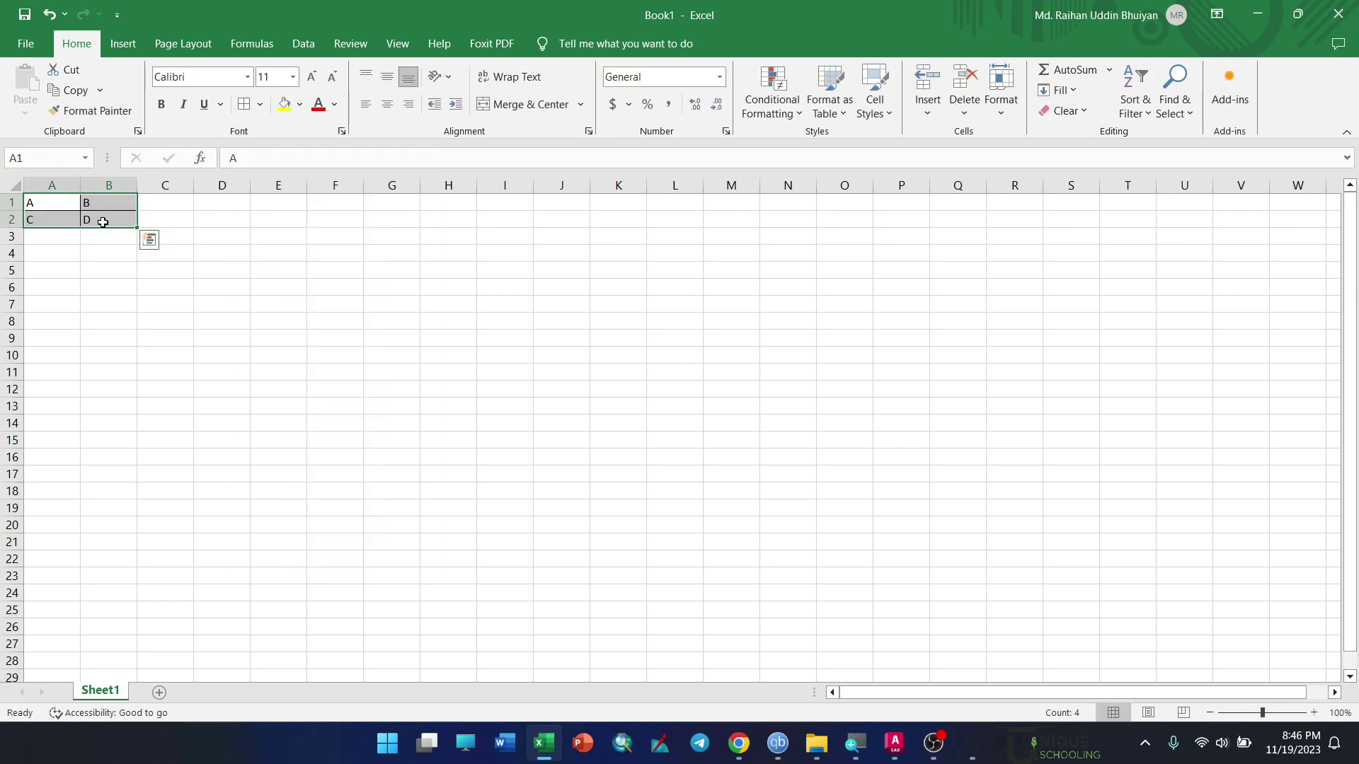
key("ctrl+c")
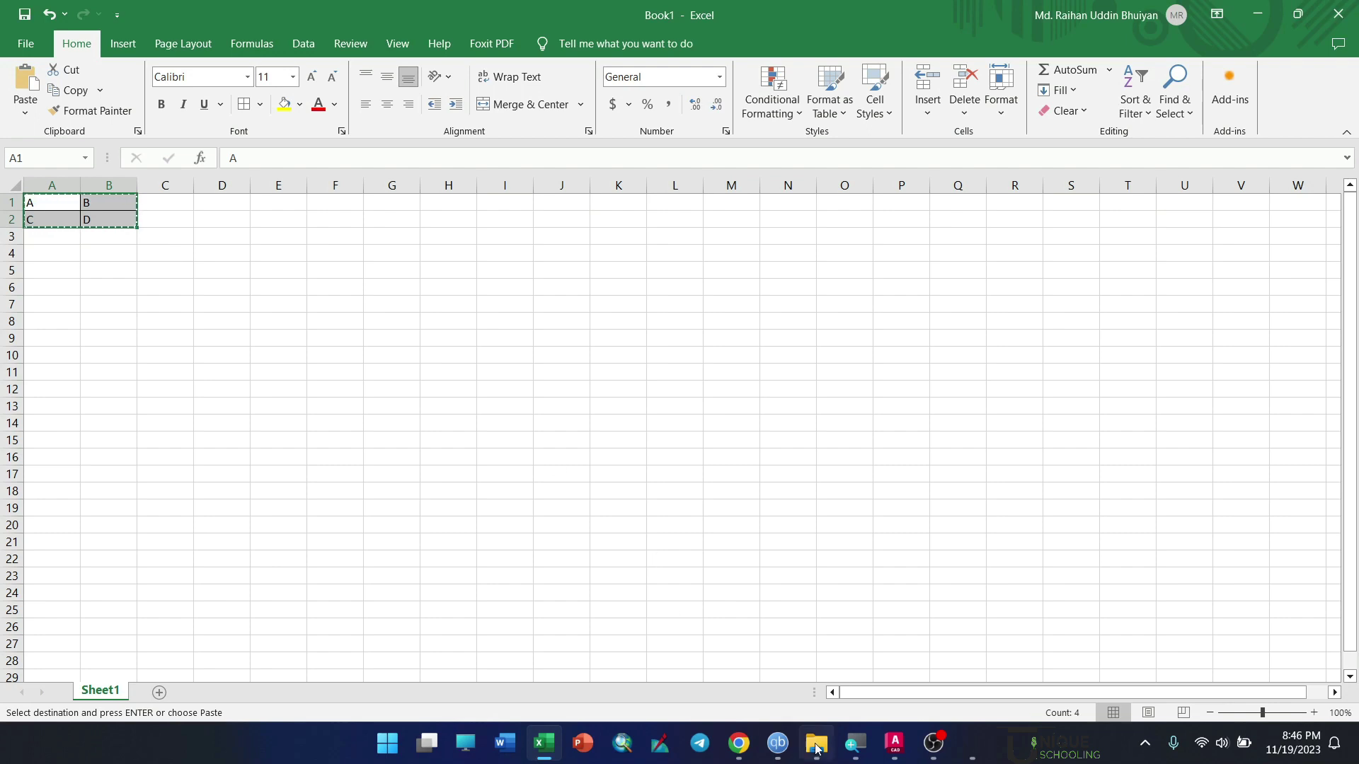
left_click(887, 748)
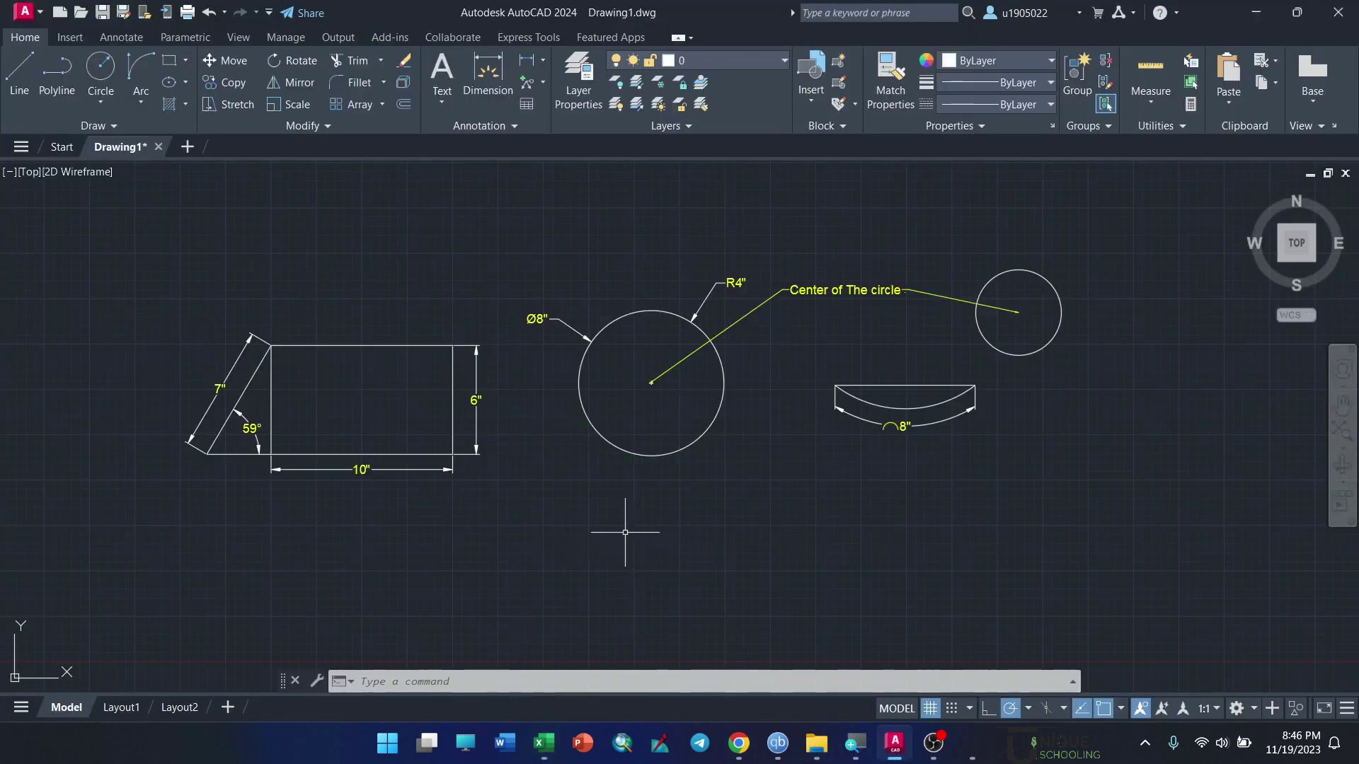
Step: Paste the A/B/C/D table below the rectangle, confirming its OLE text height
key("ctrl+v")
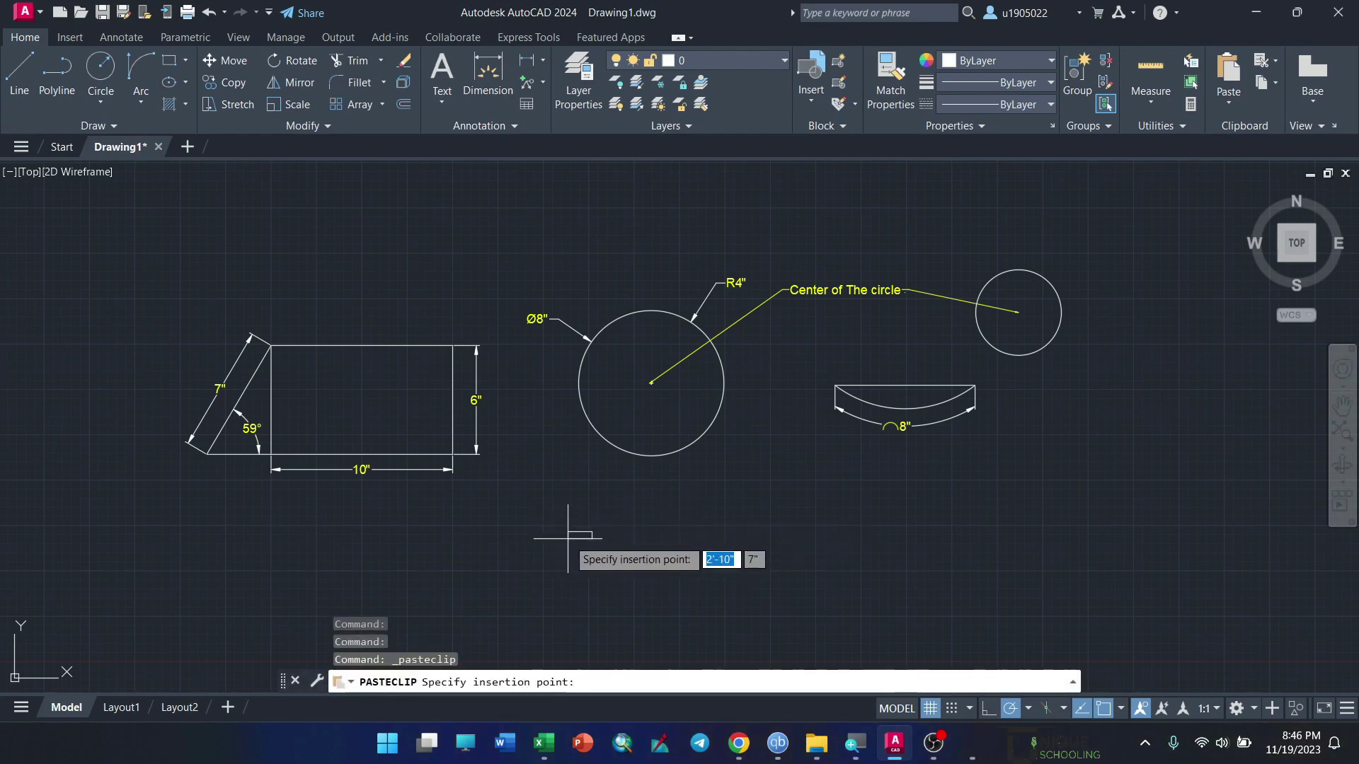
left_click(471, 527)
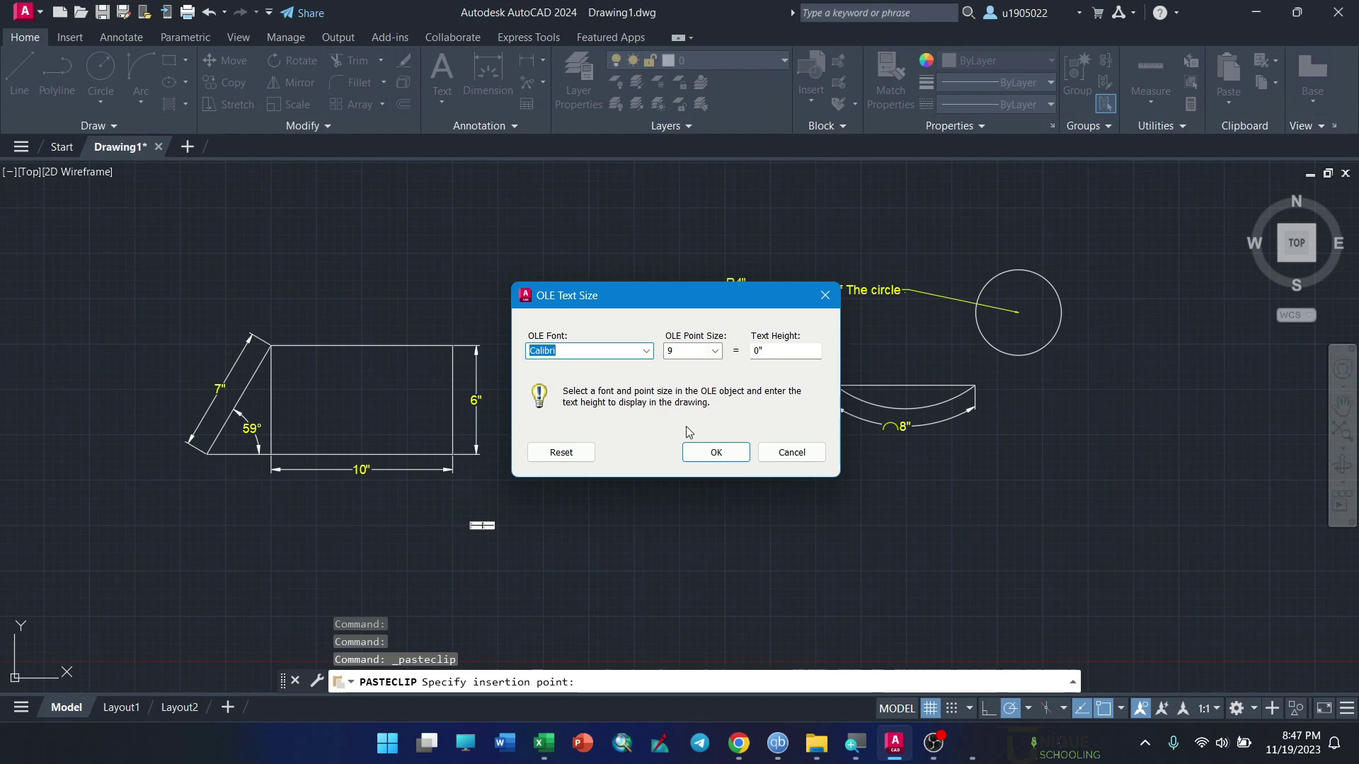
left_click(712, 453)
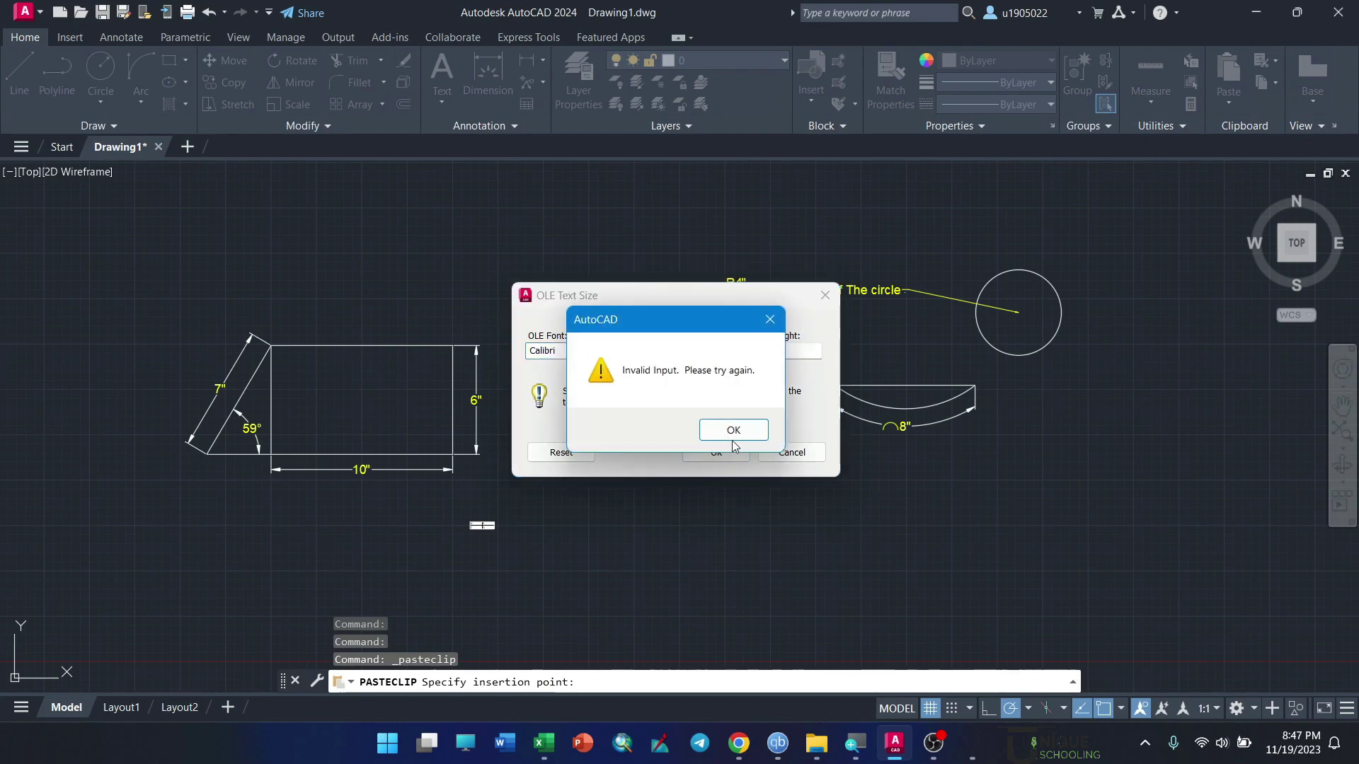
left_click(733, 431)
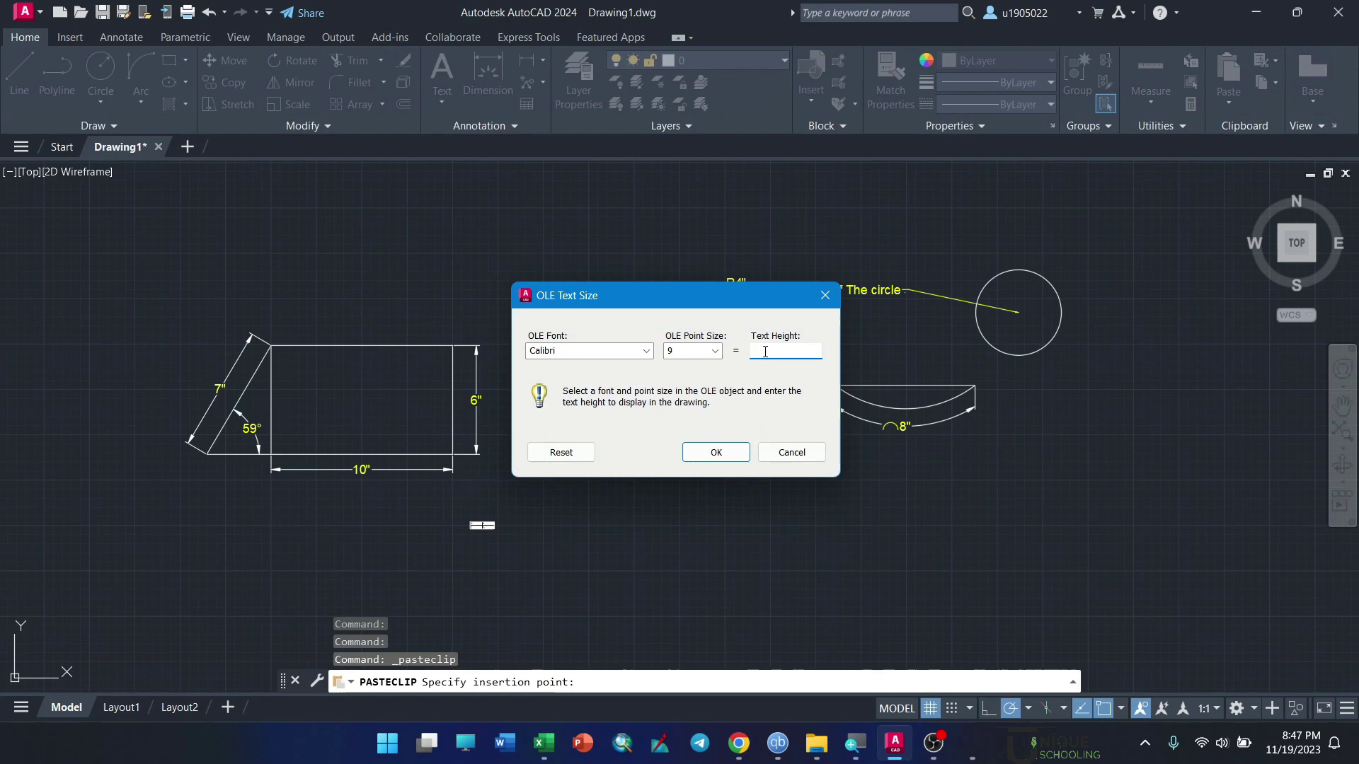
left_click(785, 351)
type("1\"")
key("Return")
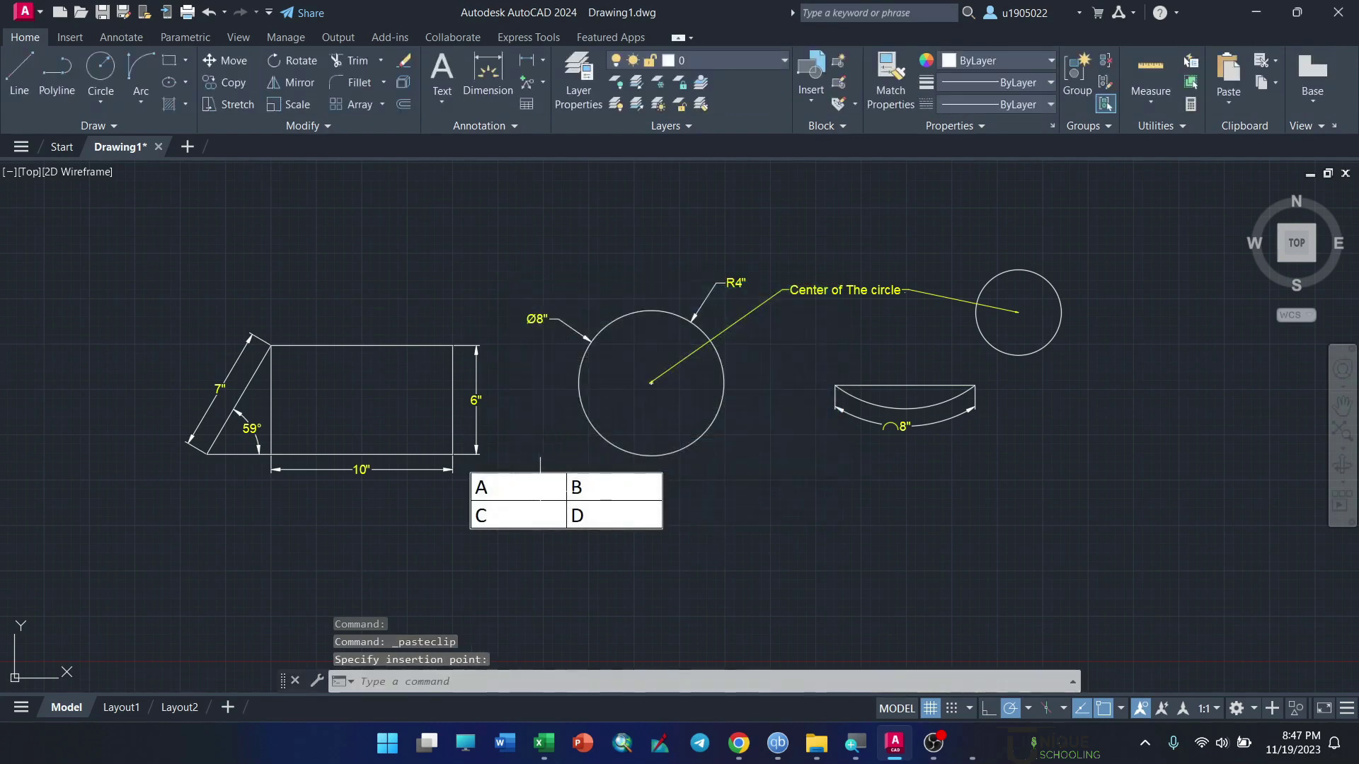
left_click(540, 500)
left_click(758, 497)
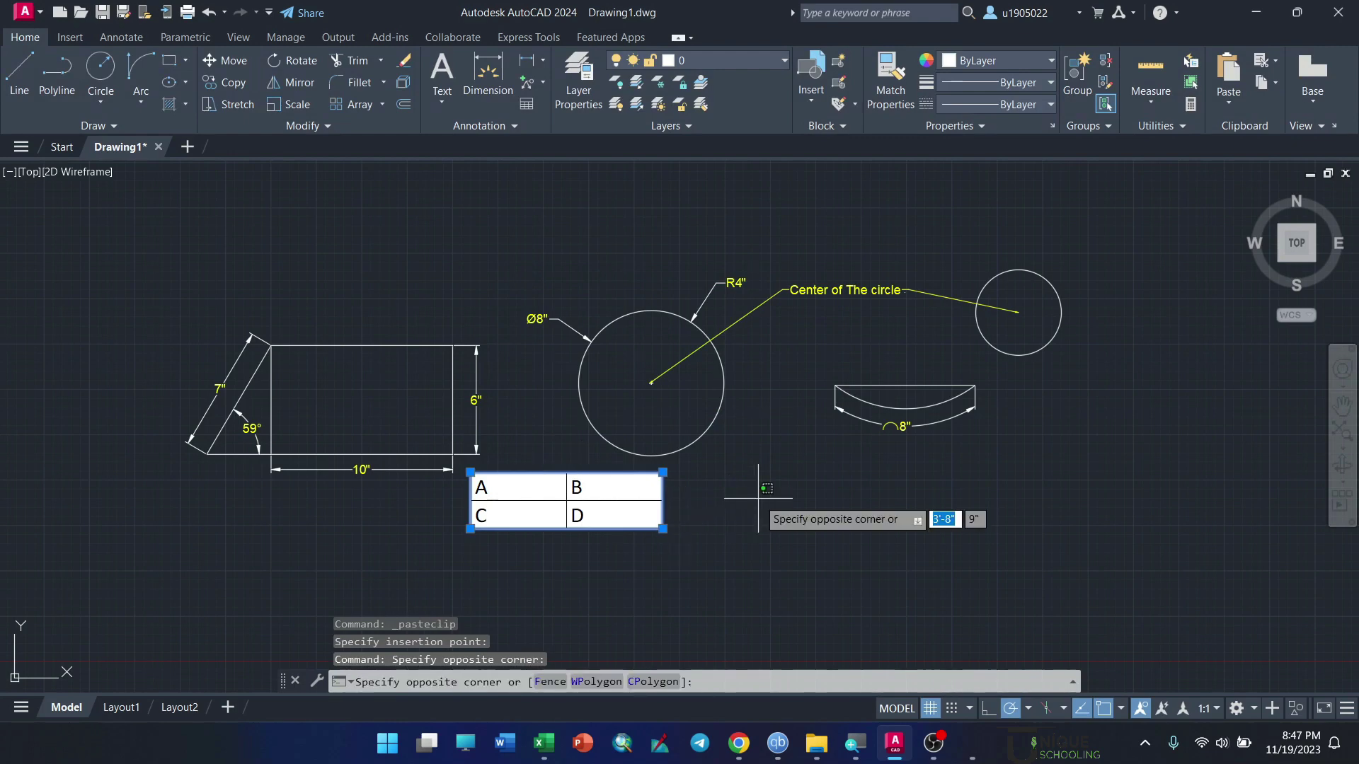
key("Escape")
key("Escape")
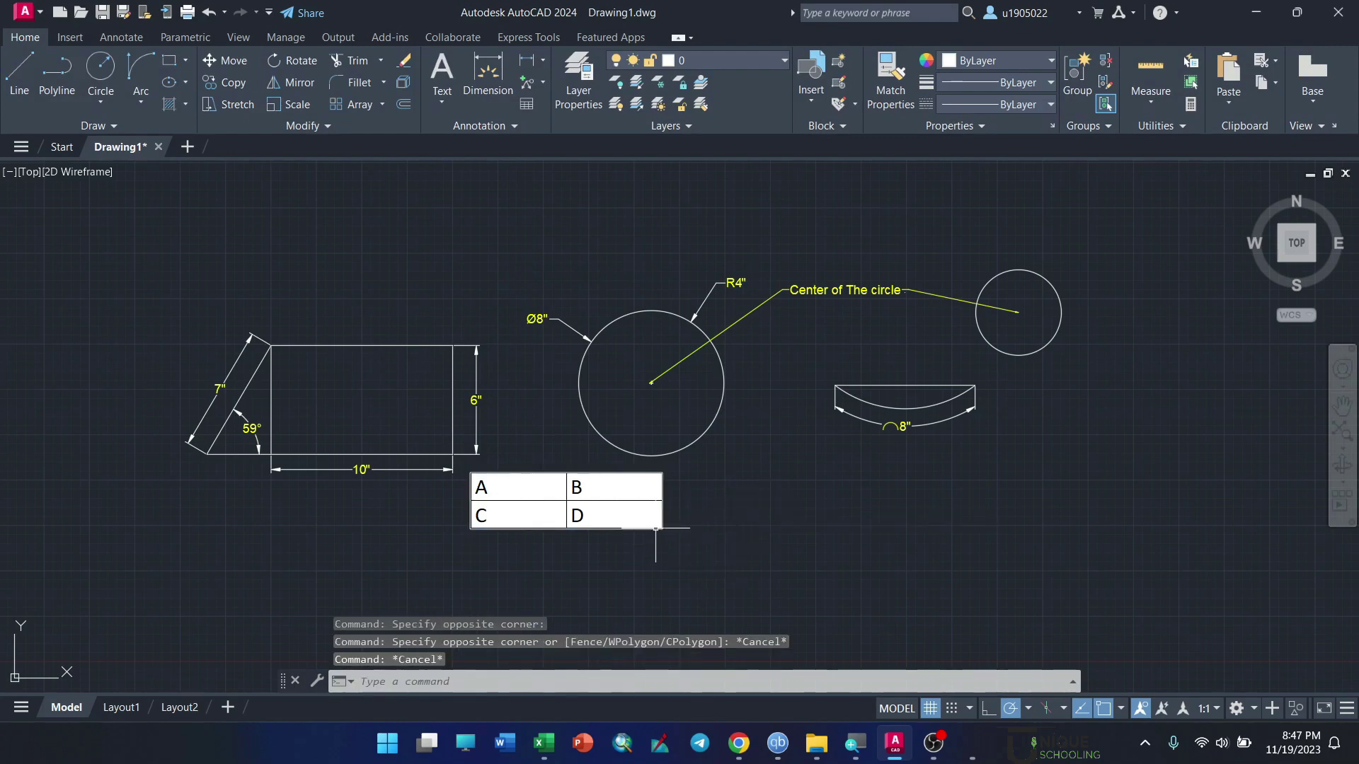